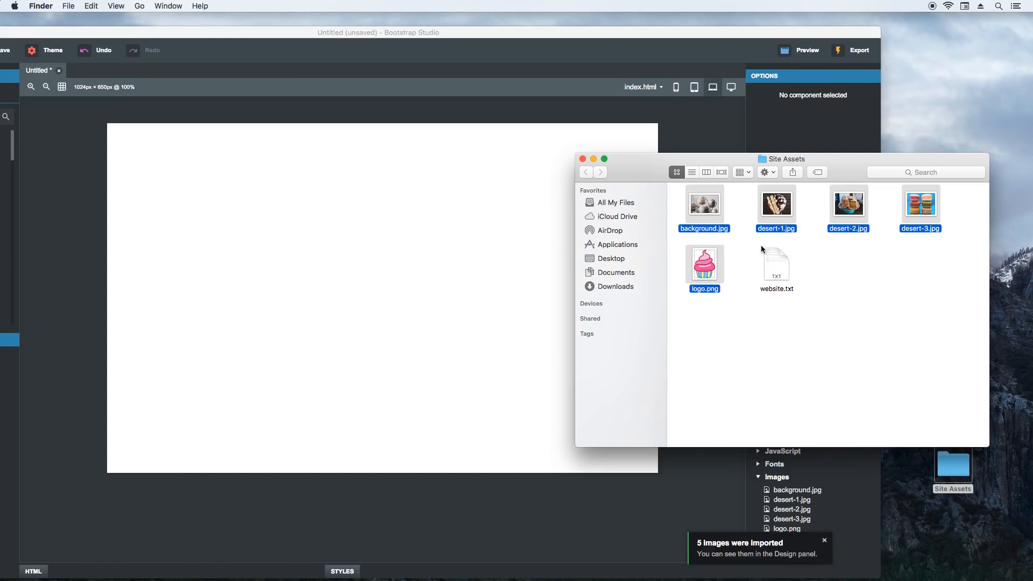
- Open website.txt from the Site Assets folder, then close the folder and rearrange the windows so the whole Bootstrap Studio editor is accessible
{"action": "left_click_drag", "start_coordinate": [746, 164], "coordinate": [901, 105]}
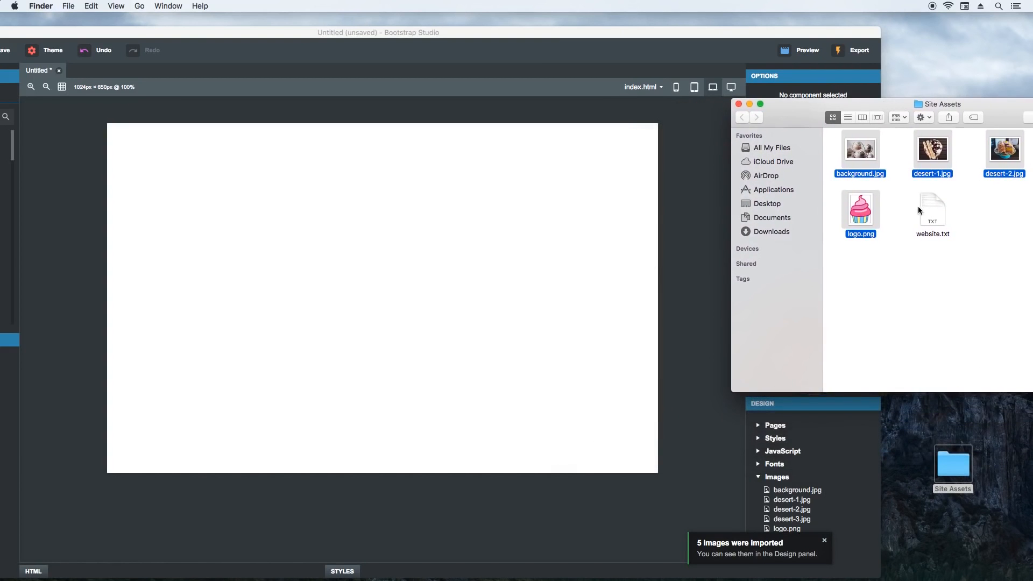
{"action": "double_click", "coordinate": [931, 211]}
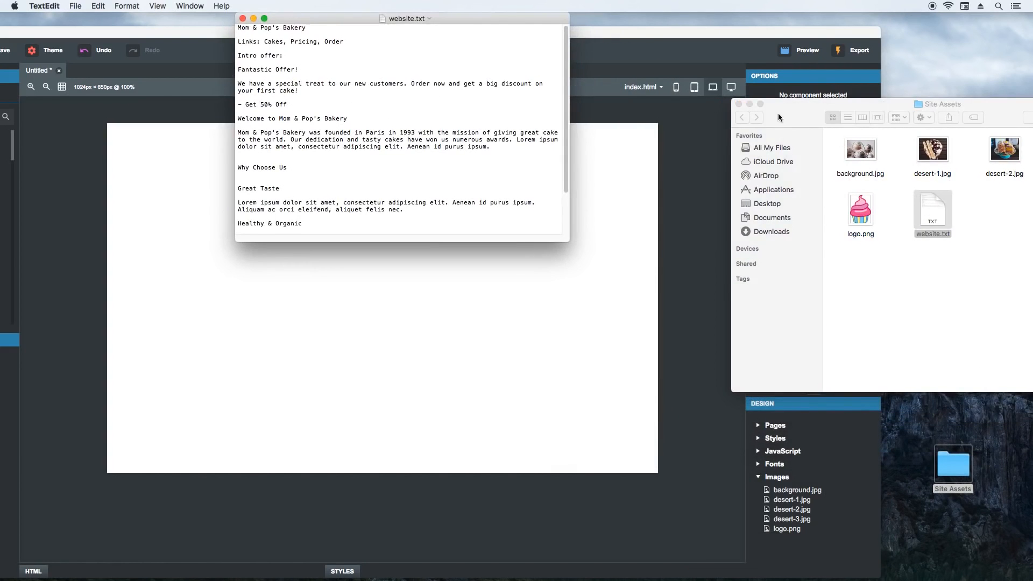
{"action": "left_click", "coordinate": [739, 104]}
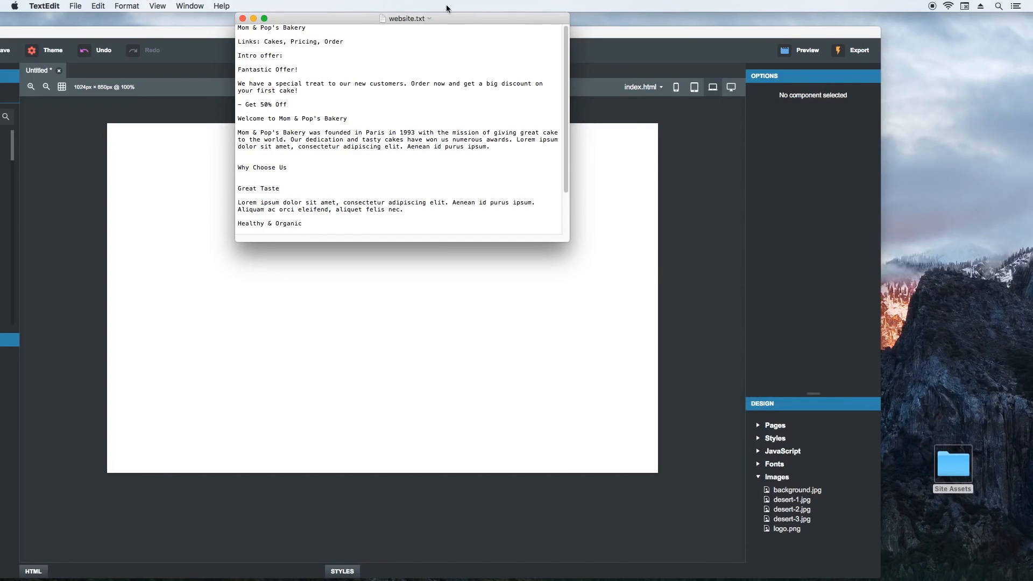
{"action": "left_click_drag", "start_coordinate": [370, 17], "coordinate": [835, 135]}
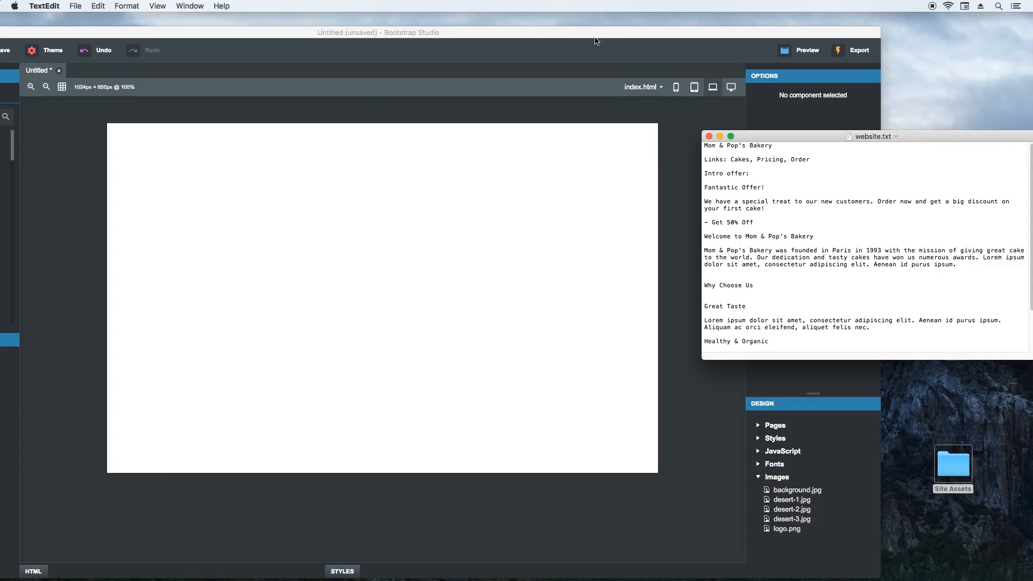
{"action": "left_click_drag", "start_coordinate": [545, 36], "coordinate": [687, 31]}
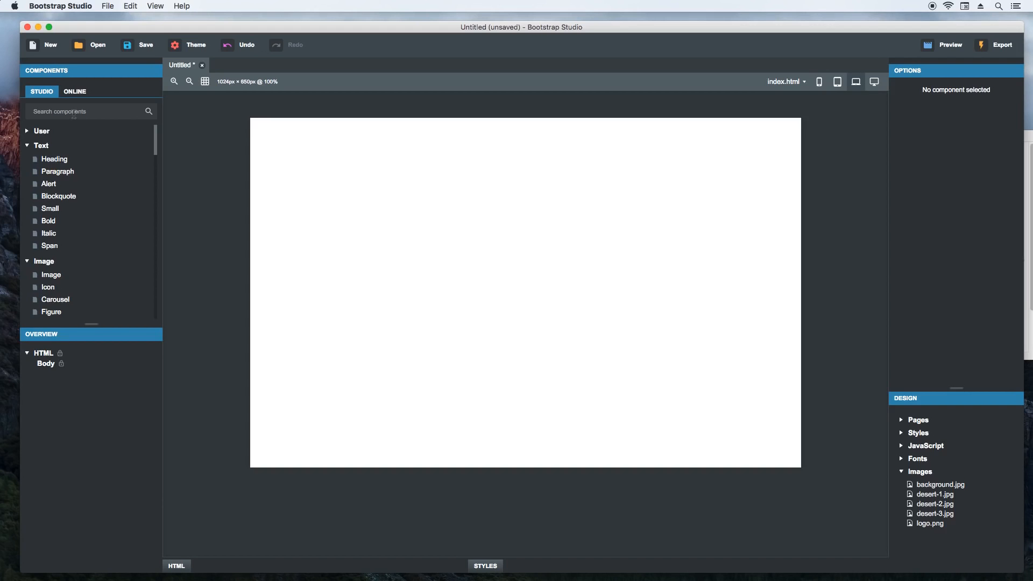
- Find the Navbar component and add it to the empty page
{"action": "left_click", "coordinate": [73, 111]}
{"action": "type", "text": "nav"}
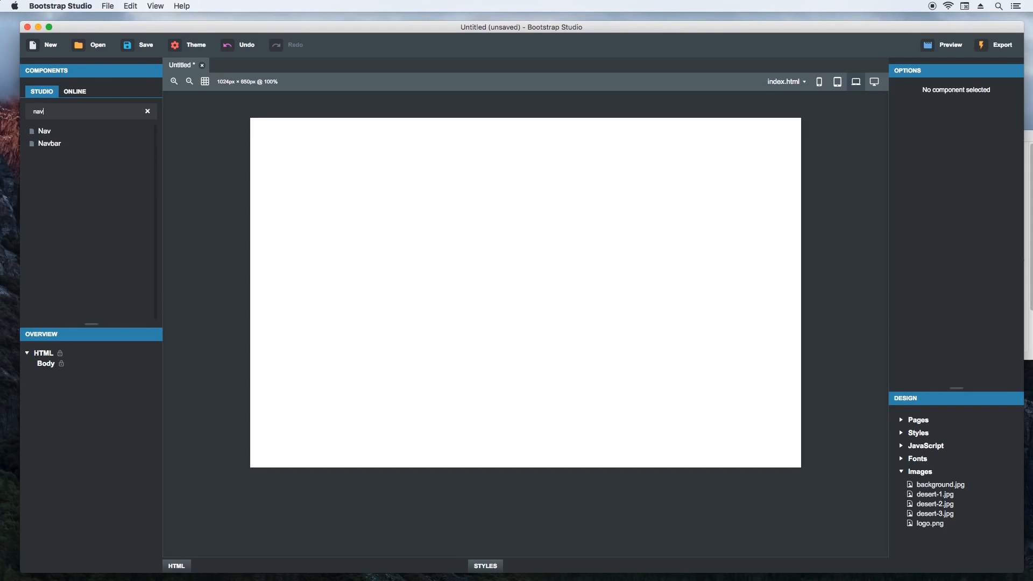
{"action": "left_click_drag", "start_coordinate": [50, 144], "coordinate": [370, 168]}
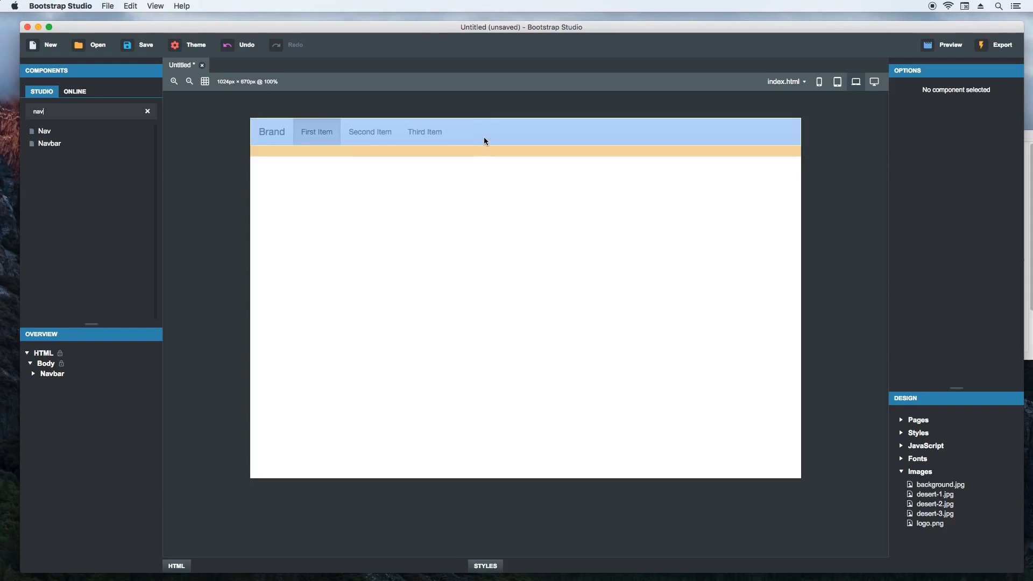
- Display the navbar's HTML and styles, expanding its markup down to the header and the second link
{"action": "left_click", "coordinate": [484, 141]}
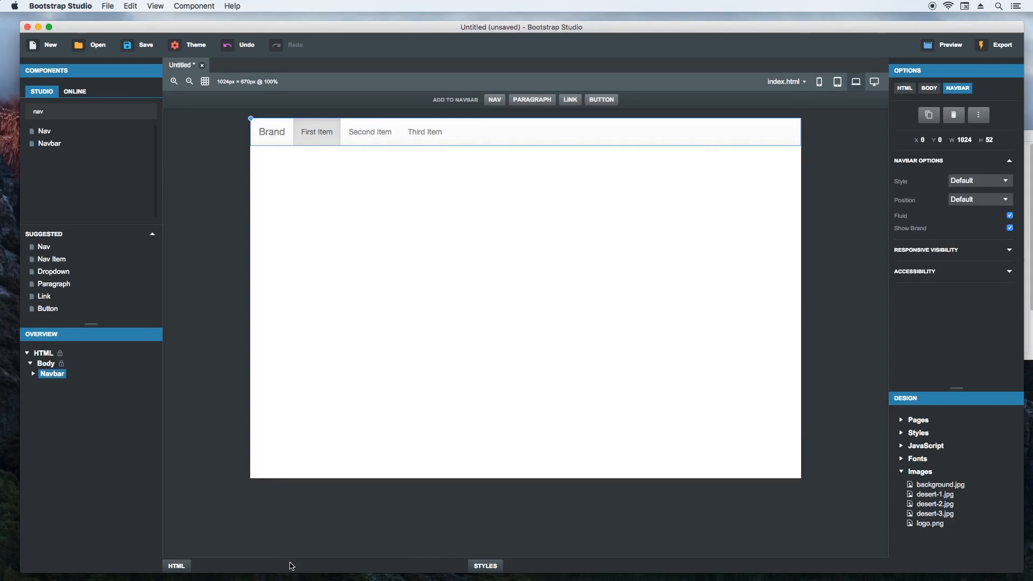
{"action": "left_click", "coordinate": [291, 566]}
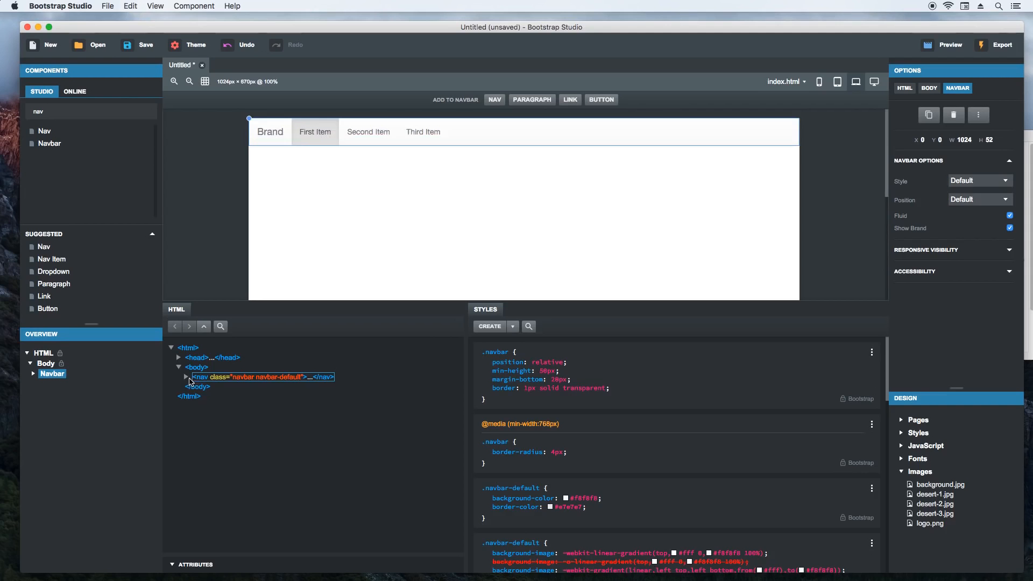
{"action": "left_click", "coordinate": [187, 377]}
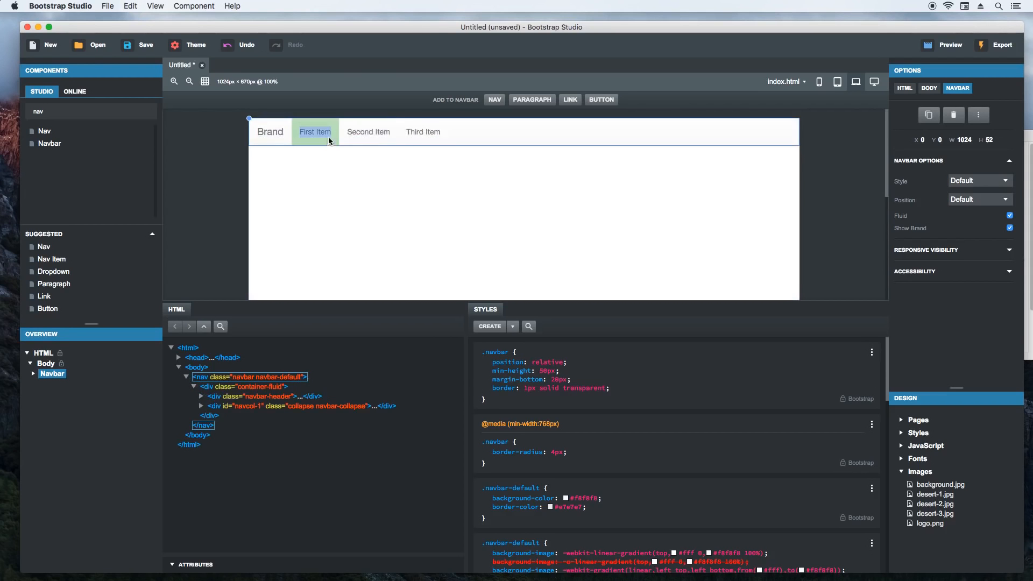
{"action": "left_click", "coordinate": [368, 138]}
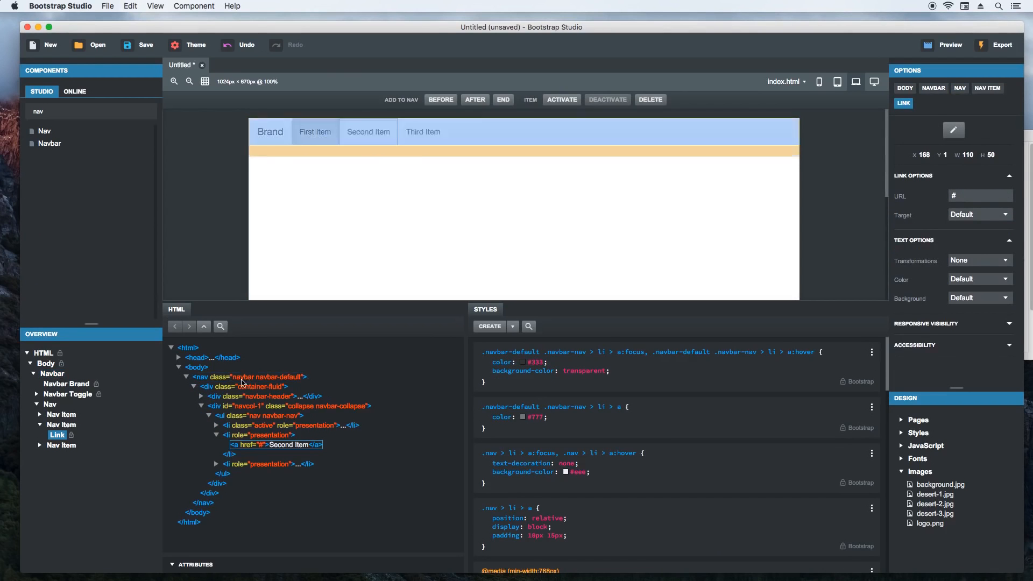
{"action": "left_click", "coordinate": [202, 398]}
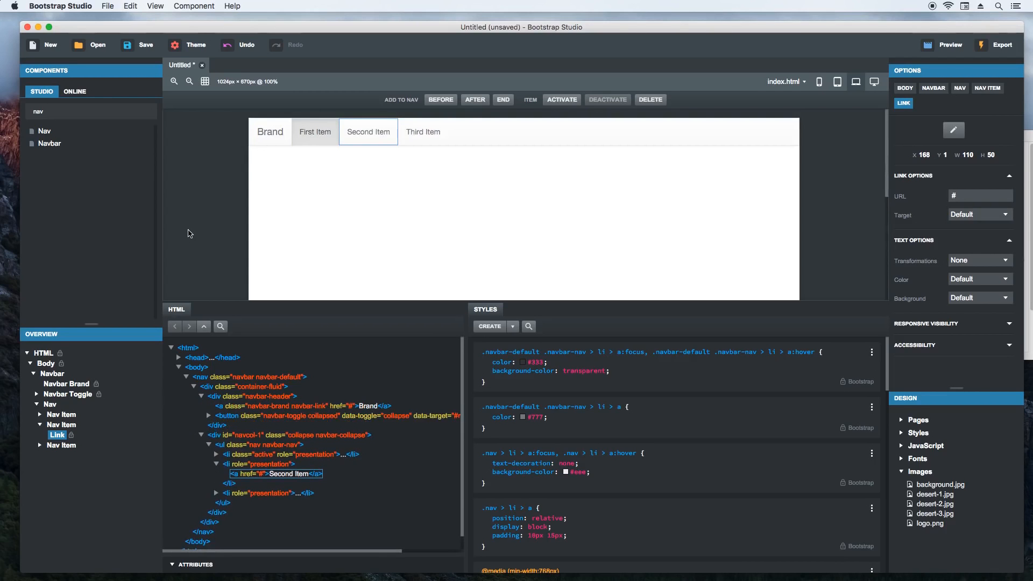
- Replace the navbar's brand text with "Mom & Pop's Bakery"
{"action": "left_click", "coordinate": [264, 134]}
{"action": "double_click", "coordinate": [270, 132]}
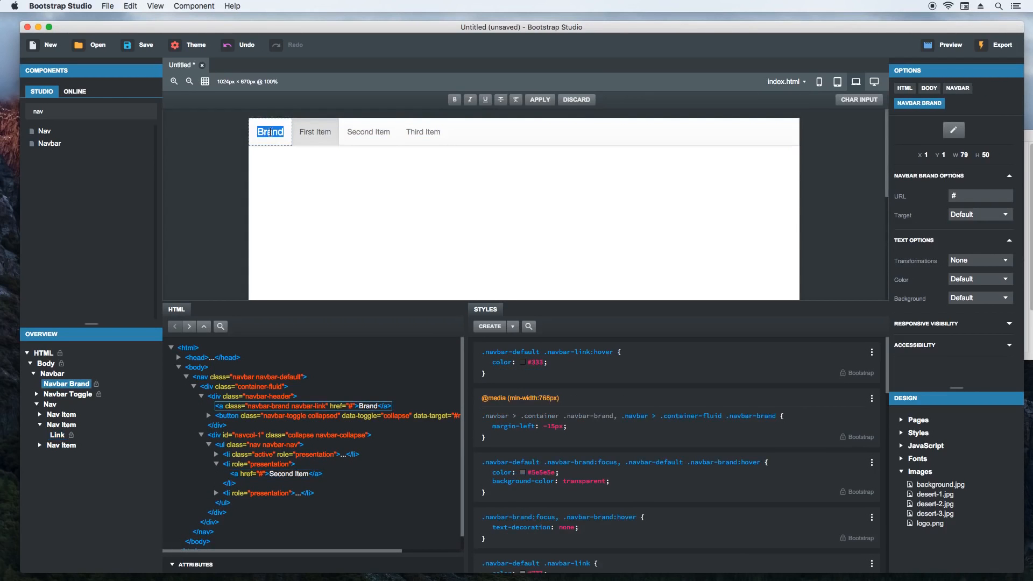
{"action": "type", "text": "Mom & Pop's"}
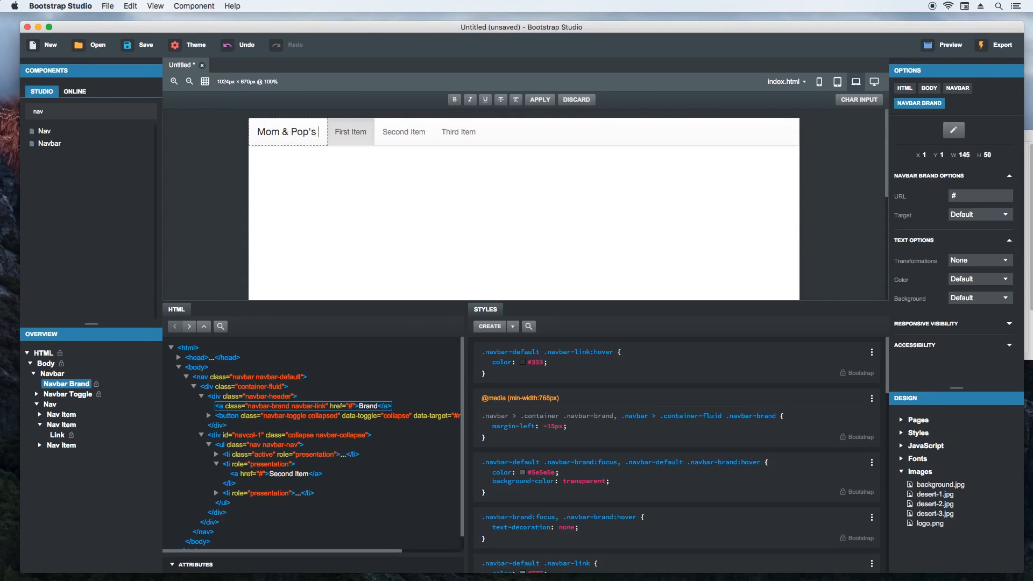
{"action": "type", "text": " Bakery"}
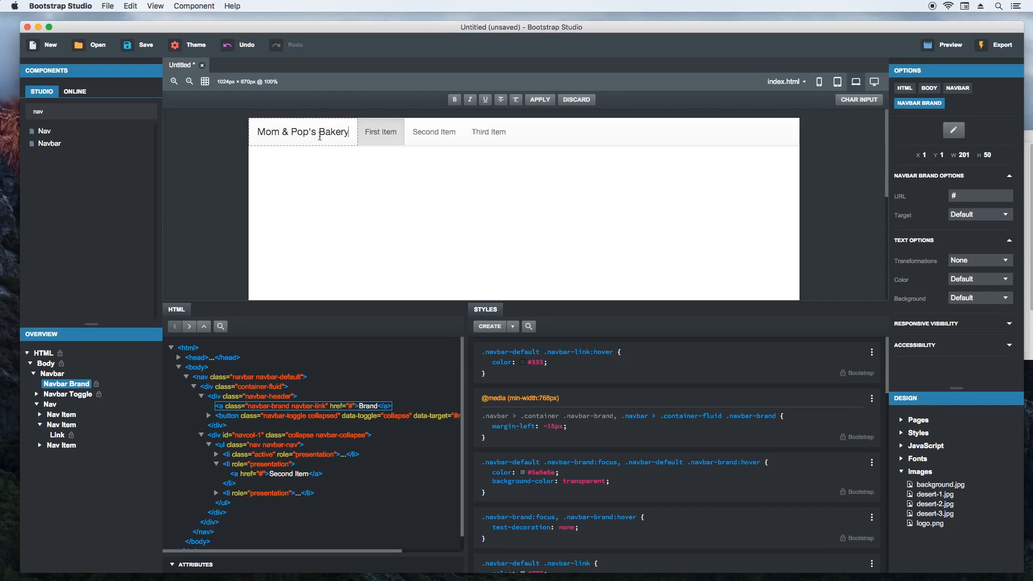
- Make "Mom & Pop's" in the brand text bold and apply the text edit
{"action": "left_click_drag", "start_coordinate": [317, 134], "coordinate": [257, 133]}
{"action": "left_click", "coordinate": [455, 100]}
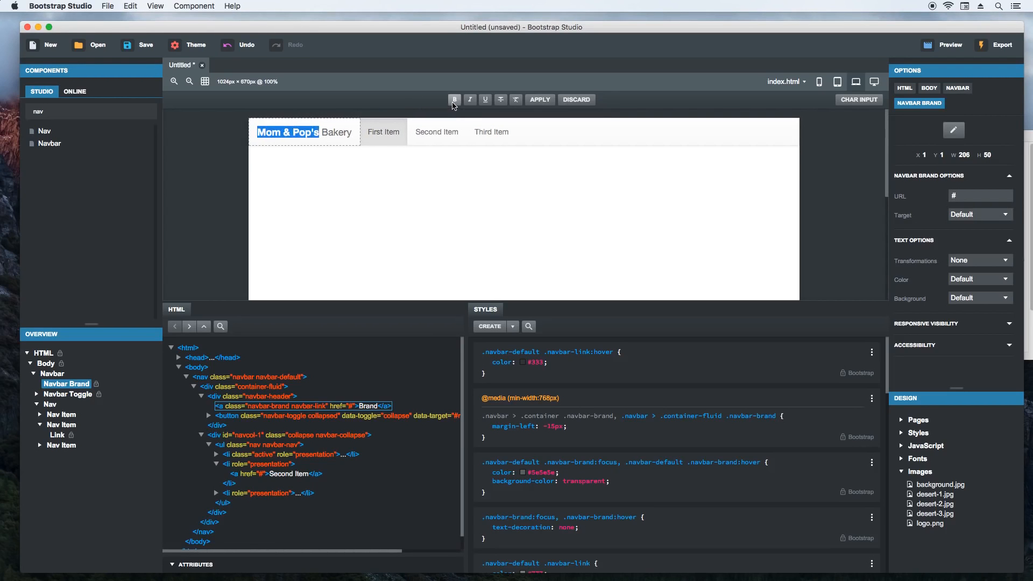
{"action": "left_click", "coordinate": [540, 99]}
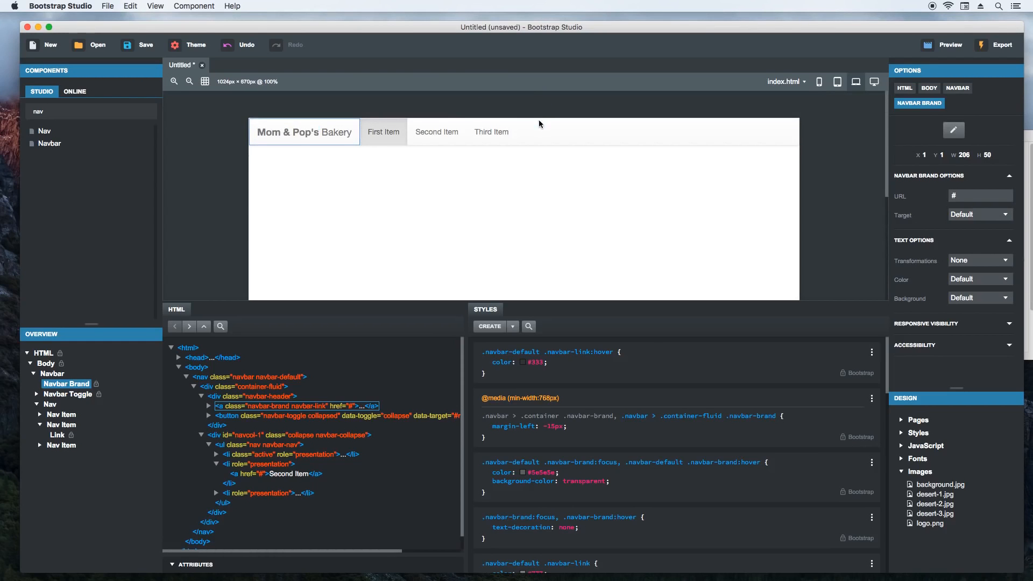
- Align the navbar's group of link items to the right
{"action": "left_click", "coordinate": [500, 143]}
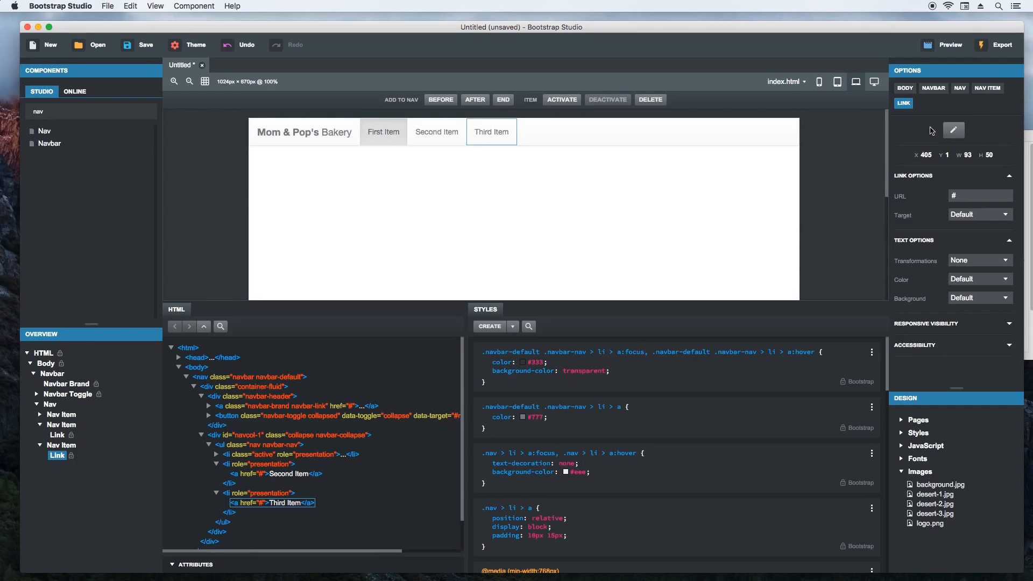
{"action": "left_click", "coordinate": [960, 89]}
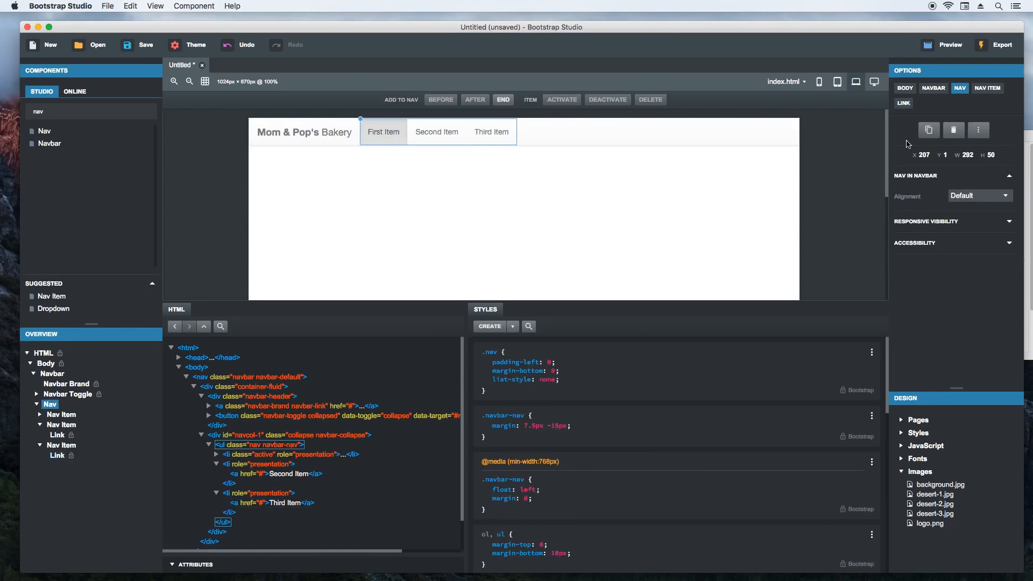
{"action": "left_click", "coordinate": [967, 197]}
{"action": "left_click", "coordinate": [970, 218]}
- Rename the three nav links, in order, to Cakes, Pricing and Order
{"action": "double_click", "coordinate": [658, 132]}
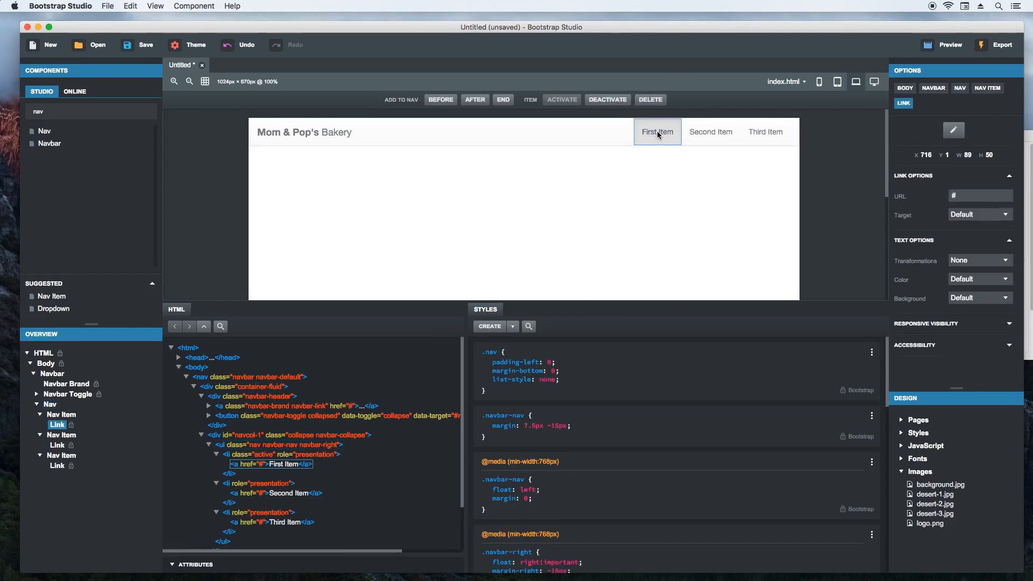
{"action": "triple_click", "coordinate": [657, 132]}
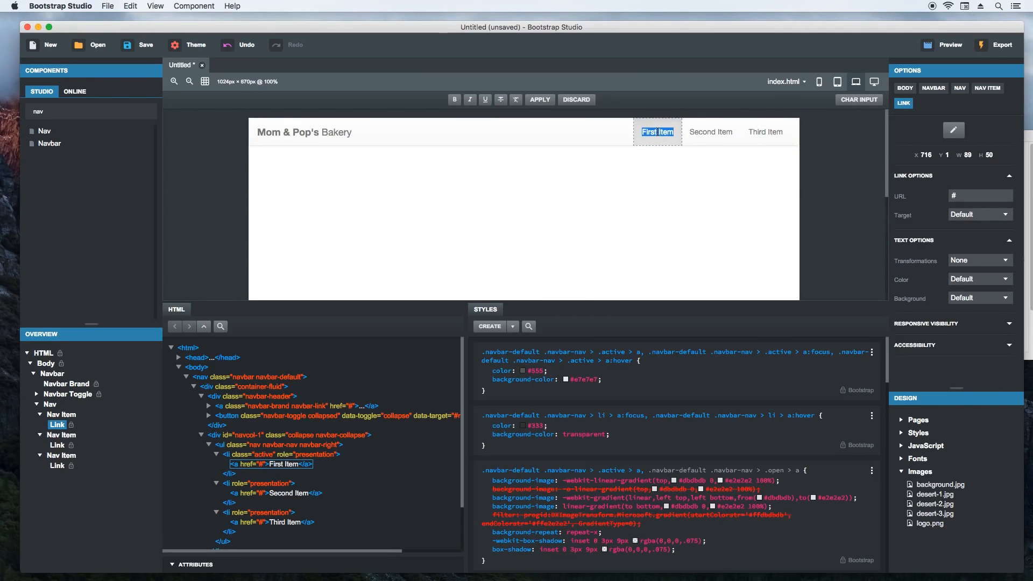
{"action": "type", "text": "Cakes"}
{"action": "left_click", "coordinate": [711, 132]}
{"action": "triple_click", "coordinate": [711, 132]}
{"action": "type", "text": "Pr"}
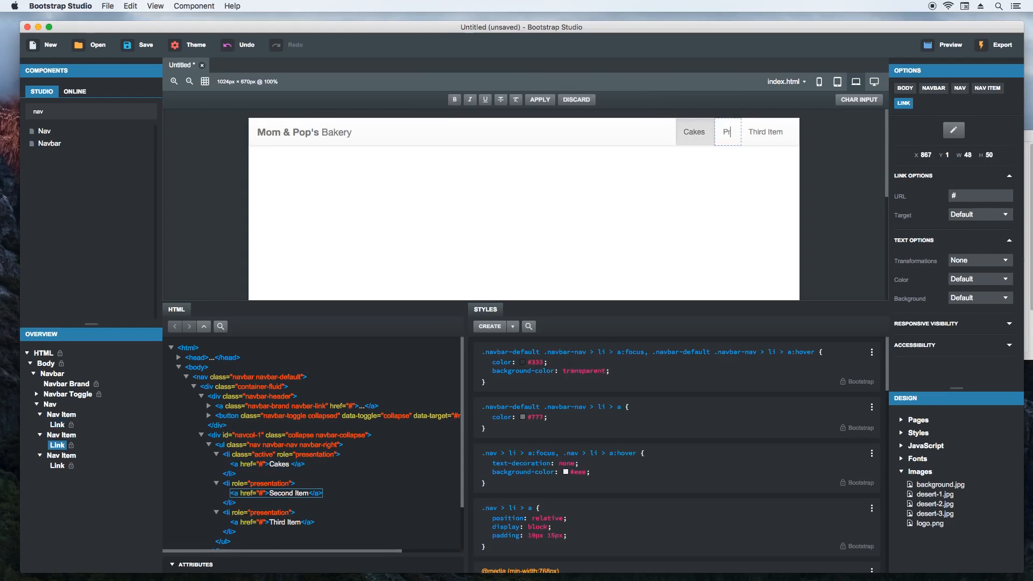
{"action": "type", "text": "icing"}
{"action": "key", "text": "Return"}
{"action": "triple_click", "coordinate": [757, 134]}
{"action": "type", "text": "Ord"}
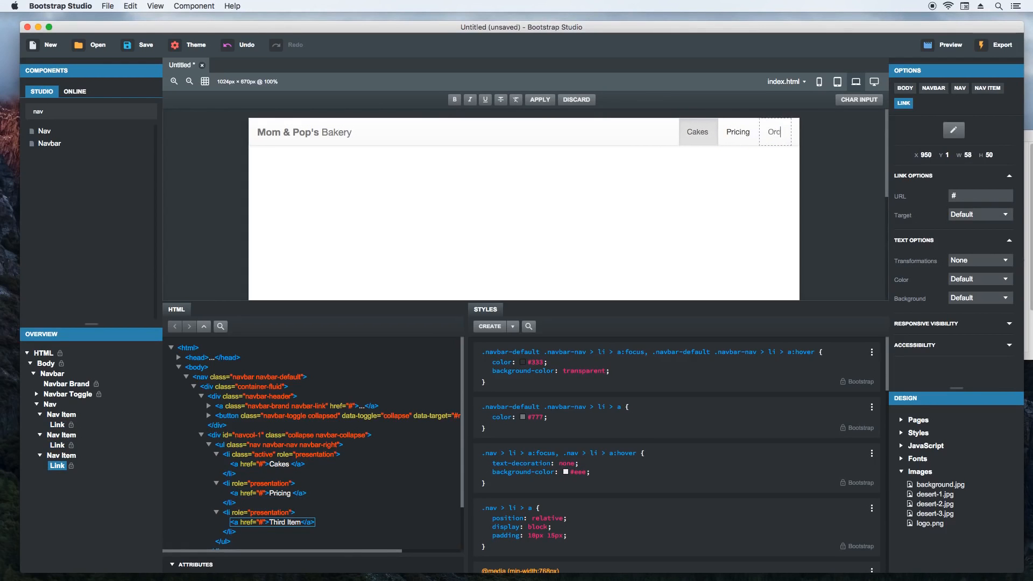
{"action": "type", "text": "er"}
{"action": "key", "text": "Return"}
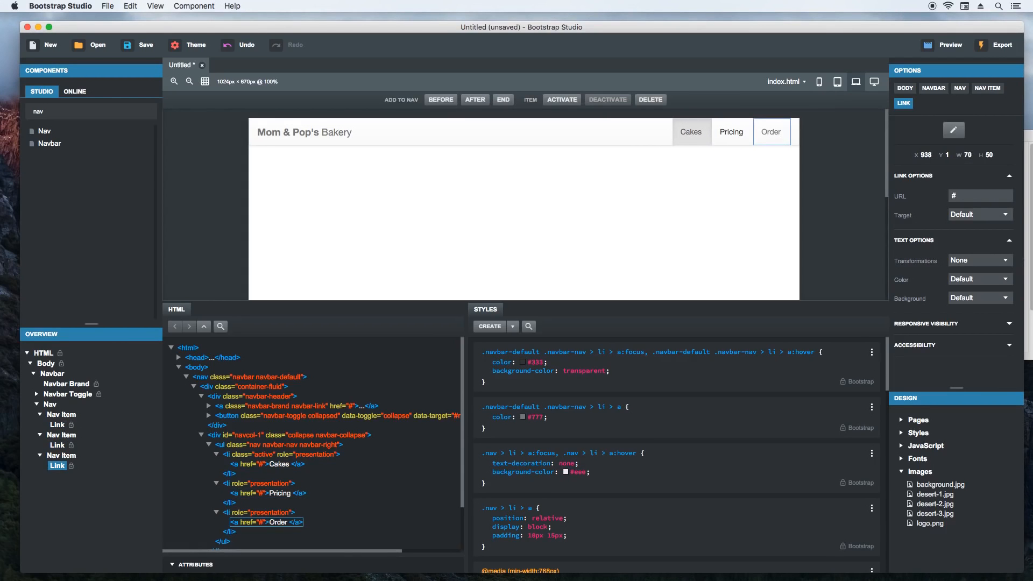
- Add a nav item after the Order link and label it "Contact Us"
{"action": "left_click", "coordinate": [476, 100]}
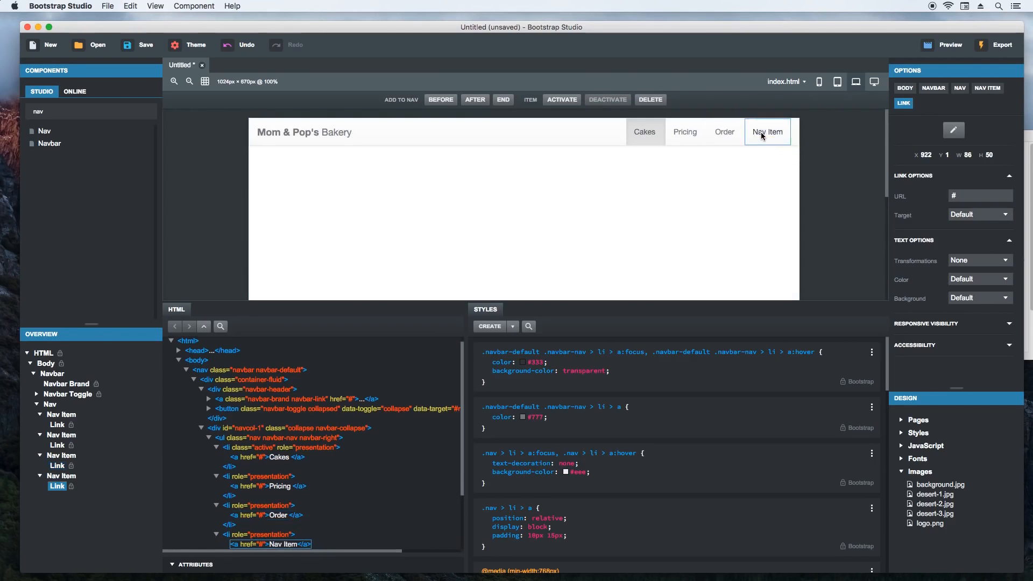
{"action": "triple_click", "coordinate": [761, 134]}
{"action": "type", "text": "C"}
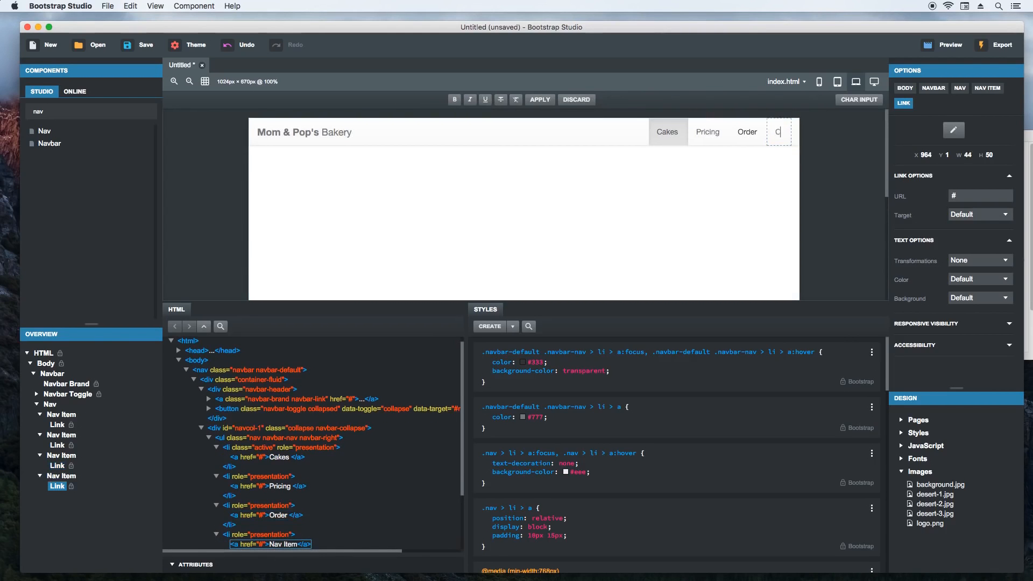
{"action": "type", "text": "ontact Us"}
{"action": "key", "text": "Return"}
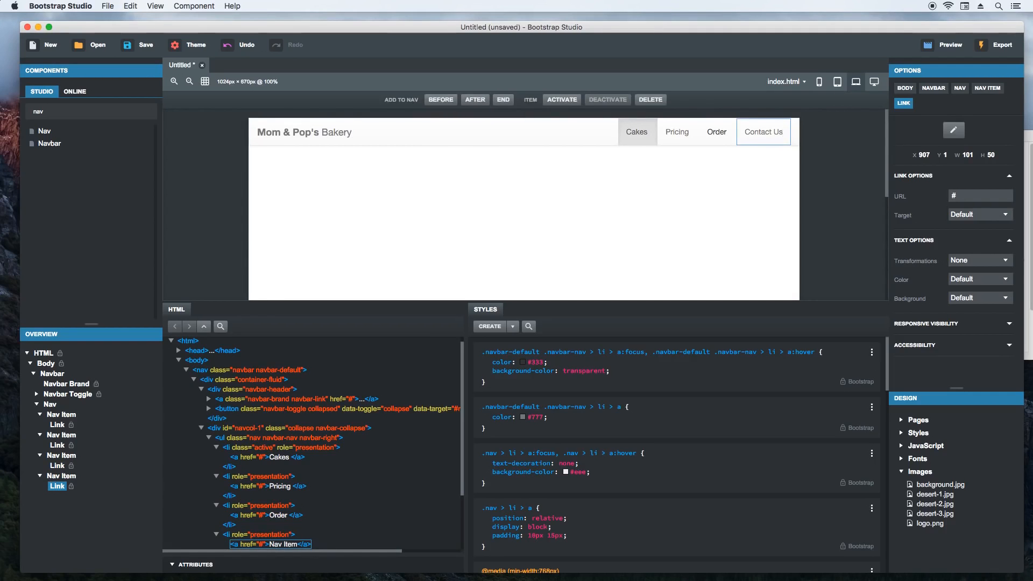
- Find the Div component and add it to the page body below the navbar
{"action": "left_click", "coordinate": [446, 132]}
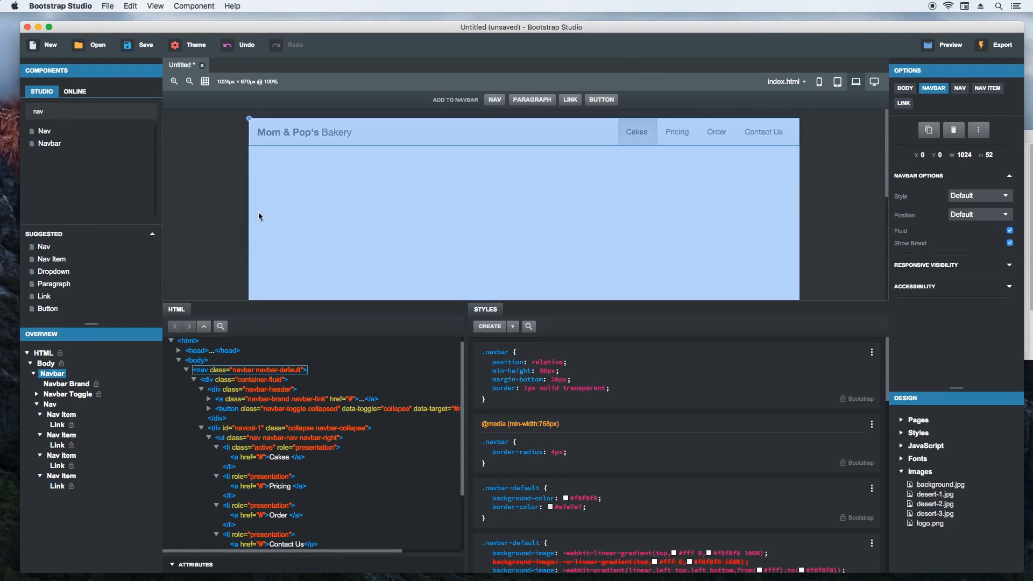
{"action": "left_click", "coordinate": [236, 214]}
{"action": "type", "text": "div"}
{"action": "left_click_drag", "start_coordinate": [75, 129], "coordinate": [290, 201]}
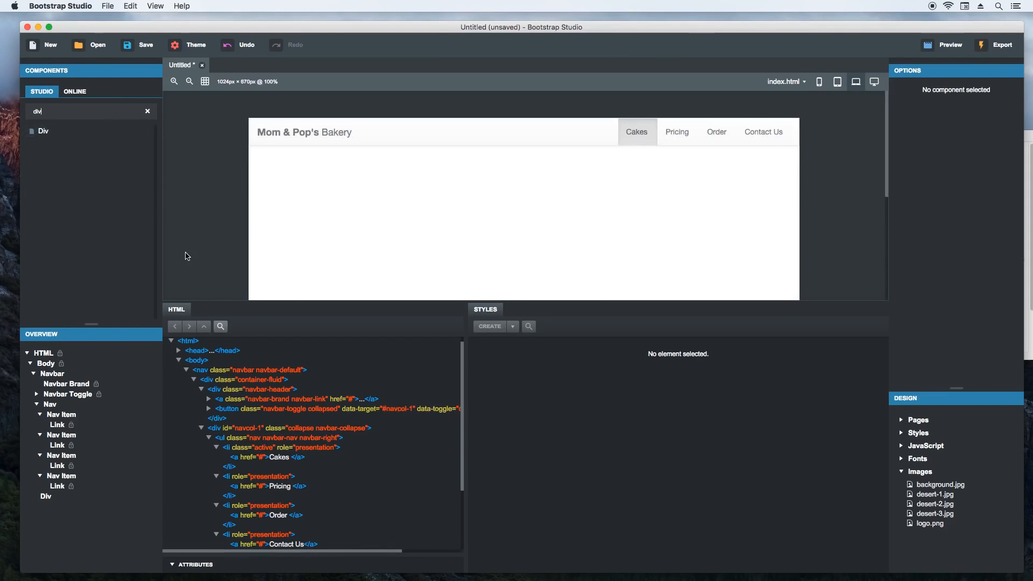
- Select the new Div and insert a Jumbotron component inside it
{"action": "left_click", "coordinate": [46, 497]}
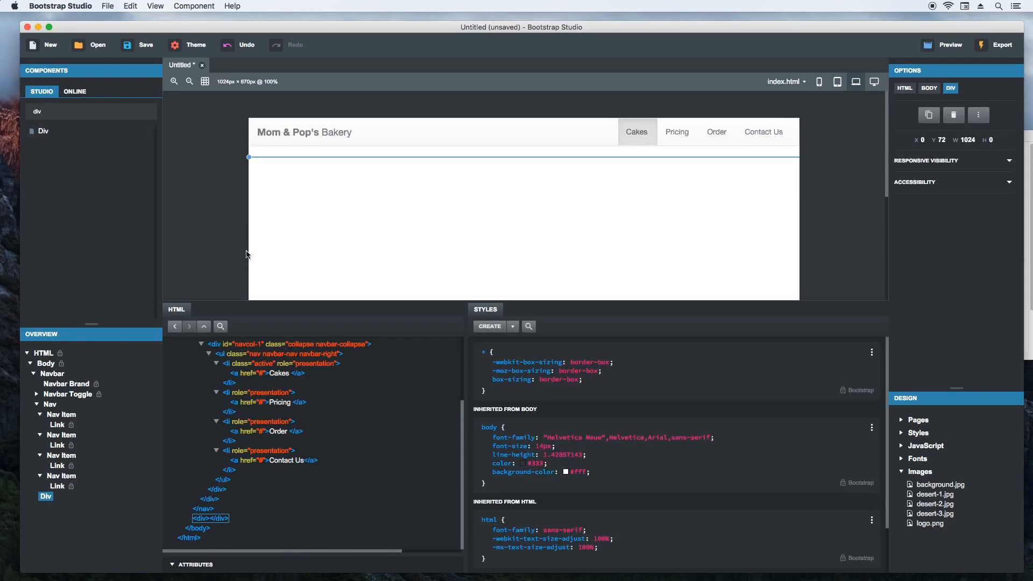
{"action": "left_click", "coordinate": [100, 112]}
{"action": "type", "text": "jum"}
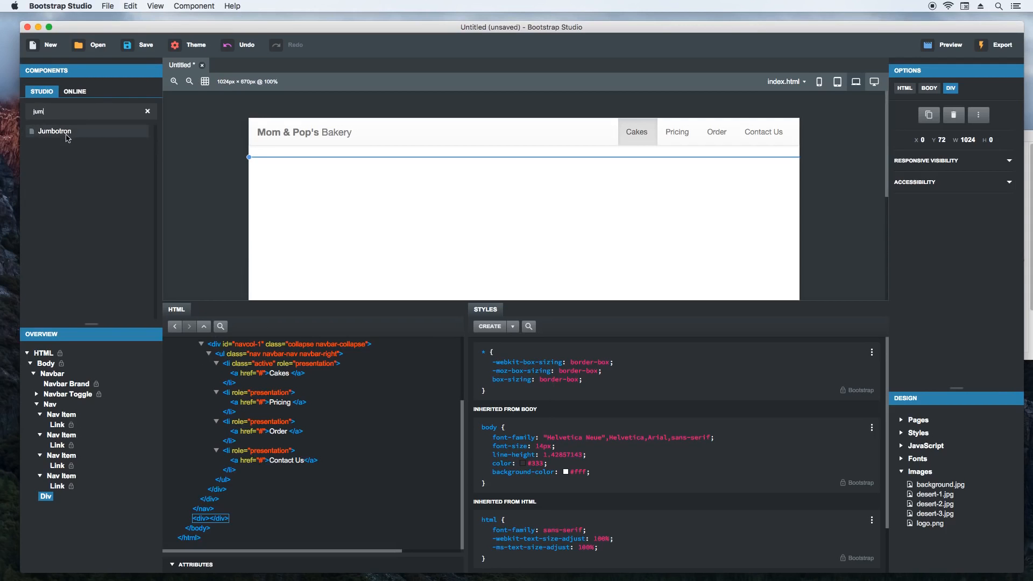
{"action": "mouse_move", "coordinate": [54, 131]}
{"action": "left_mouse_down"}
{"action": "mouse_move", "coordinate": [193, 167]}
{"action": "mouse_move", "coordinate": [296, 154]}
{"action": "mouse_move", "coordinate": [299, 164]}
{"action": "mouse_move", "coordinate": [298, 155]}
{"action": "mouse_move", "coordinate": [88, 467]}
{"action": "mouse_move", "coordinate": [50, 498]}
{"action": "left_mouse_up"}
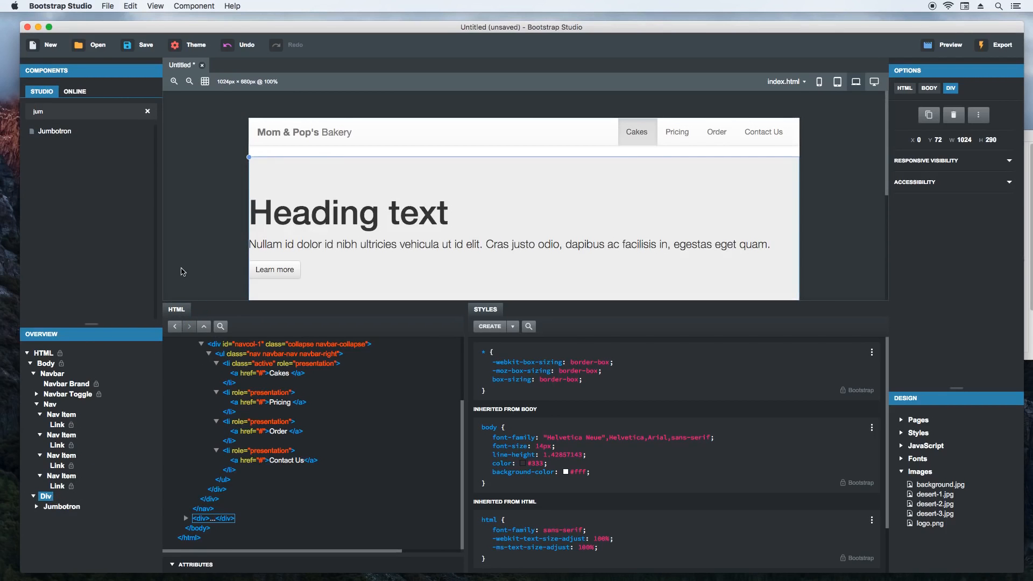
- Examine the jumbotron on the page and expand its HTML to show the heading and paragraphs
{"action": "scroll", "coordinate": [196, 253], "scroll_direction": "down", "scroll_amount": 3}
{"action": "scroll", "coordinate": [197, 252], "scroll_direction": "up", "scroll_amount": 1}
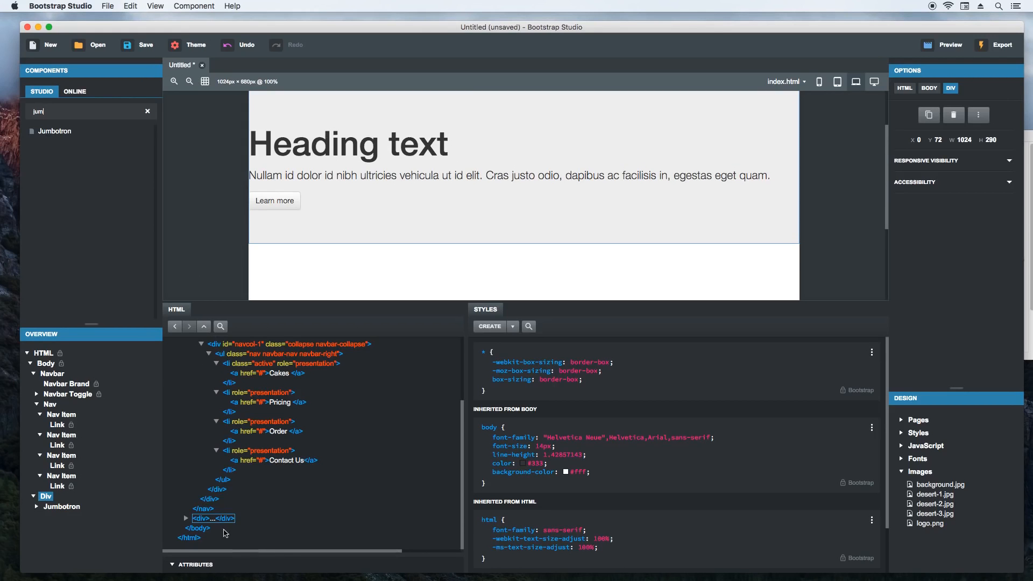
{"action": "left_click", "coordinate": [186, 519]}
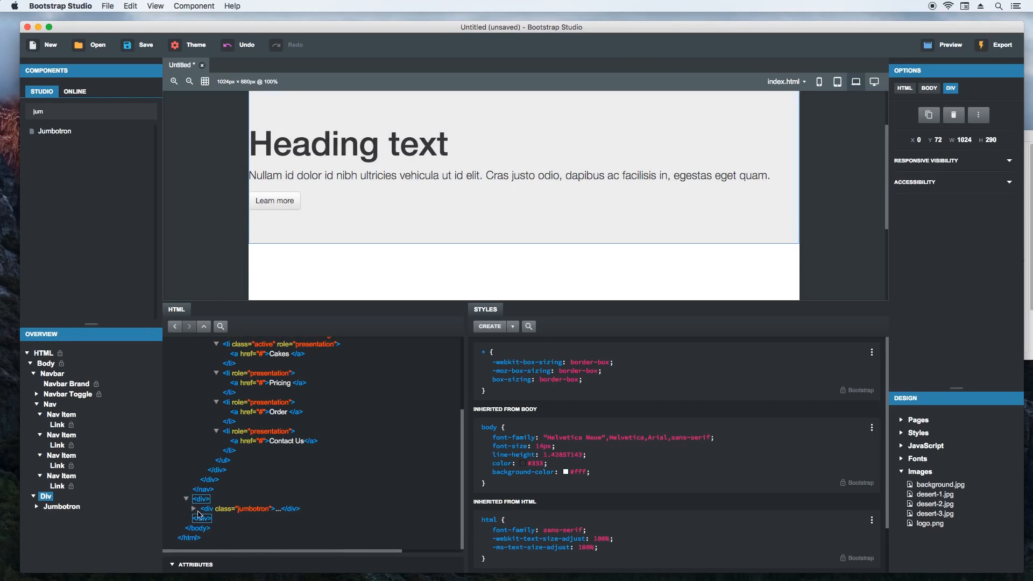
{"action": "left_click", "coordinate": [193, 509]}
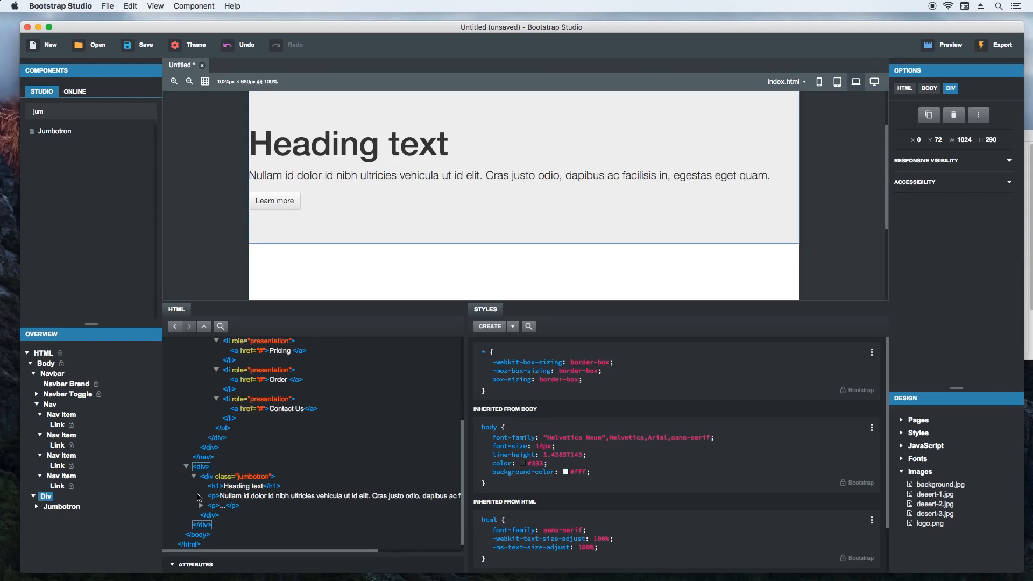
- Give the Div that wraps the jumbotron the ID "promo"
{"action": "left_click", "coordinate": [240, 564]}
{"action": "scroll", "coordinate": [254, 448], "scroll_direction": "down", "scroll_amount": 3}
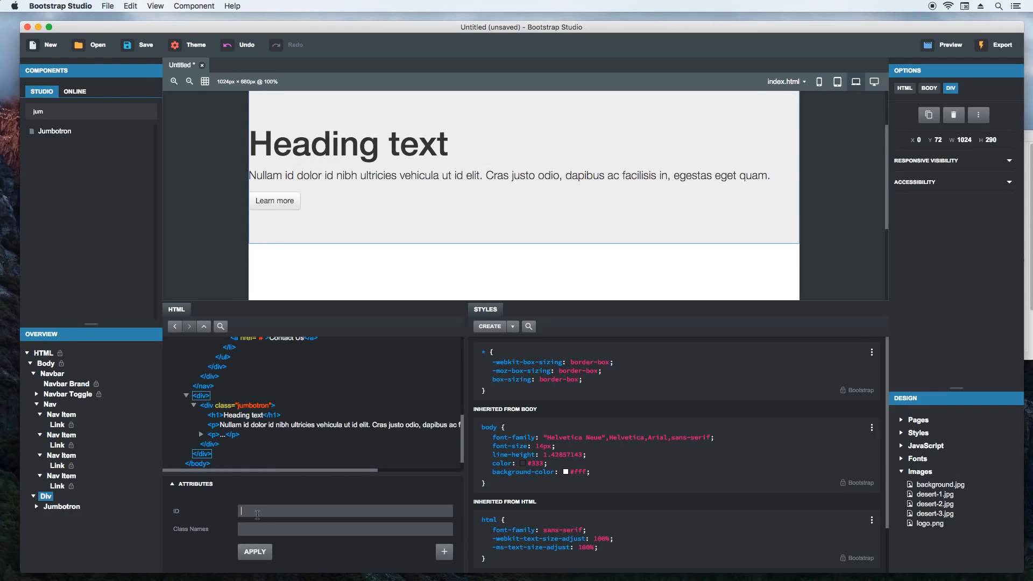
{"action": "key", "text": "Return"}
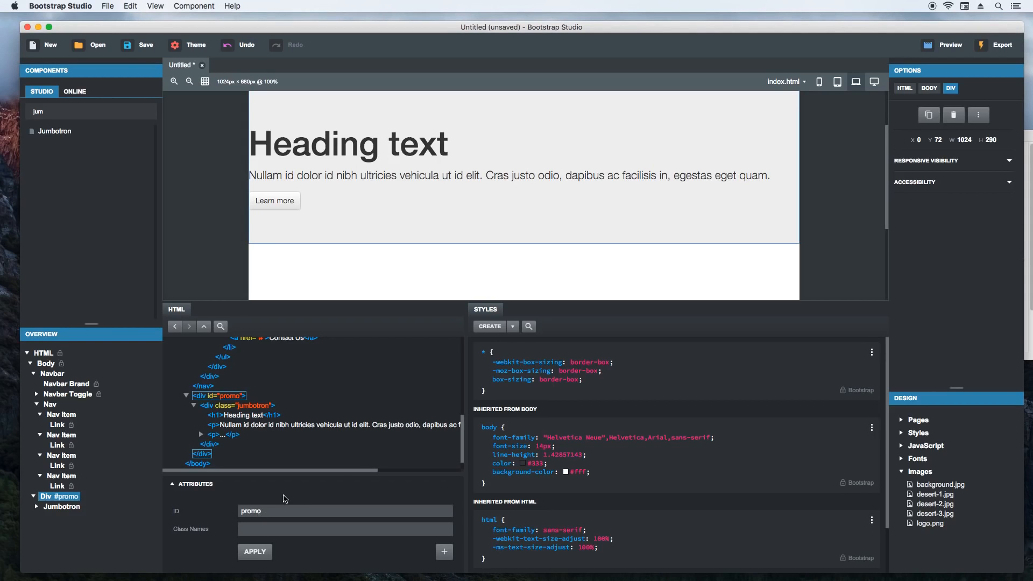
- Create a CSS rule with the selector #promo and set its text-align to center
{"action": "scroll", "coordinate": [378, 418], "scroll_direction": "up", "scroll_amount": 1}
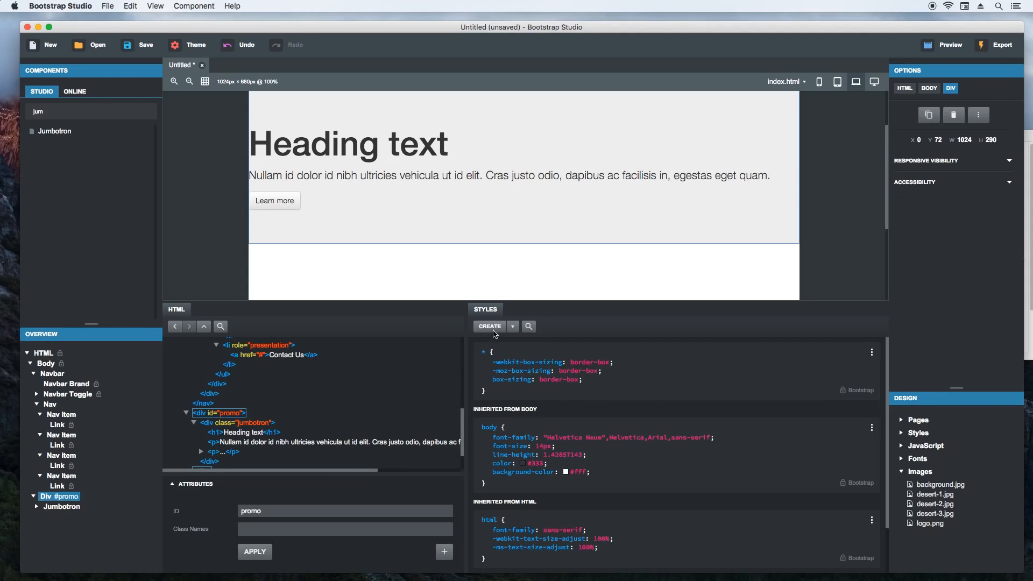
{"action": "left_click", "coordinate": [489, 327]}
{"action": "left_click", "coordinate": [494, 353]}
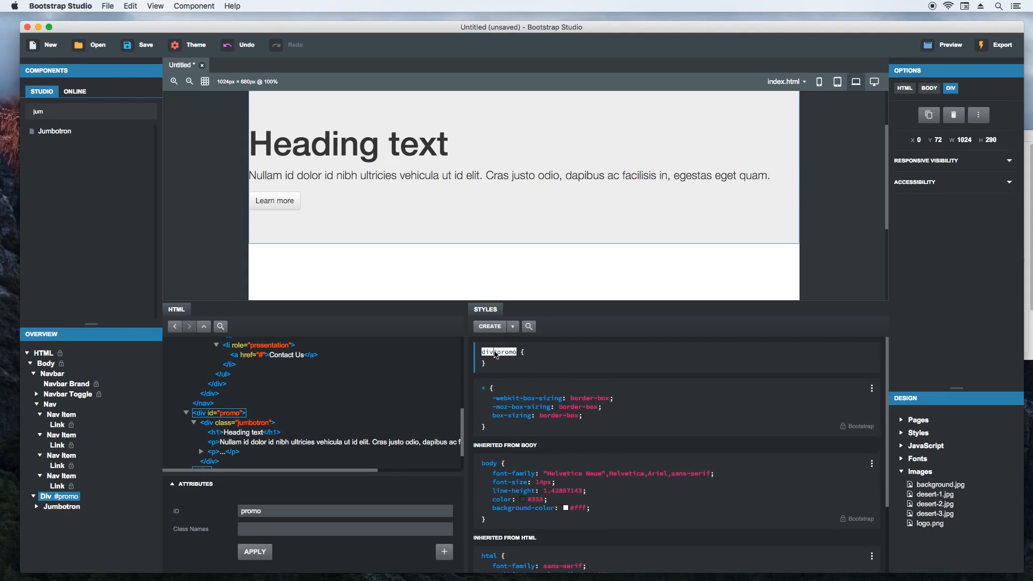
{"action": "key", "text": "BackSpace"}
{"action": "key", "text": "BackSpace"}
{"action": "key", "text": "BackSpace"}
{"action": "key", "text": "Return"}
{"action": "type", "text": "text-align"}
{"action": "key", "text": "Tab"}
{"action": "type", "text": "center"}
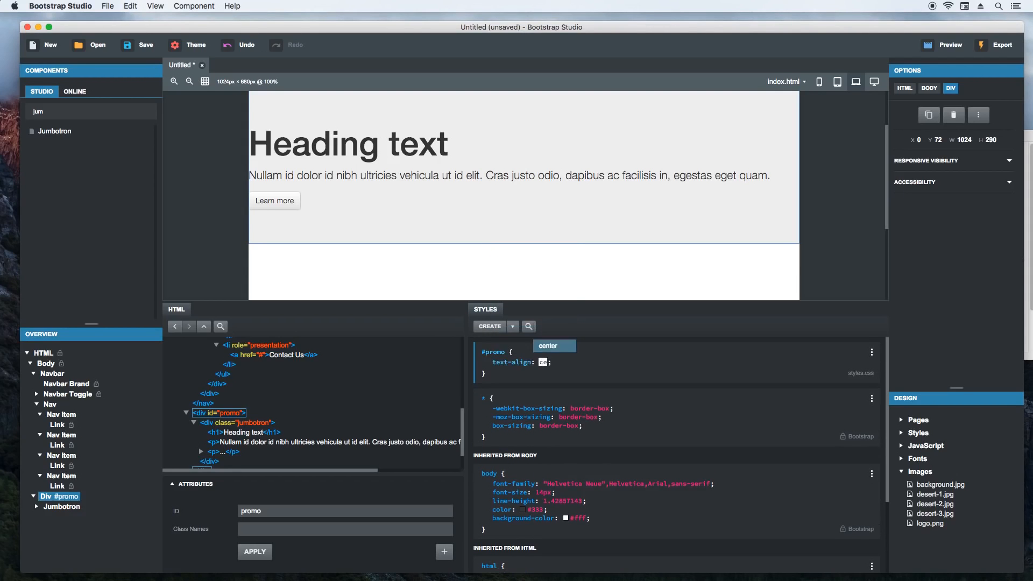
{"action": "key", "text": "Return"}
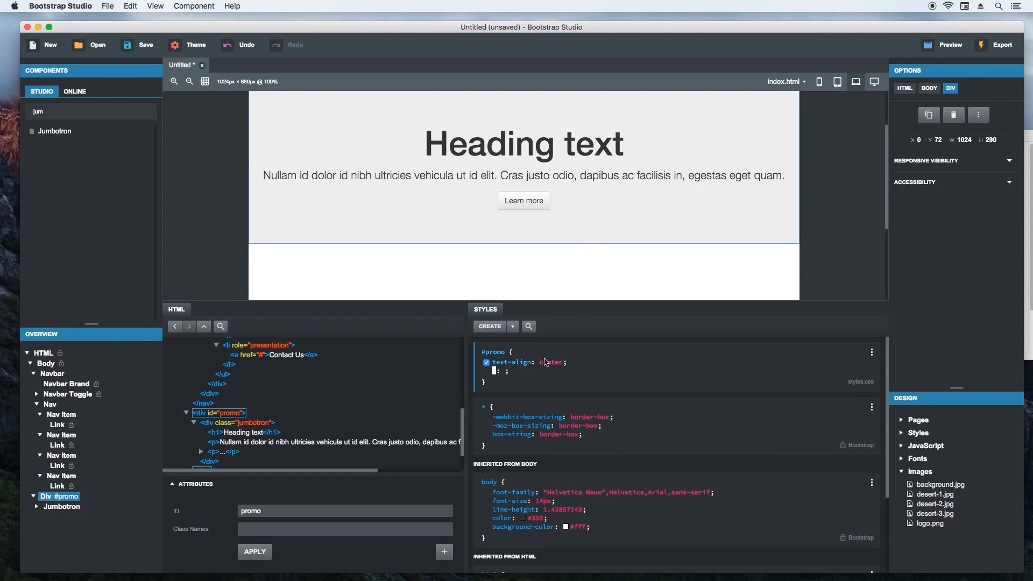
- Add a padding of 40px to the #promo rule and check the section on the page
{"action": "type", "text": "padding"}
{"action": "key", "text": "Tab"}
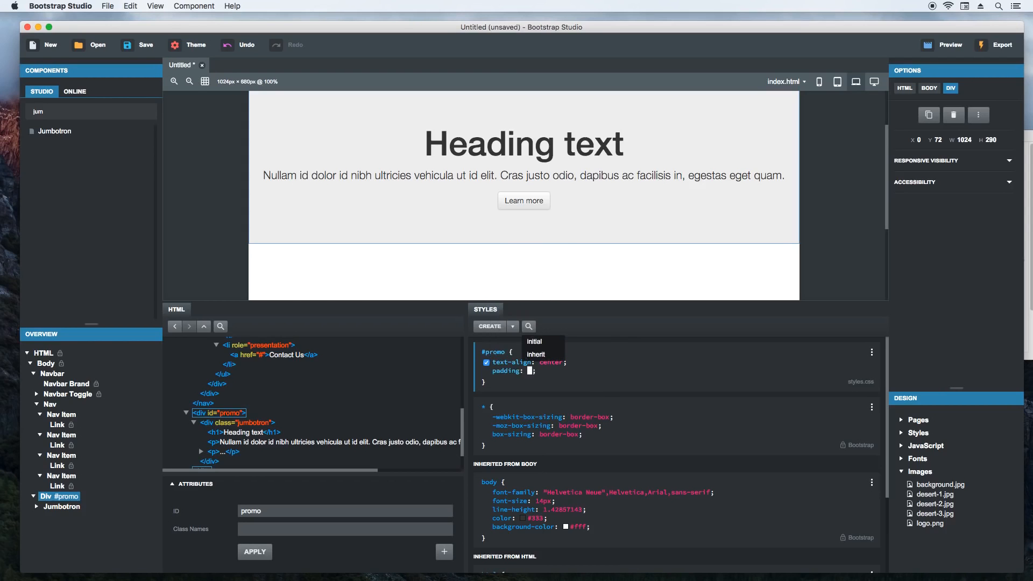
{"action": "type", "text": "40px"}
{"action": "key", "text": "Return"}
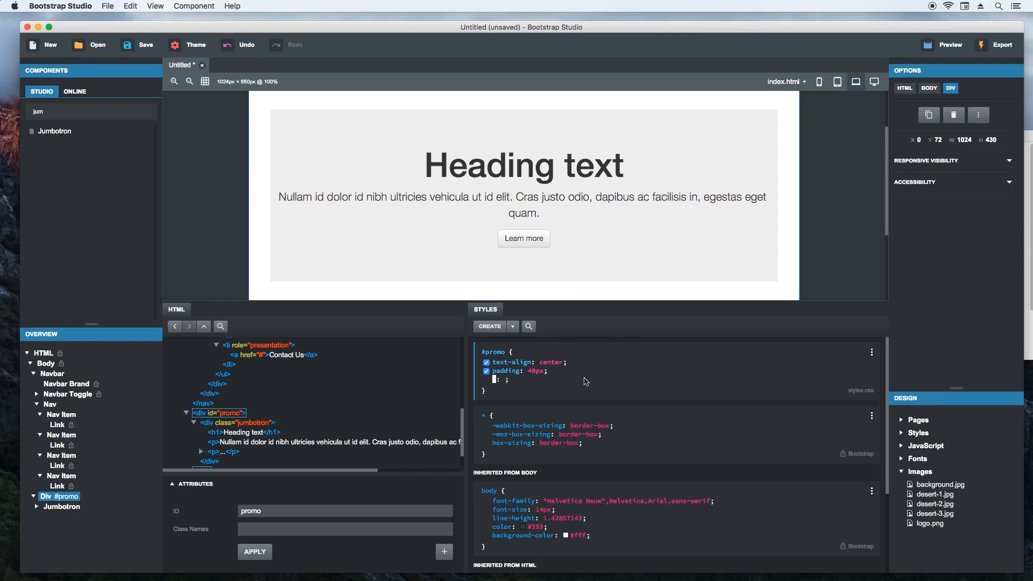
{"action": "key", "text": "Escape"}
{"action": "scroll", "coordinate": [225, 257], "scroll_direction": "down", "scroll_amount": 3}
{"action": "scroll", "coordinate": [224, 257], "scroll_direction": "up", "scroll_amount": 2}
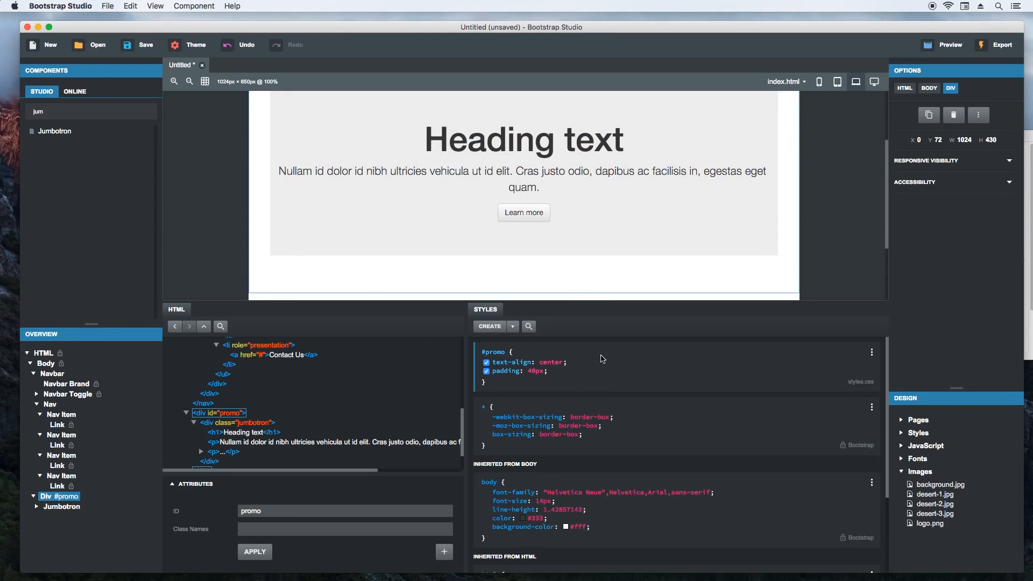
- Set the background of the #promo rule to url(background.jpg) no-repeat
{"action": "left_click", "coordinate": [571, 375]}
{"action": "mouse_move", "coordinate": [942, 487]}
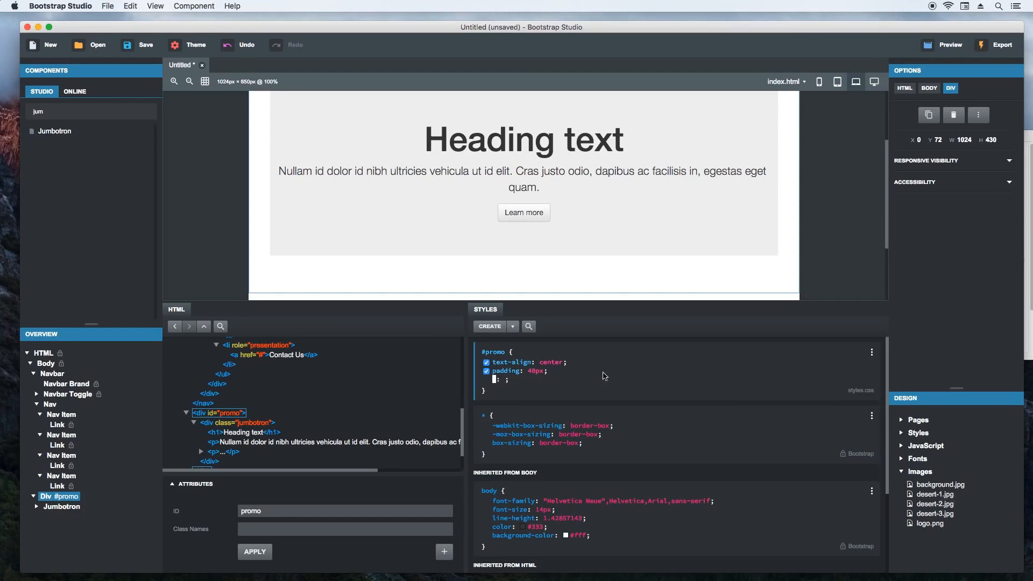
{"action": "type", "text": "background"}
{"action": "key", "text": "Return"}
{"action": "type", "text": "url("}
{"action": "key", "text": "Return"}
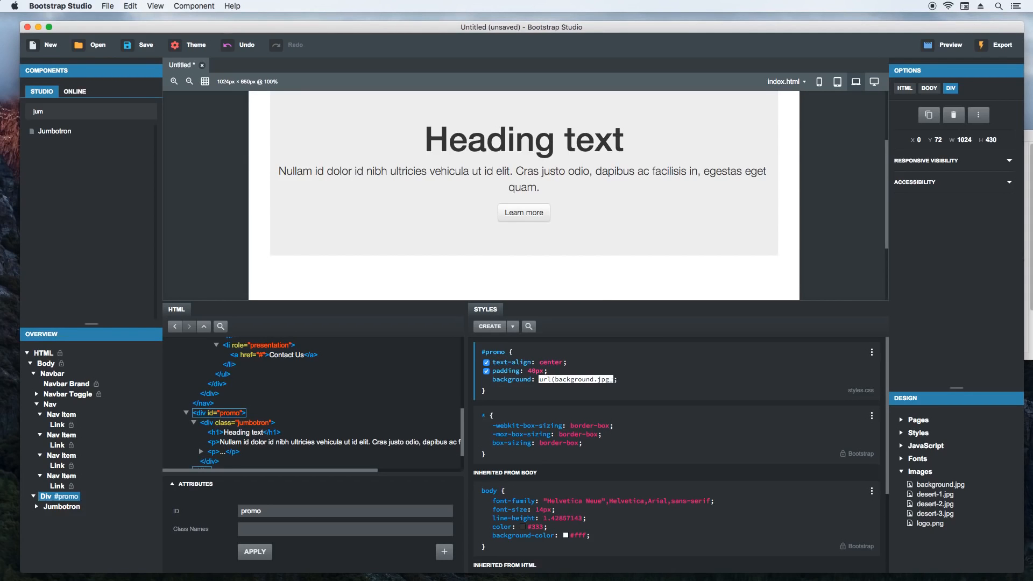
{"action": "type", "text": ") no-repeat"}
{"action": "key", "text": "Return"}
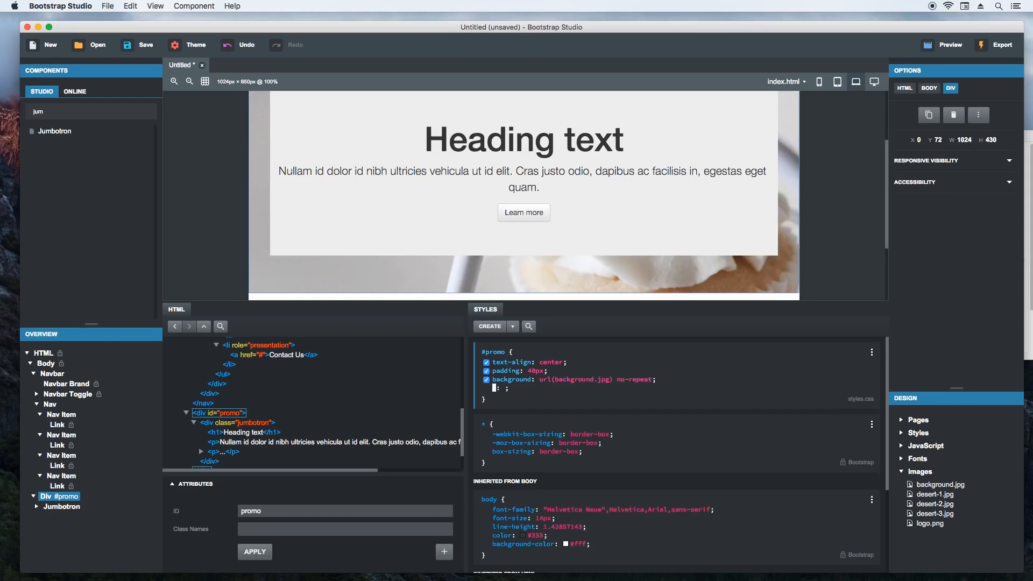
- Add background-size: cover to the #promo rule and finish editing it
{"action": "type", "text": "background-size"}
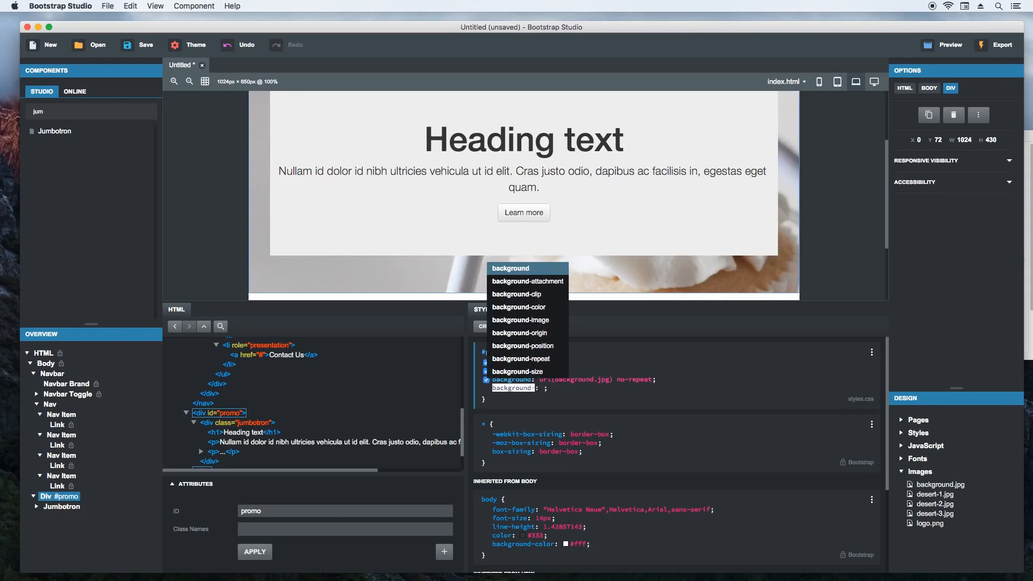
{"action": "key", "text": "Return"}
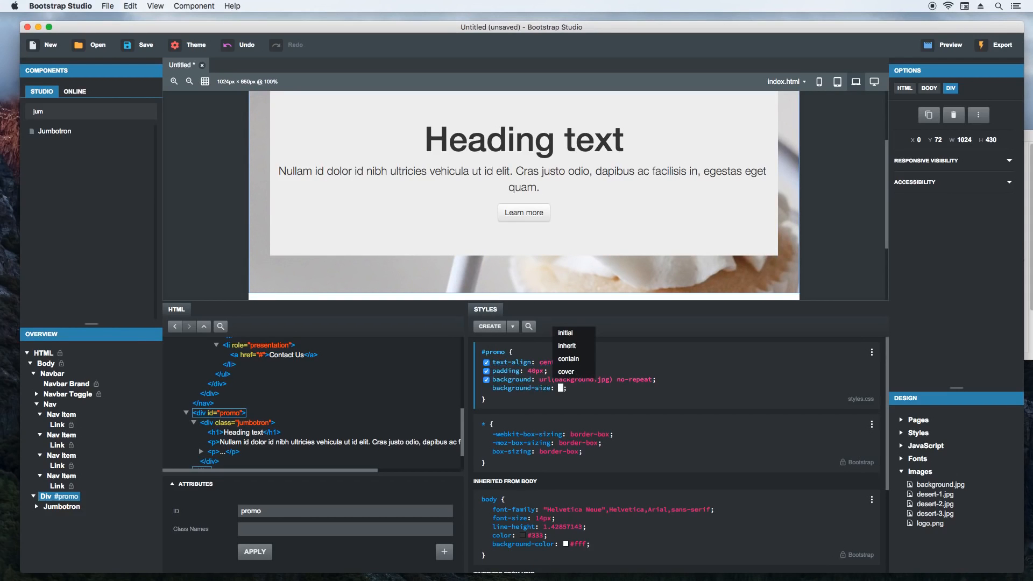
{"action": "type", "text": "cover"}
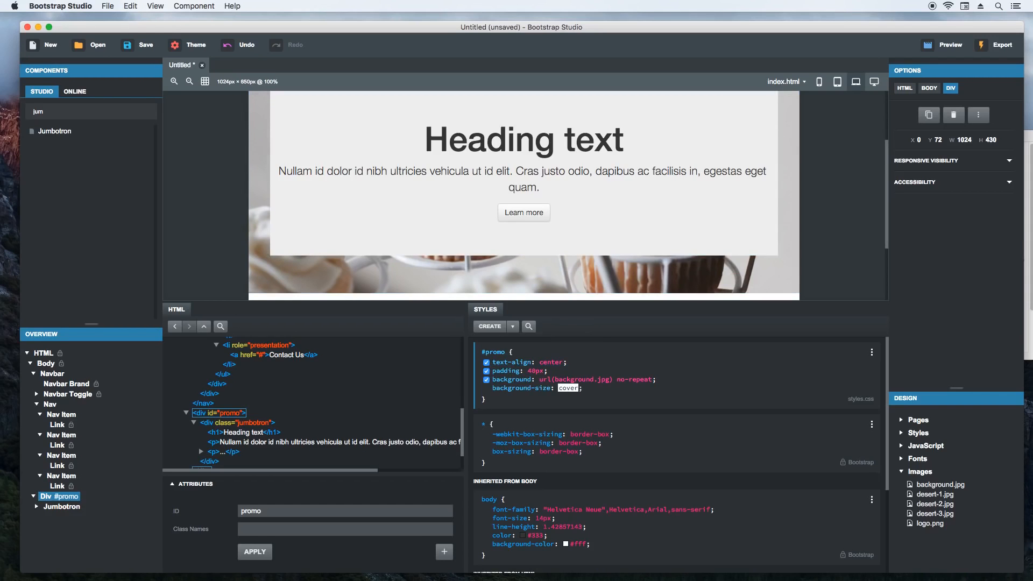
{"action": "key", "text": "Return"}
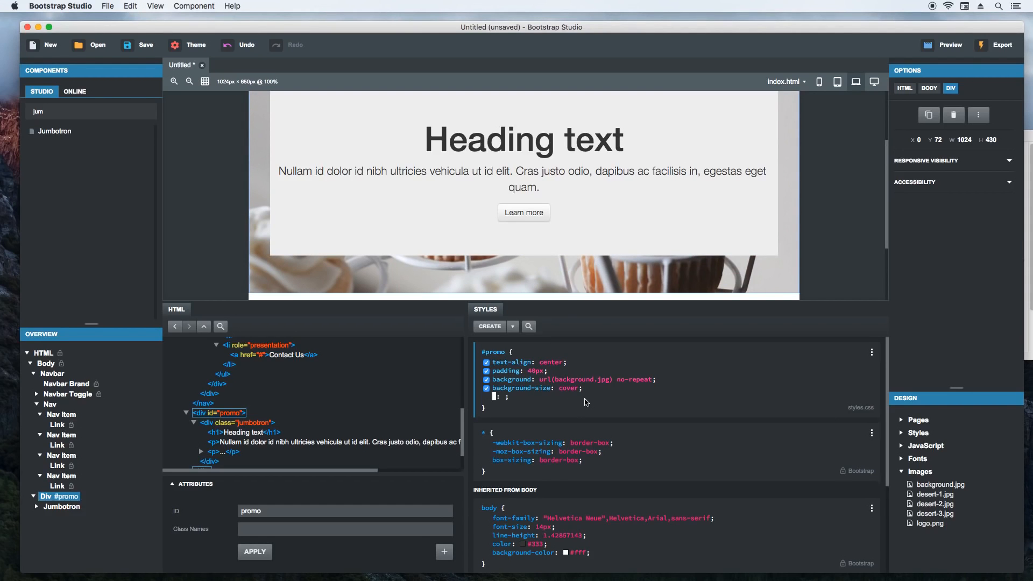
{"action": "left_click", "coordinate": [588, 399]}
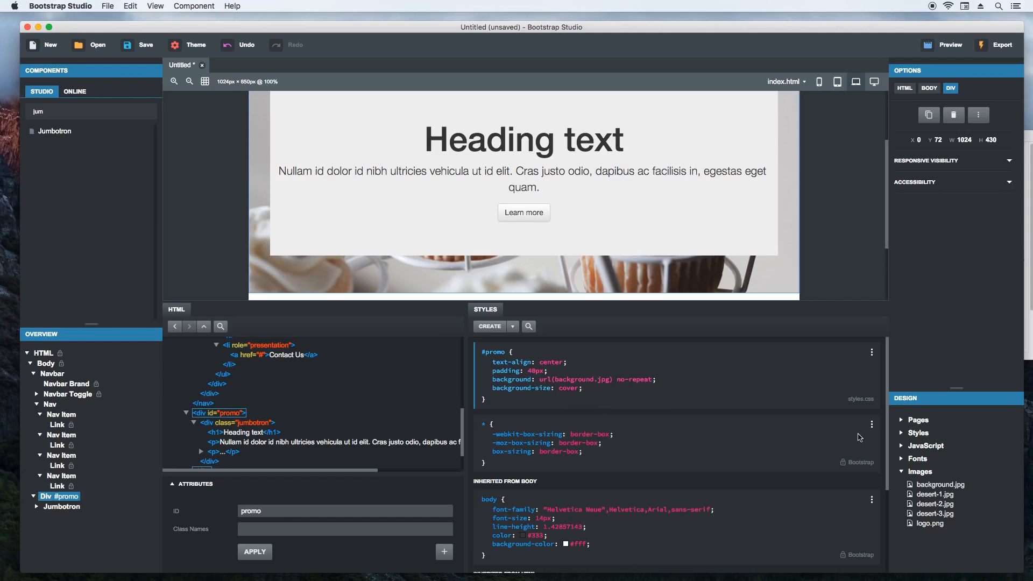
- Expand the design's Styles group, enlarge the file list area and open styles.css for editing
{"action": "left_click", "coordinate": [915, 434]}
{"action": "left_click_drag", "start_coordinate": [958, 388], "coordinate": [957, 348]}
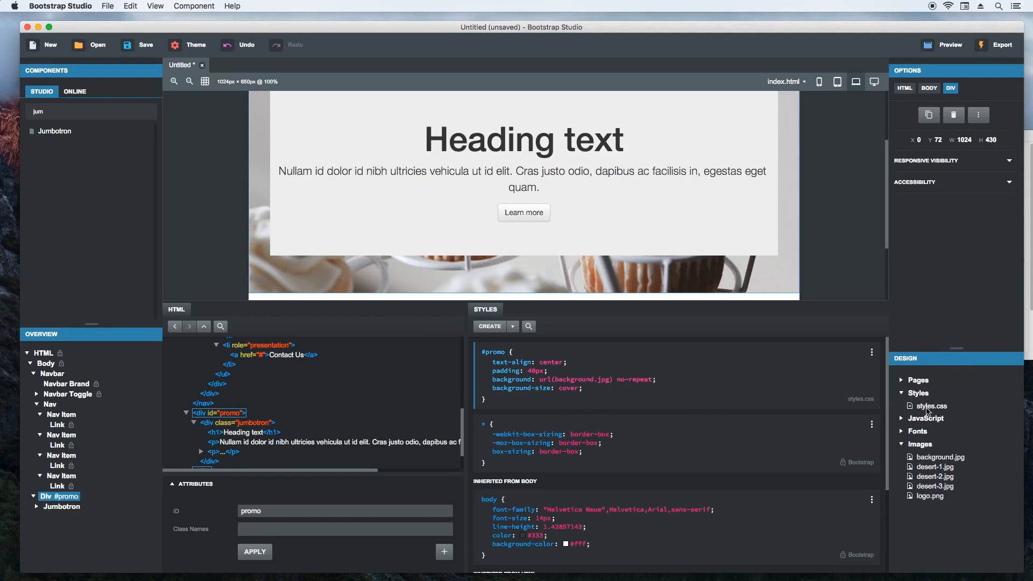
{"action": "double_click", "coordinate": [928, 411]}
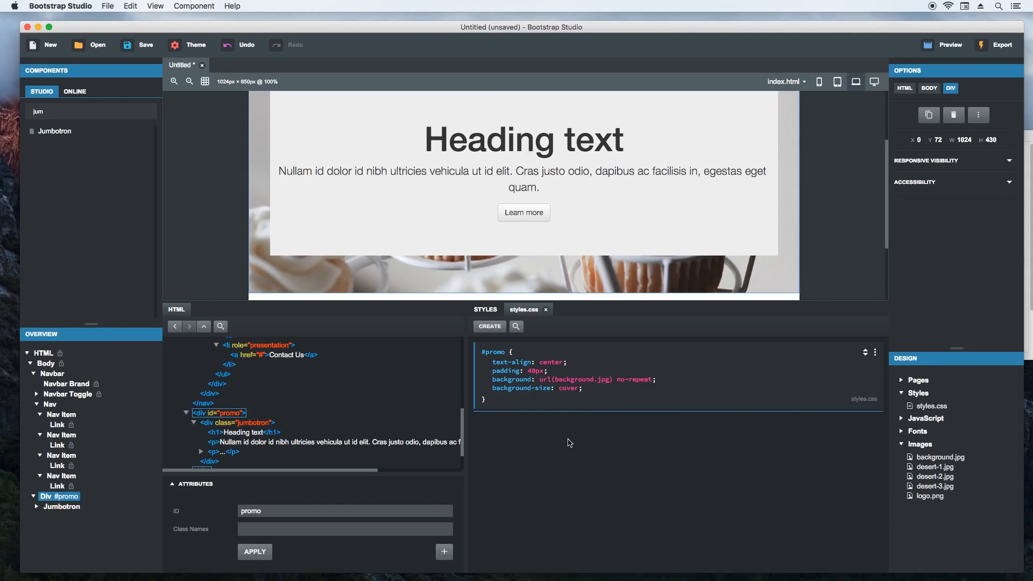
- Select the jumbotron on the page and create a rule in styles.css with the selector "#promo .jumbotron"
{"action": "scroll", "coordinate": [232, 262], "scroll_direction": "up", "scroll_amount": 3}
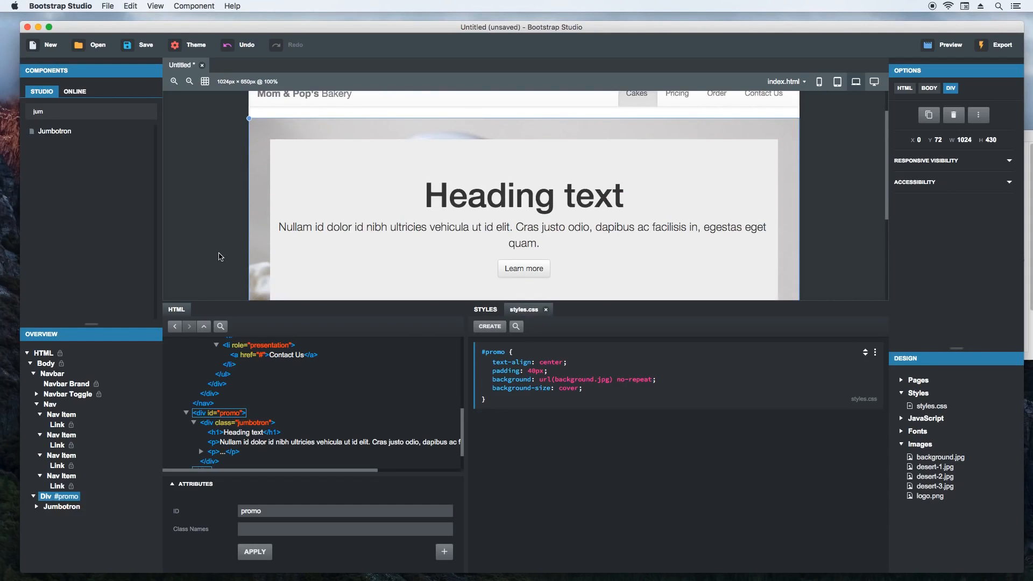
{"action": "scroll", "coordinate": [219, 259], "scroll_direction": "down", "scroll_amount": 2}
{"action": "left_click", "coordinate": [311, 271]}
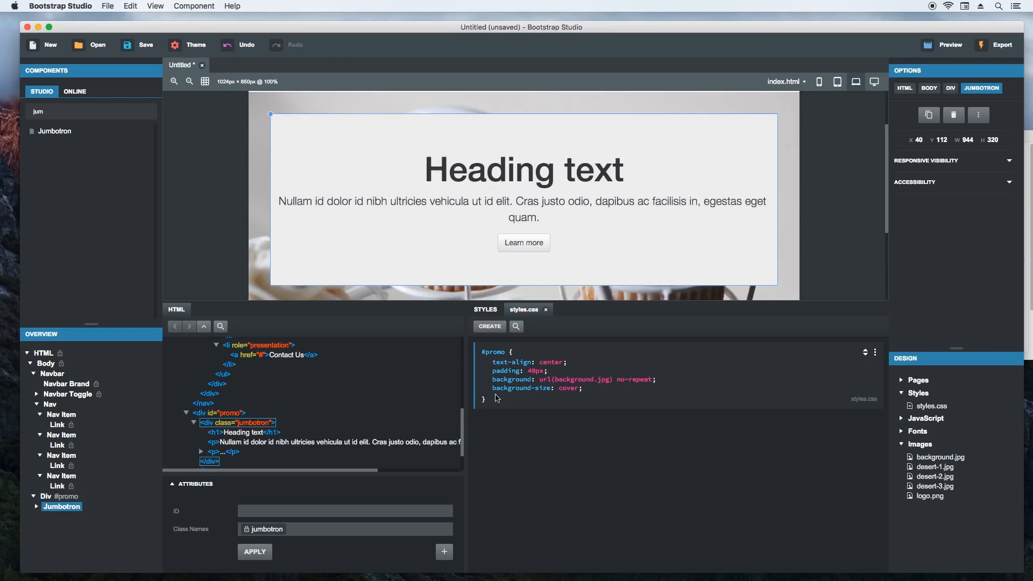
{"action": "double_click", "coordinate": [532, 443]}
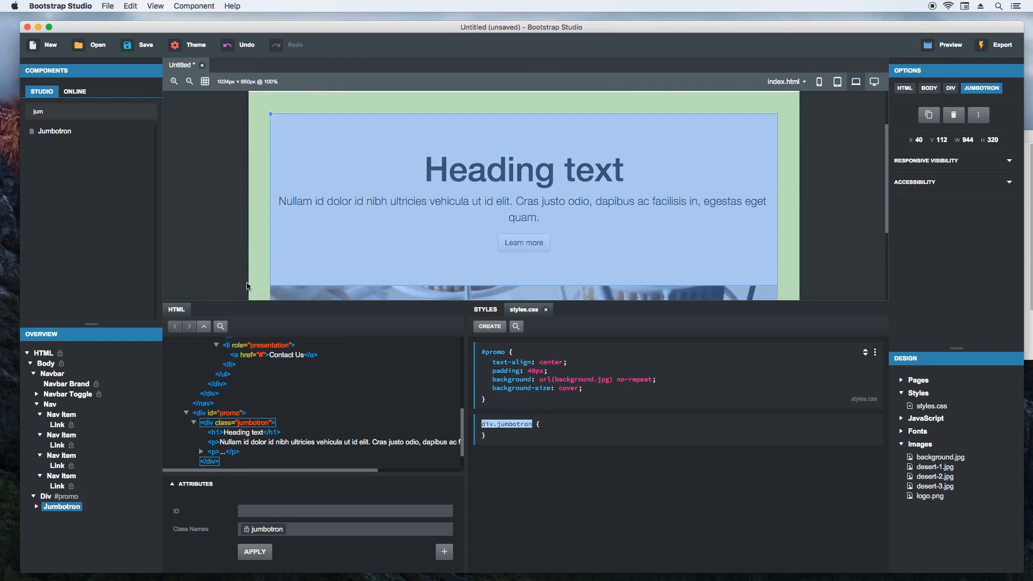
{"action": "type", "text": "#promo .jumbotron"}
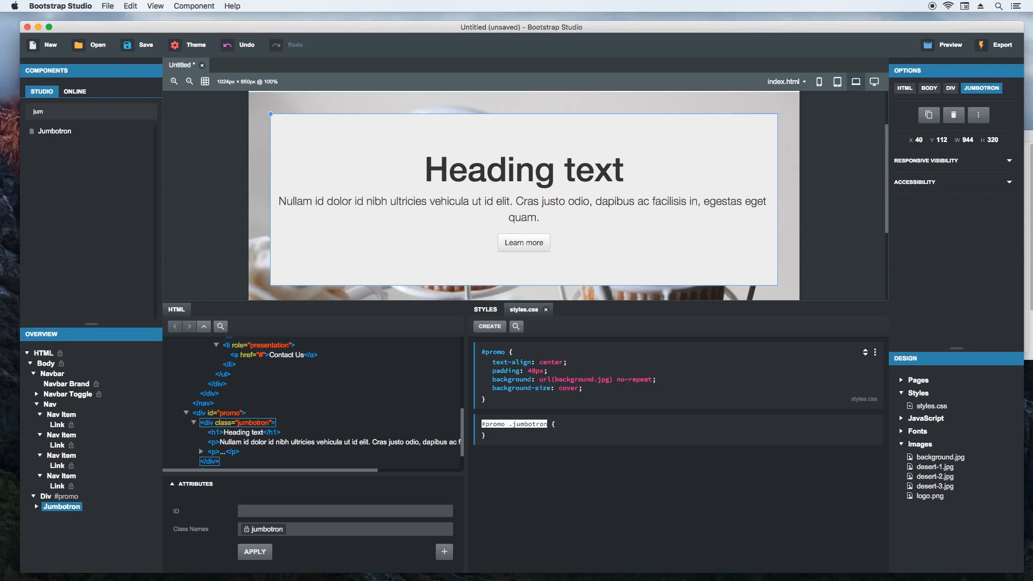
{"action": "key", "text": "Return"}
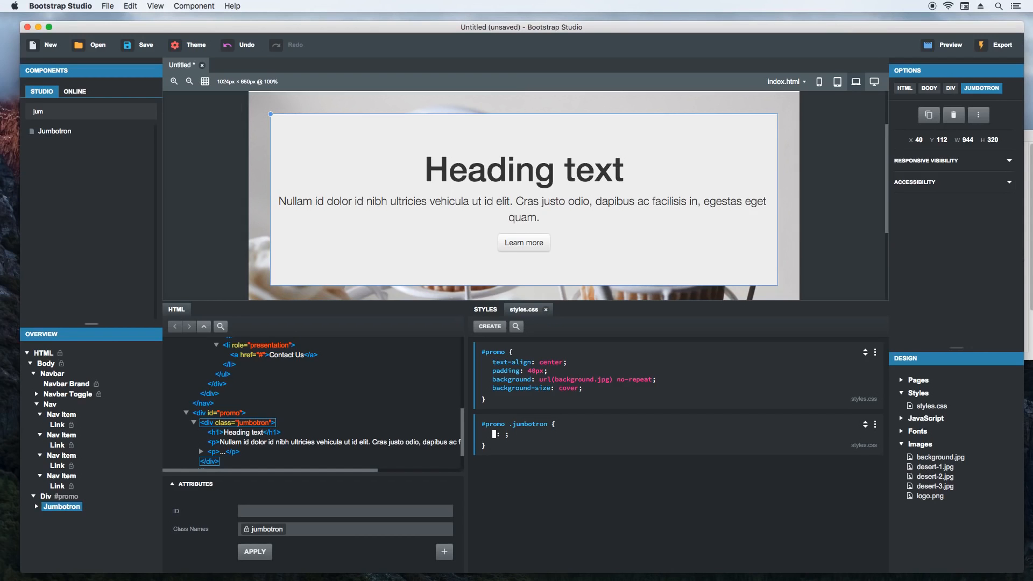
- Give the #promo .jumbotron rule a border-radius of 20px and a padding of 40px
{"action": "type", "text": "border-radius"}
{"action": "key", "text": "Tab"}
{"action": "type", "text": "20px"}
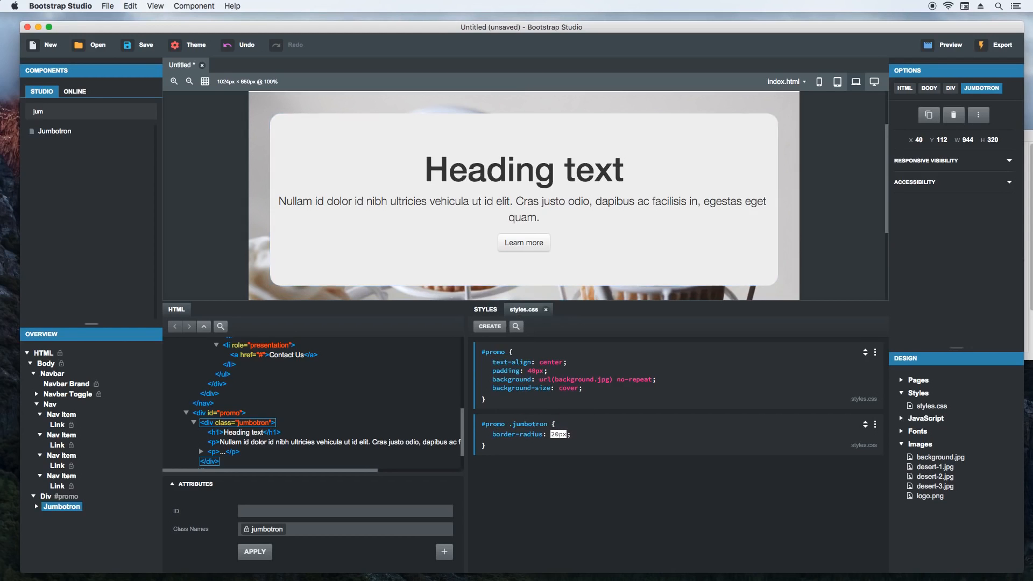
{"action": "key", "text": "Return"}
{"action": "type", "text": "padding"}
{"action": "key", "text": "Tab"}
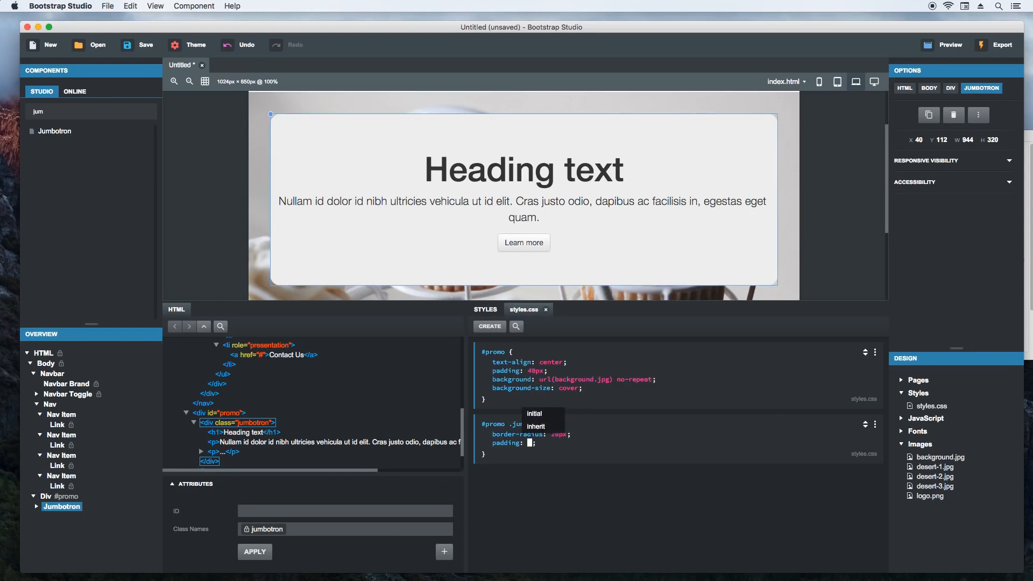
{"action": "type", "text": "40px"}
{"action": "key", "text": "Return"}
- Set the background-color of the #promo .jumbotron rule to rgba(255,255,255,0.75) and deselect the jumbotron
{"action": "type", "text": "background-color"}
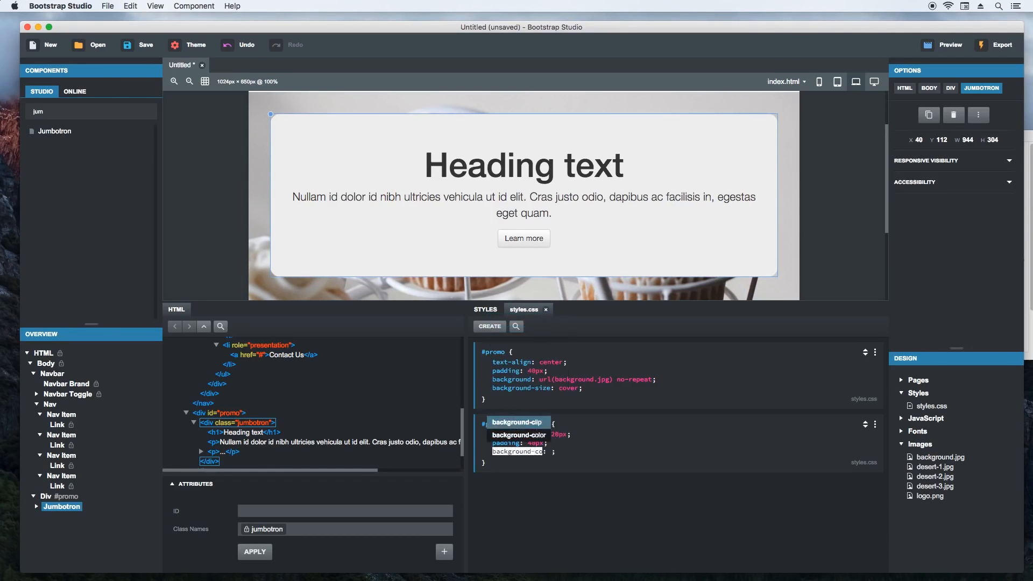
{"action": "key", "text": "Tab"}
{"action": "type", "text": "rgba(255,255,255,0"}
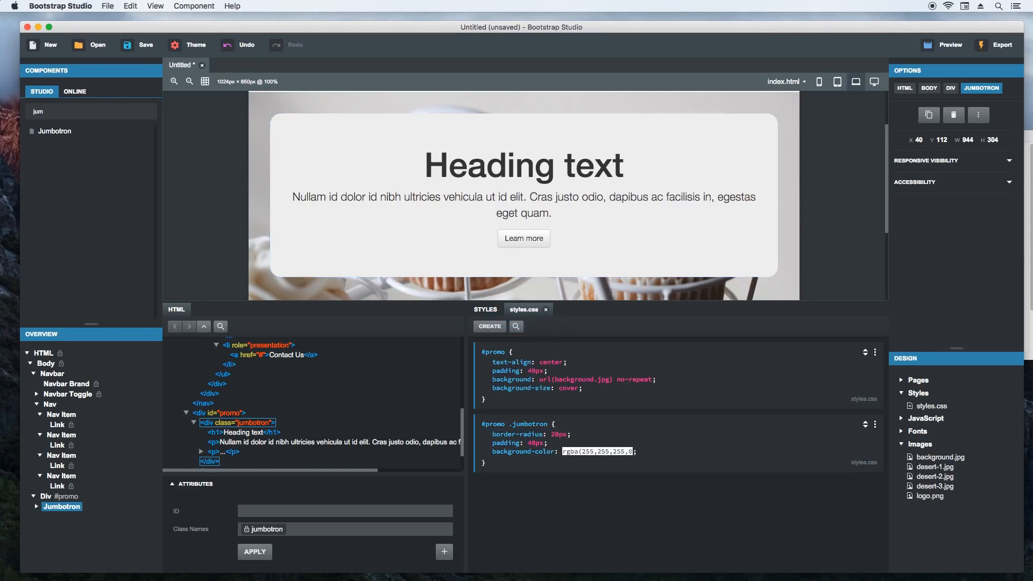
{"action": "type", "text": ".75)"}
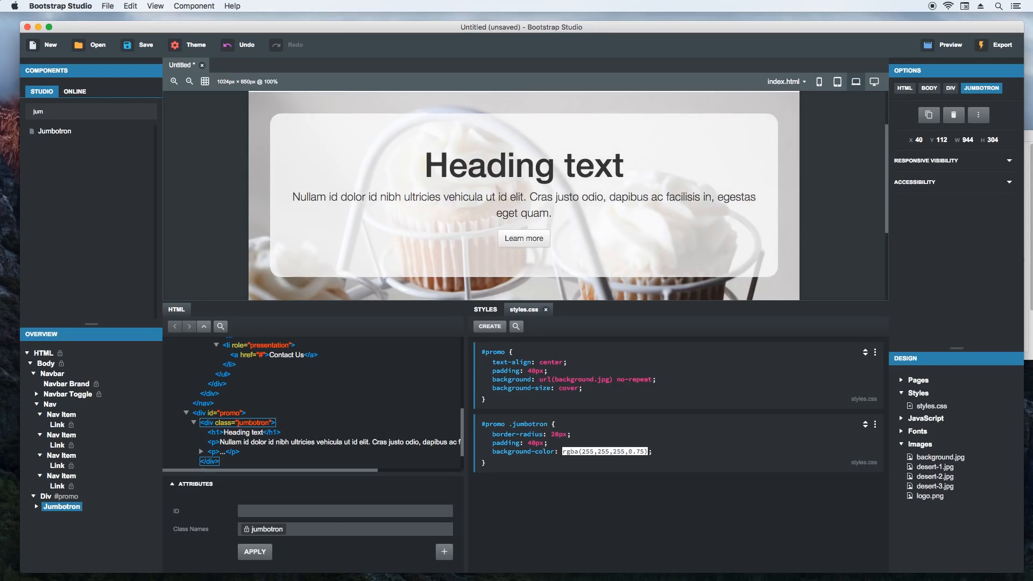
{"action": "key", "text": "Return"}
{"action": "left_click", "coordinate": [516, 518]}
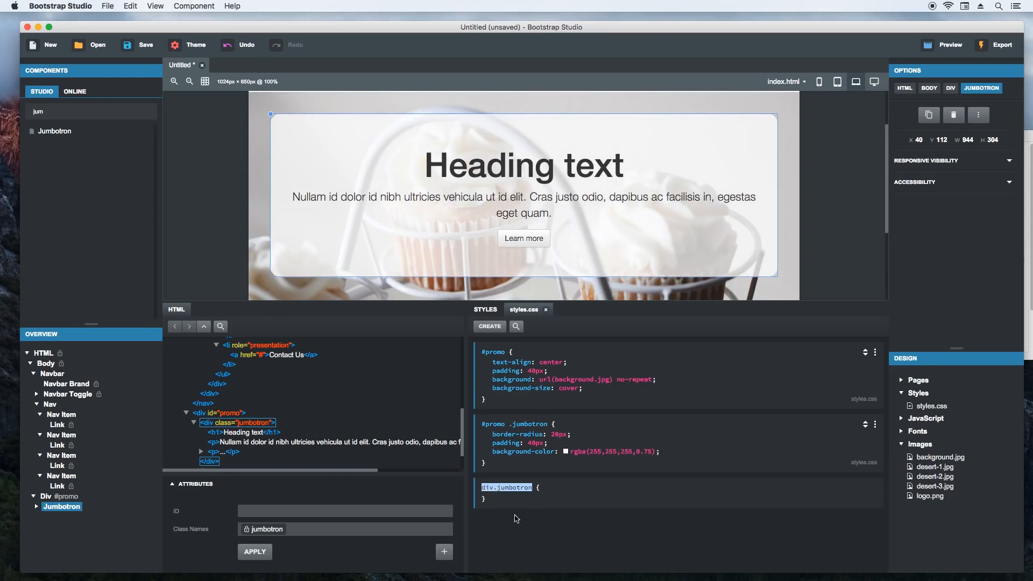
{"action": "left_click", "coordinate": [218, 259]}
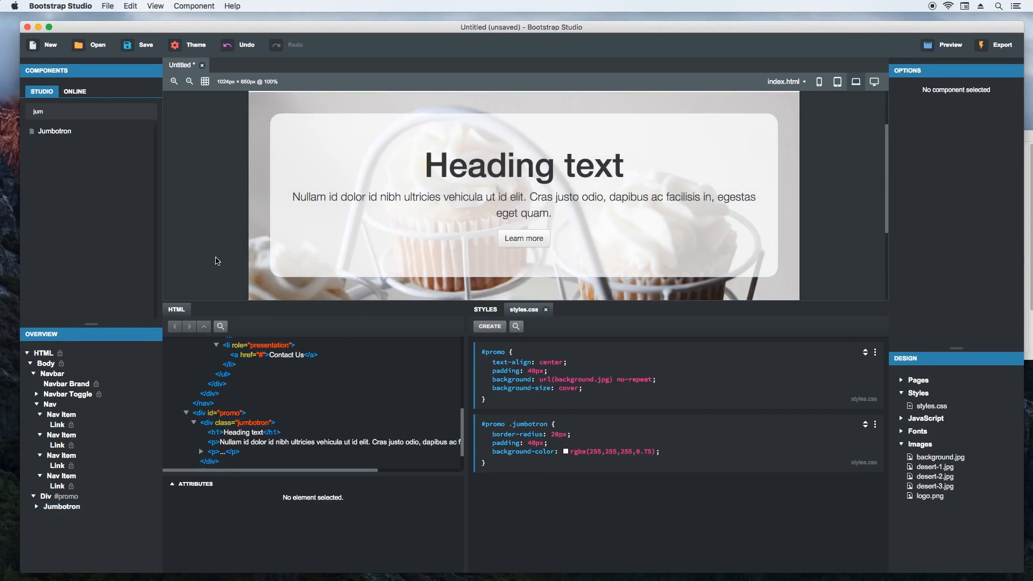
- Look over the finished promo section and enable the live browser preview of the design
{"action": "scroll", "coordinate": [212, 245], "scroll_direction": "up", "scroll_amount": 2}
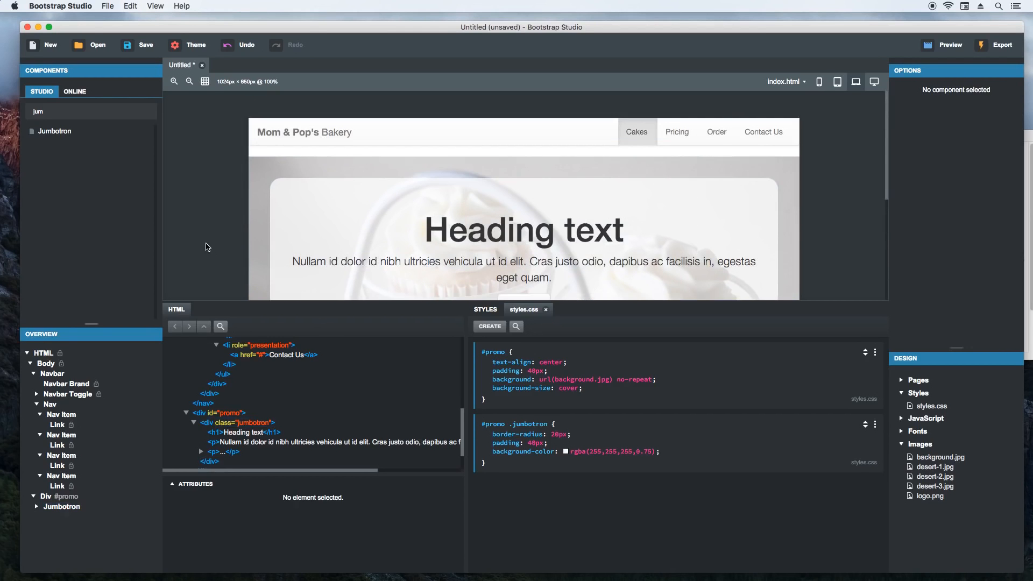
{"action": "scroll", "coordinate": [652, 141], "scroll_direction": "down", "scroll_amount": 5}
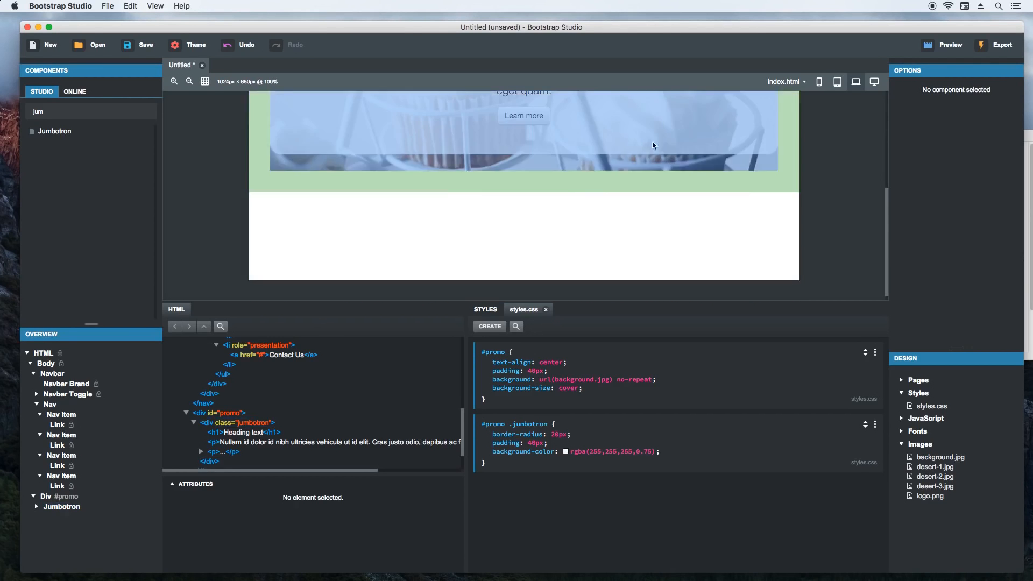
{"action": "left_click", "coordinate": [945, 49]}
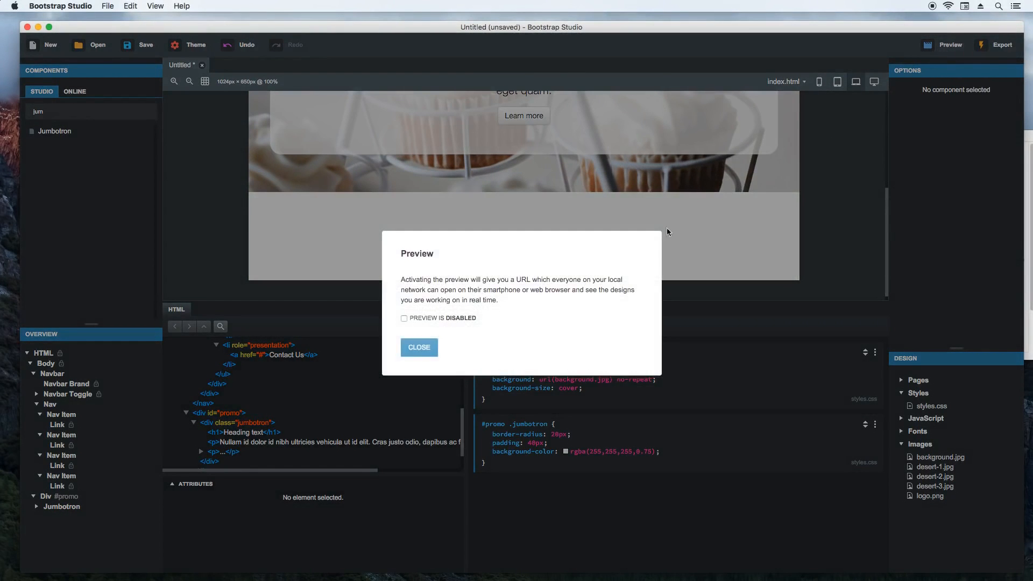
{"action": "left_click", "coordinate": [453, 320]}
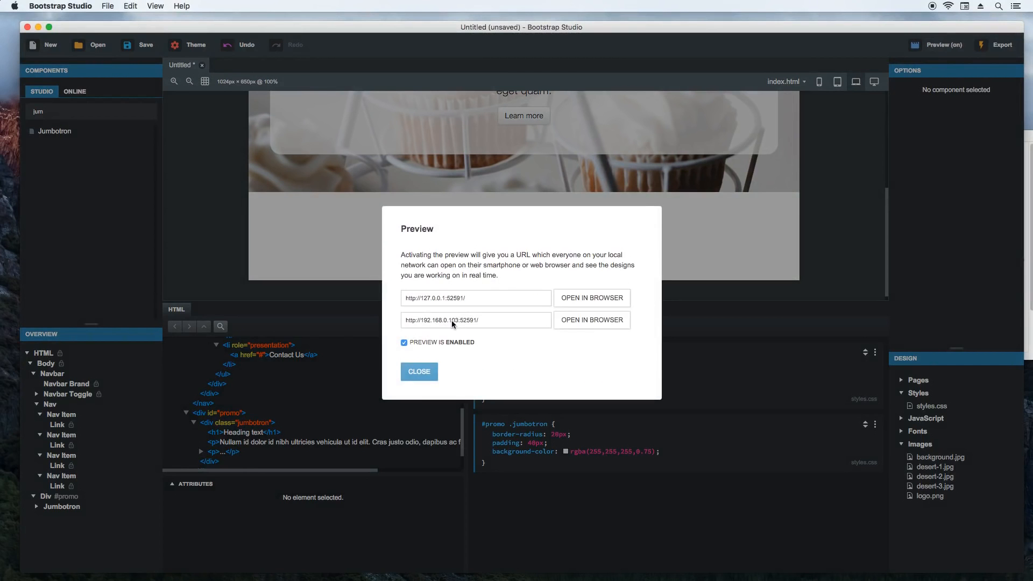
- Open the 127.0.0.1 preview in Chrome, check the promo section in a resized window, and return to Bootstrap Studio, dismissing the Preview dialog
{"action": "left_click", "coordinate": [599, 299]}
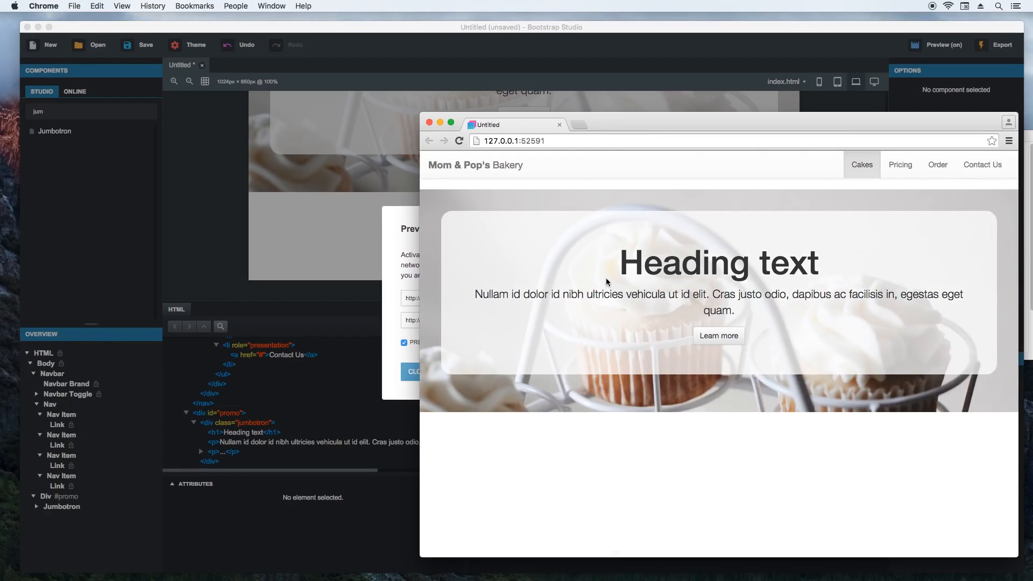
{"action": "left_click_drag", "start_coordinate": [619, 129], "coordinate": [464, 88]}
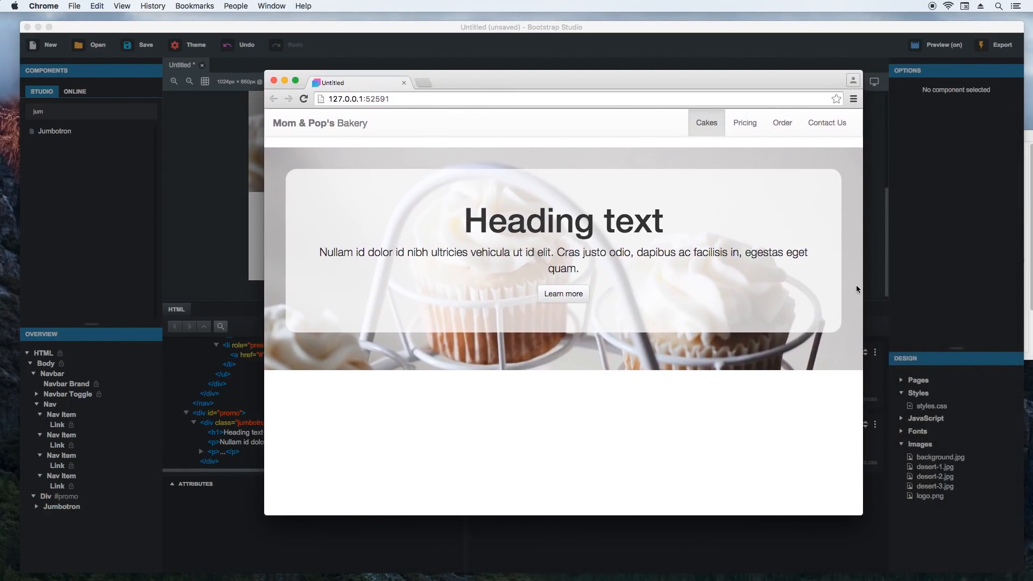
{"action": "left_click_drag", "start_coordinate": [863, 287], "coordinate": [847, 333]}
{"action": "left_click", "coordinate": [671, 53]}
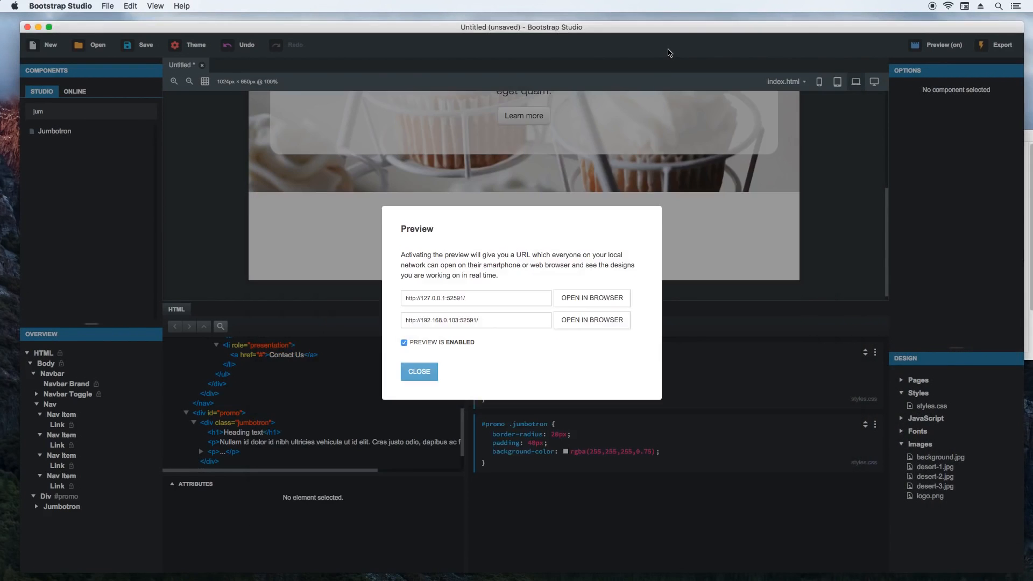
{"action": "left_click", "coordinate": [418, 372]}
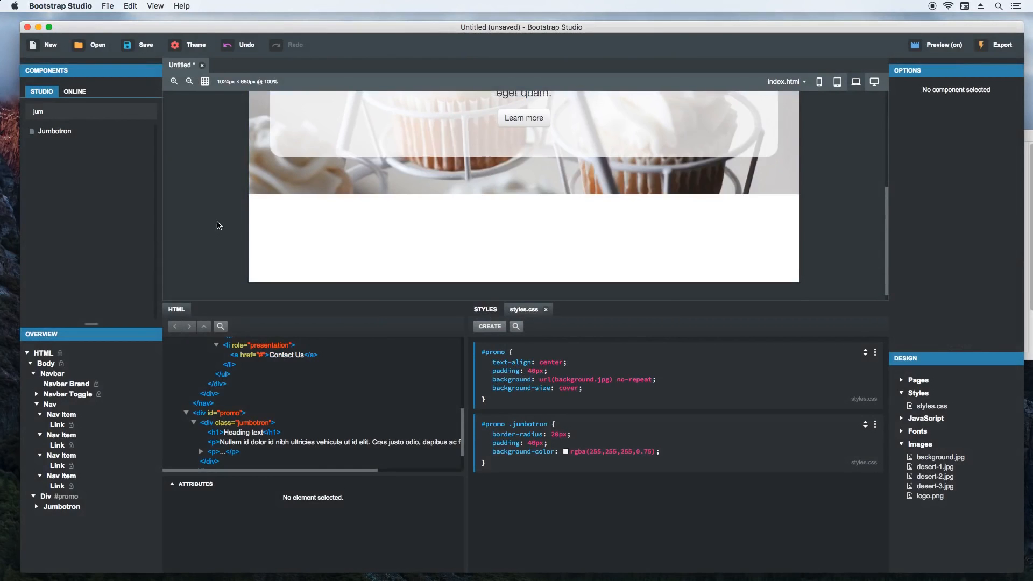
- Add a max-width of 800px and a margin of 0 auto to the #promo .jumbotron rule
{"action": "left_click", "coordinate": [685, 456]}
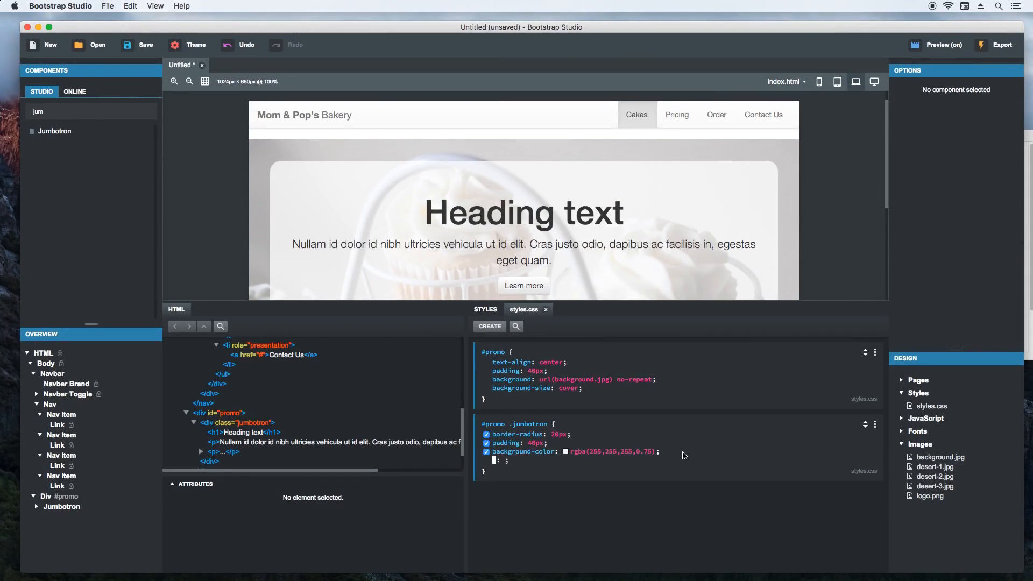
{"action": "type", "text": "max-width"}
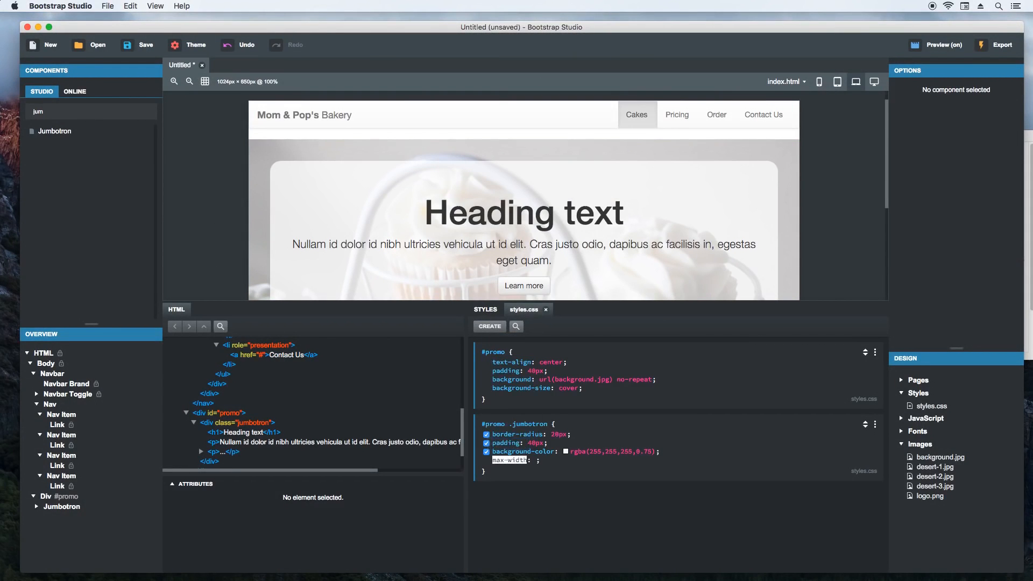
{"action": "key", "text": "Tab"}
{"action": "type", "text": "800px"}
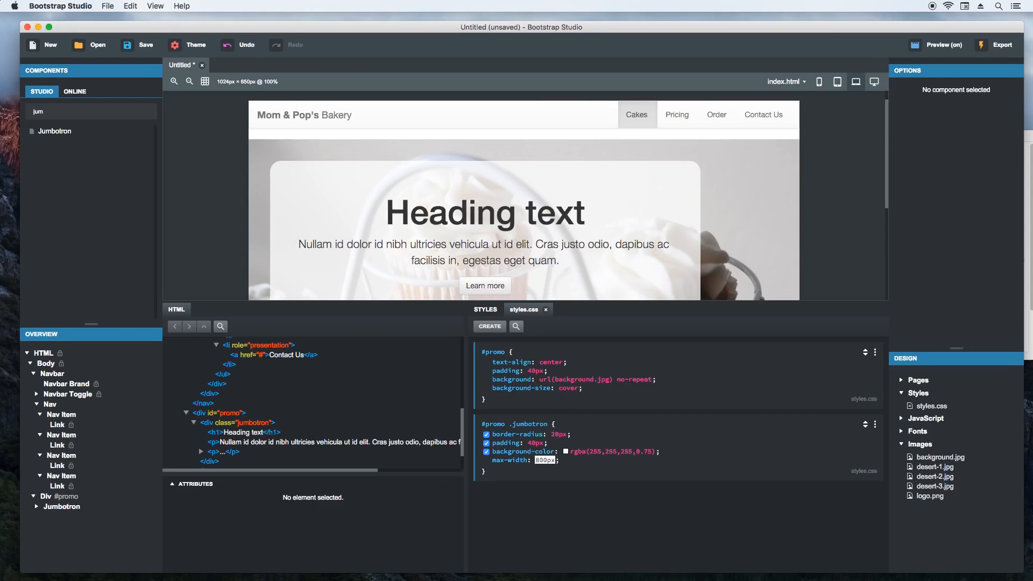
{"action": "key", "text": "Return"}
{"action": "type", "text": "margin"}
{"action": "key", "text": "Tab"}
{"action": "type", "text": "0 aut"}
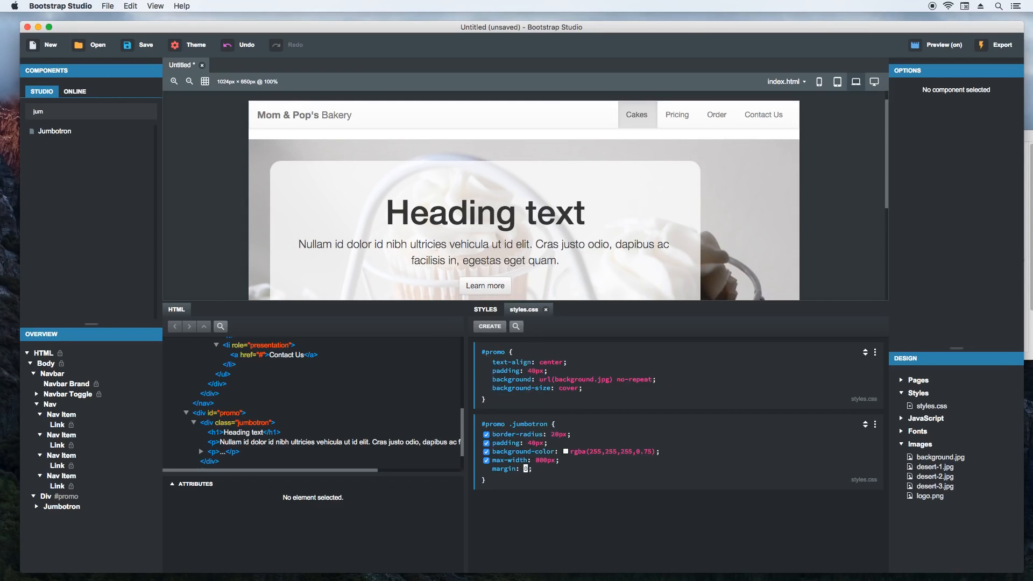
{"action": "type", "text": "o"}
{"action": "key", "text": "Return"}
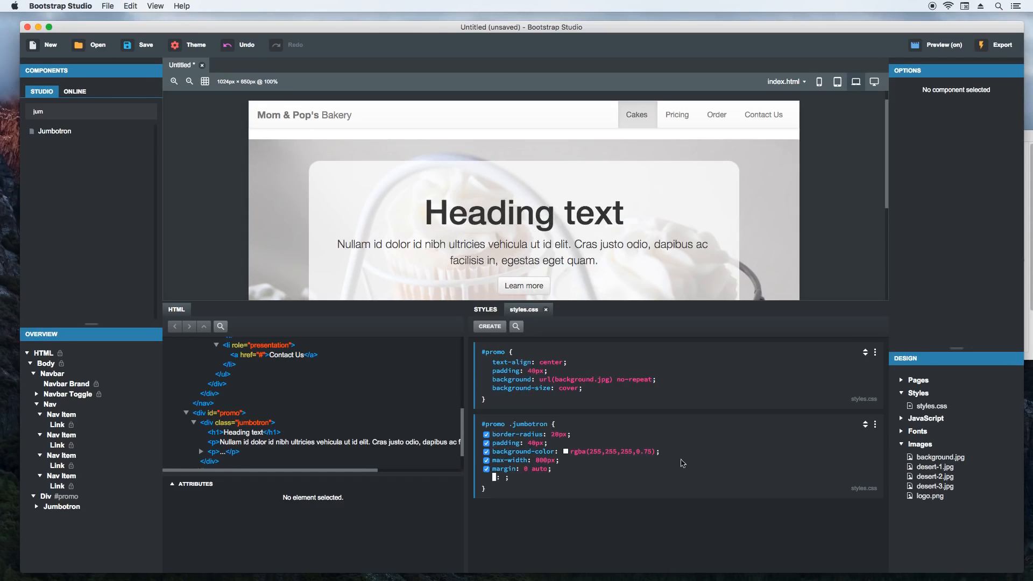
{"action": "left_click", "coordinate": [677, 519]}
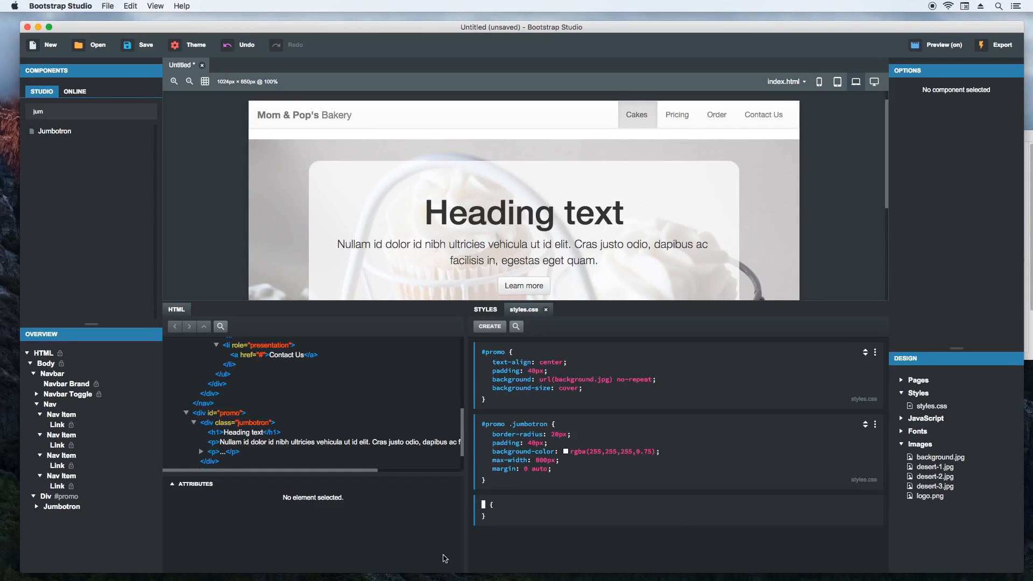
- Check the jumbotron in Chrome at wider and narrower window widths, and in Bootstrap Studio at phone and tablet sizes
{"action": "key", "text": "super+Tab"}
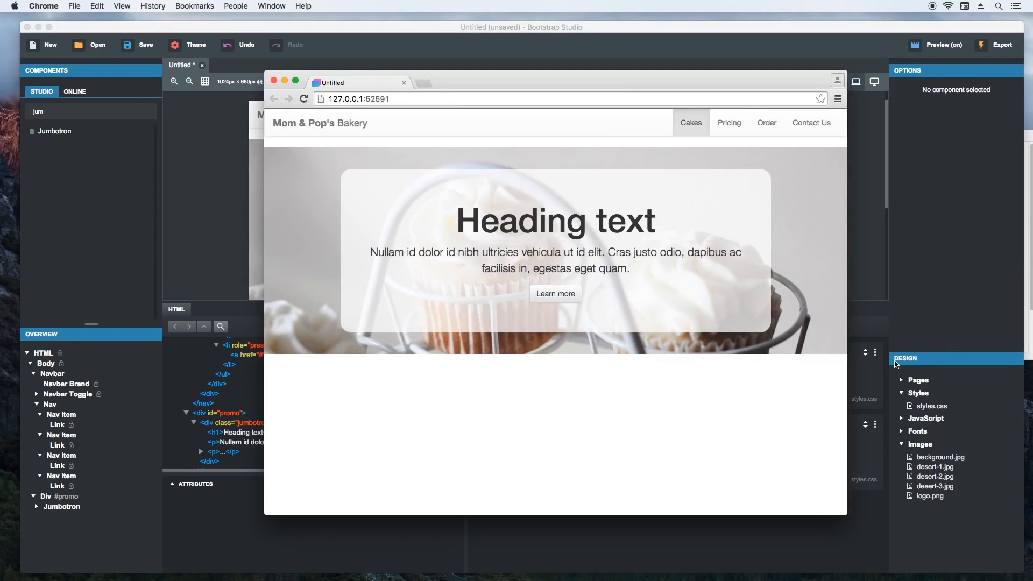
{"action": "left_click_drag", "start_coordinate": [856, 355], "coordinate": [943, 359]}
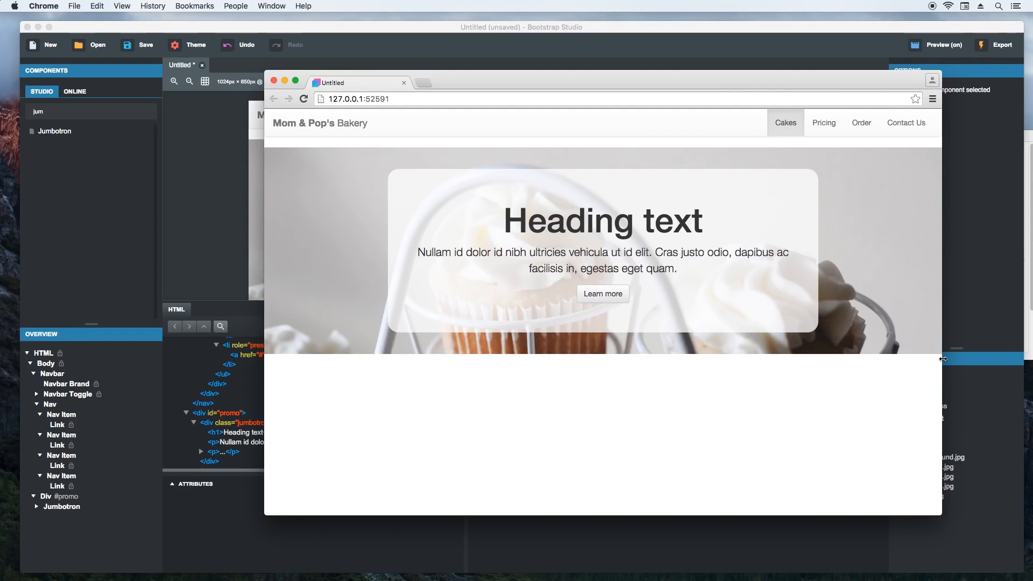
{"action": "left_click_drag", "start_coordinate": [943, 359], "coordinate": [707, 403]}
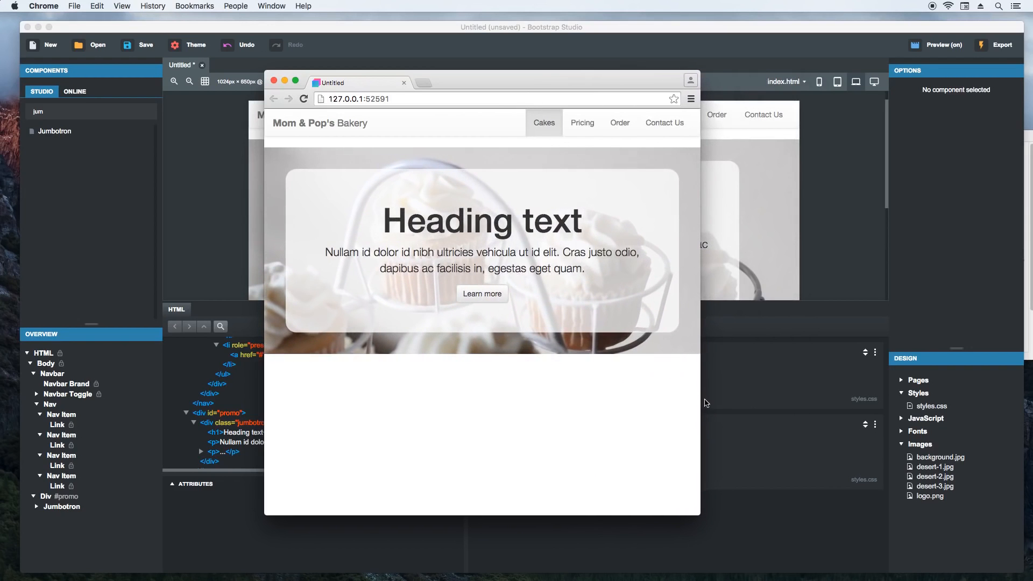
{"action": "left_click", "coordinate": [768, 53]}
{"action": "left_click", "coordinate": [819, 83]}
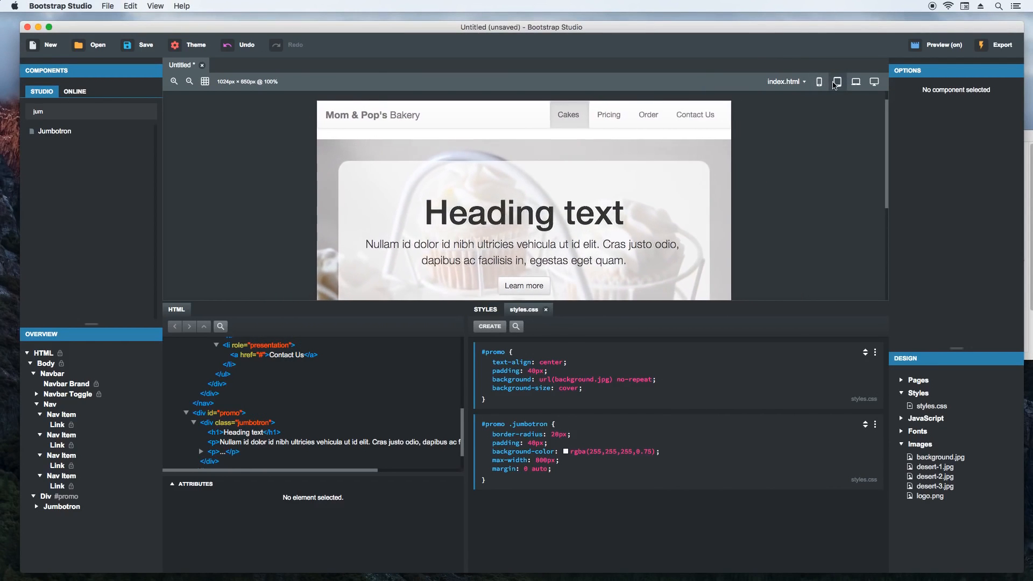
{"action": "left_click", "coordinate": [819, 84]}
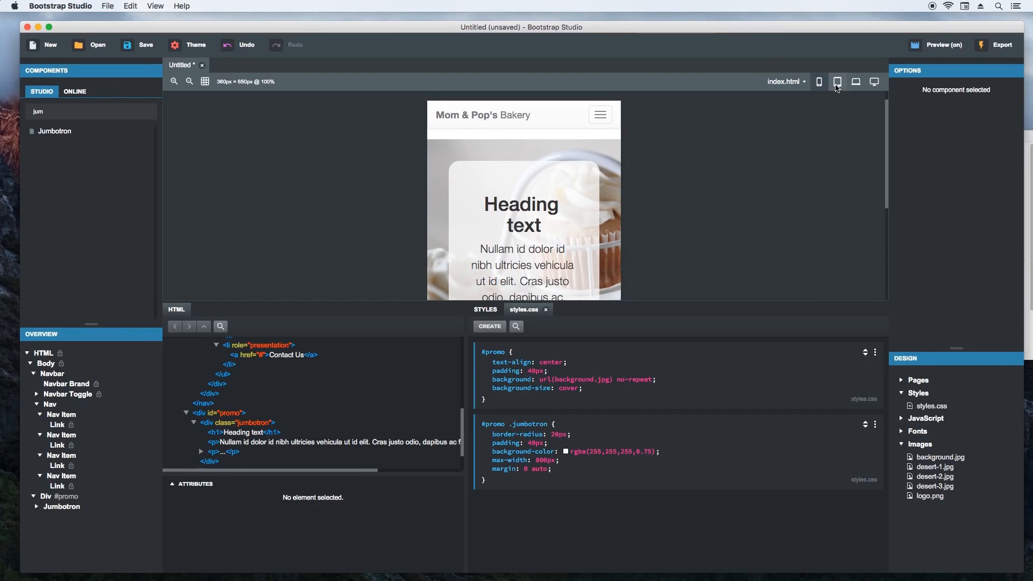
{"action": "left_click", "coordinate": [838, 86]}
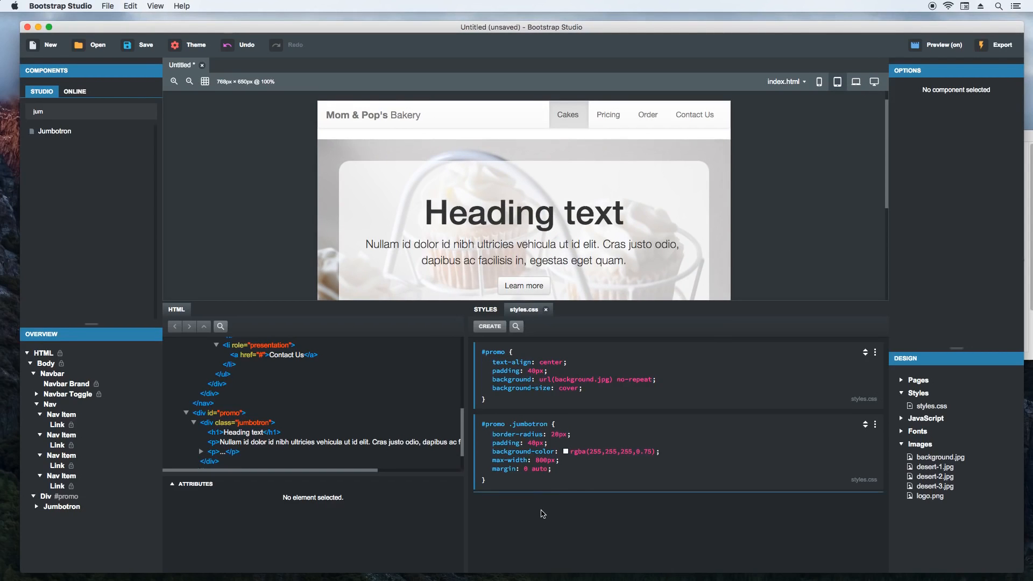
- Create a second #promo .jumbotron rule in styles.css with a padding of 20px
{"action": "left_click", "coordinate": [543, 514]}
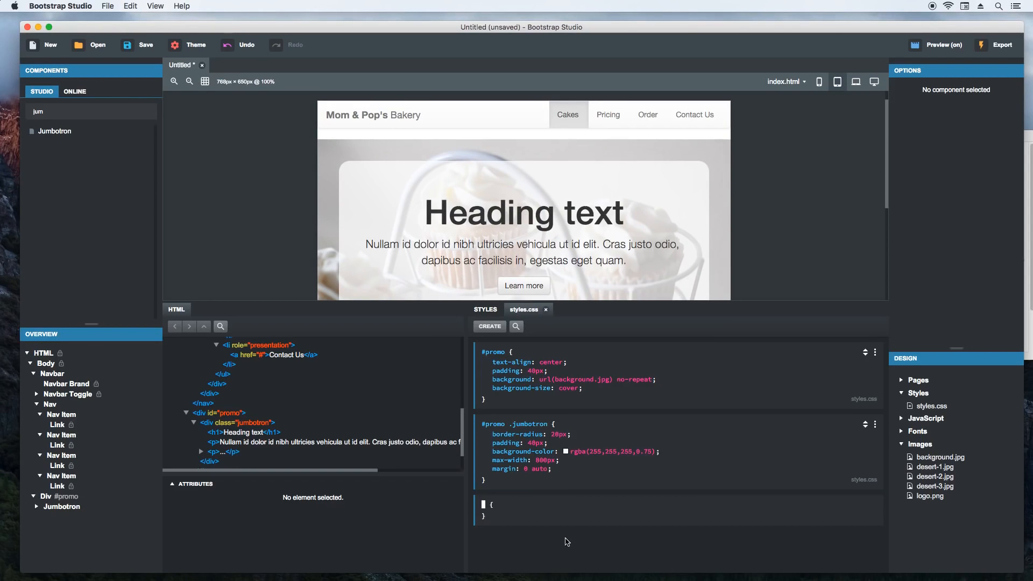
{"action": "type", "text": "#promo .jumbotron"}
{"action": "key", "text": "Return"}
{"action": "type", "text": "padding"}
{"action": "key", "text": "Tab"}
{"action": "type", "text": "20px"}
{"action": "key", "text": "Return"}
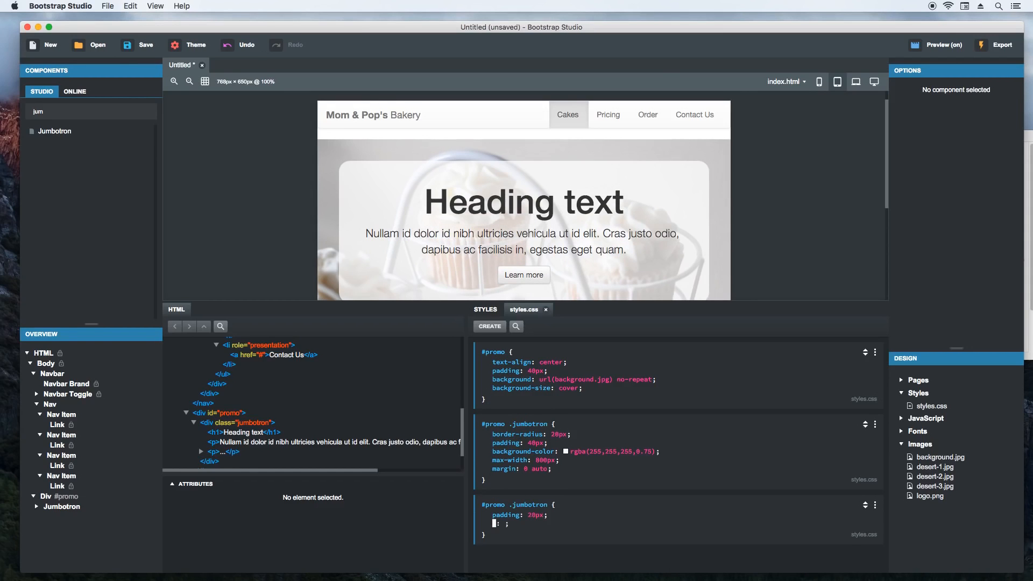
{"action": "left_click", "coordinate": [571, 565]}
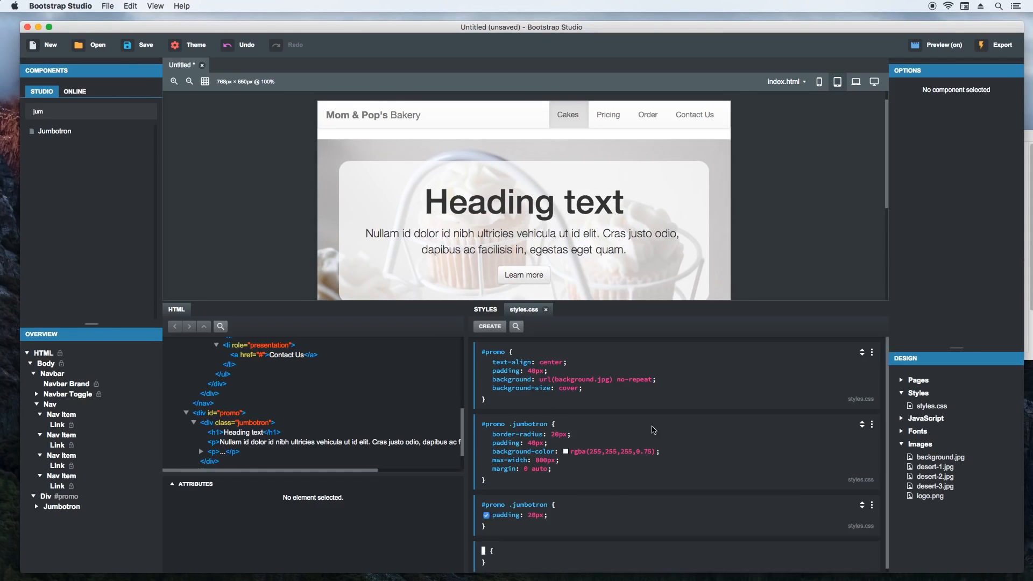
- At tablet size, add a max-width:991px media query to the 20px-padding #promo .jumbotron rule and check the layout at phone, tablet and laptop sizes
{"action": "left_click", "coordinate": [820, 83]}
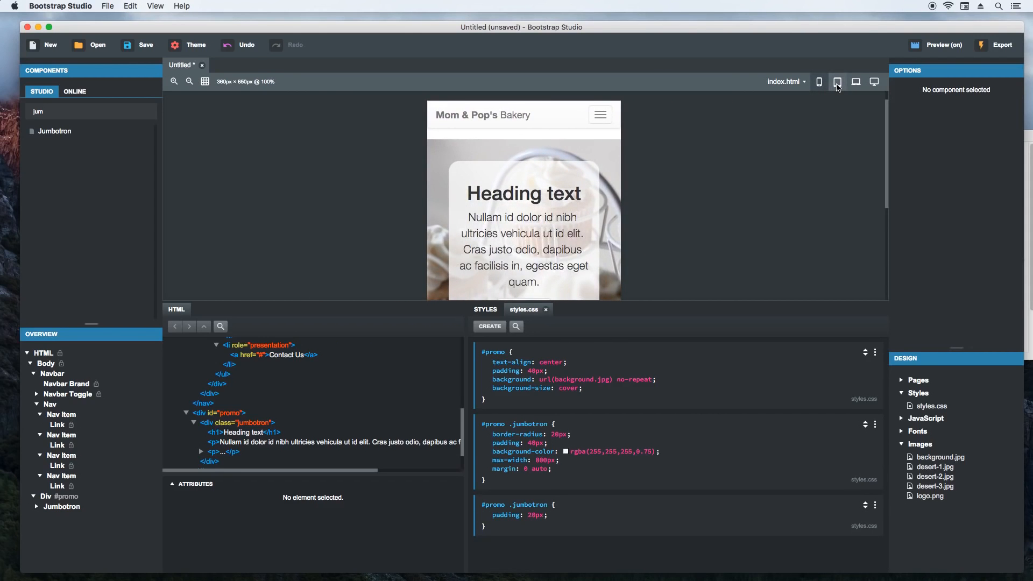
{"action": "left_click", "coordinate": [838, 85]}
{"action": "left_click", "coordinate": [819, 82]}
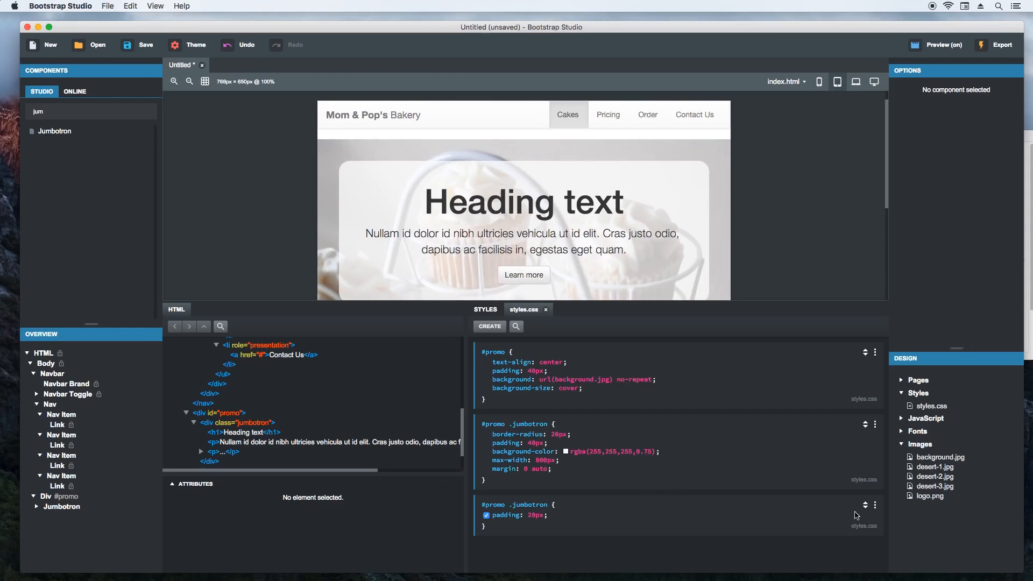
{"action": "left_click", "coordinate": [875, 504]}
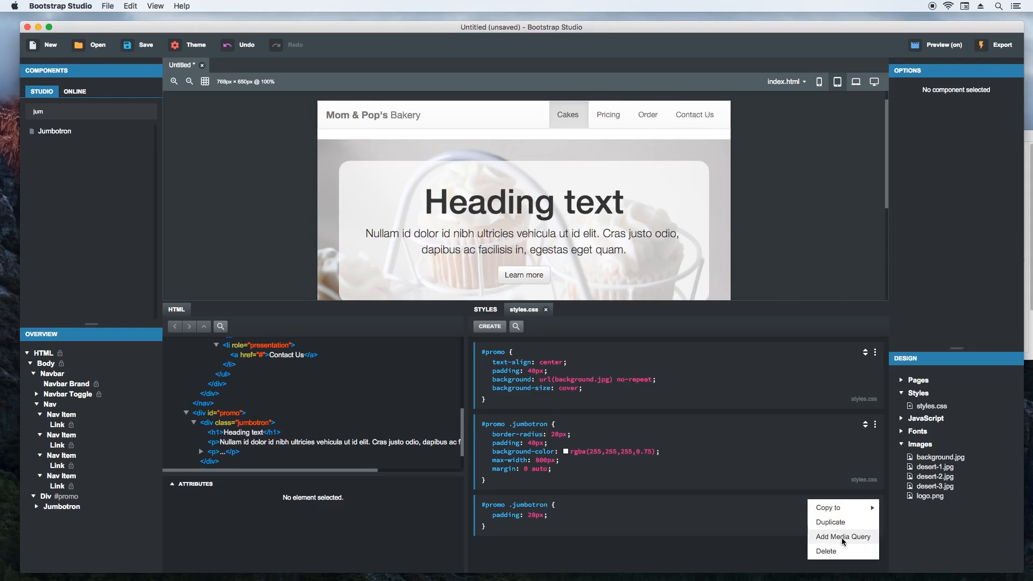
{"action": "left_click", "coordinate": [842, 538]}
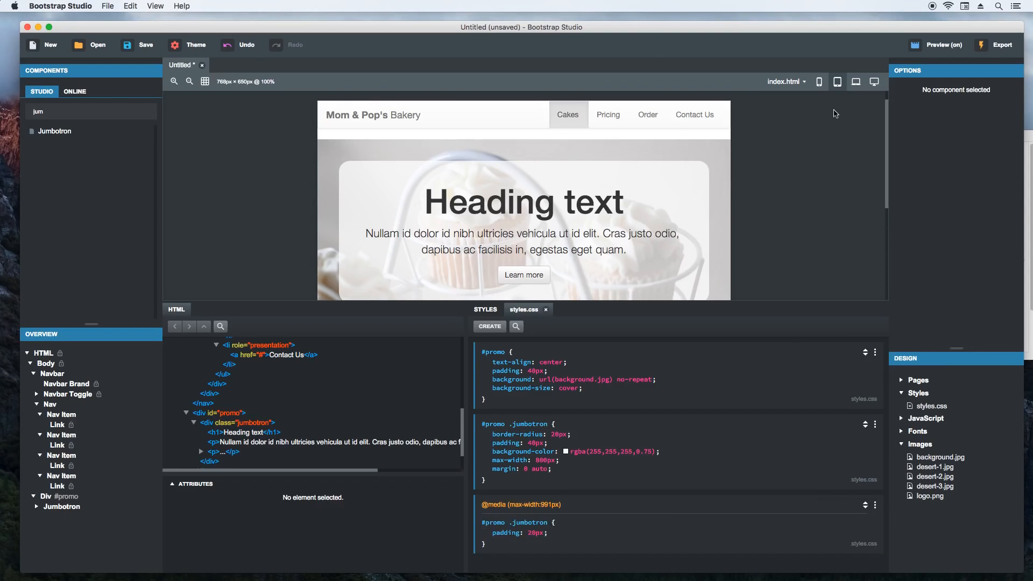
{"action": "left_click", "coordinate": [857, 82]}
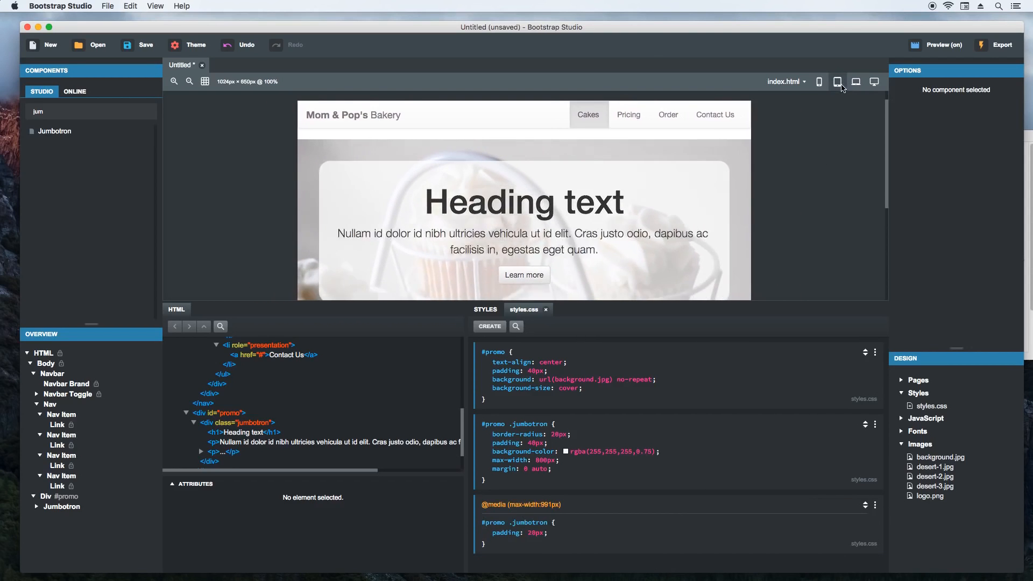
{"action": "left_click", "coordinate": [821, 86]}
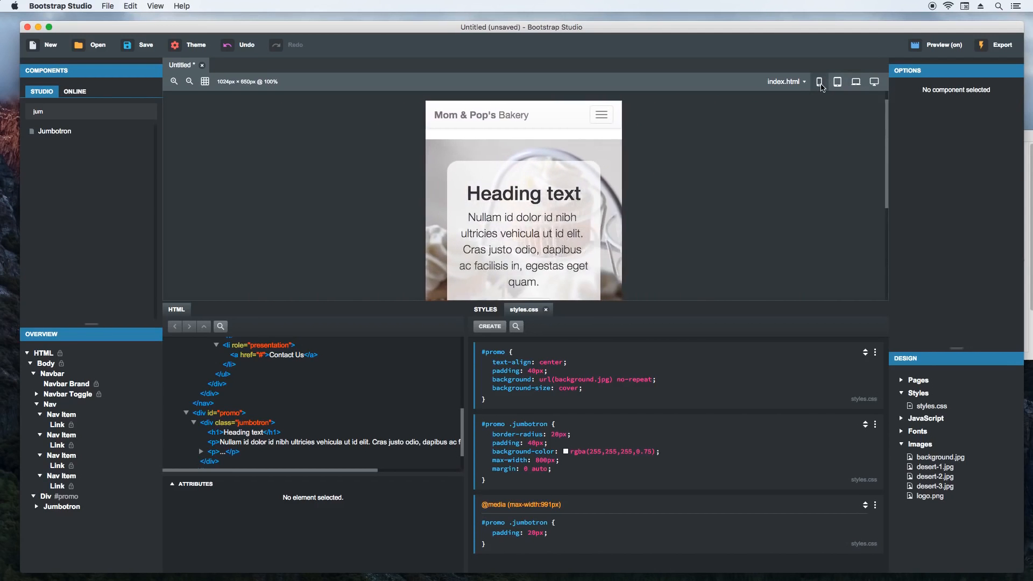
{"action": "left_click", "coordinate": [838, 82]}
{"action": "left_click", "coordinate": [856, 82]}
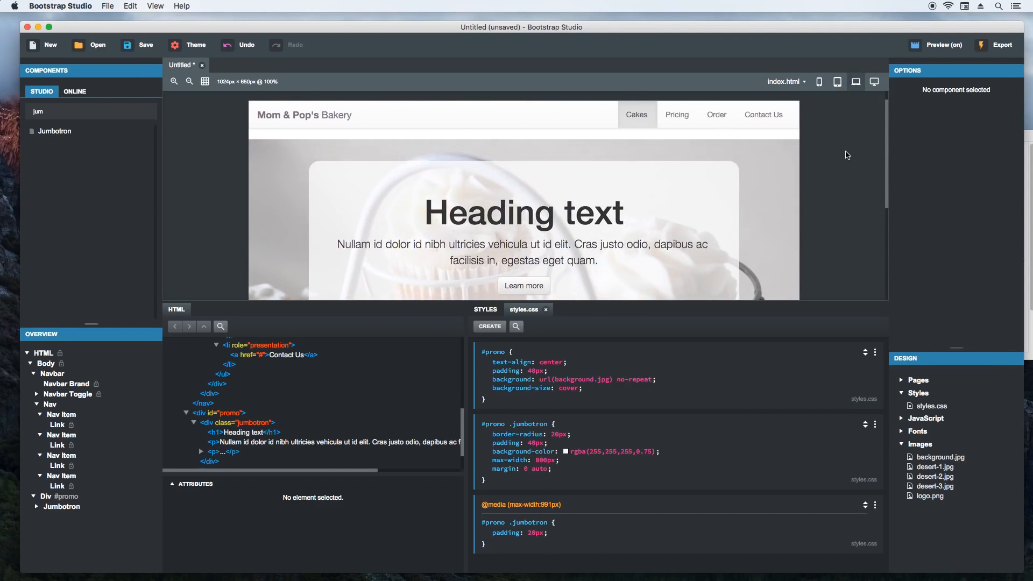
- Select the promo div and insert a second #promo rule with a padding of 20px between the first #promo rule and the #promo .jumbotron rule
{"action": "left_click", "coordinate": [781, 187]}
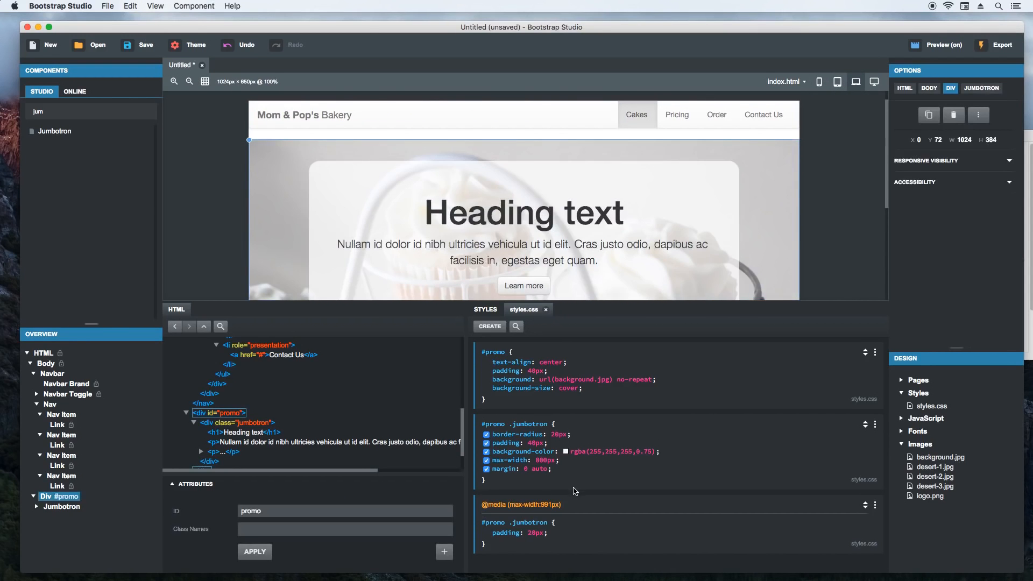
{"action": "left_click", "coordinate": [575, 492]}
{"action": "left_click_drag", "start_coordinate": [575, 498], "coordinate": [573, 421]}
{"action": "type", "text": "#promo"}
{"action": "key", "text": "Tab"}
{"action": "type", "text": "padding"}
{"action": "key", "text": "Tab"}
{"action": "type", "text": "20px"}
{"action": "key", "text": "Tab"}
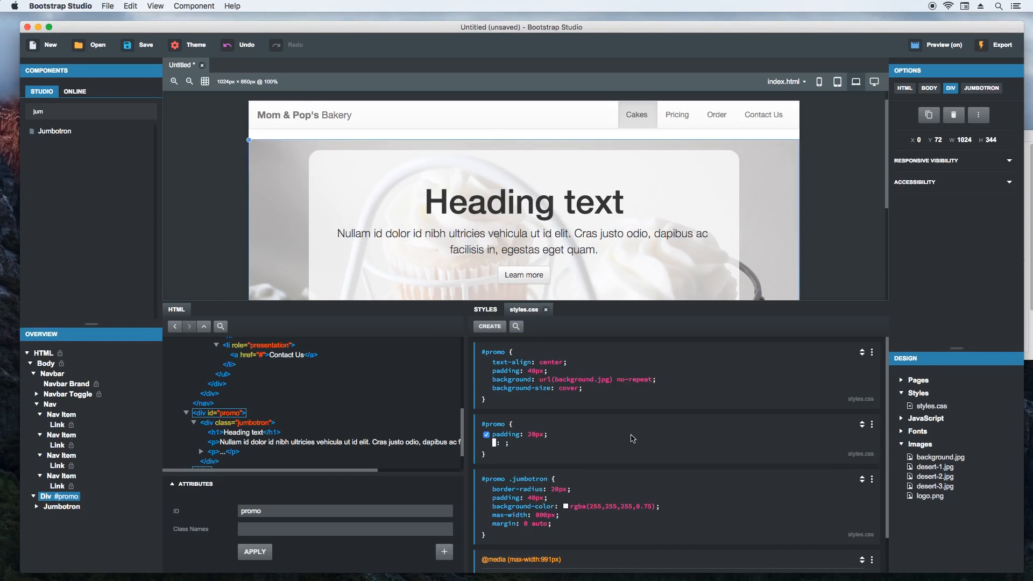
{"action": "left_click", "coordinate": [668, 432]}
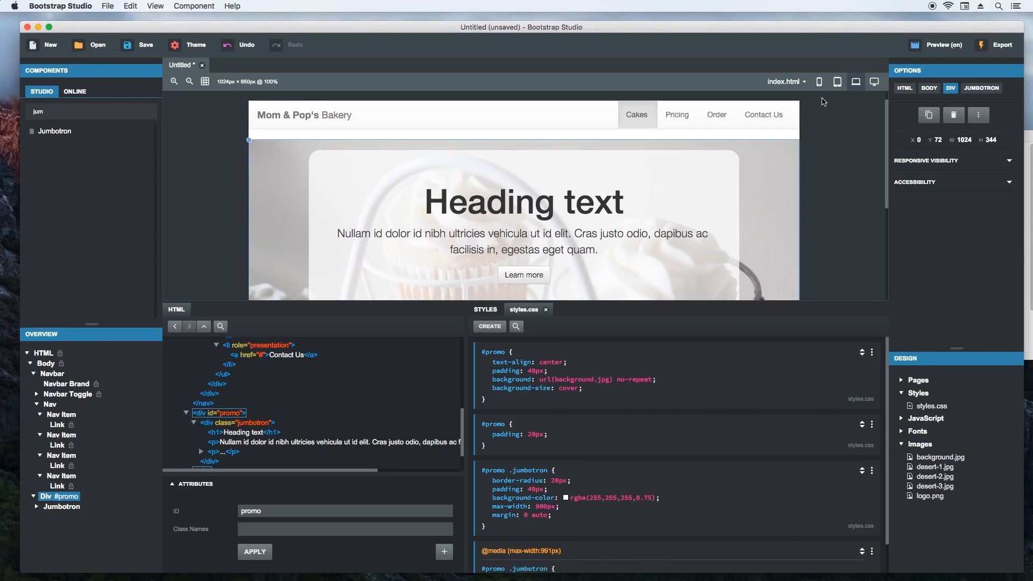
- At tablet size, add a max-width:991px media query to the 20px-padding #promo rule and check the promo section across the device sizes
{"action": "left_click", "coordinate": [820, 82]}
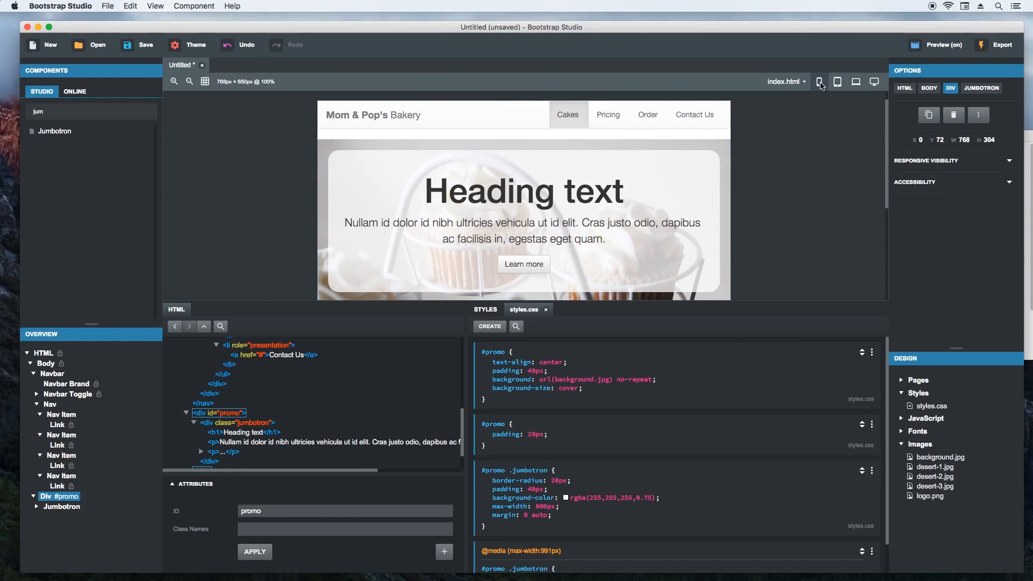
{"action": "left_click", "coordinate": [839, 83]}
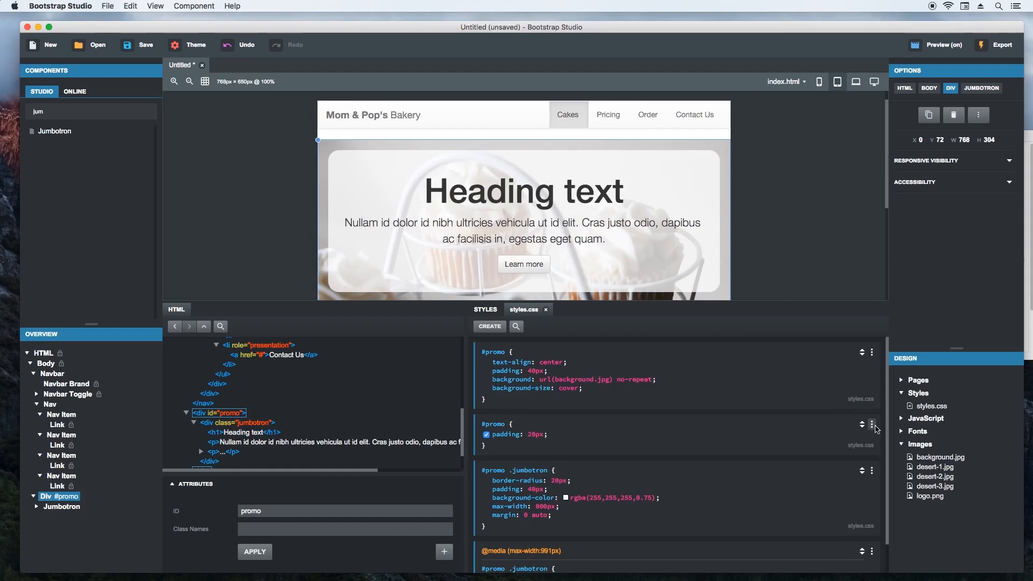
{"action": "left_click", "coordinate": [872, 424]}
{"action": "left_click", "coordinate": [843, 457]}
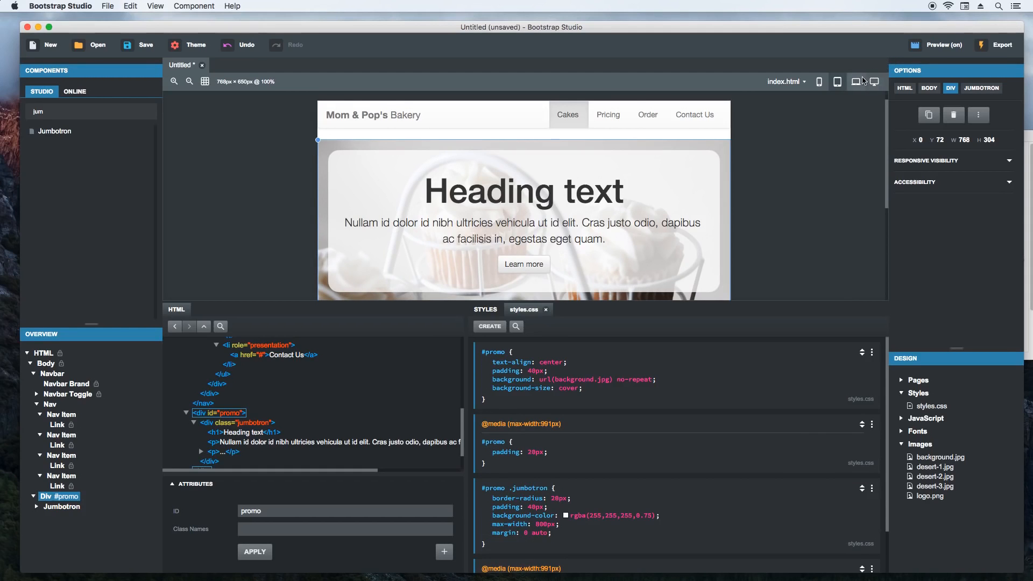
{"action": "left_click", "coordinate": [820, 84]}
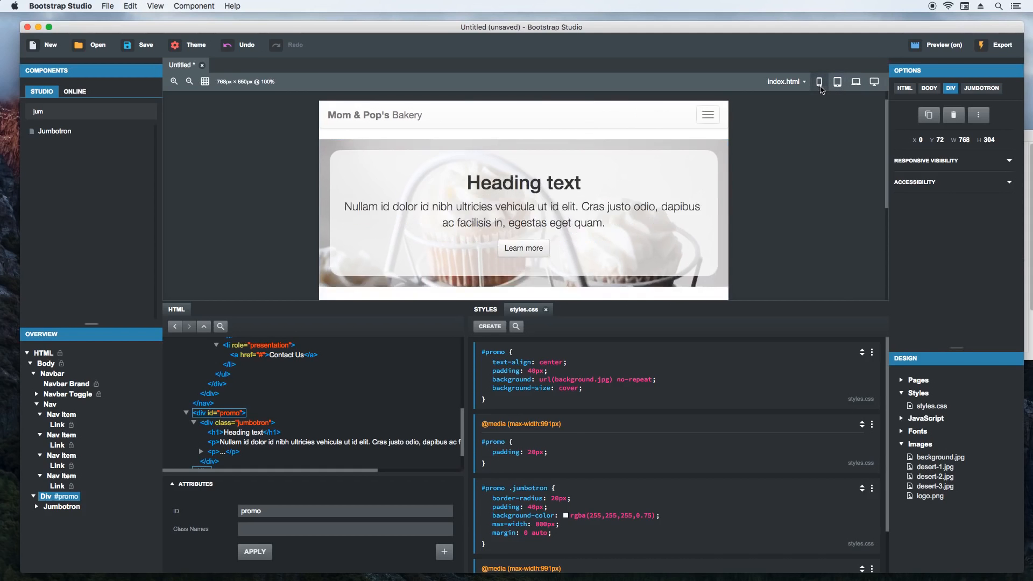
{"action": "left_click", "coordinate": [837, 86]}
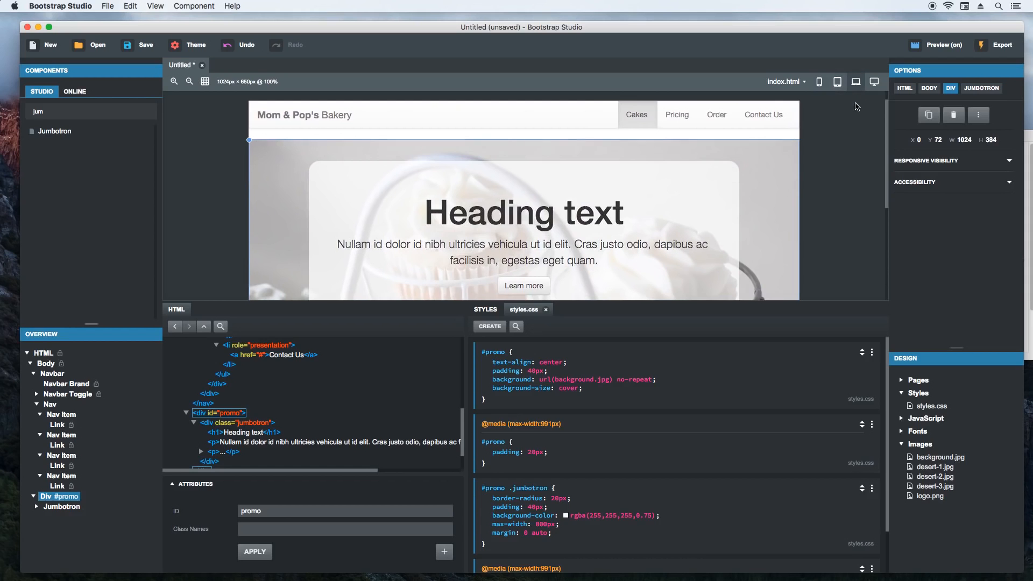
{"action": "left_click", "coordinate": [839, 85]}
{"action": "left_click", "coordinate": [820, 84]}
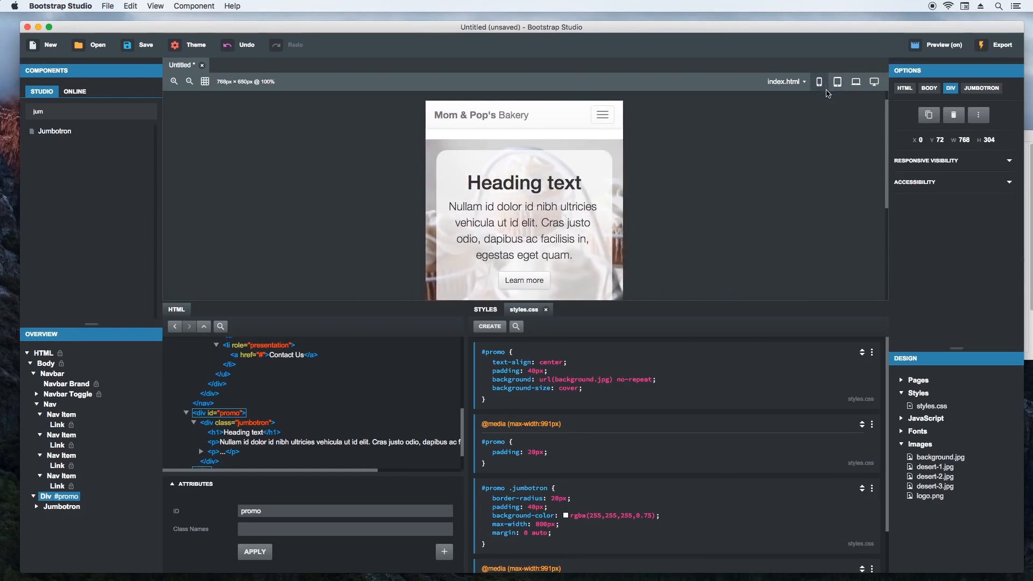
- At laptop size, collapse the code editors, find the Container component and add it to the page directly below the promo div
{"action": "left_click", "coordinate": [856, 81]}
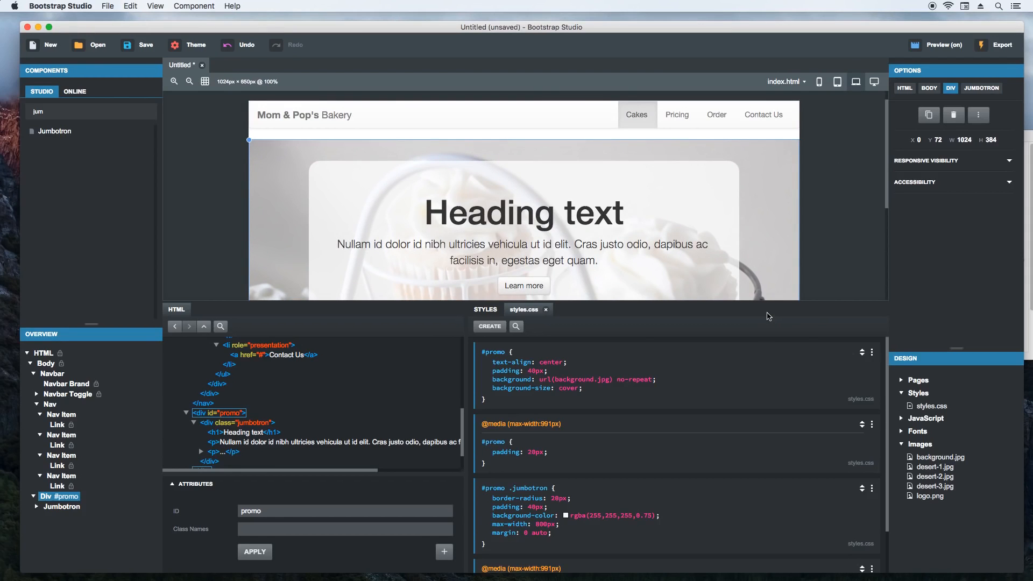
{"action": "double_click", "coordinate": [768, 315]}
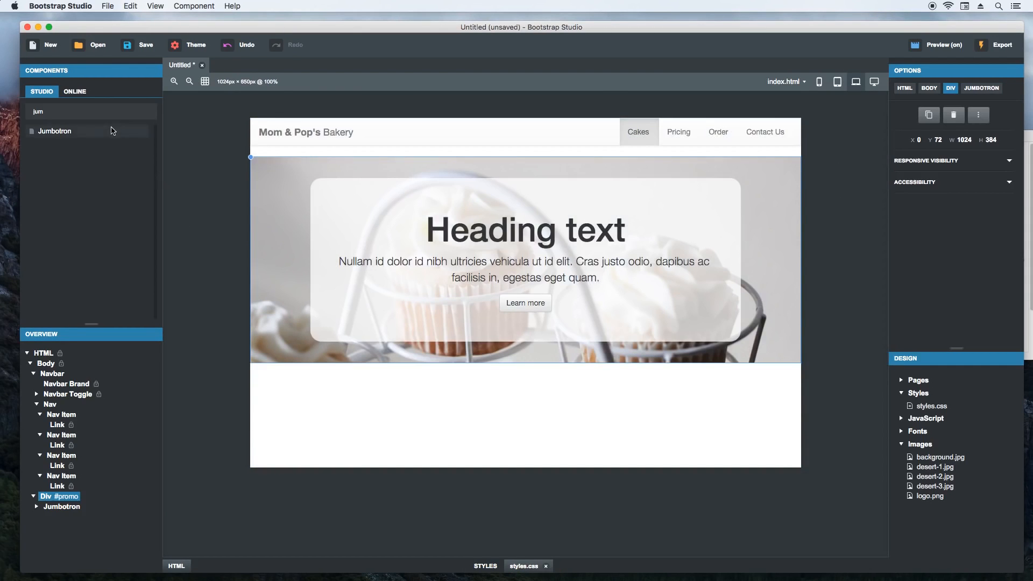
{"action": "type", "text": "div"}
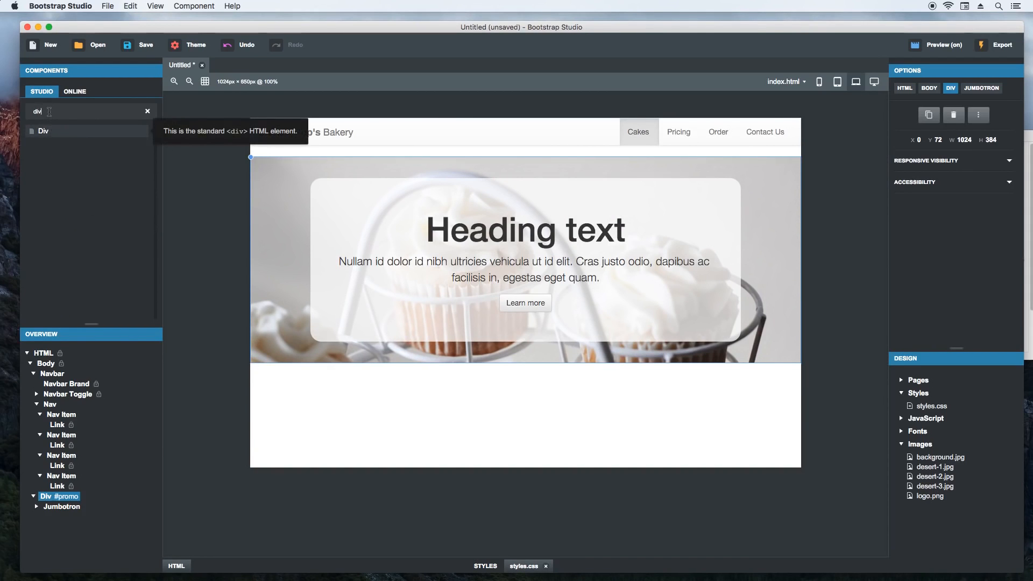
{"action": "double_click", "coordinate": [48, 112]}
{"action": "type", "text": "conta"}
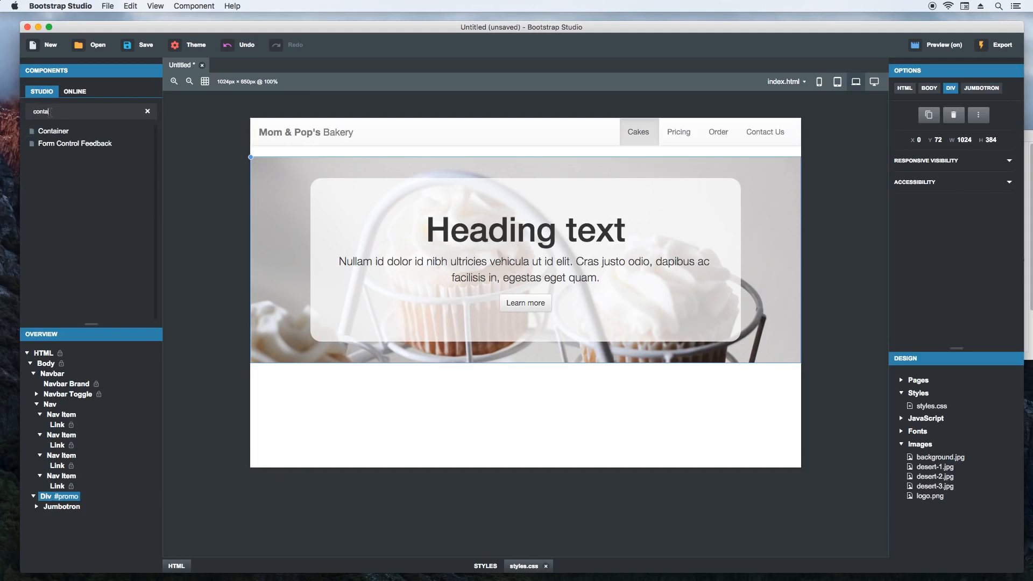
{"action": "left_click_drag", "start_coordinate": [70, 132], "coordinate": [350, 392]}
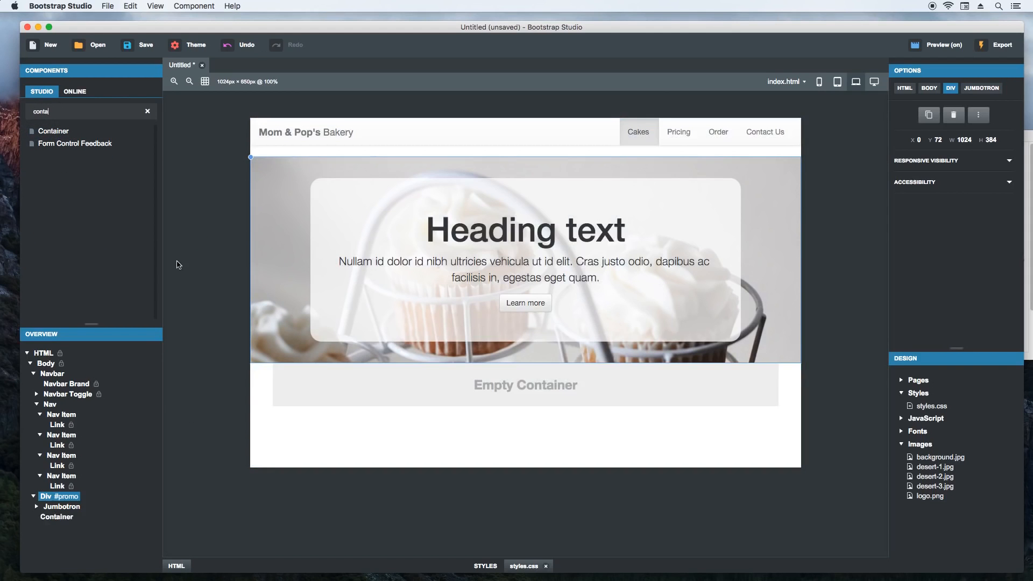
- Add a Heading component to the empty container and place a Paragraph component beneath it
{"action": "double_click", "coordinate": [75, 113]}
{"action": "type", "text": "head"}
{"action": "left_click_drag", "start_coordinate": [59, 144], "coordinate": [370, 397]}
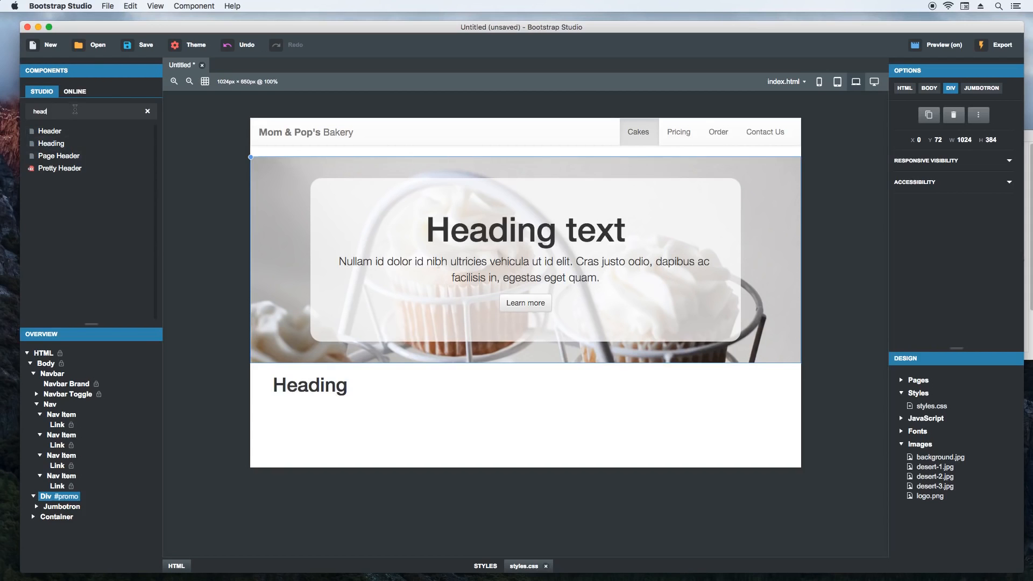
{"action": "type", "text": "ara"}
{"action": "left_click_drag", "start_coordinate": [54, 131], "coordinate": [296, 404]}
- Copy "Welcome to Mom & Pop's Bakery" from website.txt in TextEdit and replace the container's heading text with it in Bootstrap Studio
{"action": "mouse_move", "coordinate": [447, 560]}
{"action": "key", "text": "super+Tab"}
{"action": "key", "text": "super+Tab"}
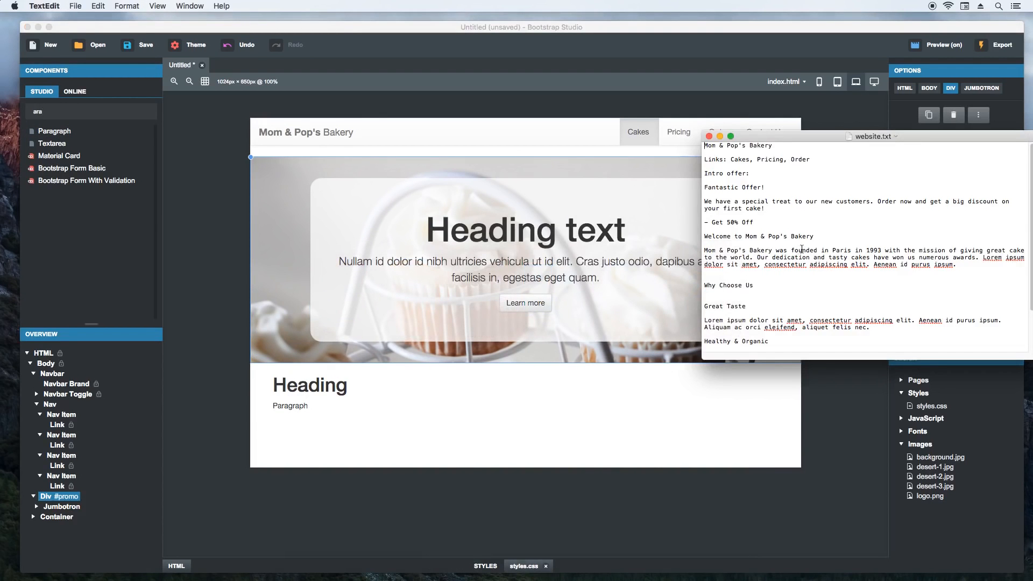
{"action": "left_click_drag", "start_coordinate": [815, 241], "coordinate": [701, 237]}
{"action": "key", "text": "super+c"}
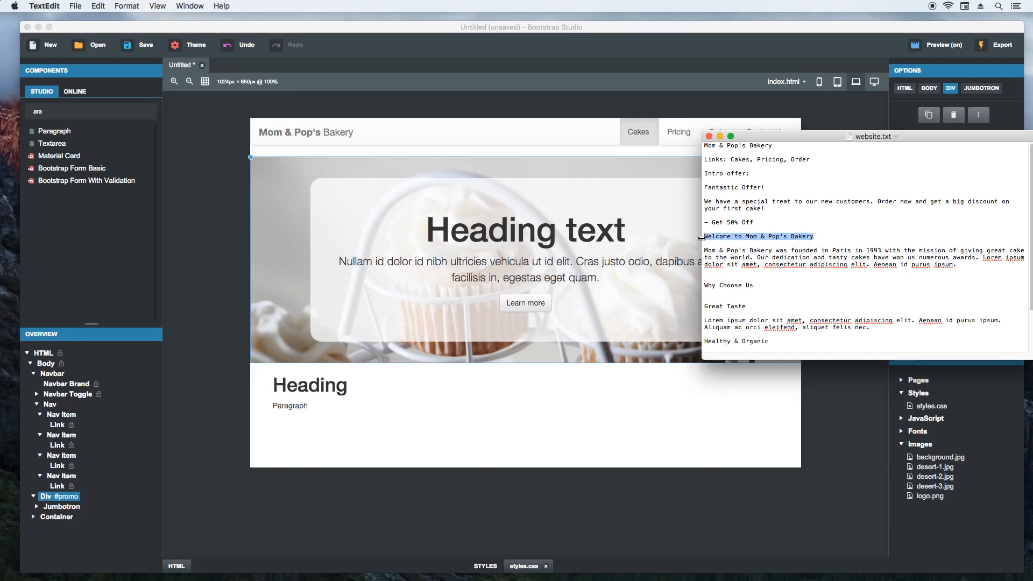
{"action": "left_click", "coordinate": [310, 385]}
{"action": "double_click", "coordinate": [310, 385]}
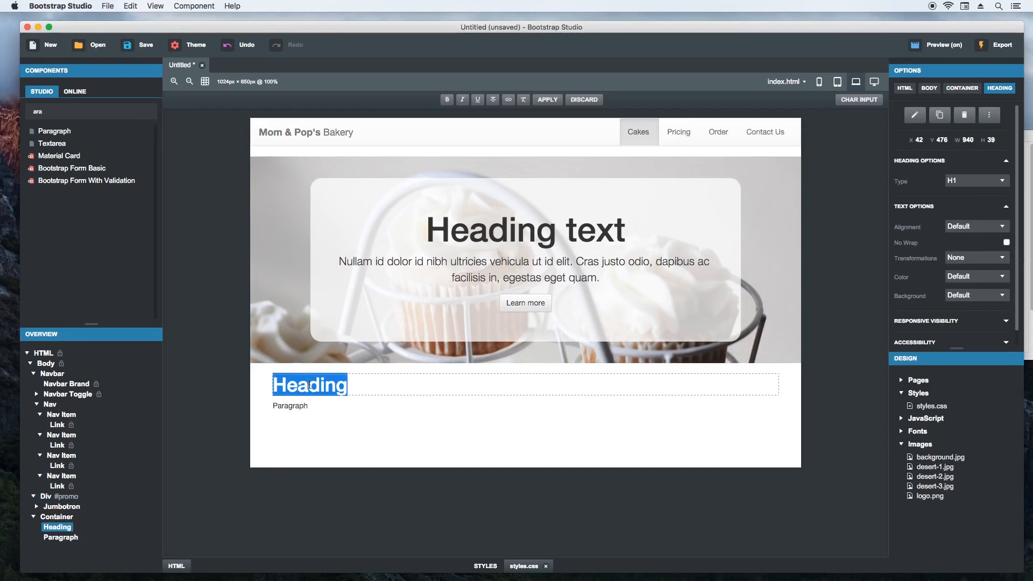
{"action": "key", "text": "super+v"}
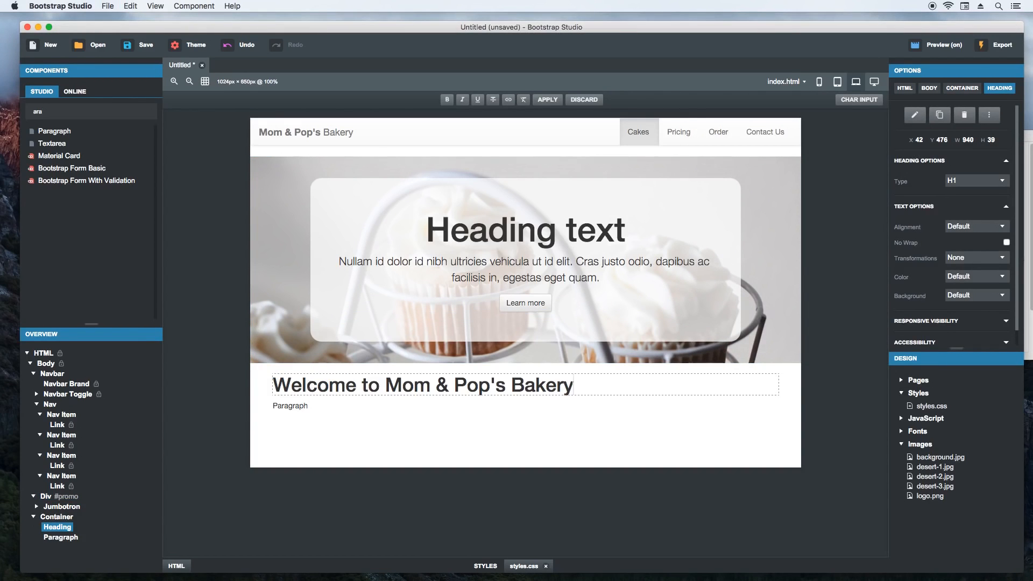
{"action": "key", "text": "Return"}
- Copy the paragraph about the bakery being founded in Paris from website.txt in TextEdit and replace the container's paragraph text with it in Bootstrap Studio
{"action": "key", "text": "super+Tab"}
{"action": "left_click_drag", "start_coordinate": [953, 266], "coordinate": [702, 255]}
{"action": "key", "text": "super+c"}
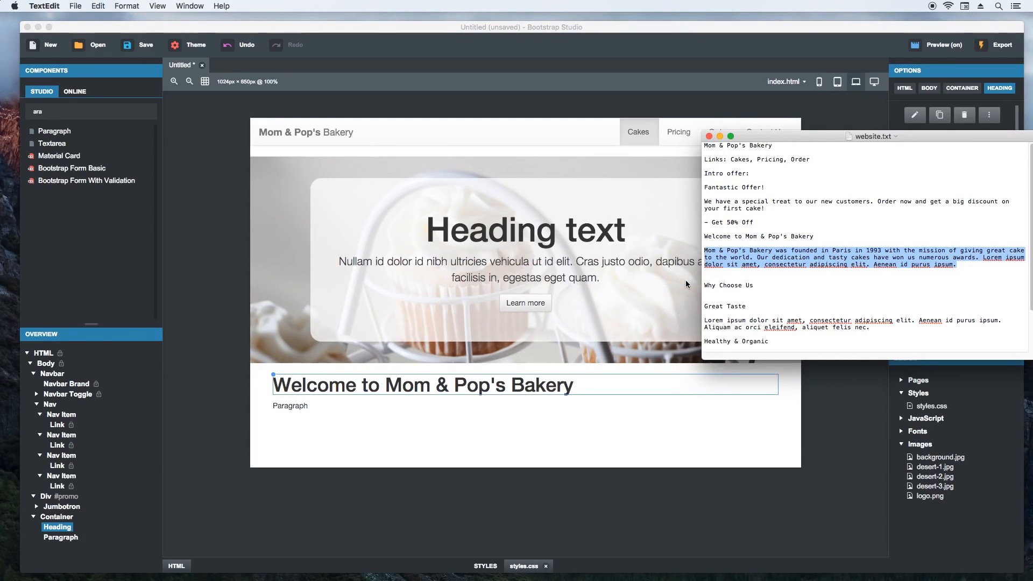
{"action": "double_click", "coordinate": [290, 406]}
{"action": "key", "text": "super+v"}
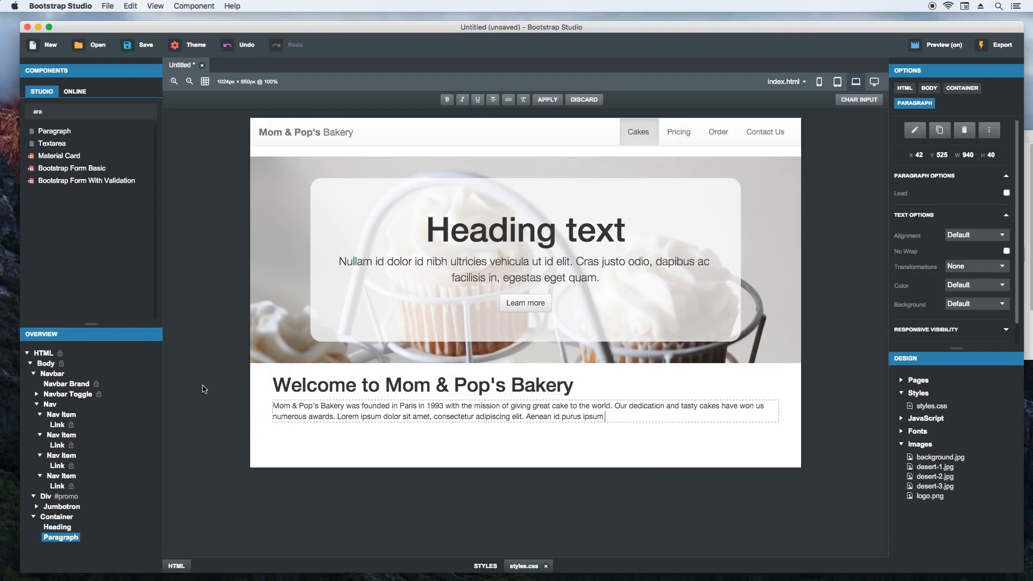
{"action": "key", "text": "Return"}
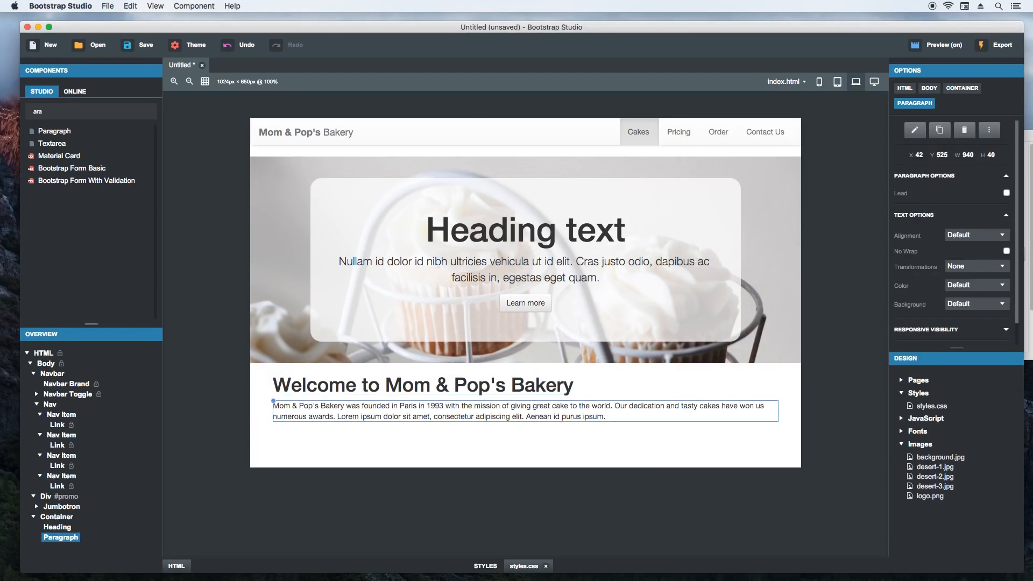
{"action": "left_click", "coordinate": [199, 411]}
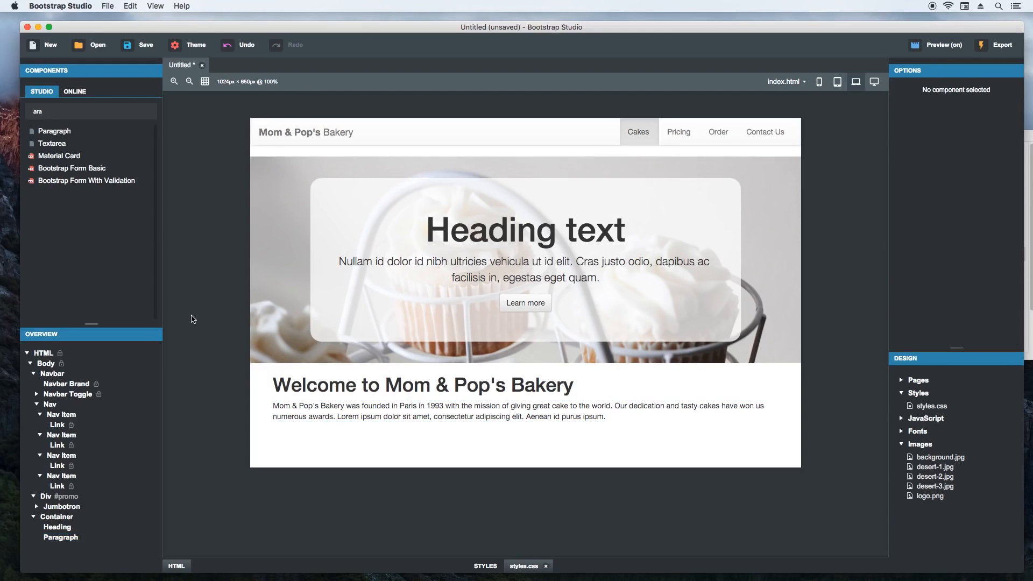
- Change the site's Bootstrap theme to Readable
{"action": "left_click", "coordinate": [192, 49]}
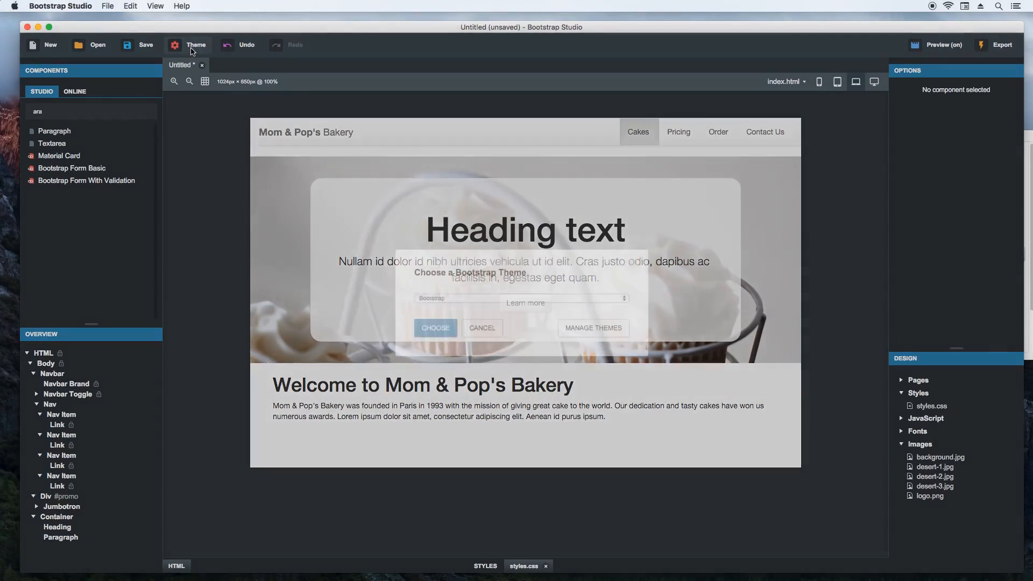
{"action": "left_click", "coordinate": [448, 297]}
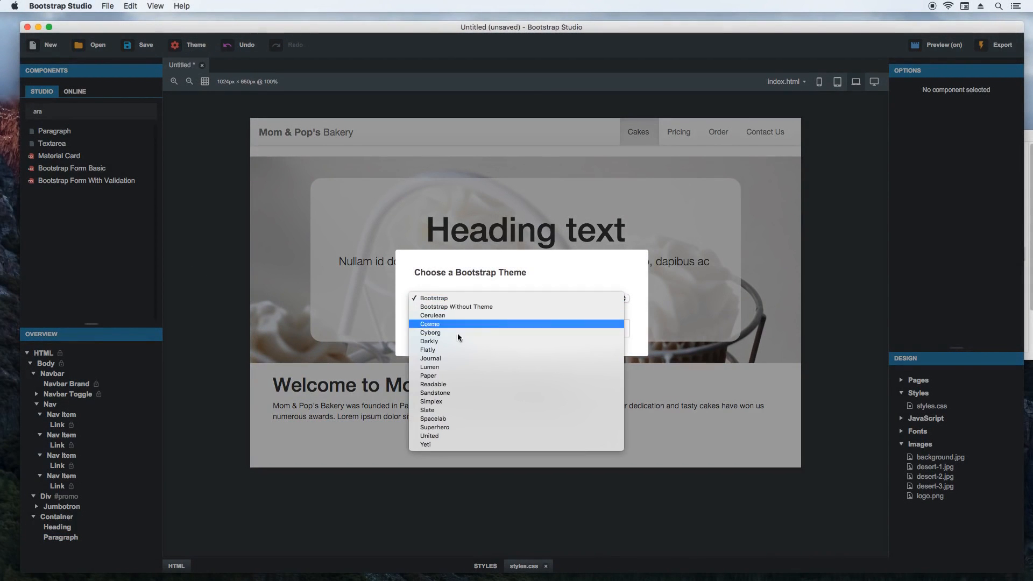
{"action": "left_click", "coordinate": [462, 383]}
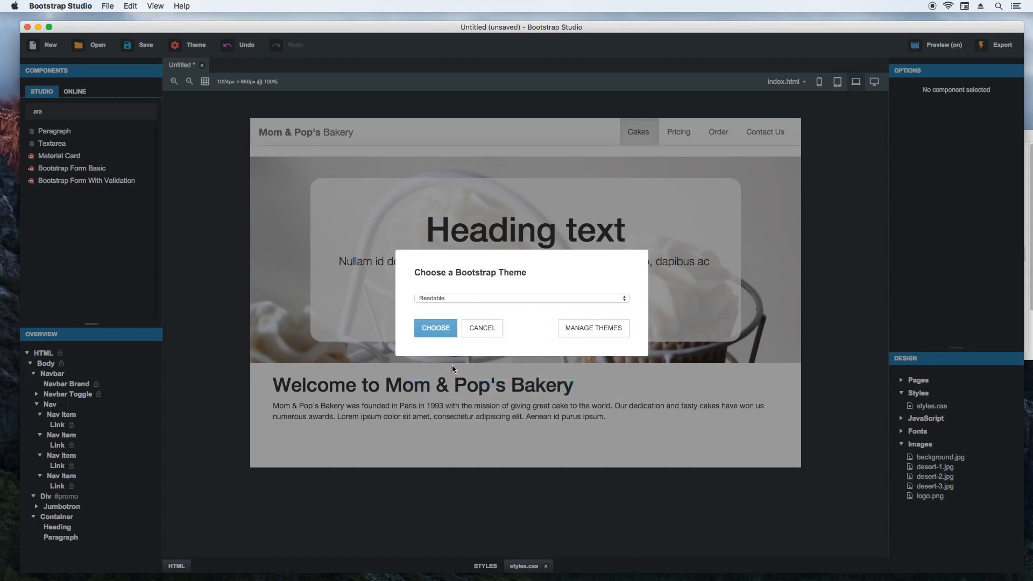
{"action": "left_click", "coordinate": [436, 329]}
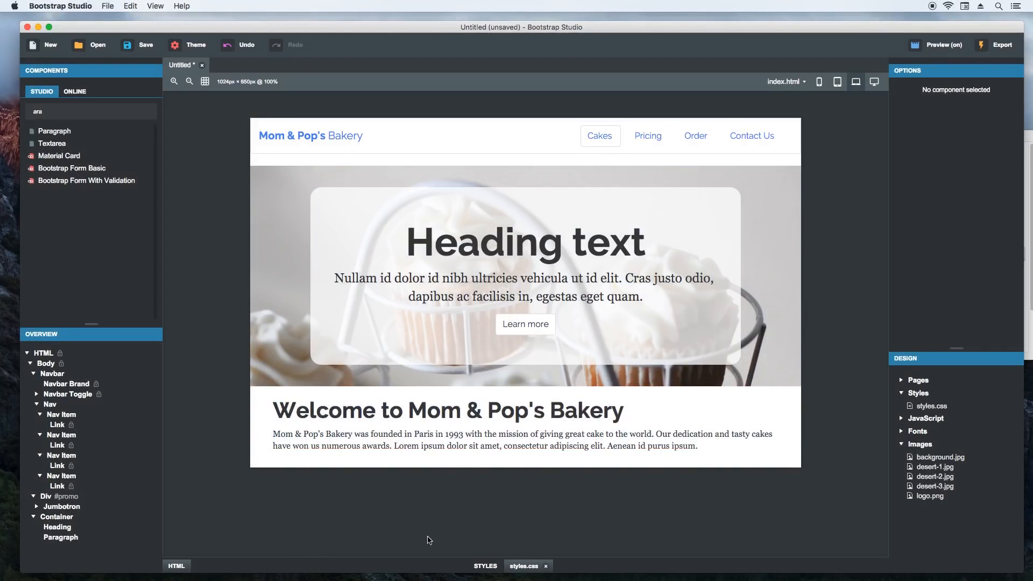
- Reopen the code editors, select the body element and copy Bootstrap's body rule containing the font-family into styles.css
{"action": "left_click", "coordinate": [408, 565]}
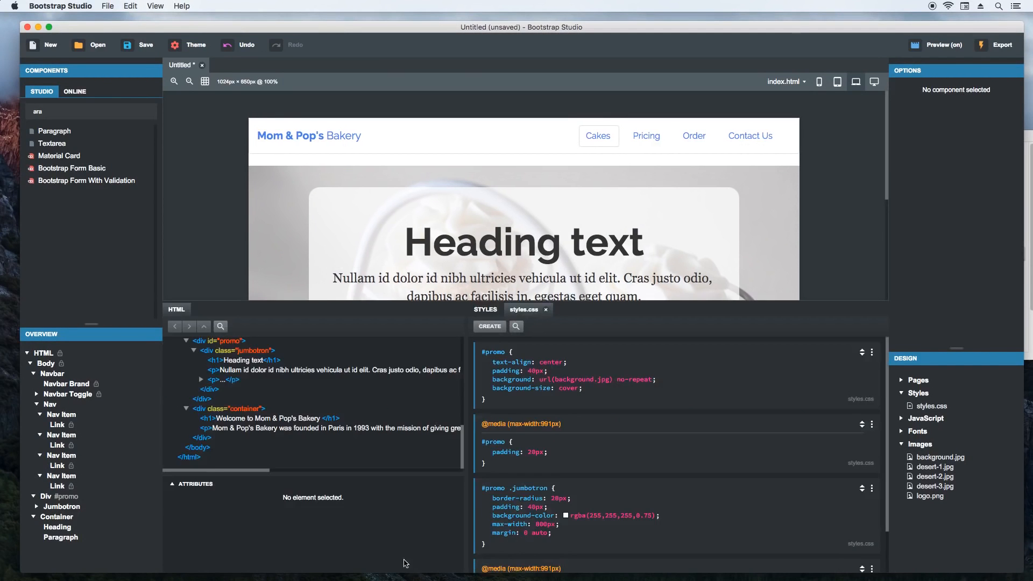
{"action": "scroll", "coordinate": [211, 242], "scroll_direction": "down", "scroll_amount": 5}
{"action": "scroll", "coordinate": [212, 245], "scroll_direction": "up", "scroll_amount": 1}
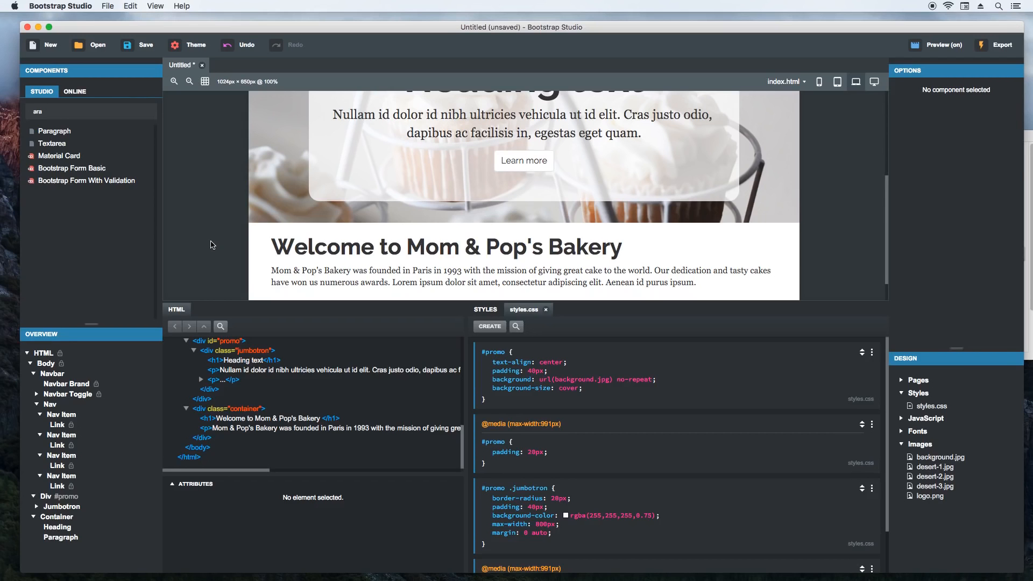
{"action": "scroll", "coordinate": [218, 403], "scroll_direction": "up", "scroll_amount": 10}
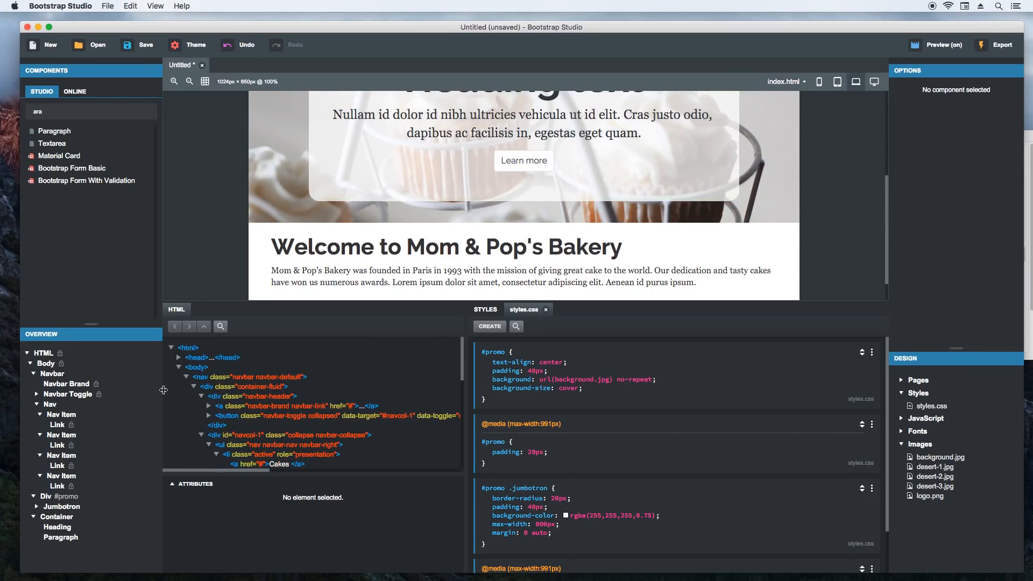
{"action": "left_click", "coordinate": [56, 366]}
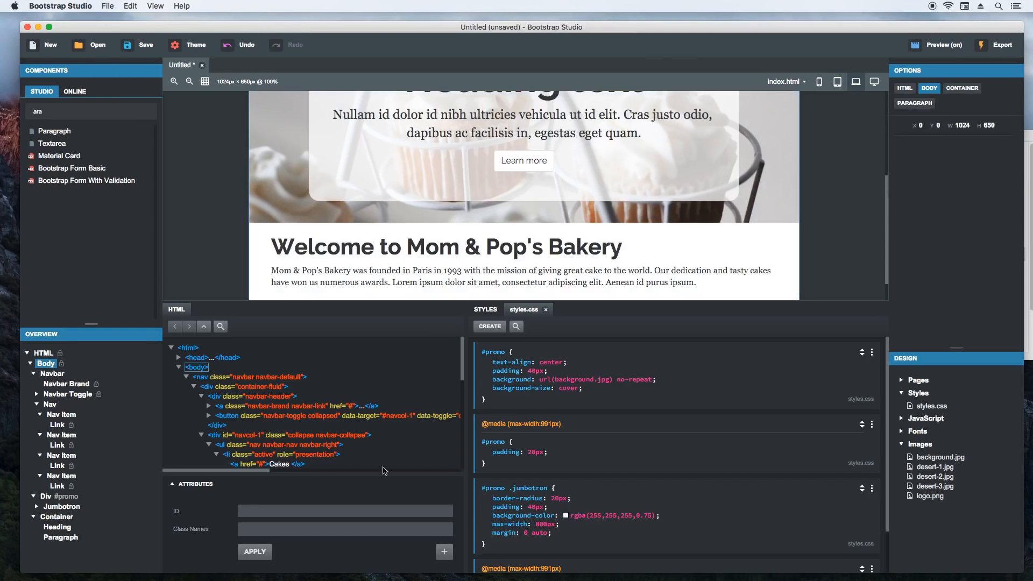
{"action": "left_click", "coordinate": [383, 486]}
{"action": "left_click", "coordinate": [487, 311]}
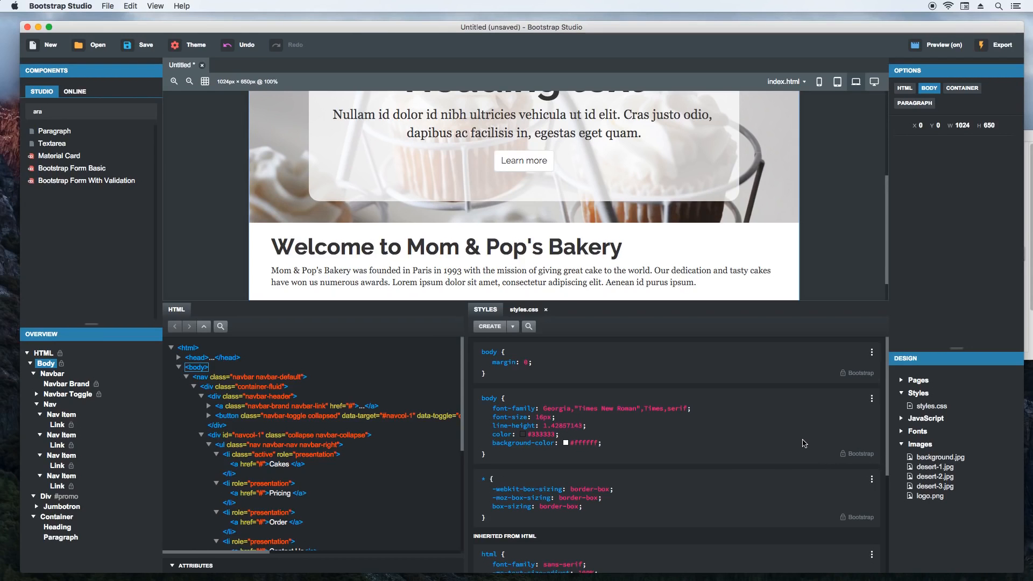
{"action": "left_click", "coordinate": [873, 402]}
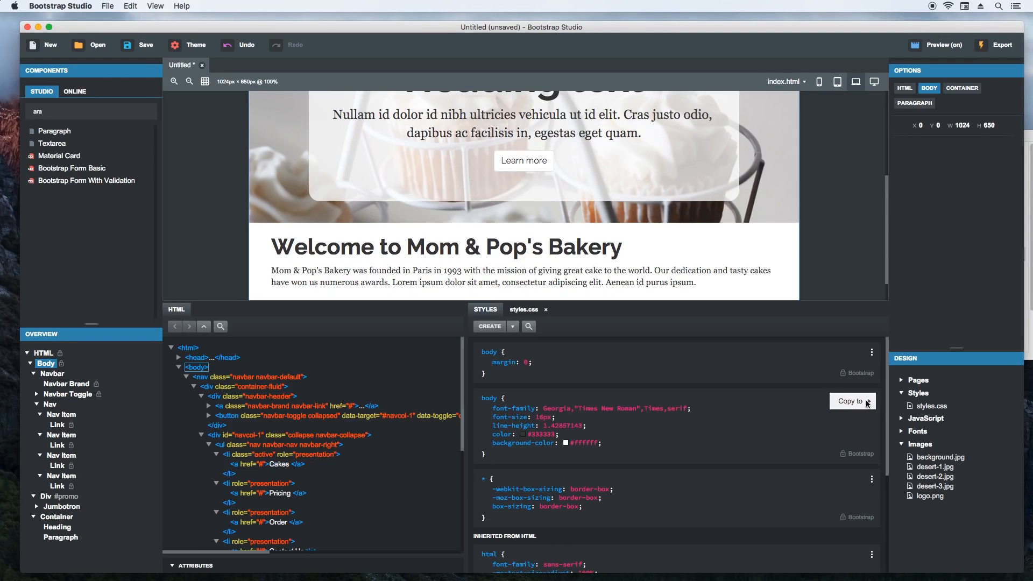
{"action": "mouse_move", "coordinate": [854, 405]}
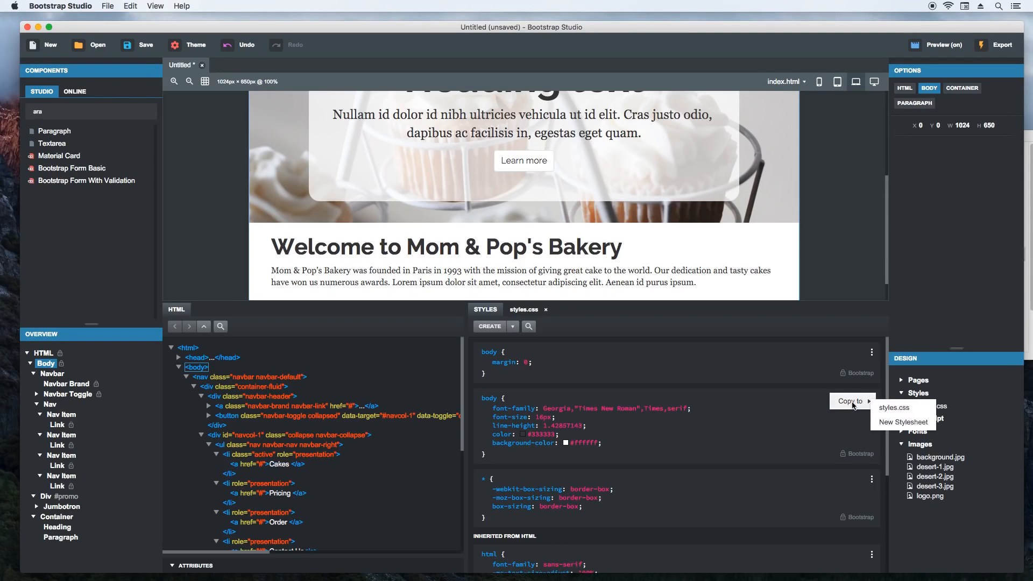
{"action": "left_click", "coordinate": [897, 409]}
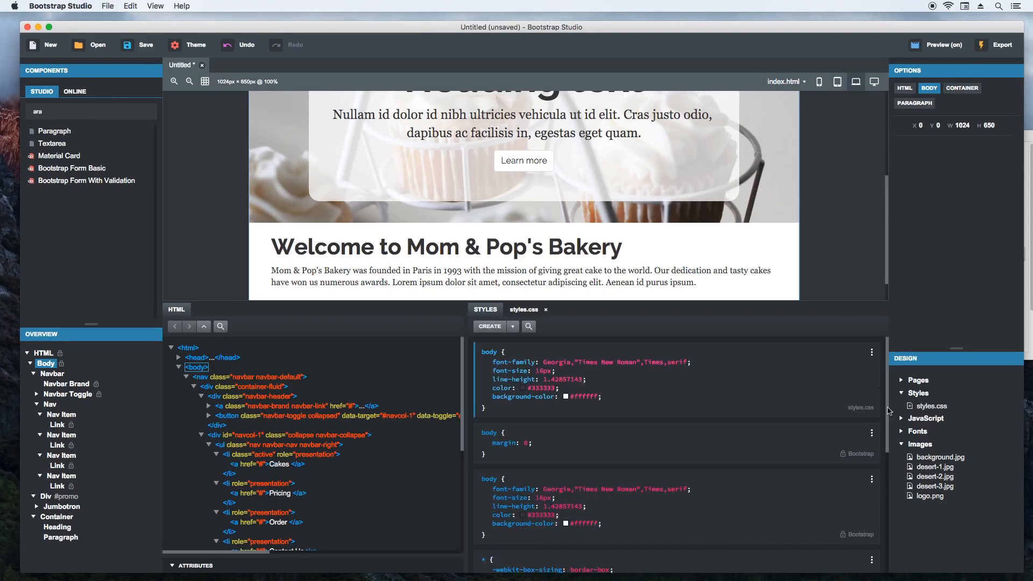
- In styles.css, move the body rule above the first #promo rule and delete its font-size, line-height, color and background-color properties
{"action": "left_click", "coordinate": [521, 311]}
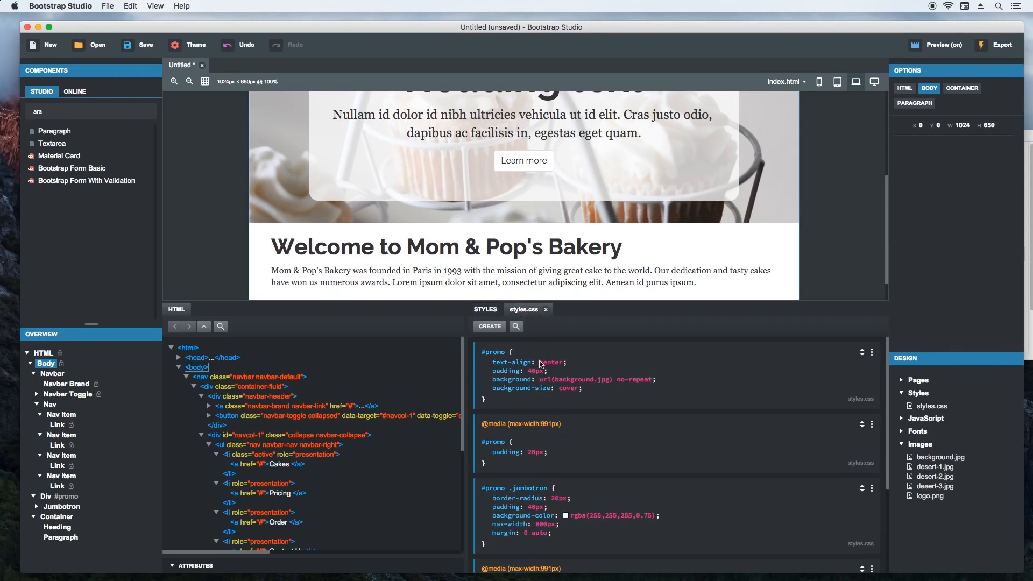
{"action": "left_click_drag", "start_coordinate": [863, 502], "coordinate": [832, 350]}
{"action": "left_click", "coordinate": [516, 371]}
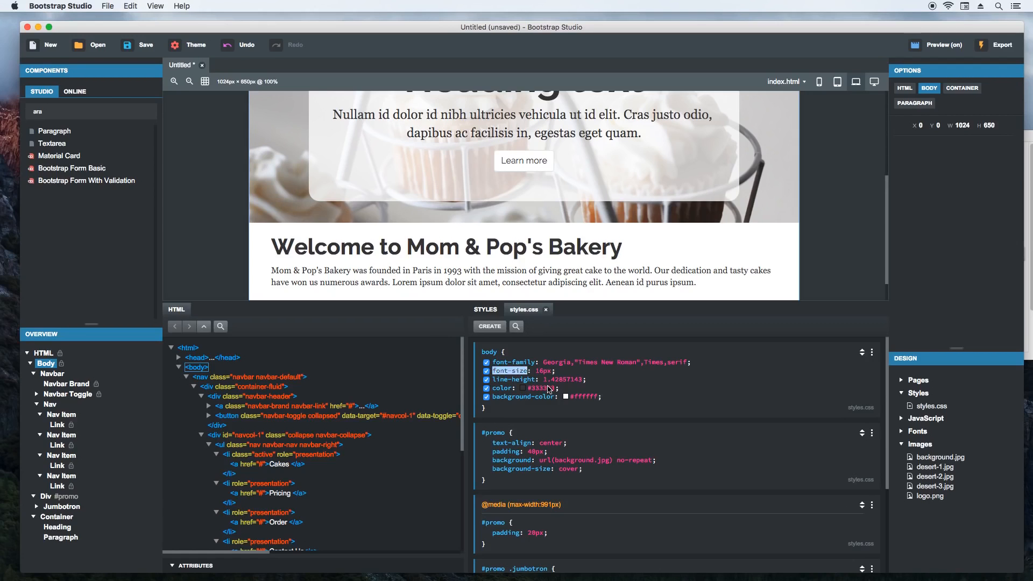
{"action": "key", "text": "BackSpace"}
{"action": "key", "text": "BackSpace"}
{"action": "key", "text": "BackSpace"}
{"action": "key", "text": "BackSpace"}
{"action": "key", "text": "BackSpace"}
{"action": "key", "text": "BackSpace"}
{"action": "key", "text": "BackSpace"}
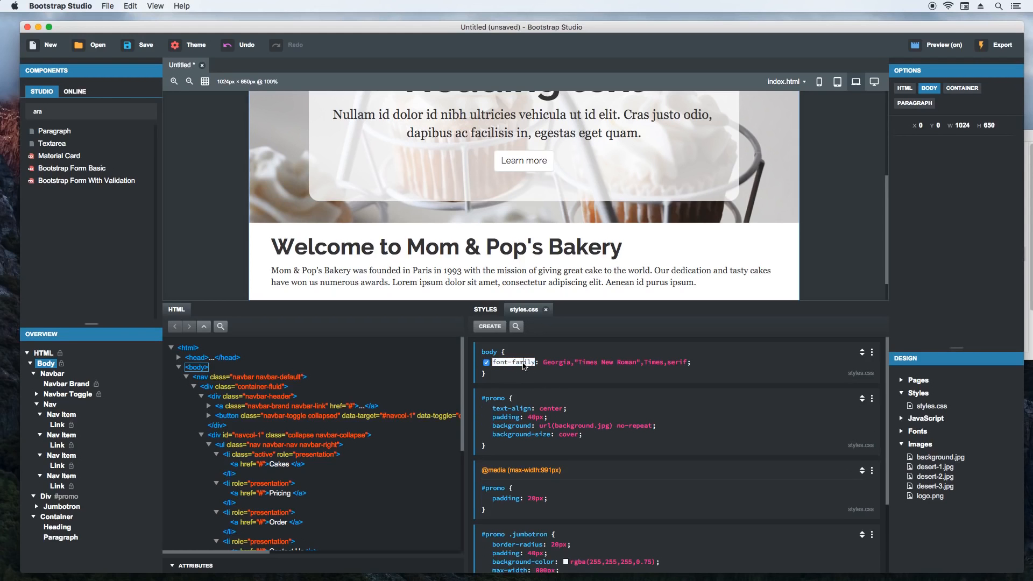
- Set the body rule's font-family to Arial, Helvetica, sans-serif
{"action": "key", "text": "Tab"}
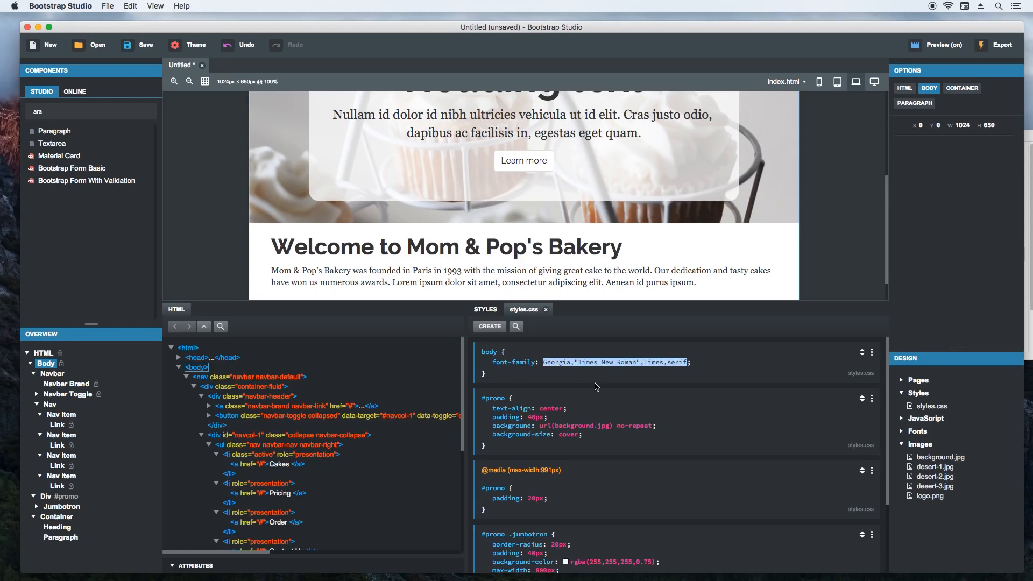
{"action": "type", "text": "Arial, Helvetica, sans"}
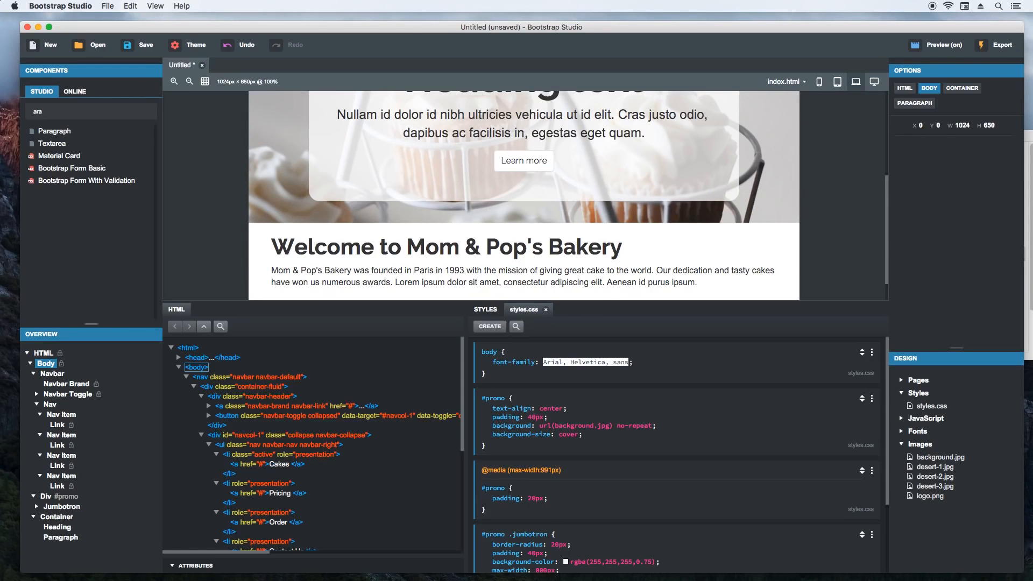
{"action": "type", "text": "-serif"}
{"action": "key", "text": "Return"}
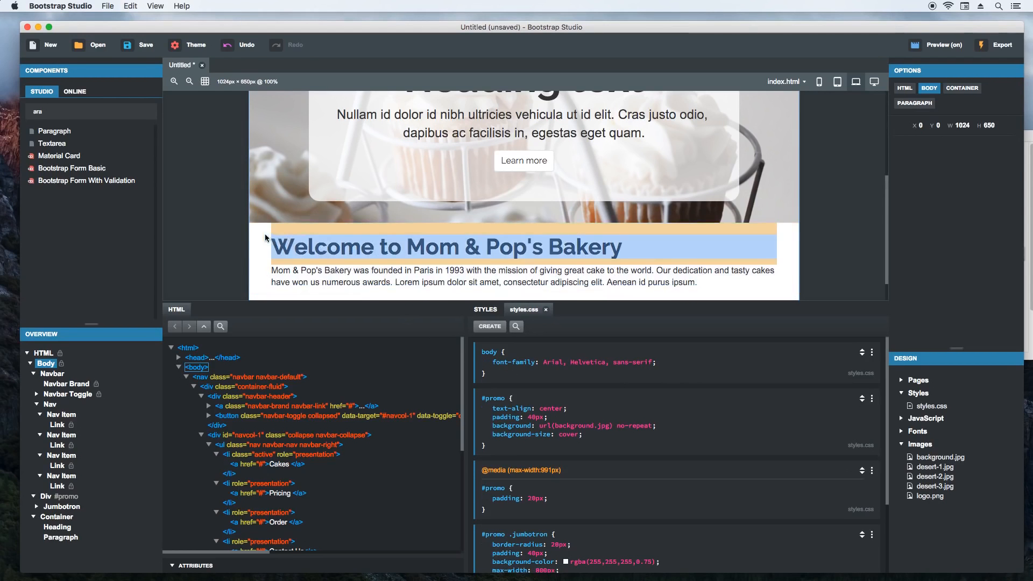
- Add the class name site-section to the container holding the welcome heading and paragraph
{"action": "scroll", "coordinate": [220, 215], "scroll_direction": "up", "scroll_amount": 5}
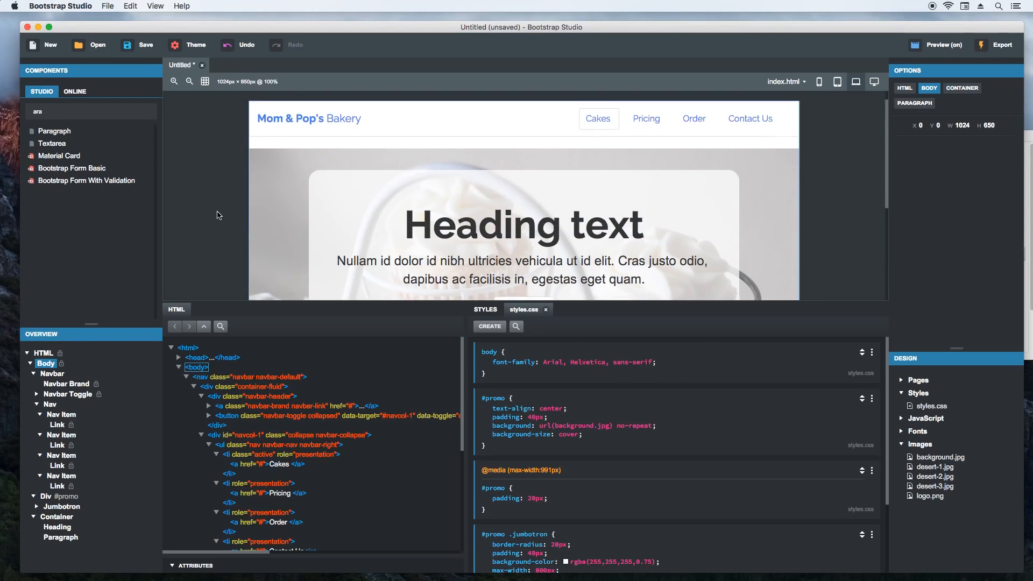
{"action": "scroll", "coordinate": [219, 216], "scroll_direction": "down", "scroll_amount": 5}
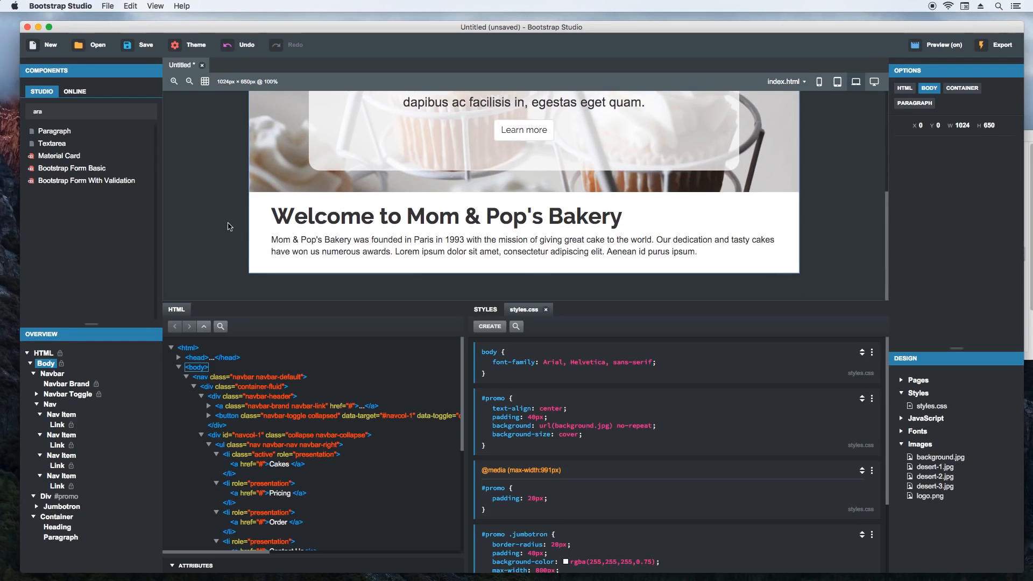
{"action": "left_click", "coordinate": [288, 216]}
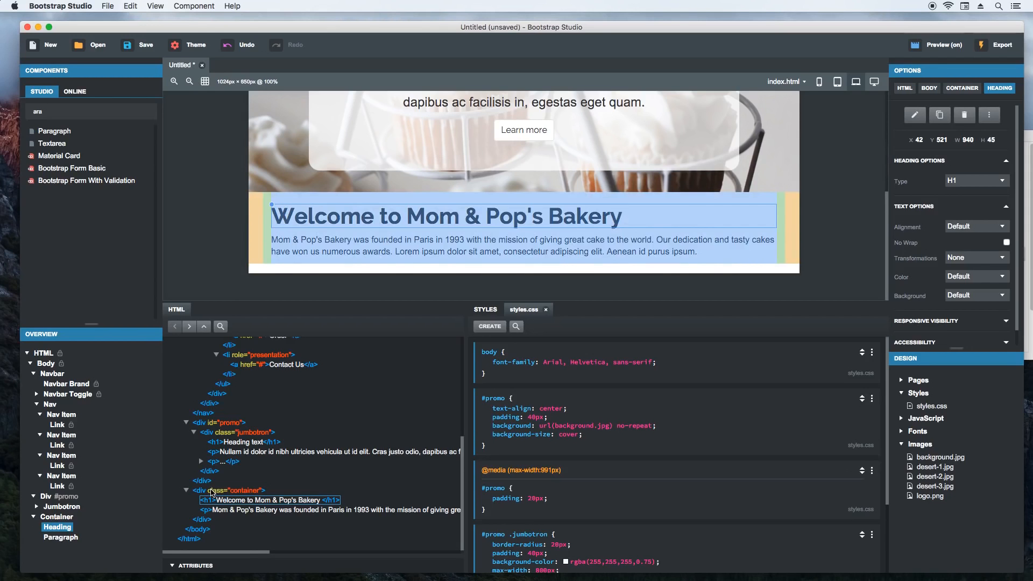
{"action": "left_click", "coordinate": [212, 490]}
{"action": "left_click", "coordinate": [241, 565]}
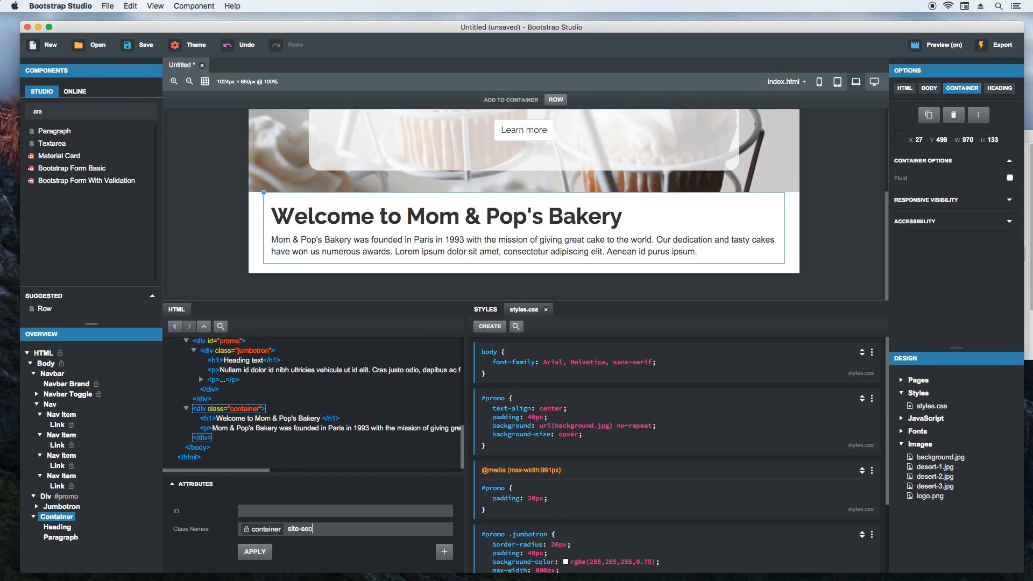
{"action": "left_click", "coordinate": [255, 553]}
{"action": "left_click", "coordinate": [359, 485]}
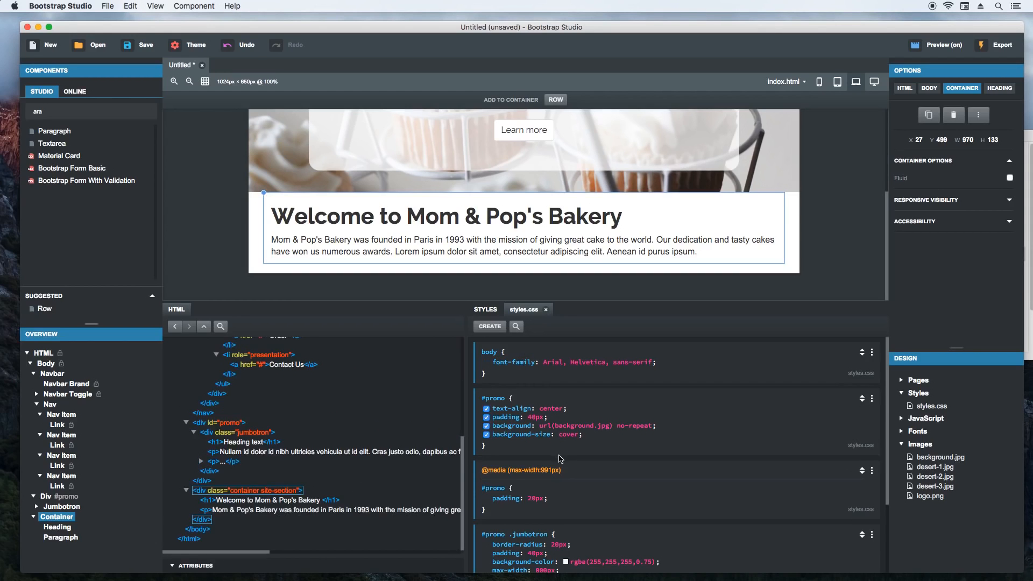
- Create a .site-section rule at the end of styles.css
{"action": "scroll", "coordinate": [559, 455], "scroll_direction": "down", "scroll_amount": 4}
{"action": "left_click", "coordinate": [562, 569]}
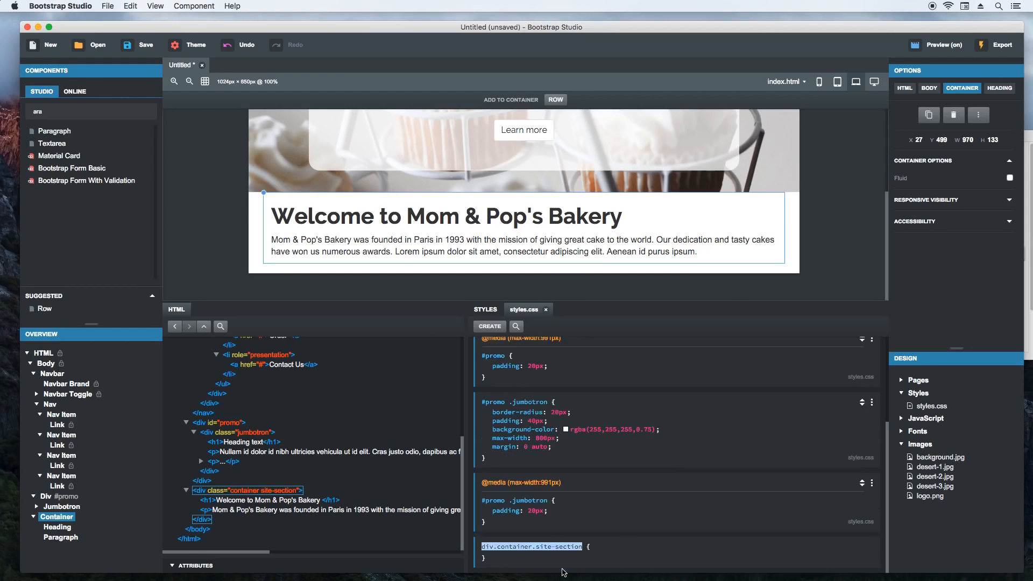
{"action": "type", "text": ".site-section"}
{"action": "key", "text": "Return"}
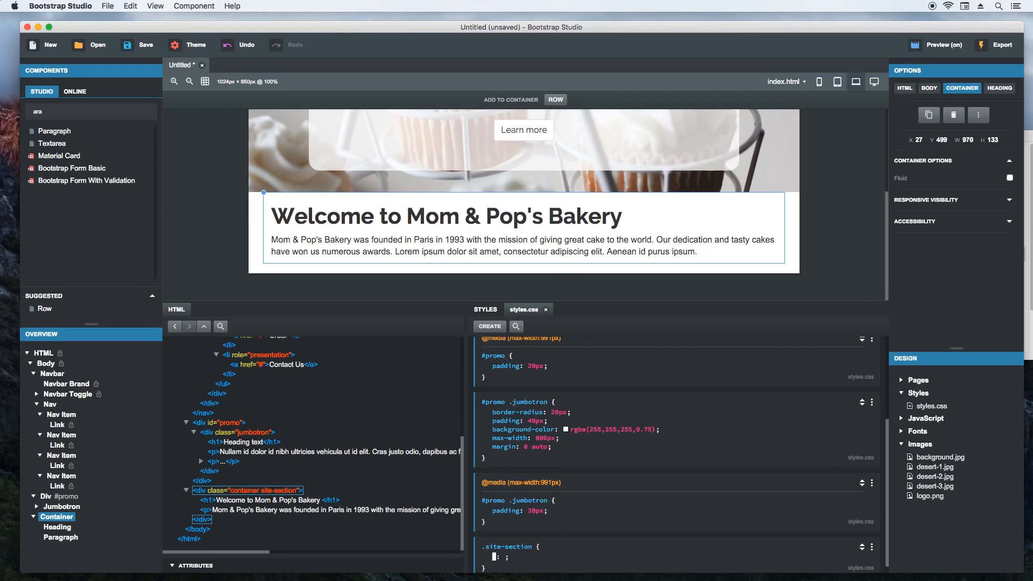
- Give the .site-section rule text-align center and padding 60px 0
{"action": "type", "text": "text-align"}
{"action": "key", "text": "Return"}
{"action": "type", "text": "center"}
{"action": "key", "text": "Return"}
{"action": "type", "text": "padding"}
{"action": "key", "text": "Return"}
{"action": "type", "text": "60px 0"}
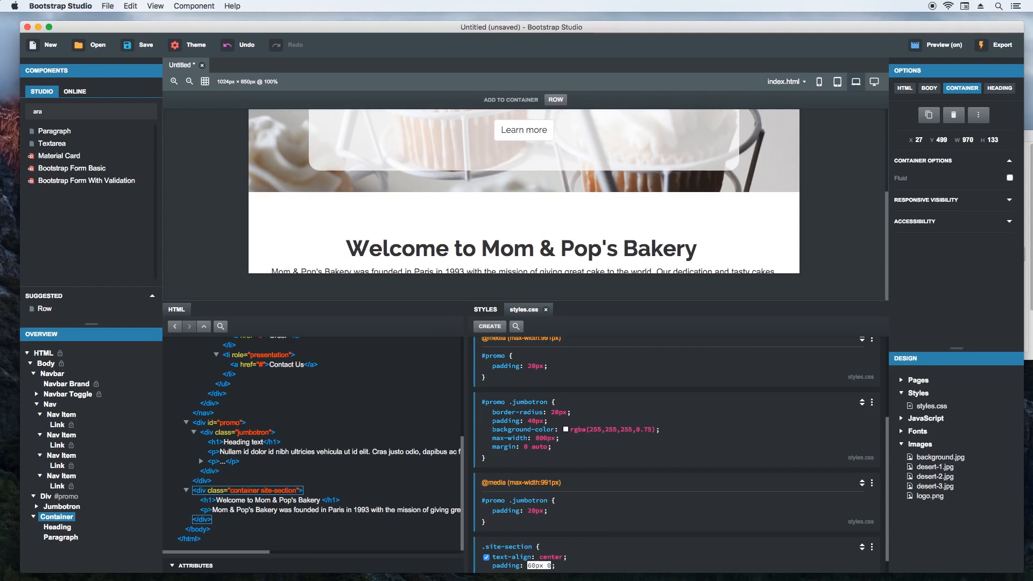
{"action": "scroll", "coordinate": [257, 246], "scroll_direction": "up", "scroll_amount": 5}
{"action": "scroll", "coordinate": [257, 246], "scroll_direction": "down", "scroll_amount": 5}
- Set the ID of the site-section container to welcome
{"action": "left_click", "coordinate": [340, 269]}
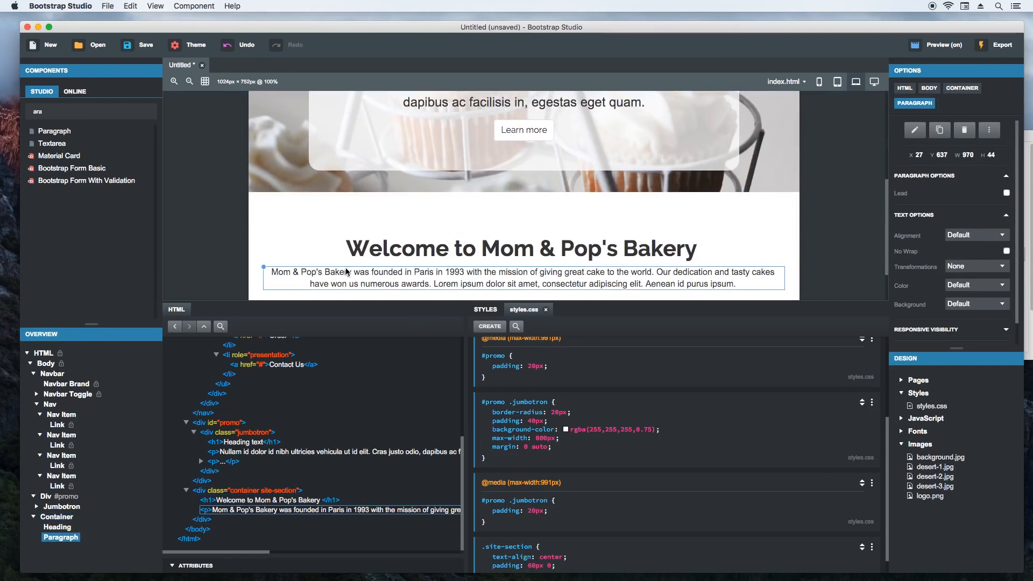
{"action": "scroll", "coordinate": [225, 237], "scroll_direction": "down", "scroll_amount": 1}
{"action": "scroll", "coordinate": [221, 237], "scroll_direction": "down", "scroll_amount": 1}
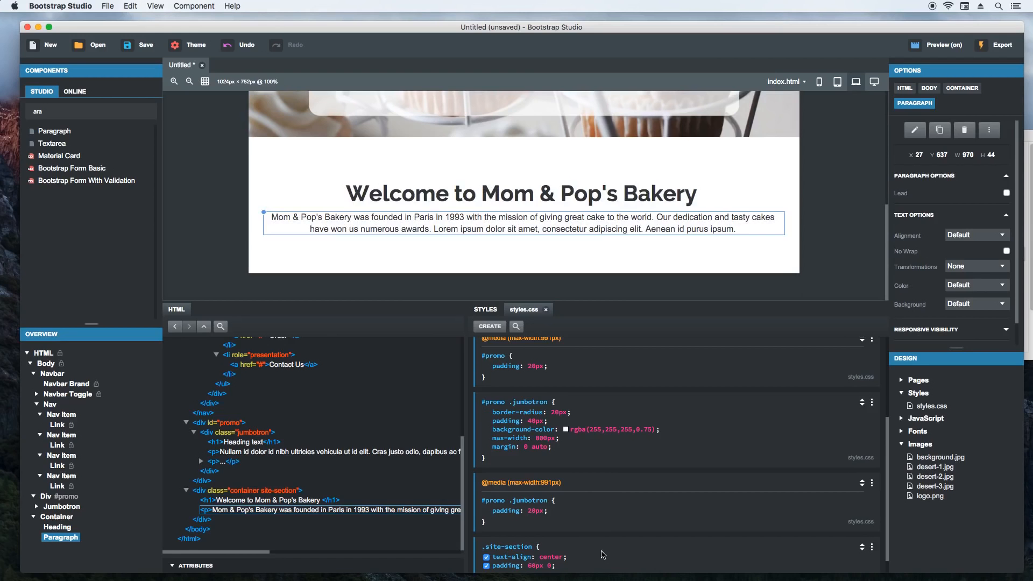
{"action": "scroll", "coordinate": [592, 563], "scroll_direction": "down", "scroll_amount": 1}
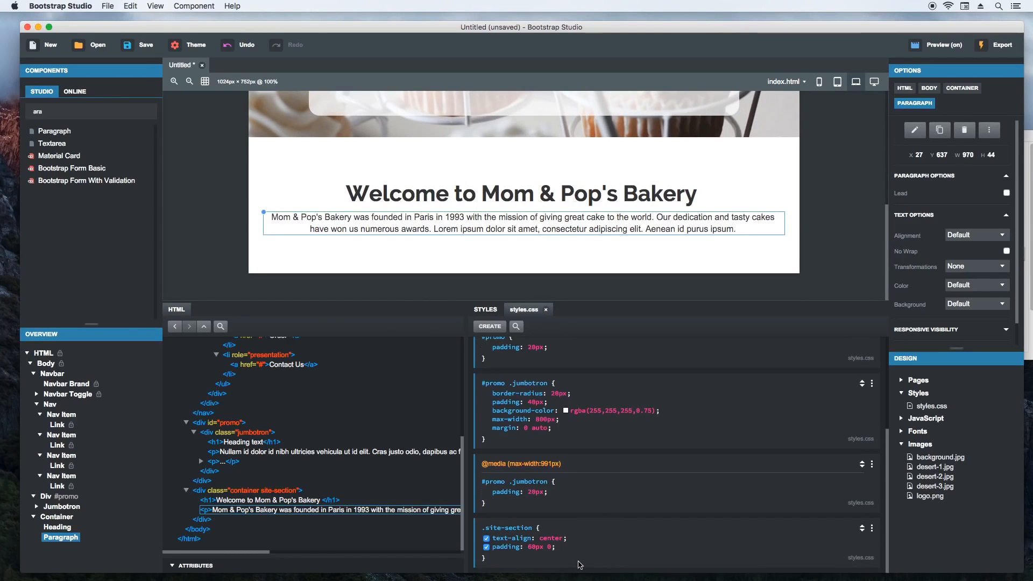
{"action": "left_click", "coordinate": [205, 493]}
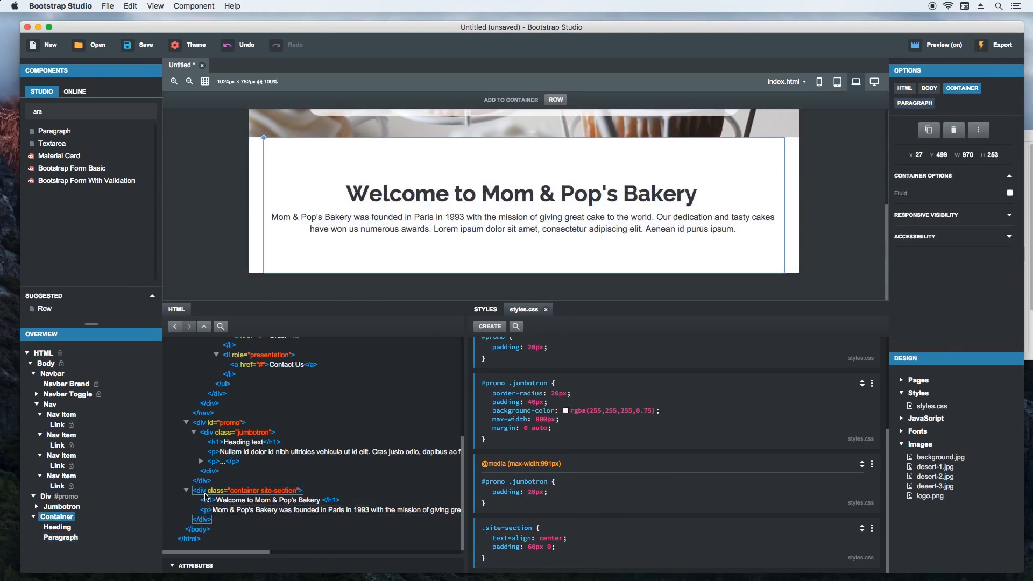
{"action": "left_click", "coordinate": [226, 565]}
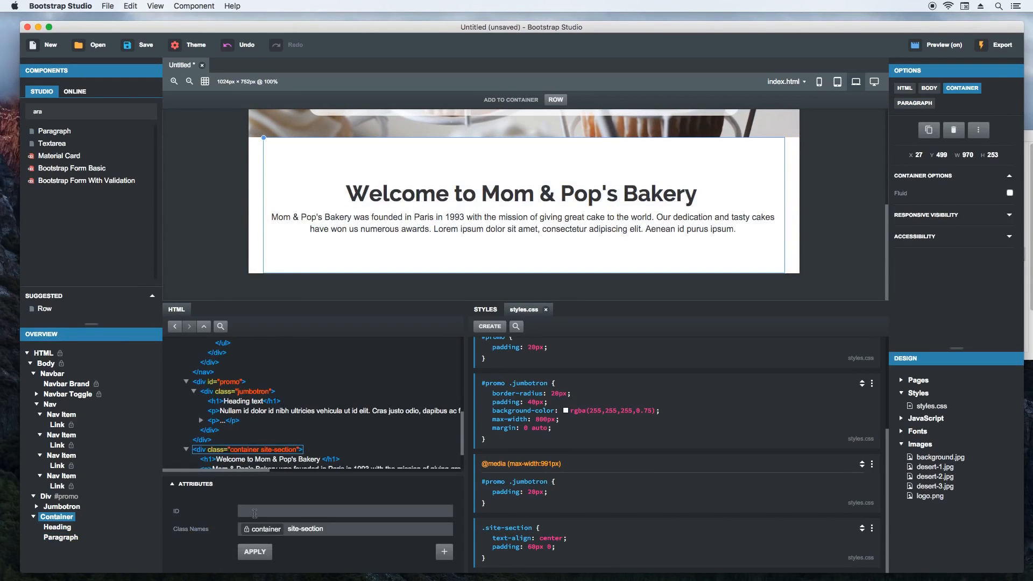
{"action": "type", "text": "welcome"}
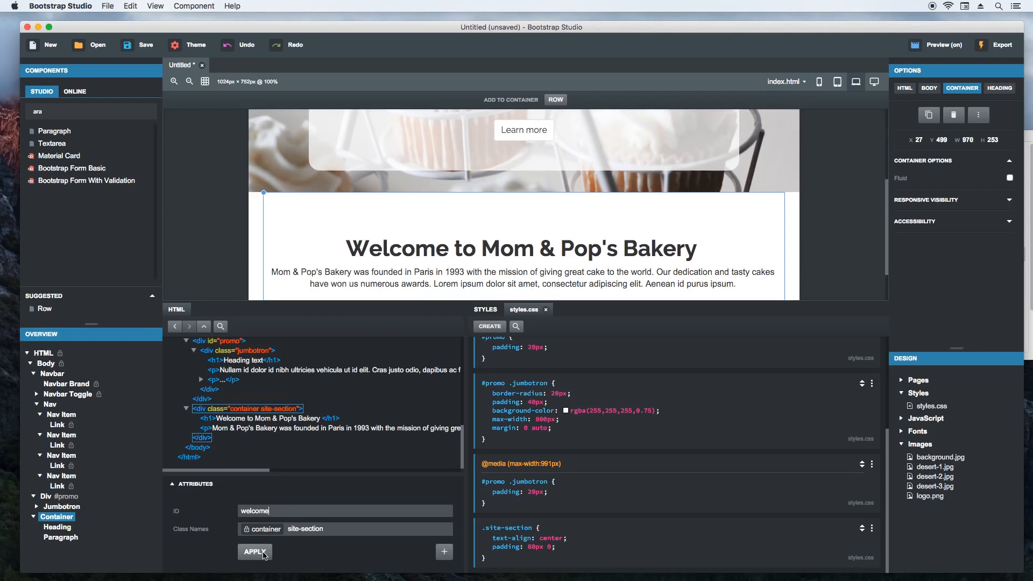
{"action": "left_click", "coordinate": [264, 552]}
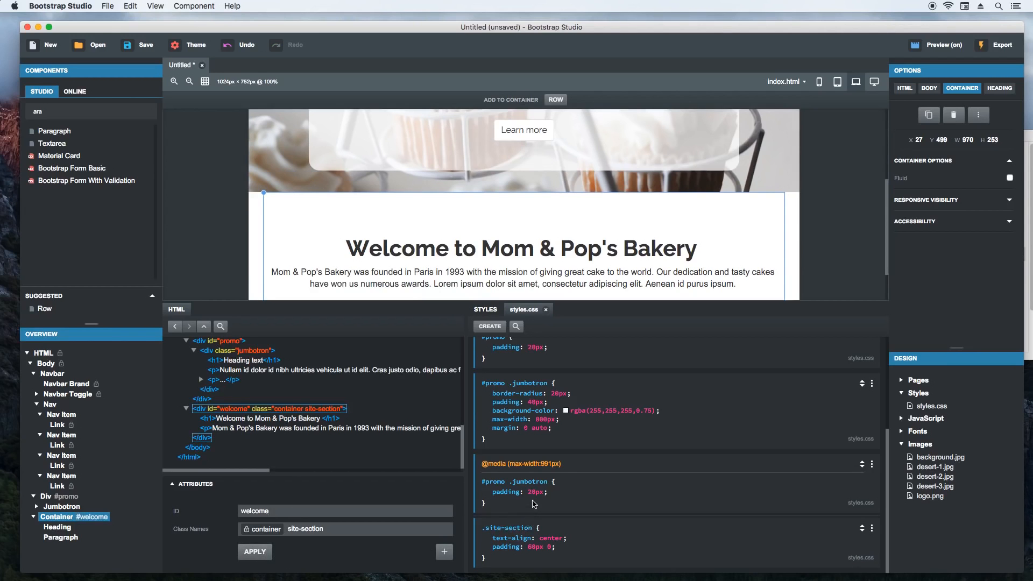
- Create a #welcome p rule in styles.css with a max-width of 800px
{"action": "left_click", "coordinate": [489, 326]}
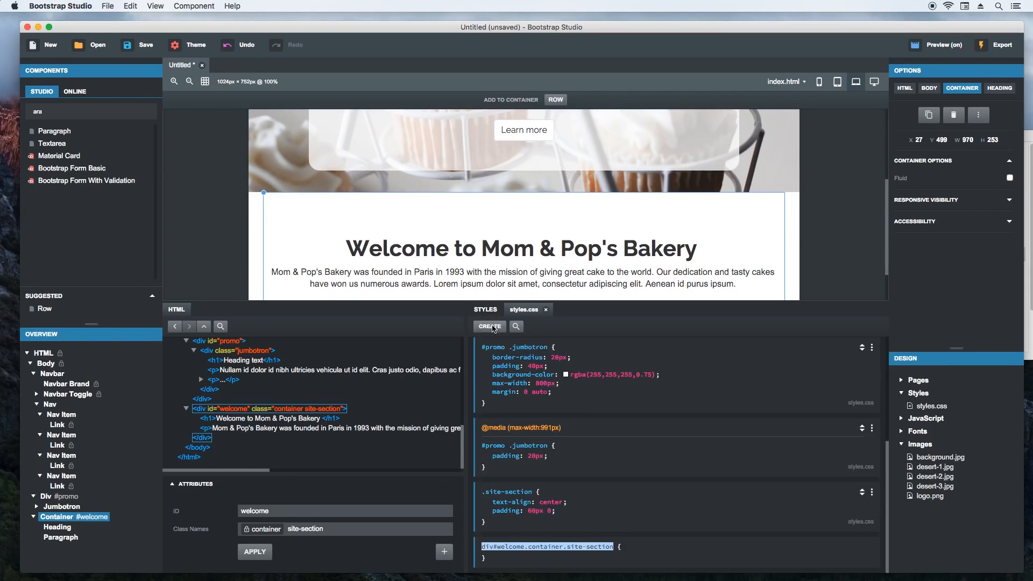
{"action": "type", "text": "#welcome p"}
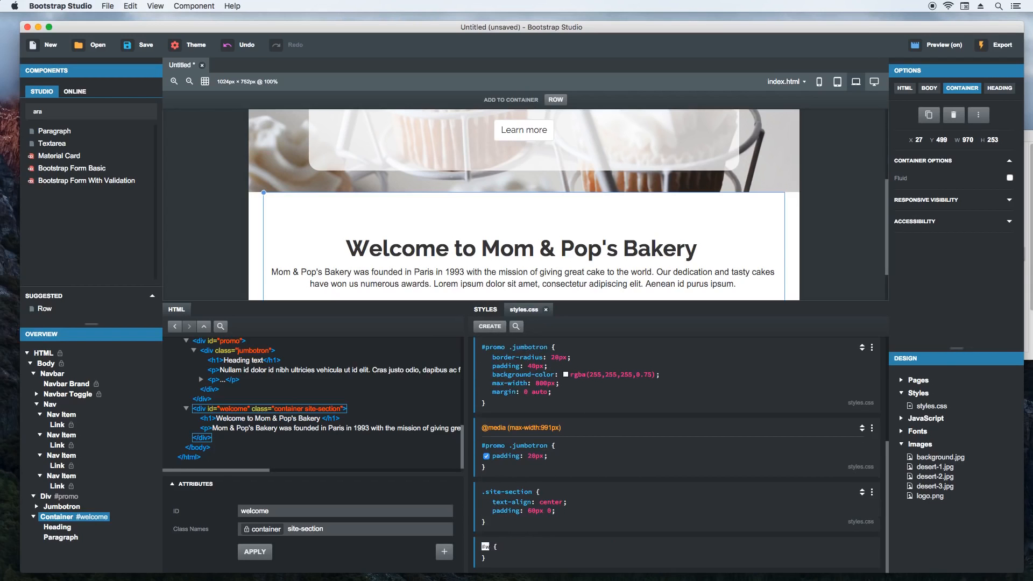
{"action": "key", "text": "Return"}
{"action": "type", "text": "max-width"}
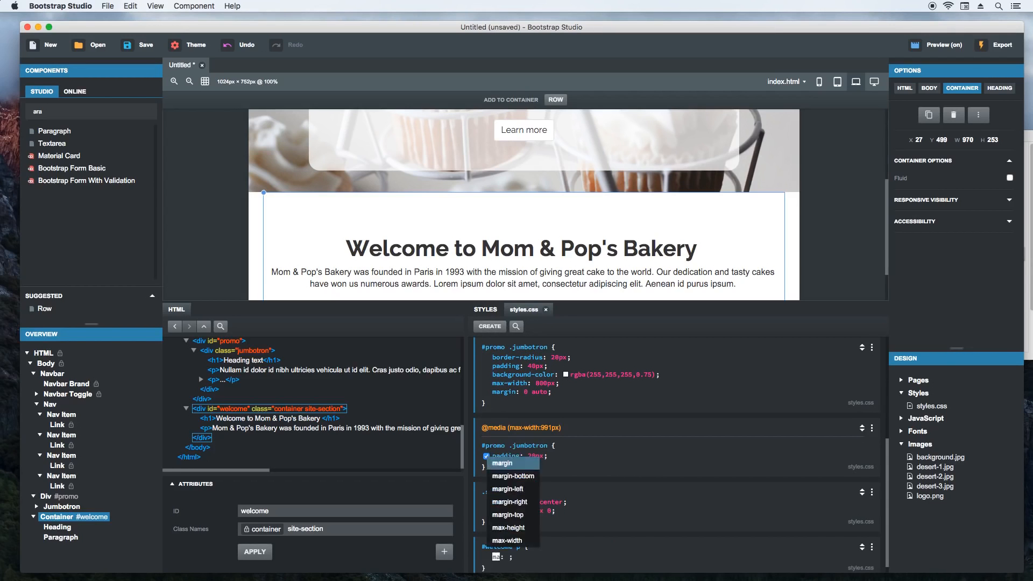
{"action": "key", "text": "Return"}
{"action": "type", "text": "800px"}
{"action": "key", "text": "Return"}
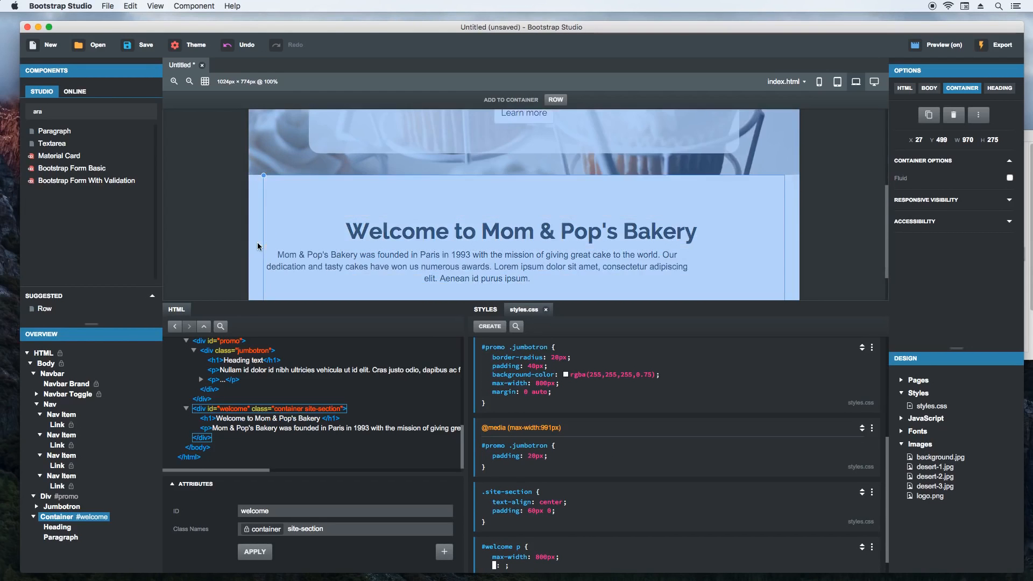
- Add font-size 20px and margin 0 auto to the #welcome p rule
{"action": "scroll", "coordinate": [241, 249], "scroll_direction": "down", "scroll_amount": 2}
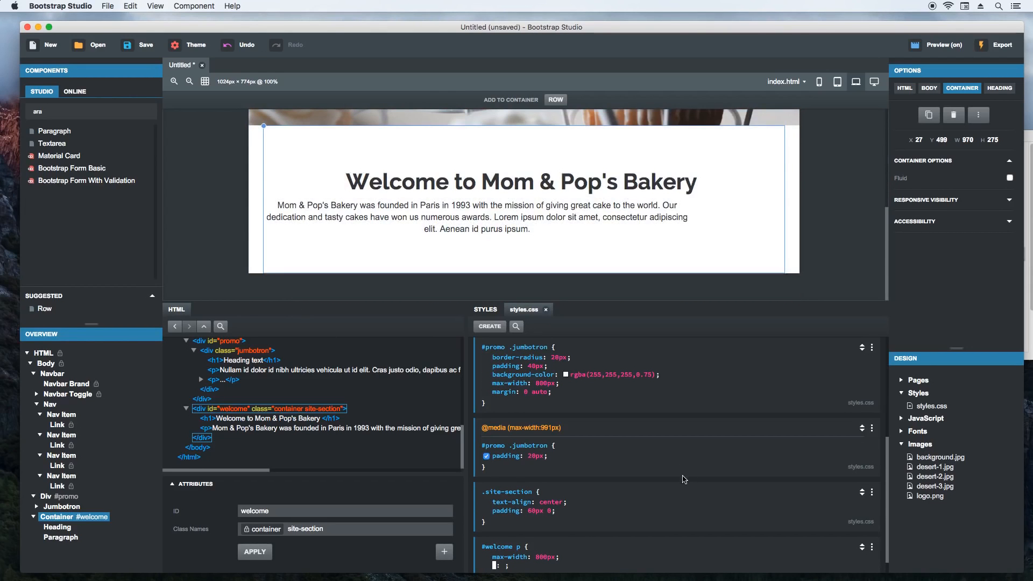
{"action": "type", "text": "font-size"}
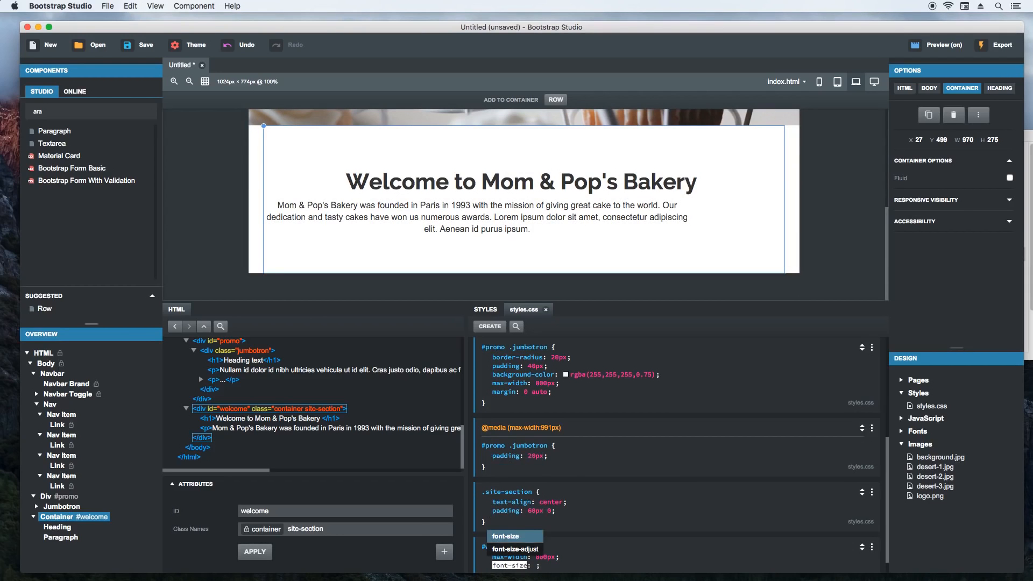
{"action": "key", "text": "Return"}
{"action": "type", "text": "20px"}
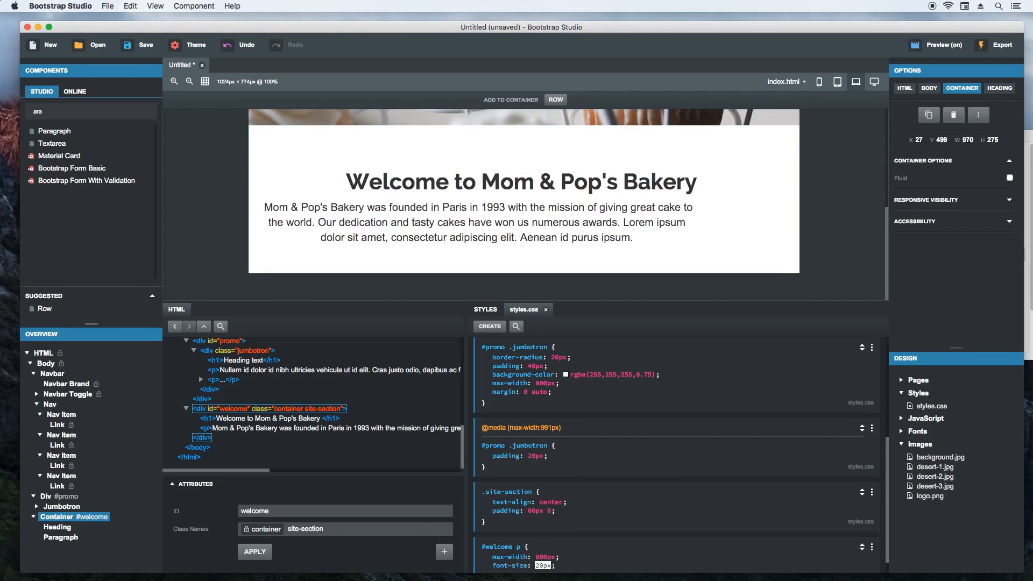
{"action": "key", "text": "Return"}
{"action": "type", "text": "margin"}
{"action": "key", "text": "Return"}
{"action": "type", "text": "0 auto;"}
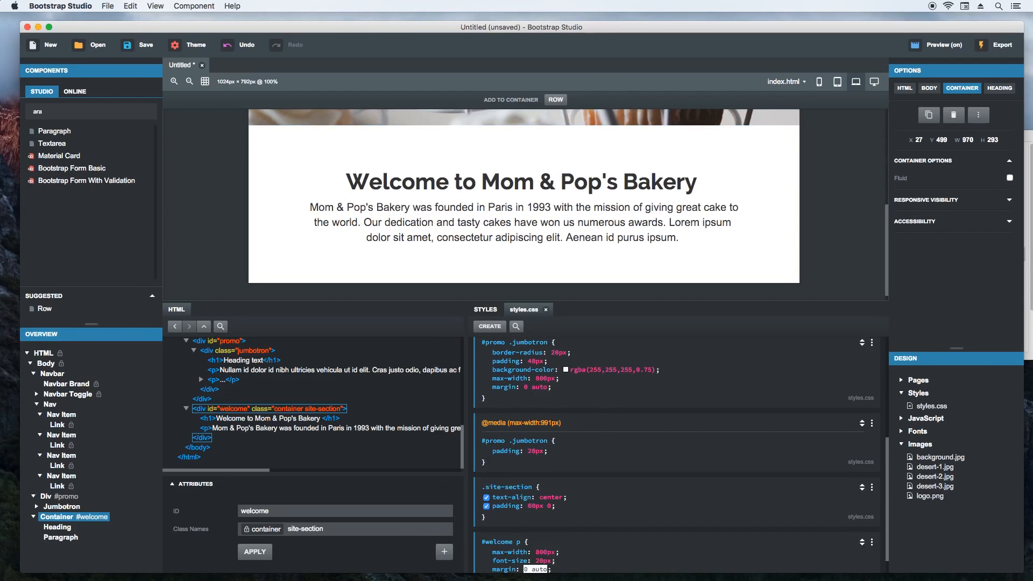
{"action": "key", "text": "Return"}
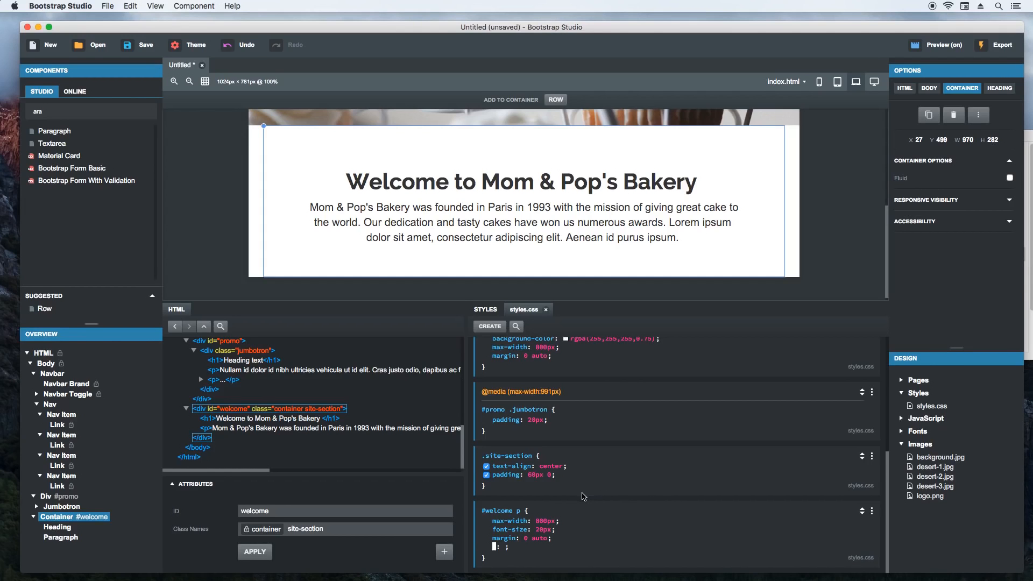
{"action": "left_click", "coordinate": [582, 499]}
- Insert a .site-section h1 rule between the .site-section and #welcome p rules, with font-weight normal
{"action": "left_click", "coordinate": [581, 509]}
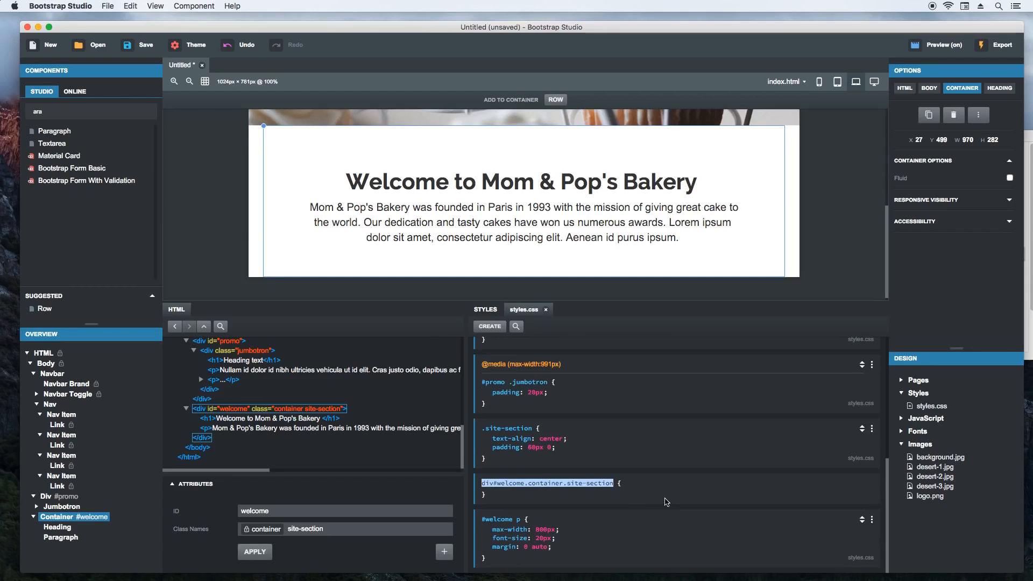
{"action": "type", "text": ".site-section h1"}
{"action": "key", "text": "Return"}
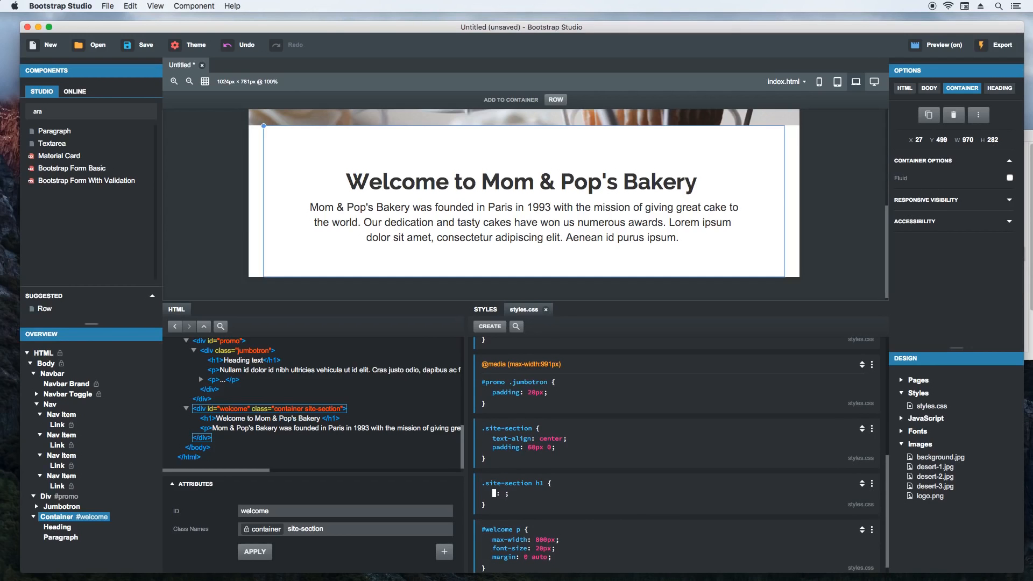
{"action": "type", "text": "font-weight"}
{"action": "key", "text": "Return"}
{"action": "type", "text": "normal"}
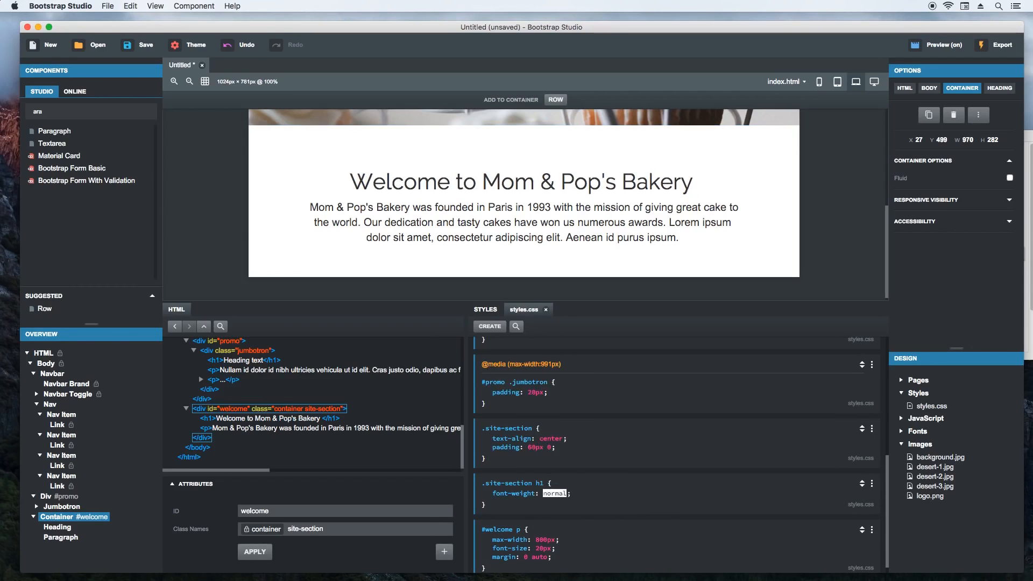
- Add a margin-bottom of 30px to the .site-section h1 rule
{"action": "key", "text": "Return"}
{"action": "type", "text": "margin-bottom"}
{"action": "key", "text": "Return"}
{"action": "type", "text": "30px"}
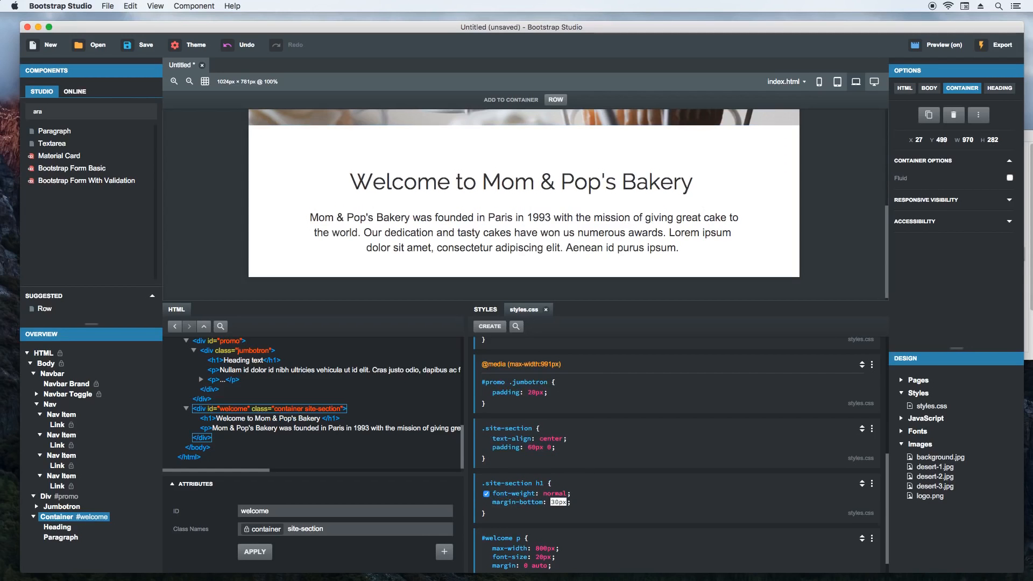
{"action": "key", "text": "Return"}
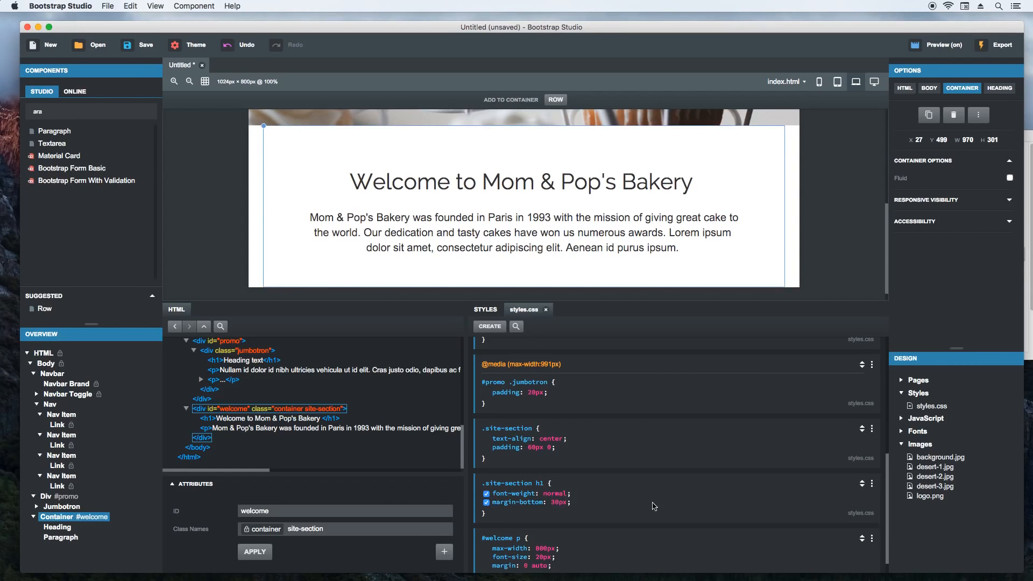
- Change the padding in the .site-section rule to 50px 0 60px
{"action": "scroll", "coordinate": [215, 234], "scroll_direction": "up", "scroll_amount": 3}
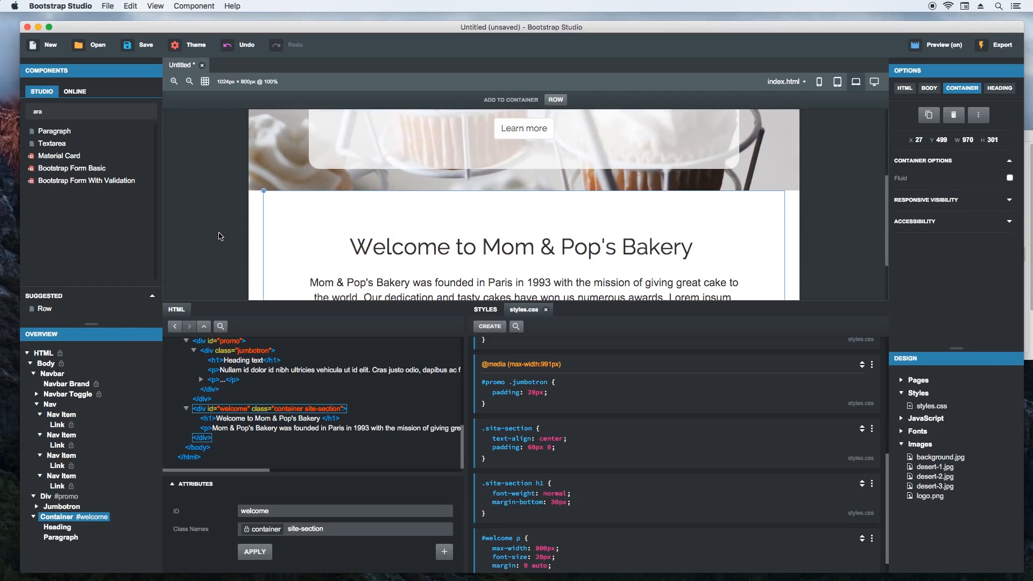
{"action": "scroll", "coordinate": [219, 236], "scroll_direction": "up", "scroll_amount": 2}
{"action": "scroll", "coordinate": [219, 236], "scroll_direction": "down", "scroll_amount": 5}
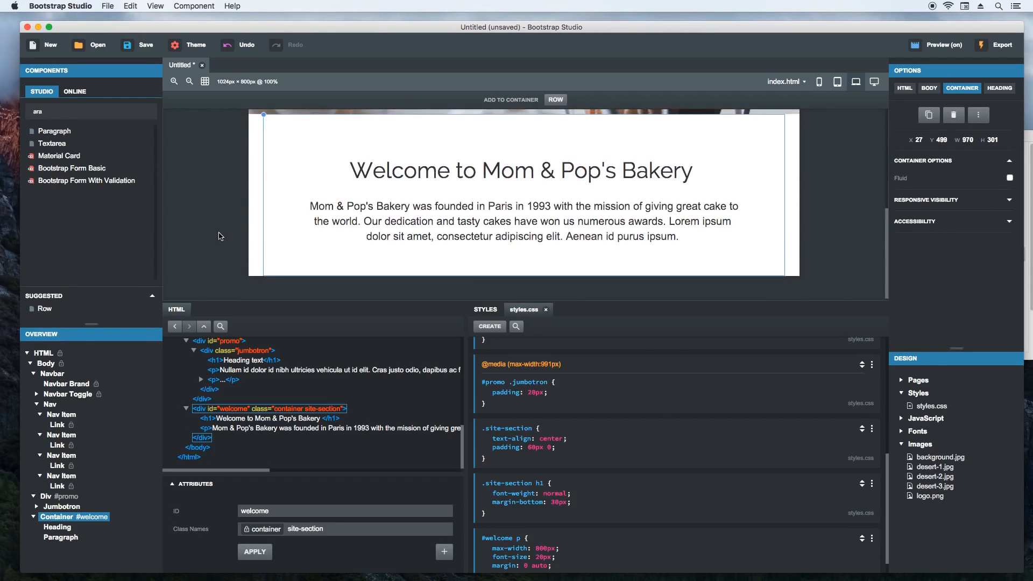
{"action": "scroll", "coordinate": [219, 235], "scroll_direction": "up", "scroll_amount": 1}
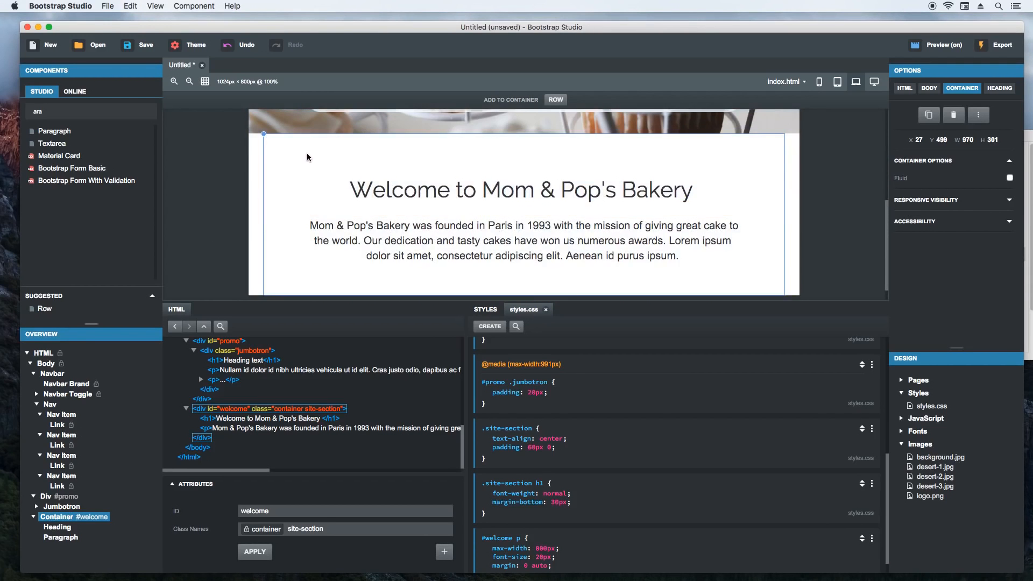
{"action": "left_click", "coordinate": [536, 447]}
{"action": "type", "text": "50px 0 60px"}
{"action": "key", "text": "Return"}
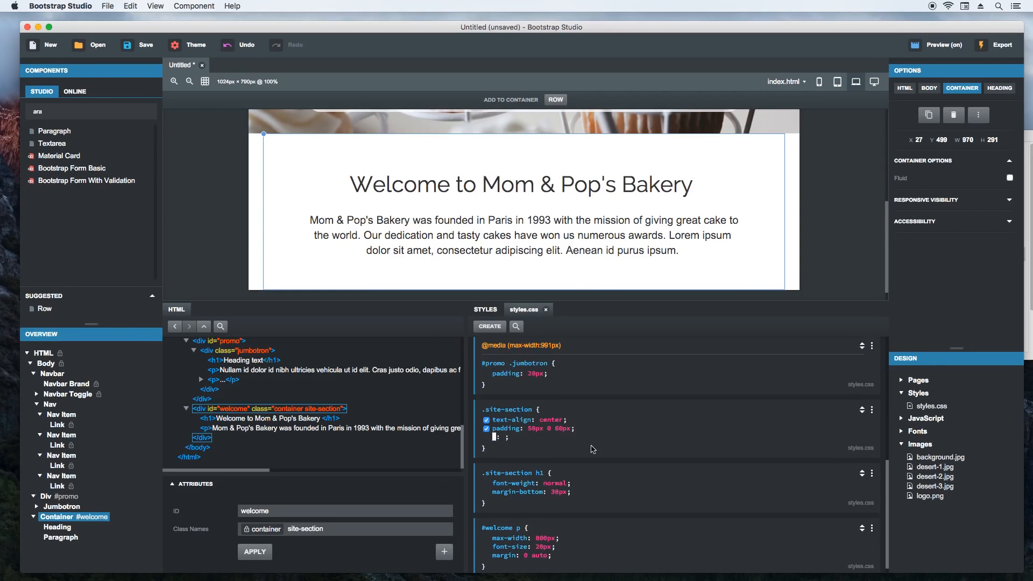
{"action": "left_click", "coordinate": [610, 447]}
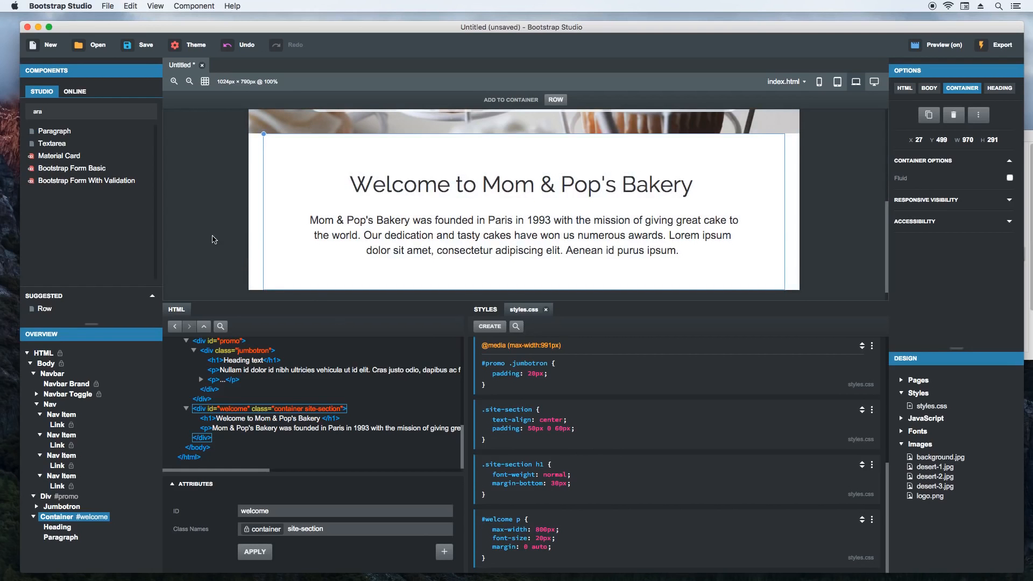
{"action": "scroll", "coordinate": [215, 239], "scroll_direction": "down", "scroll_amount": 1}
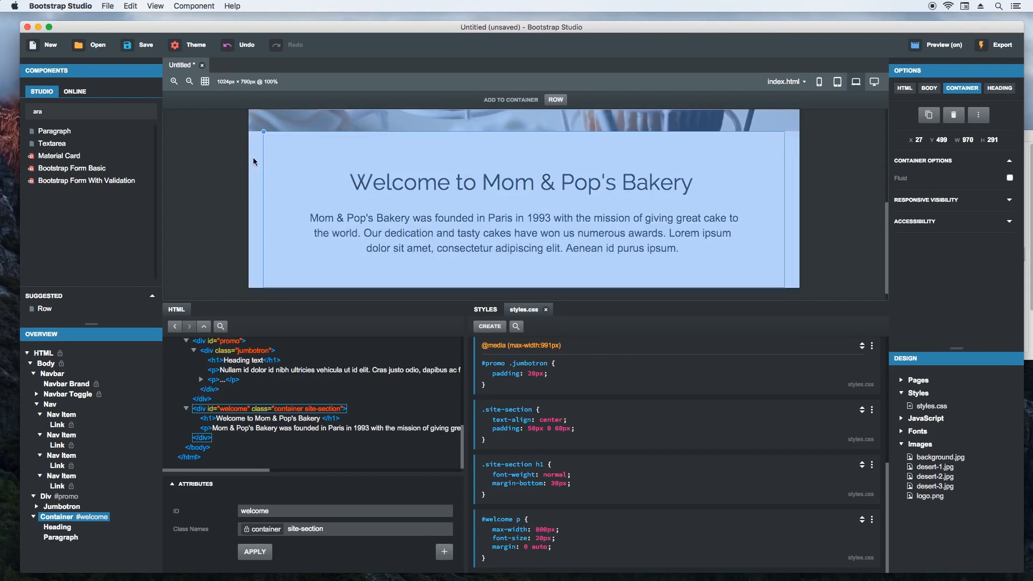
- Duplicate the #welcome container and set the copy's ID to why
{"action": "right_click", "coordinate": [264, 133]}
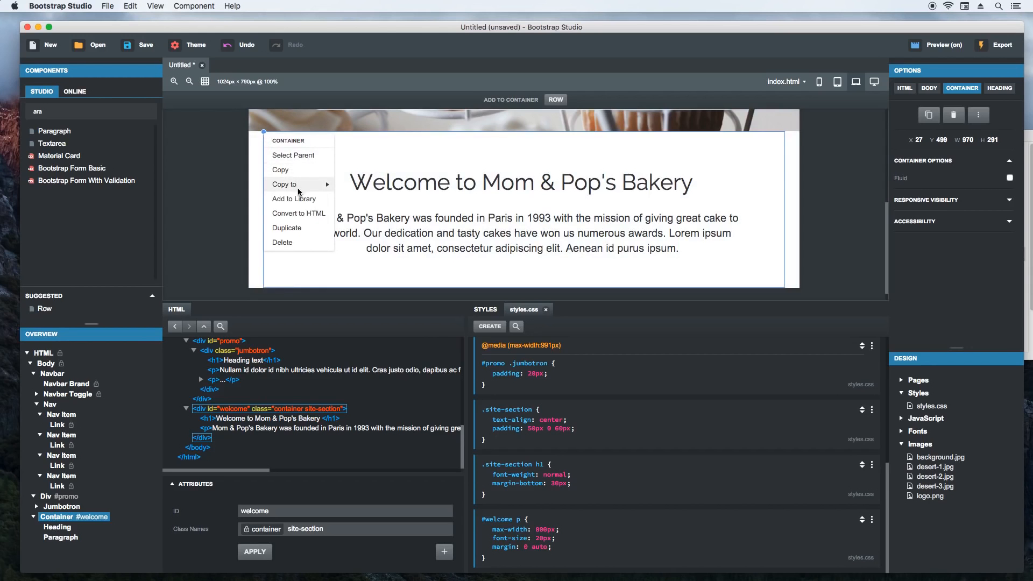
{"action": "left_click", "coordinate": [289, 228]}
{"action": "scroll", "coordinate": [211, 232], "scroll_direction": "down", "scroll_amount": 5}
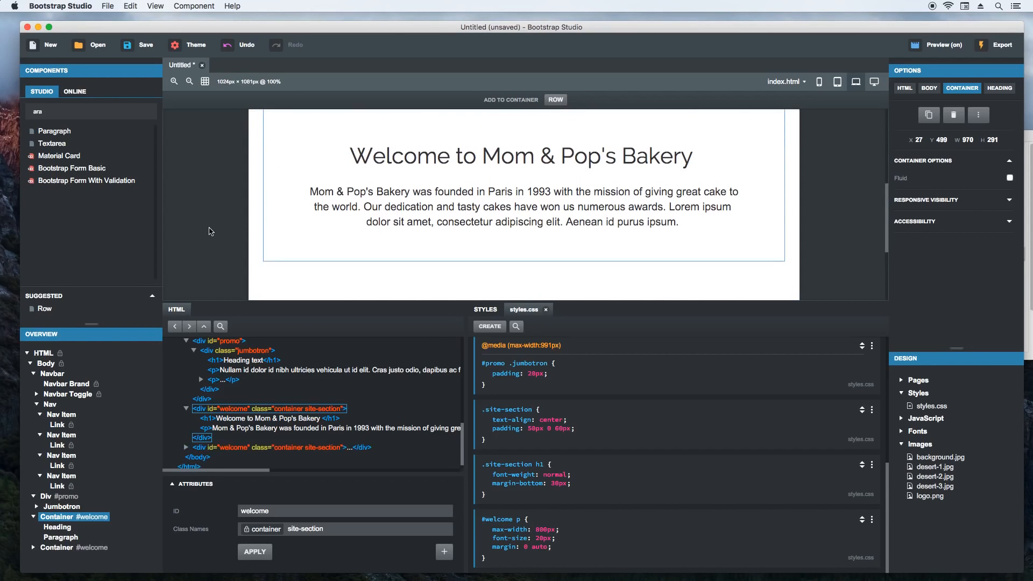
{"action": "left_click", "coordinate": [292, 176]}
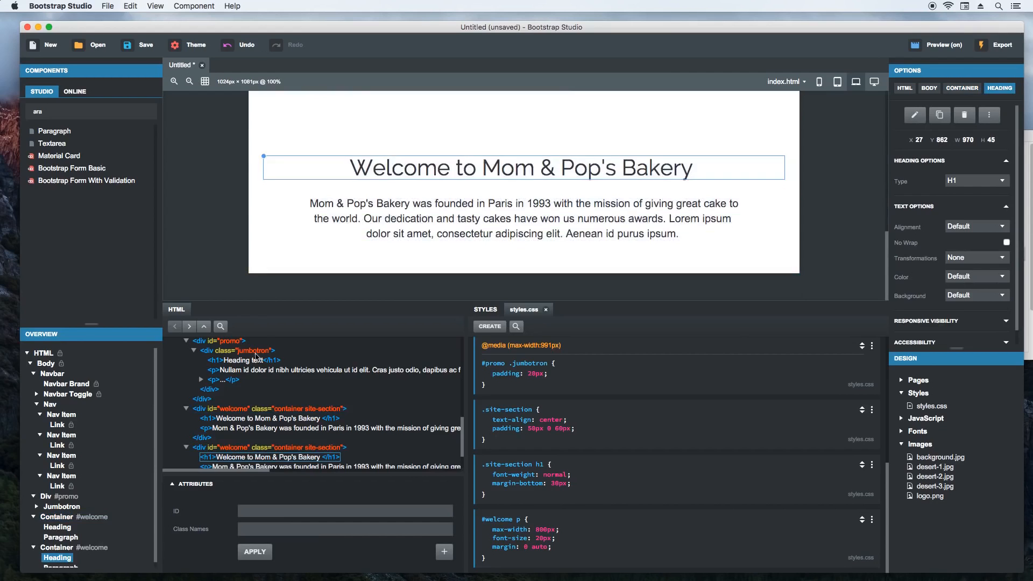
{"action": "left_click", "coordinate": [206, 448]}
{"action": "double_click", "coordinate": [252, 515]}
{"action": "type", "text": "why"}
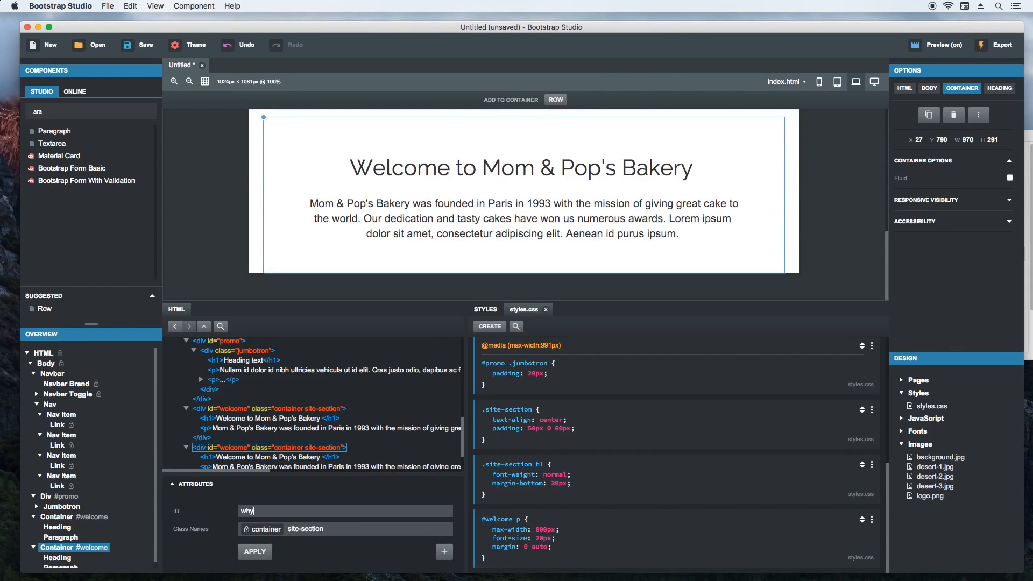
{"action": "key", "text": "Return"}
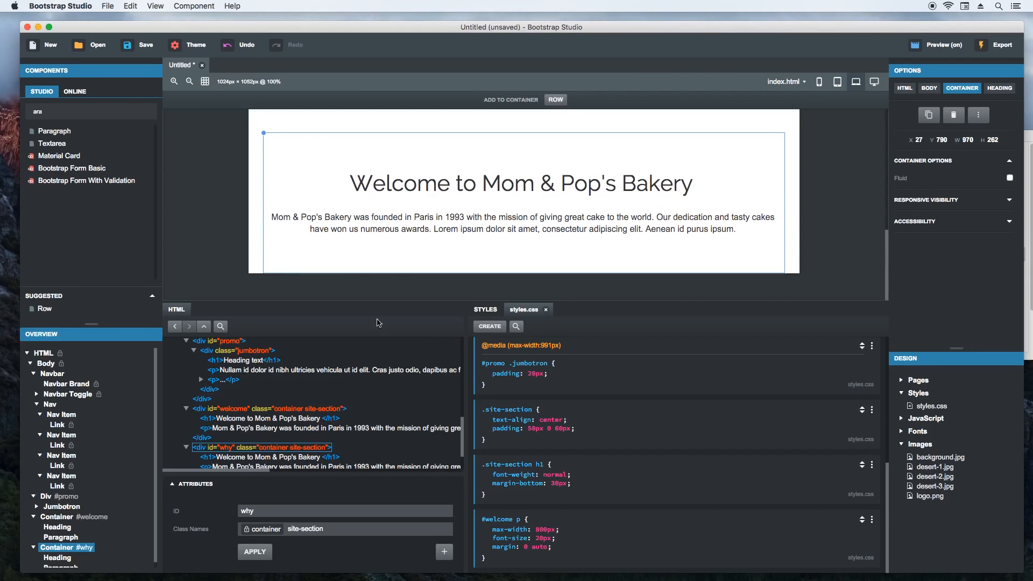
- Delete the paragraph from the #why container and add an empty Row component below its heading
{"action": "left_click", "coordinate": [371, 221]}
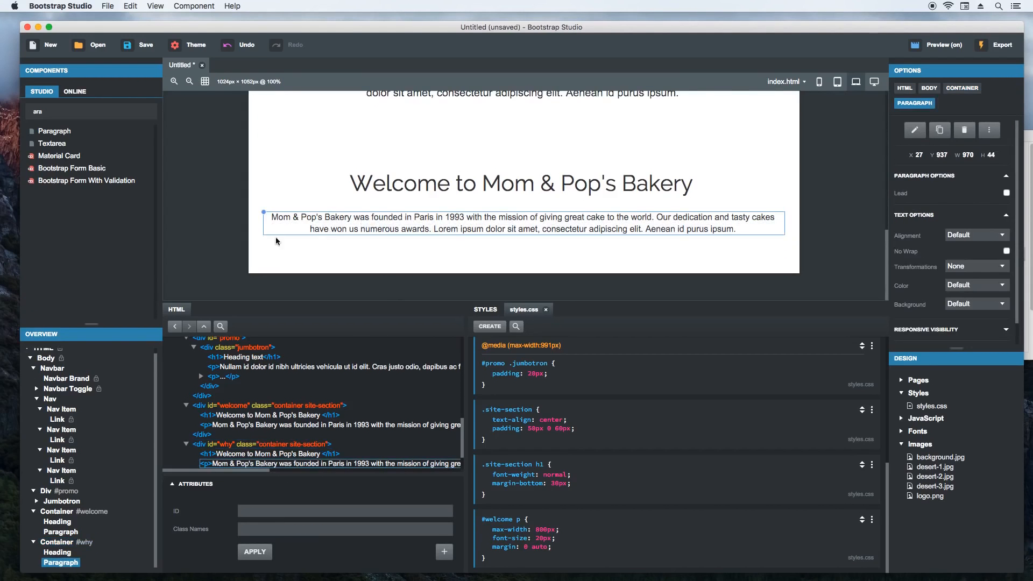
{"action": "key", "text": "Delete"}
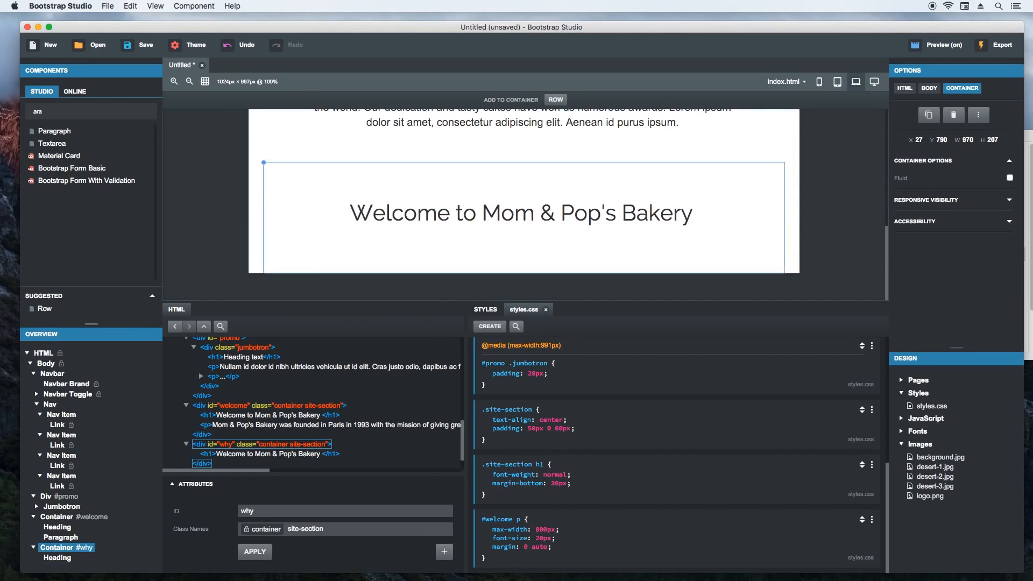
{"action": "key", "text": "BackSpace"}
{"action": "key", "text": "BackSpace"}
{"action": "key", "text": "BackSpace"}
{"action": "type", "text": "row"}
{"action": "left_click_drag", "start_coordinate": [54, 131], "coordinate": [402, 270]}
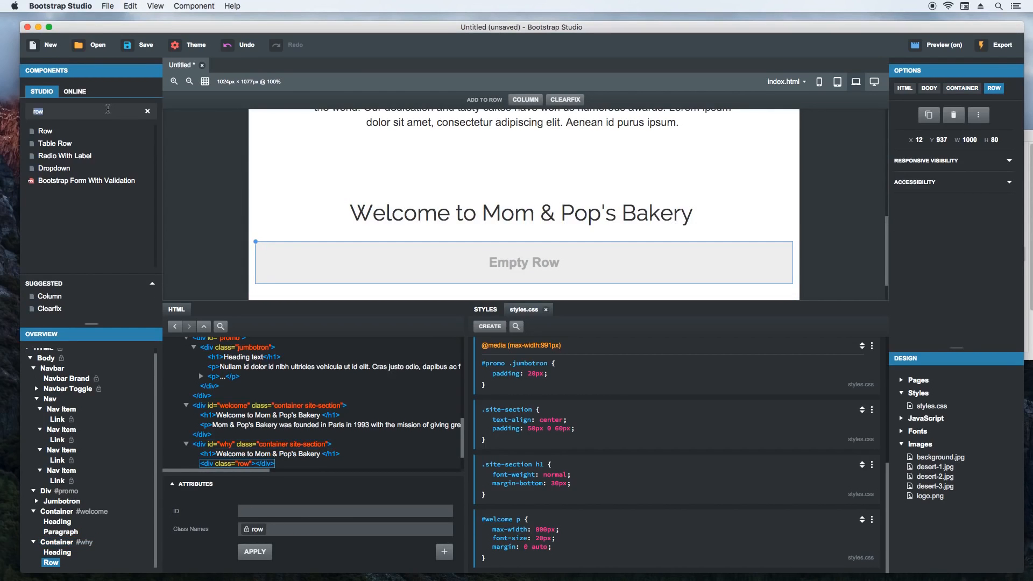
- Add a Column component to the empty row and set its MD column size to 4
{"action": "type", "text": "column"}
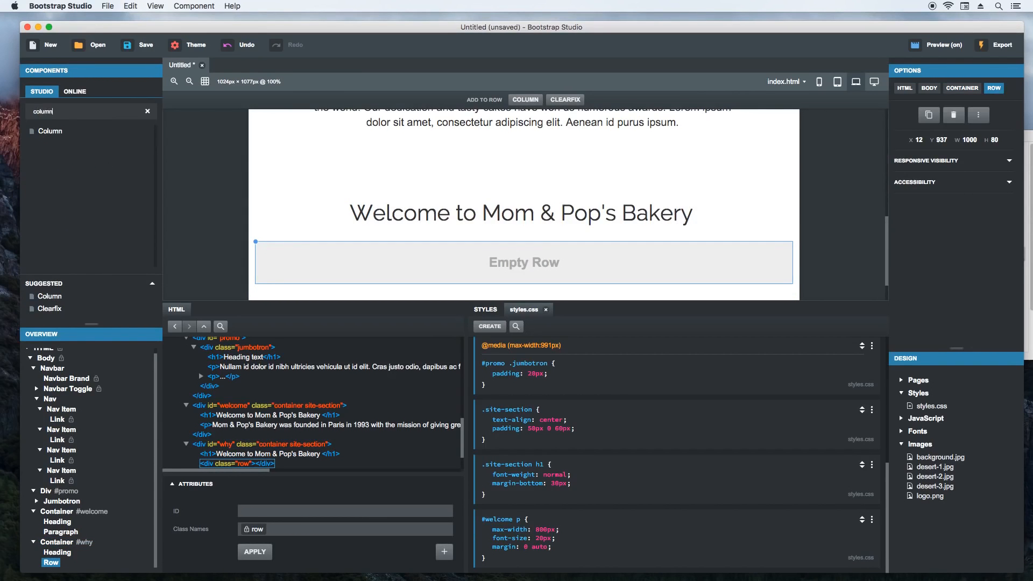
{"action": "left_click_drag", "start_coordinate": [104, 127], "coordinate": [365, 265]}
{"action": "left_click", "coordinate": [374, 264]}
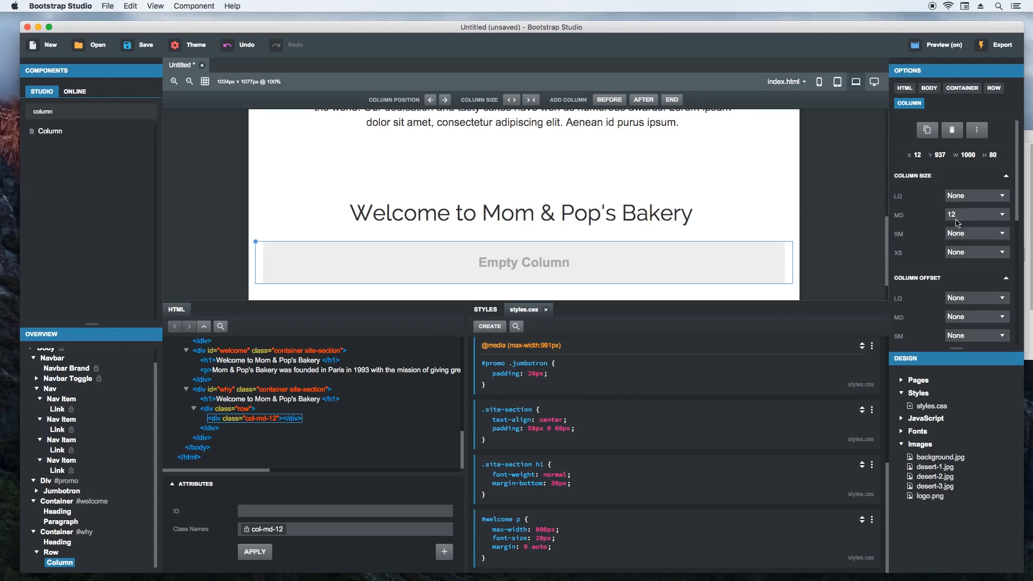
{"action": "left_click", "coordinate": [963, 217]}
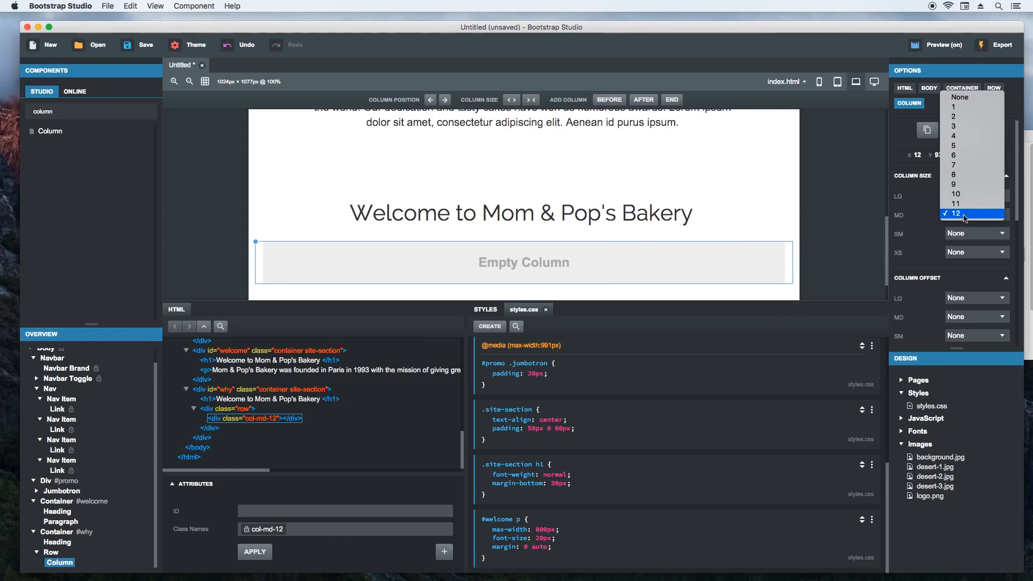
{"action": "left_click", "coordinate": [967, 142]}
{"action": "mouse_move", "coordinate": [1017, 207]}
{"action": "left_mouse_down"}
{"action": "mouse_move", "coordinate": [1021, 274]}
{"action": "mouse_move", "coordinate": [1023, 192]}
{"action": "left_mouse_up"}
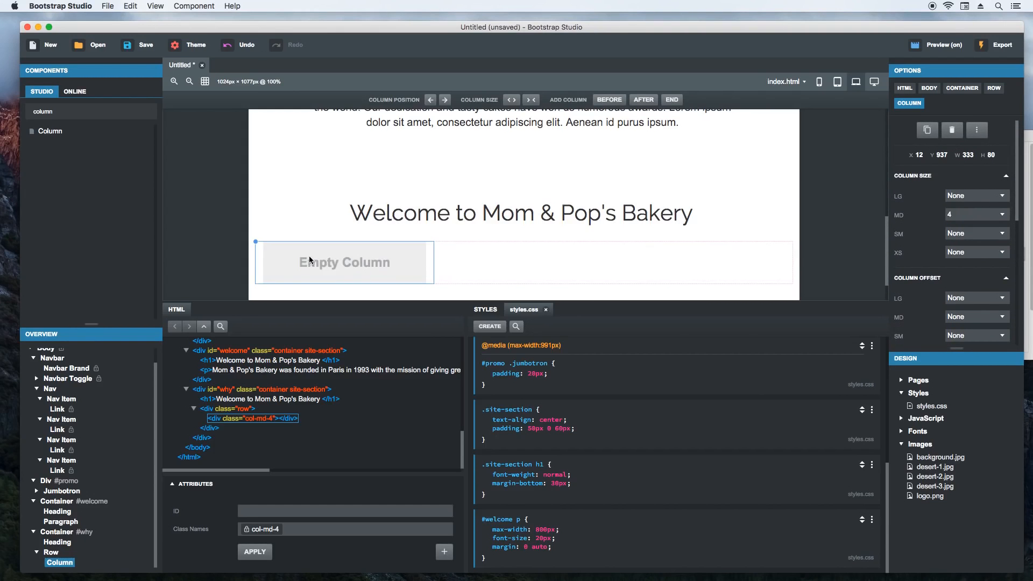
- Add a Heading of type H2 to the column, with a Paragraph component beneath it
{"action": "double_click", "coordinate": [92, 118]}
{"action": "type", "text": "head"}
{"action": "left_click_drag", "start_coordinate": [64, 145], "coordinate": [302, 263]}
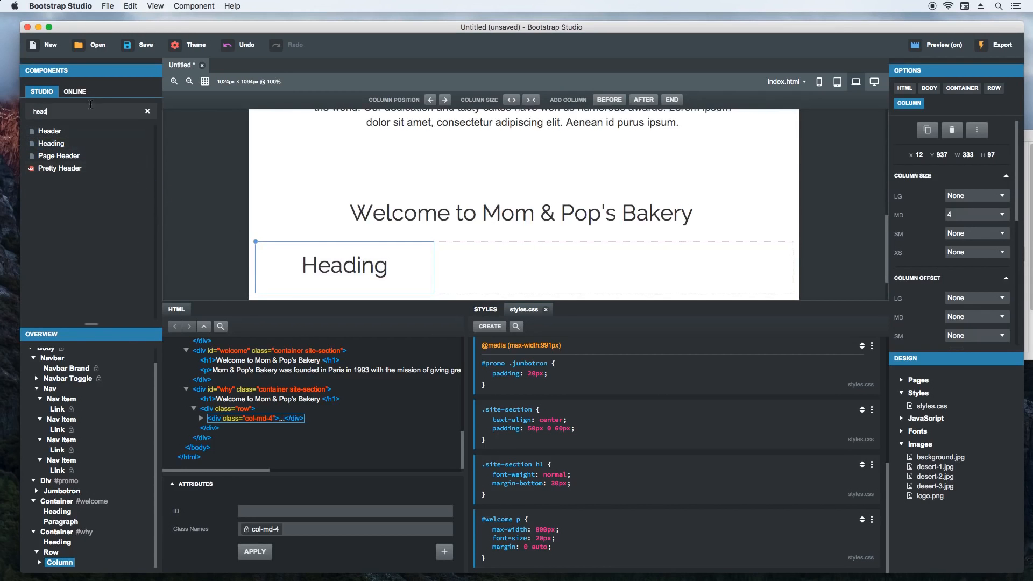
{"action": "left_click", "coordinate": [339, 264]}
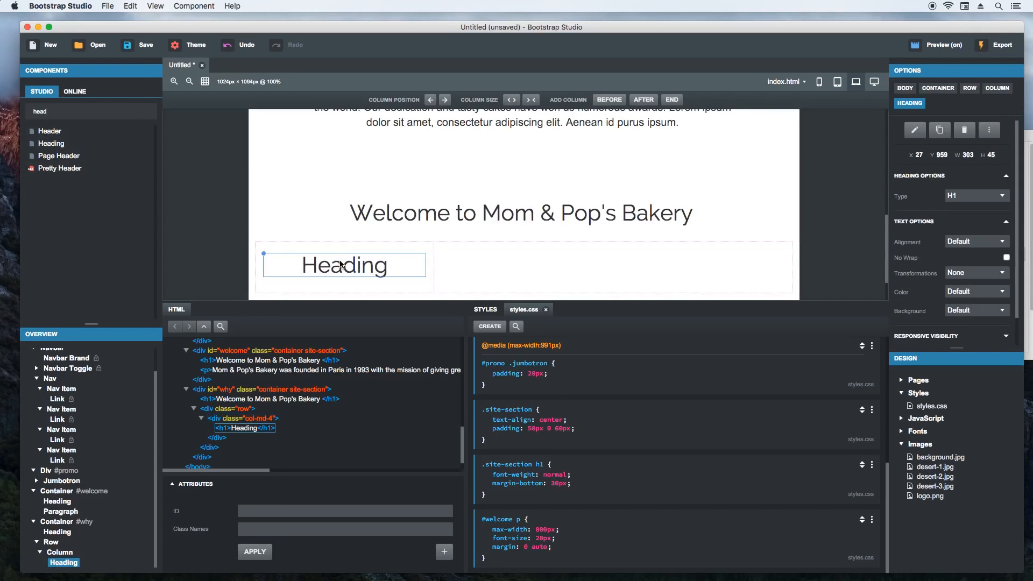
{"action": "left_click", "coordinate": [985, 198]}
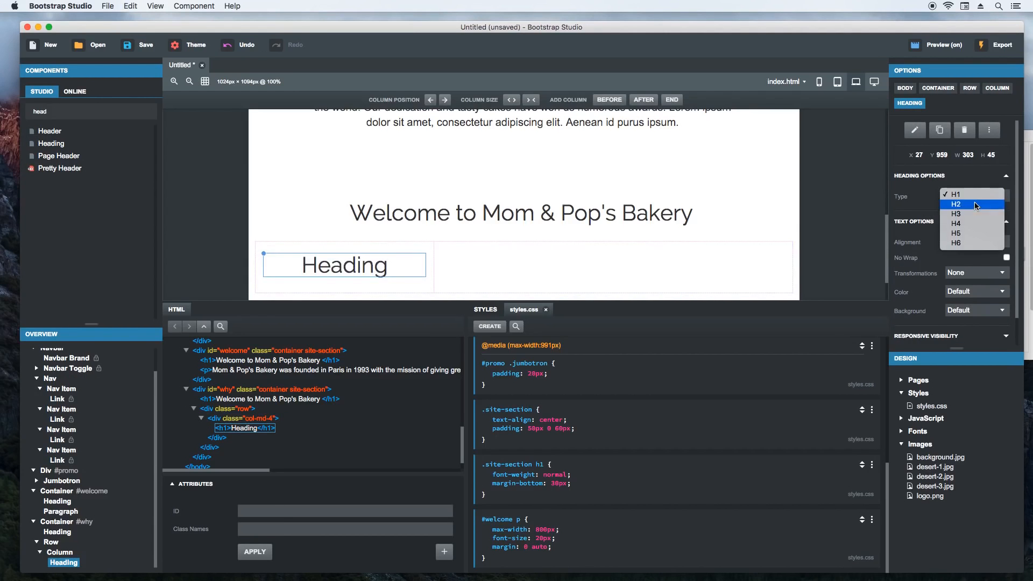
{"action": "left_click", "coordinate": [976, 205]}
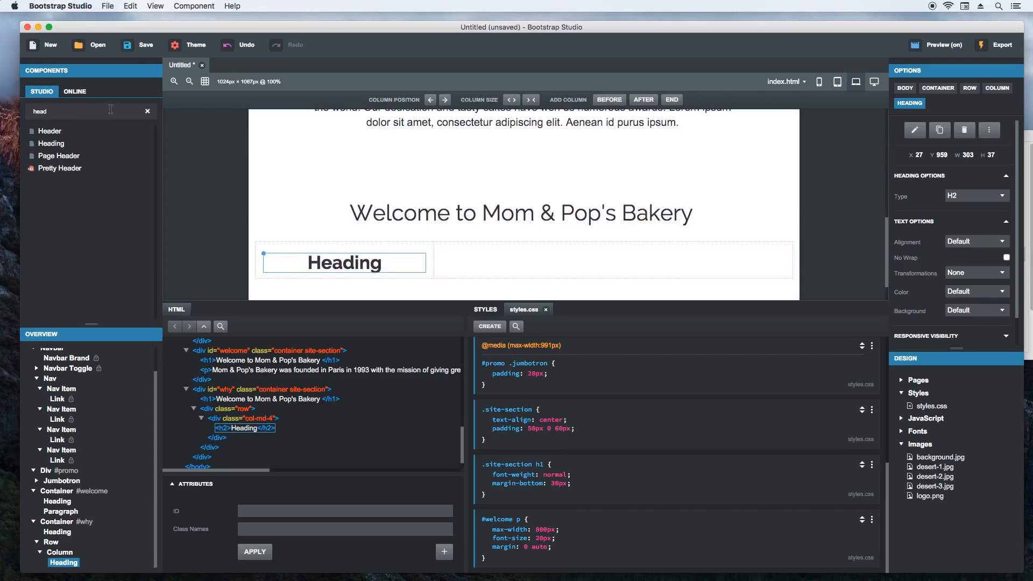
{"action": "type", "text": "arag"}
{"action": "left_click_drag", "start_coordinate": [54, 130], "coordinate": [333, 235]}
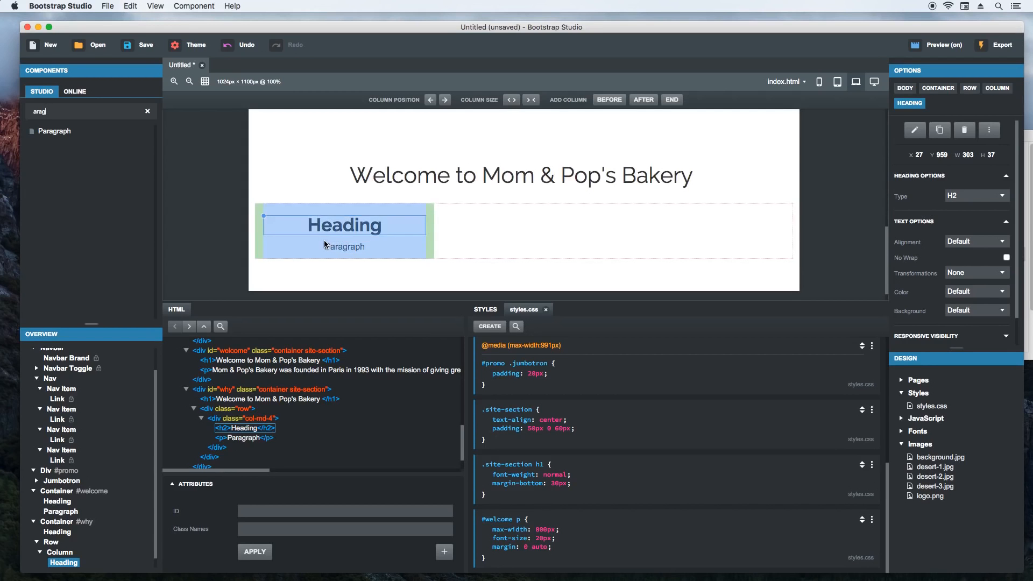
- Copy "Why Choose Us" from website.txt in TextEdit and replace the #why section's main heading text with it in Bootstrap Studio
{"action": "key", "text": "super+Tab"}
{"action": "key", "text": "super+Tab"}
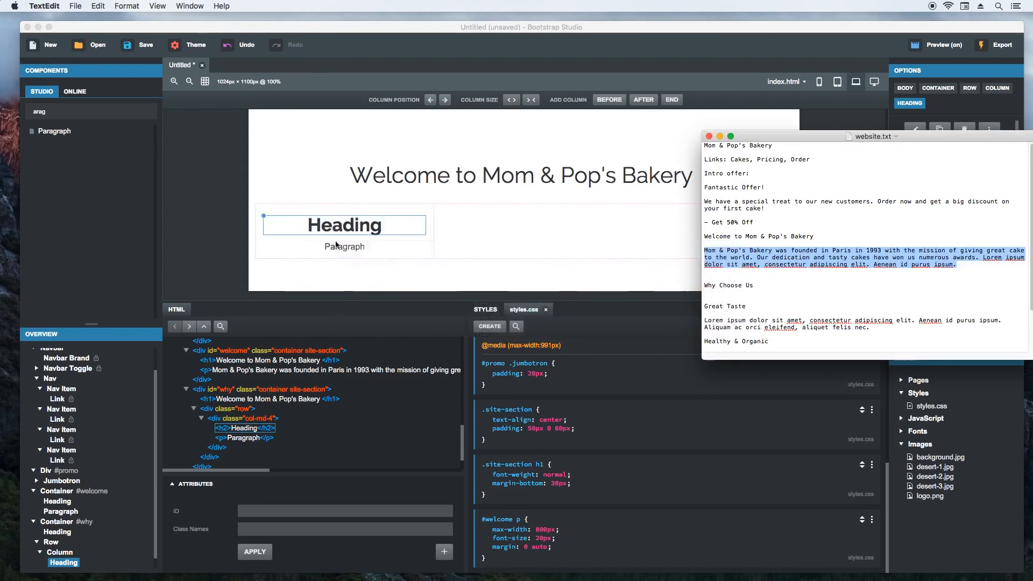
{"action": "left_click_drag", "start_coordinate": [793, 132], "coordinate": [706, 116]}
{"action": "right_click", "coordinate": [810, 241]}
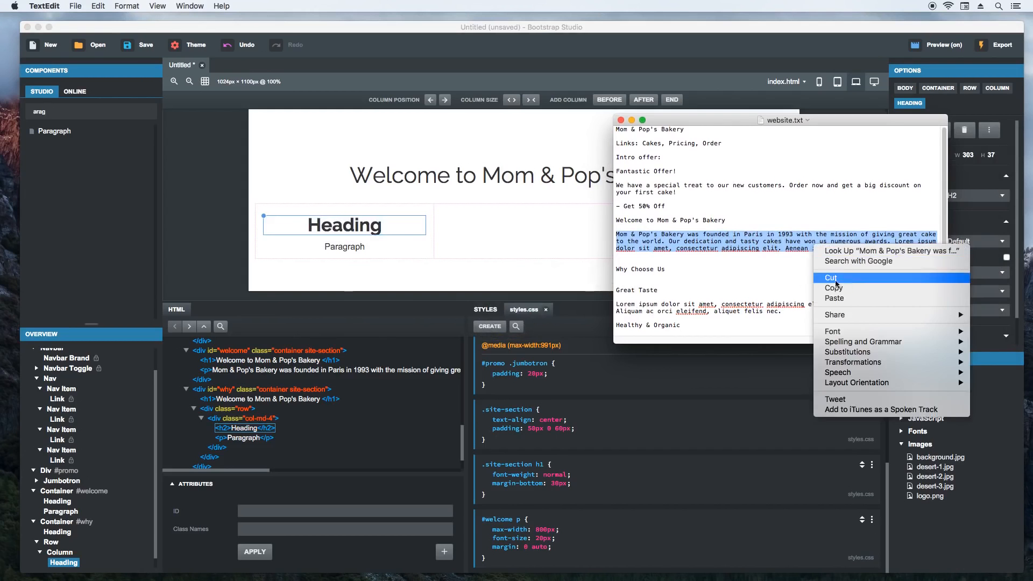
{"action": "left_click", "coordinate": [761, 281]}
{"action": "left_click_drag", "start_coordinate": [666, 268], "coordinate": [615, 268]}
{"action": "key", "text": "super+c"}
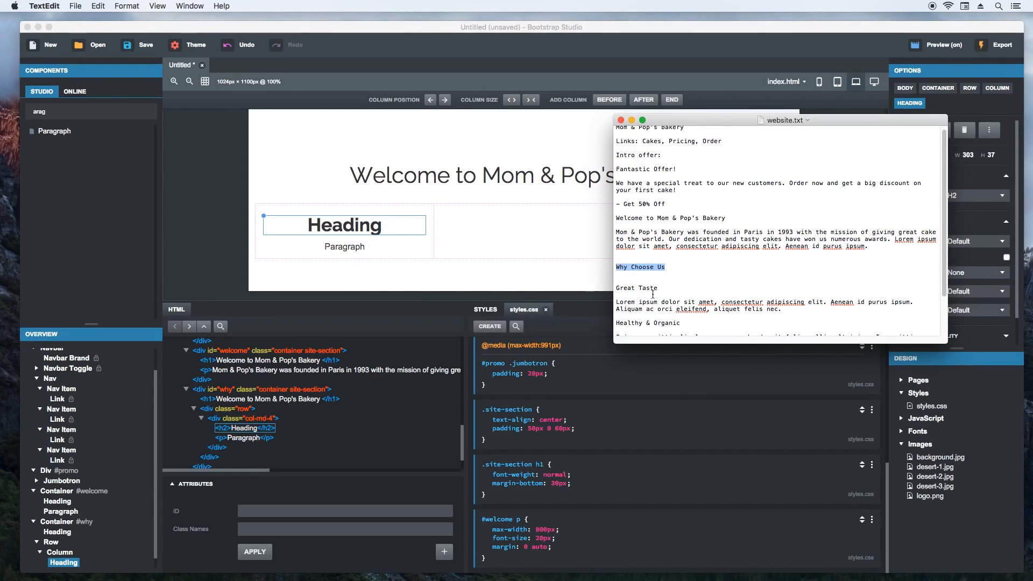
{"action": "double_click", "coordinate": [514, 178]}
{"action": "key", "text": "super+v"}
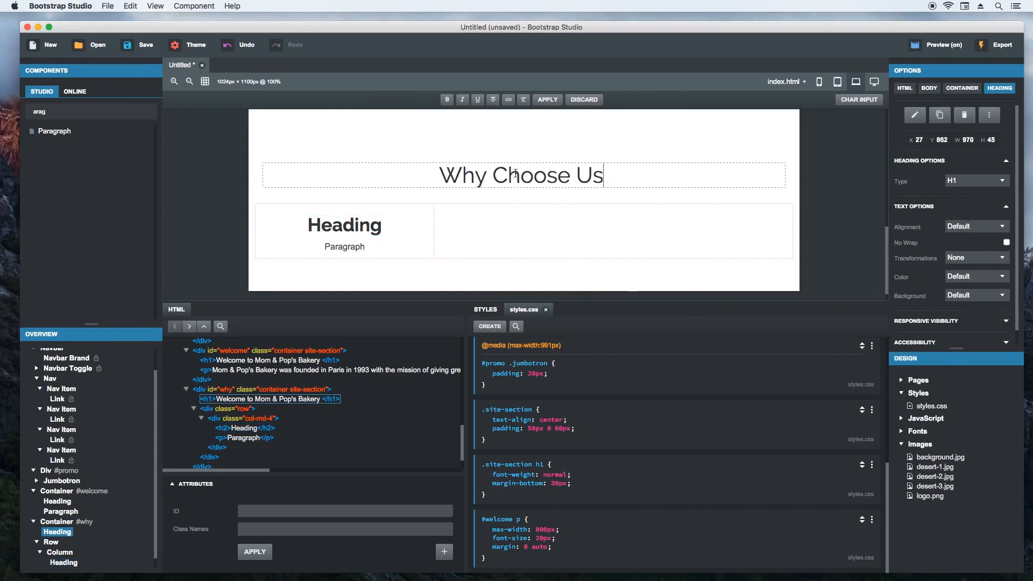
{"action": "key", "text": "Escape"}
- Copy "Great Taste" from website.txt in TextEdit and replace the column's H2 text with it in Bootstrap Studio
{"action": "key", "text": "super+Tab"}
{"action": "left_click_drag", "start_coordinate": [658, 287], "coordinate": [614, 287]}
{"action": "key", "text": "super+c"}
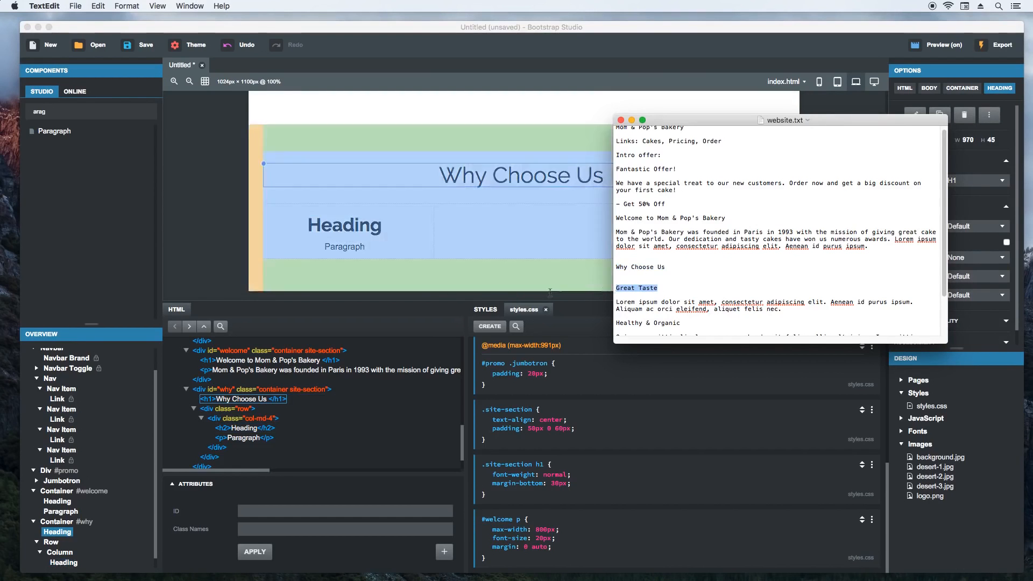
{"action": "double_click", "coordinate": [349, 224]}
{"action": "key", "text": "super+a"}
{"action": "key", "text": "super+v"}
{"action": "key", "text": "Escape"}
- Copy the Lorem ipsum text under Great Taste in TextEdit's website.txt and replace the column's placeholder paragraph with it in Bootstrap Studio
{"action": "key", "text": "super+Tab"}
{"action": "left_click_drag", "start_coordinate": [786, 309], "coordinate": [616, 303]}
{"action": "key", "text": "super+c"}
{"action": "key", "text": "super+Tab"}
{"action": "double_click", "coordinate": [344, 247]}
{"action": "key", "text": "super+a"}
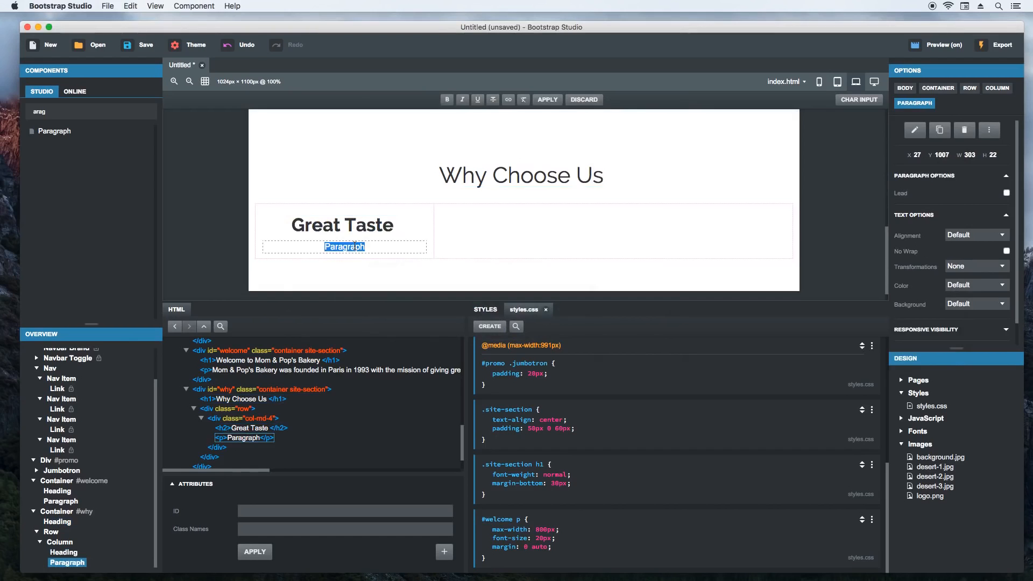
{"action": "key", "text": "super+v"}
{"action": "key", "text": "Escape"}
- Add the class item to the column and place an Icon component above its Great Taste heading
{"action": "left_click", "coordinate": [430, 221]}
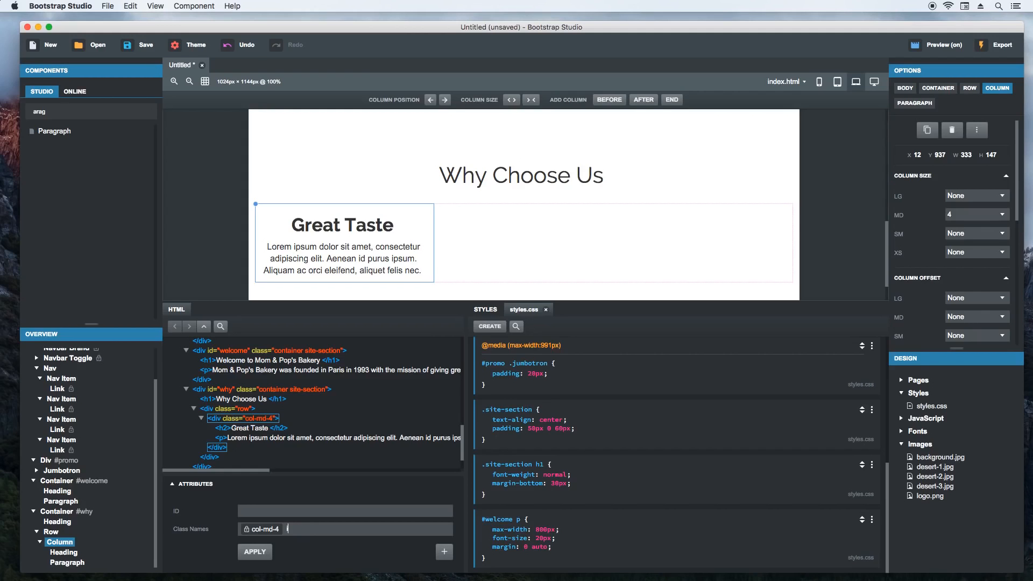
{"action": "left_click", "coordinate": [256, 552]}
{"action": "type", "text": "icon"}
{"action": "left_click_drag", "start_coordinate": [54, 134], "coordinate": [337, 213]}
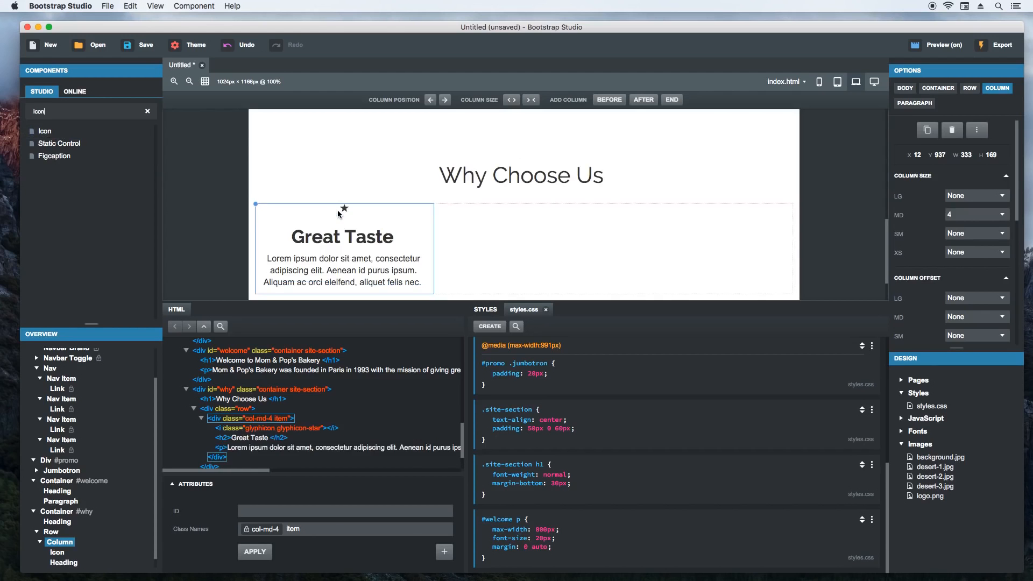
- Change the column's star icon to the Font Awesome fa-birthday-cake icon, searching for cake
{"action": "double_click", "coordinate": [343, 208]}
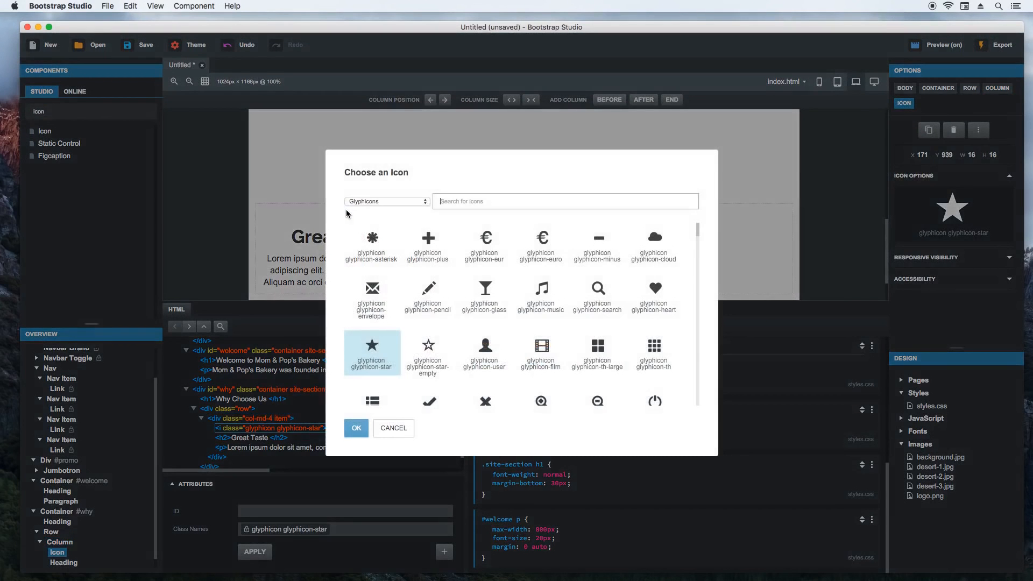
{"action": "left_click", "coordinate": [465, 204]}
{"action": "type", "text": "cake"}
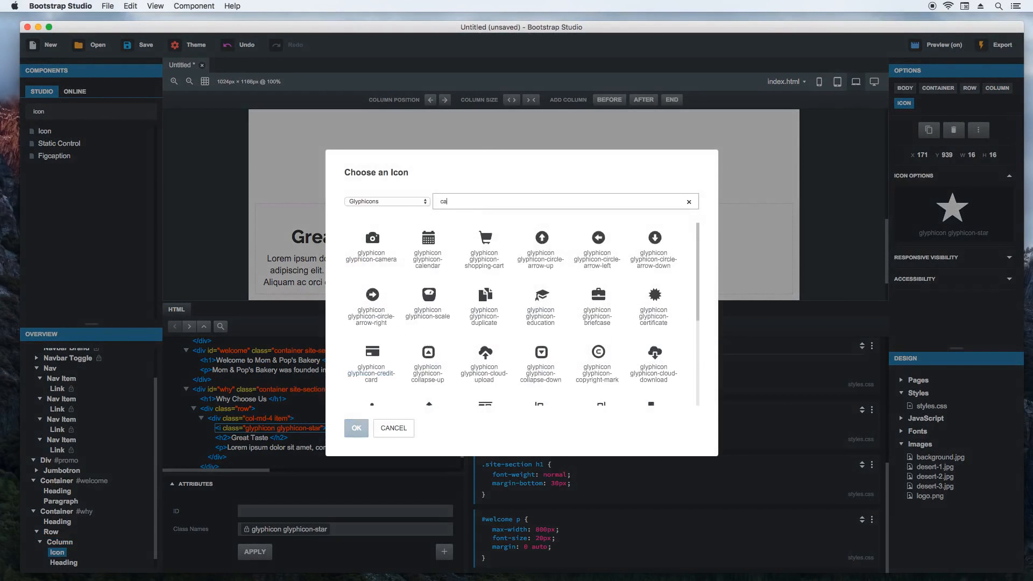
{"action": "left_click", "coordinate": [422, 203]}
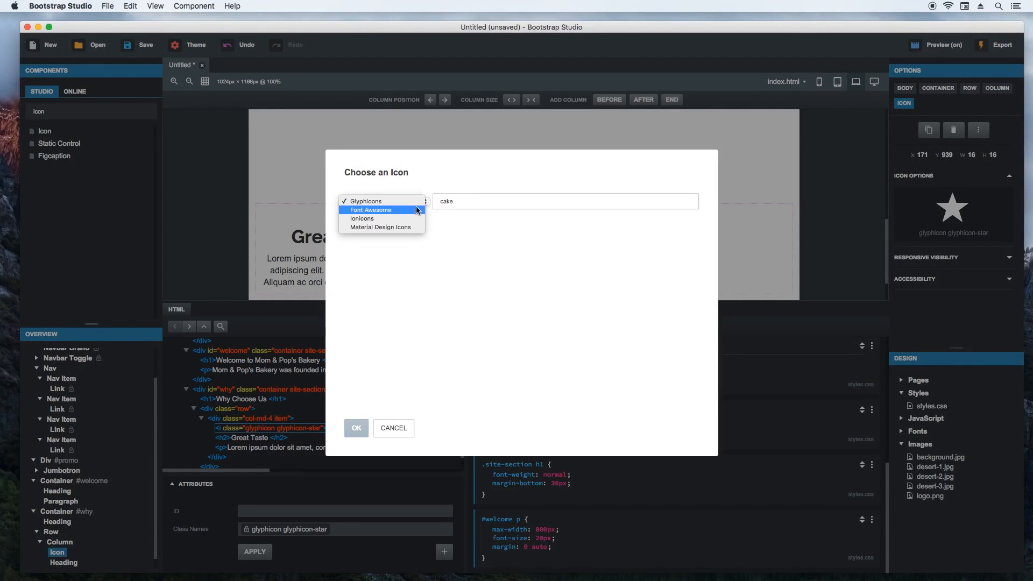
{"action": "left_click", "coordinate": [407, 210]}
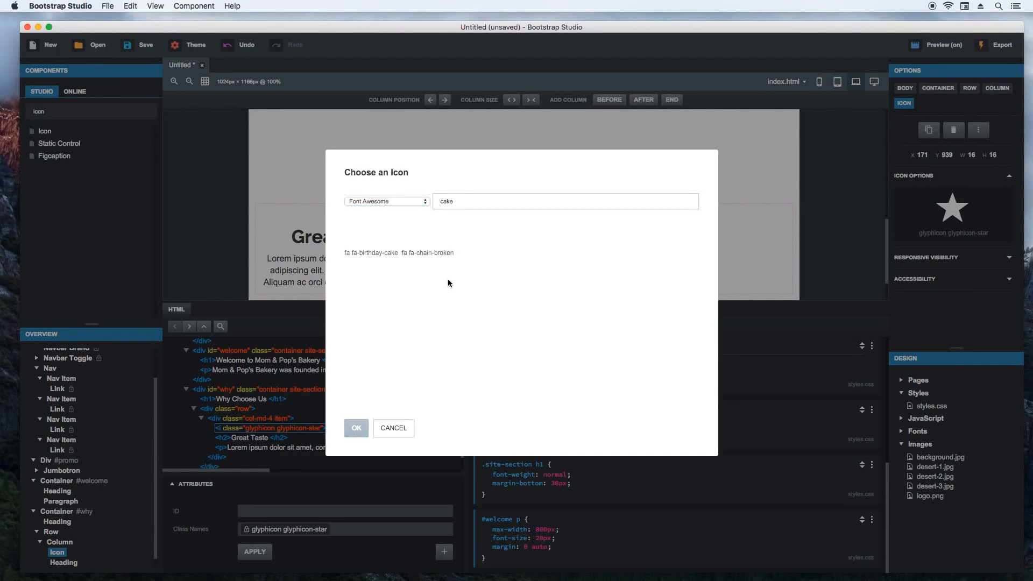
{"action": "left_click", "coordinate": [371, 240]}
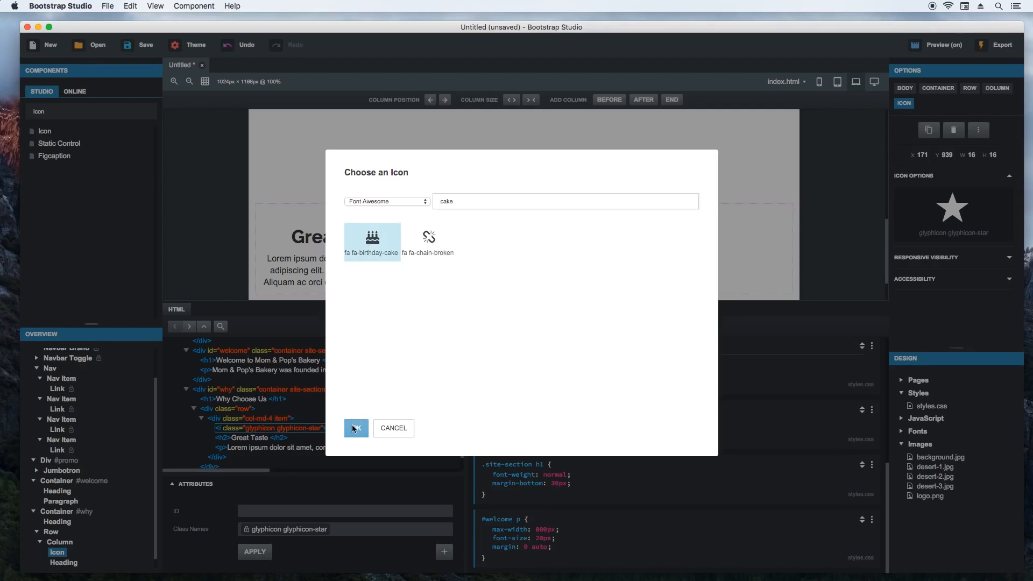
{"action": "left_click", "coordinate": [355, 429]}
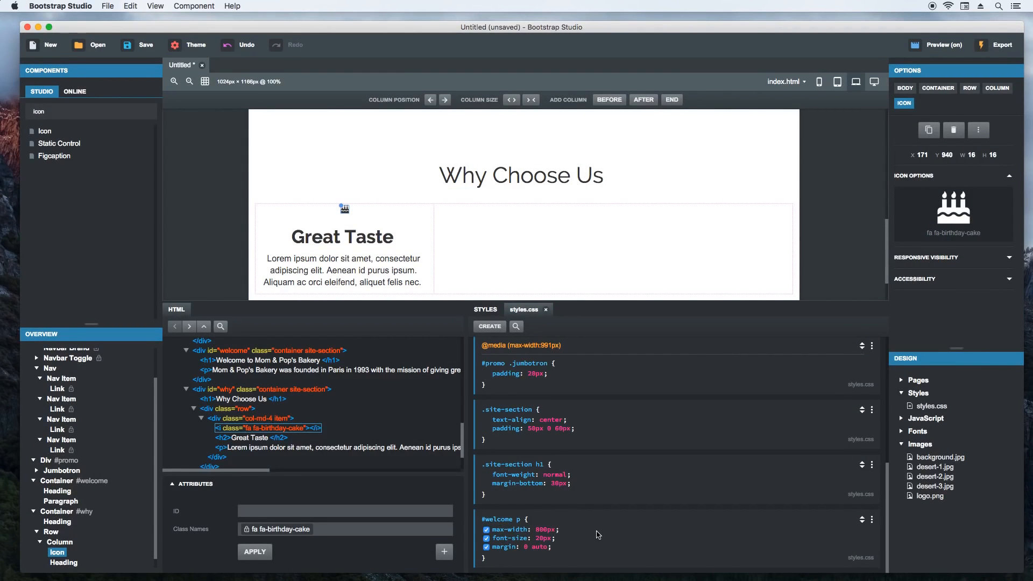
- Create a #why .item i rule after the #welcome p rule, with font-size 40px
{"action": "left_click", "coordinate": [568, 570]}
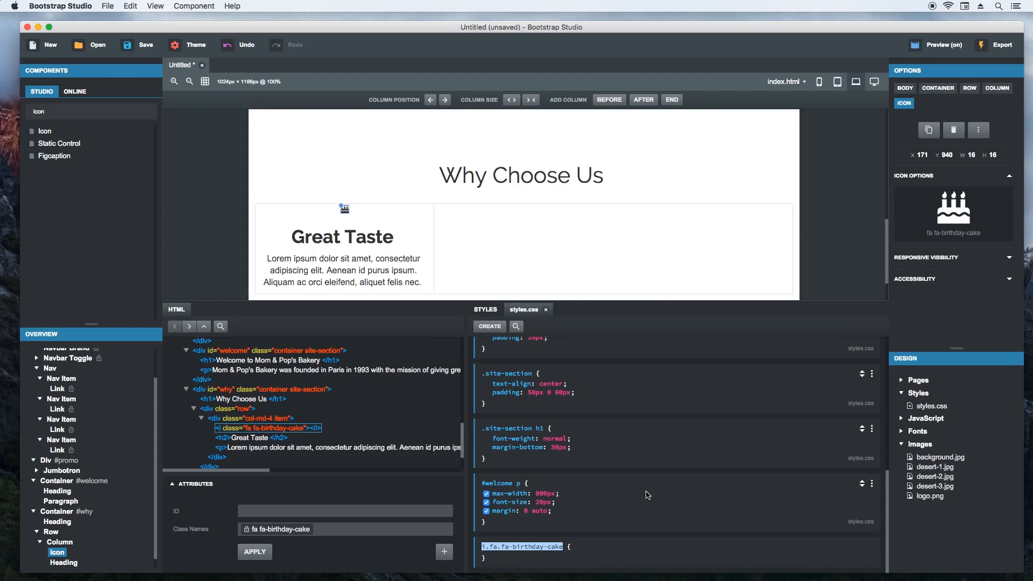
{"action": "type", "text": "#why .item i"}
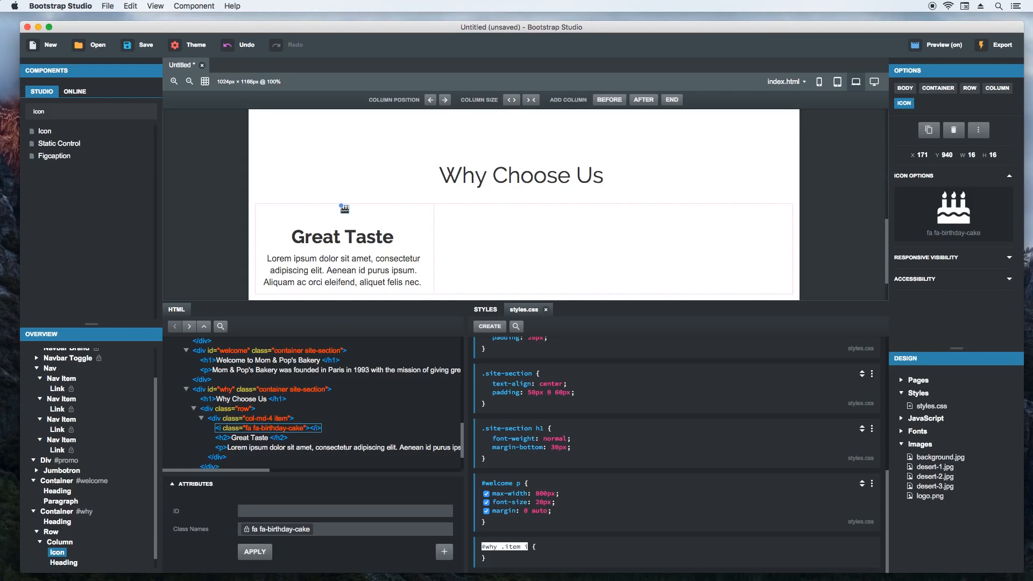
{"action": "key", "text": "Return"}
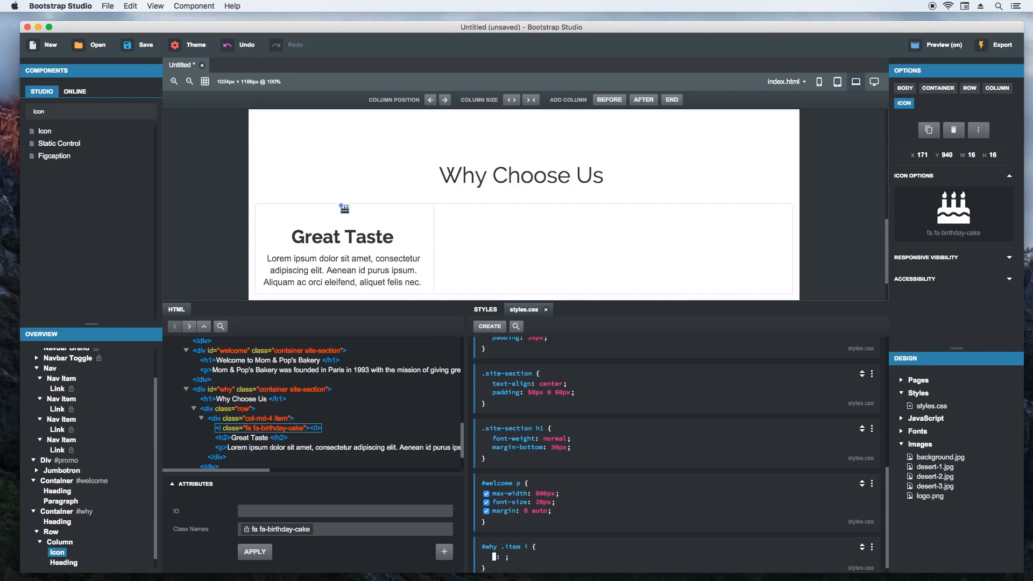
{"action": "type", "text": "font-size: ;"}
{"action": "key", "text": "Tab"}
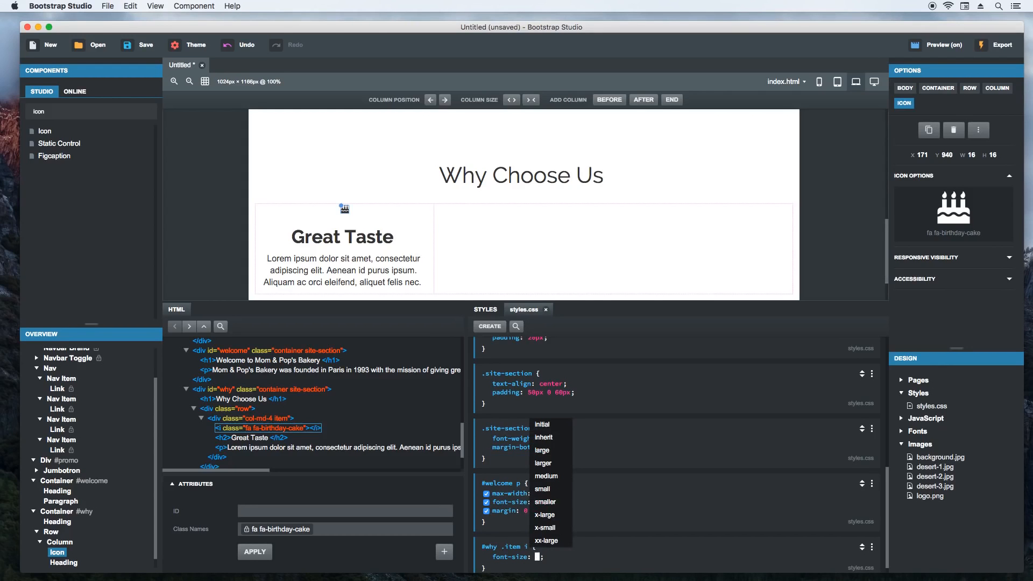
{"action": "type", "text": "40px"}
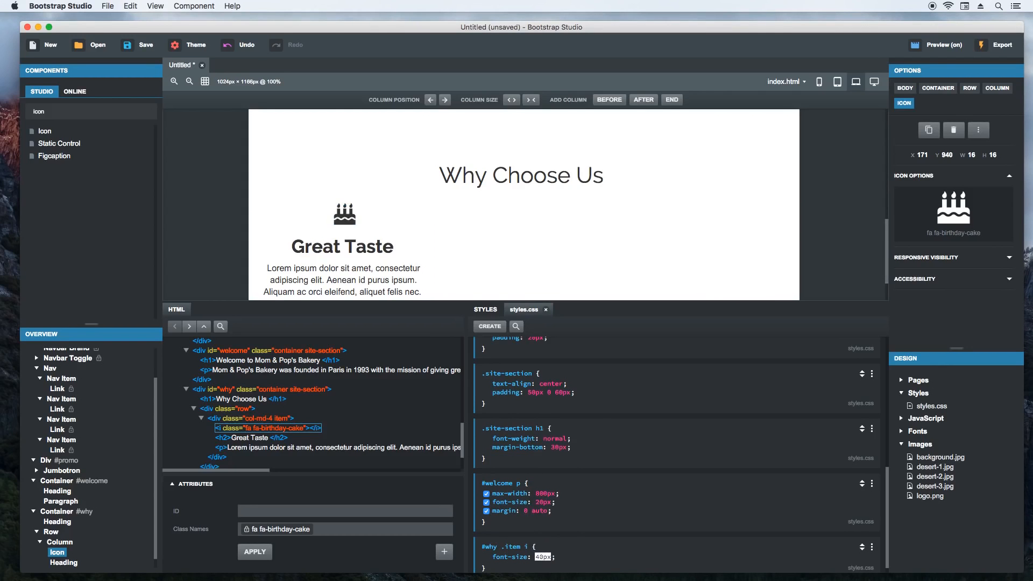
- Set the font-size in the #why .item i rule to 42px
{"action": "key", "text": "Up"}
{"action": "key", "text": "Up"}
{"action": "key", "text": "Up"}
{"action": "key", "text": "Down"}
{"action": "key", "text": "Return"}
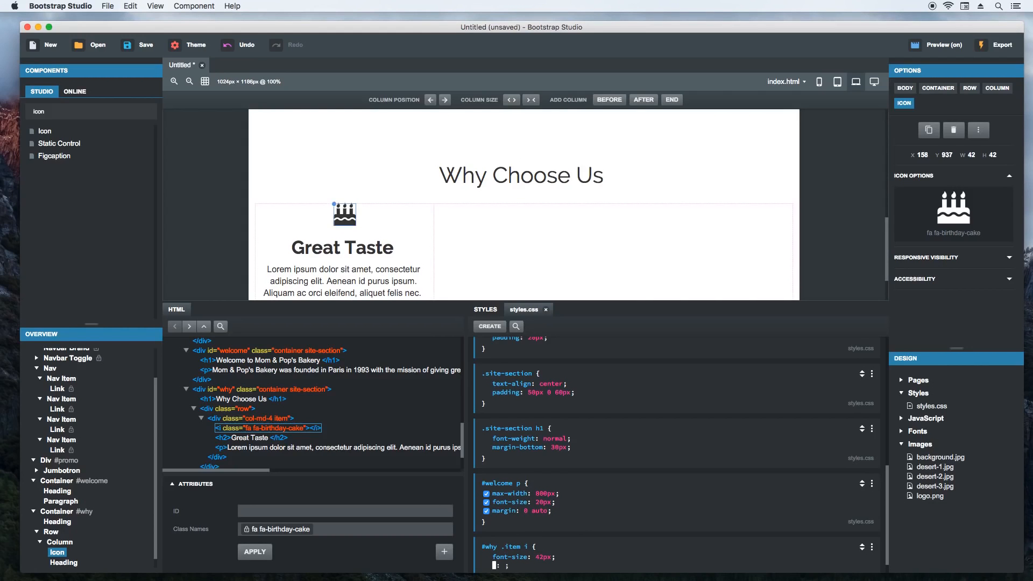
{"action": "key", "text": "Escape"}
- Create a #why .item h2 rule after the #why .item i rule, with font-weight normal
{"action": "left_click", "coordinate": [490, 326]}
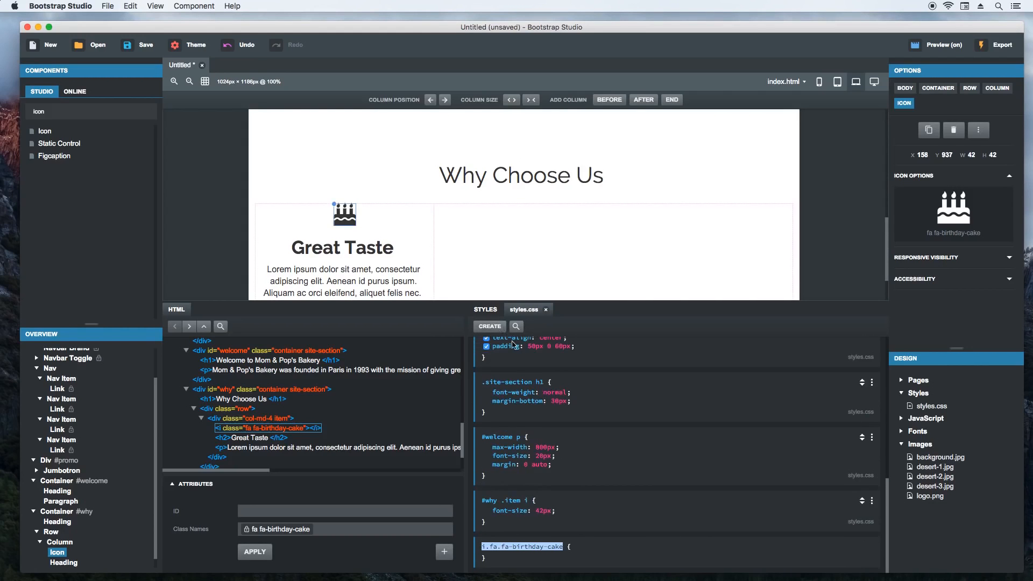
{"action": "type", "text": "@"}
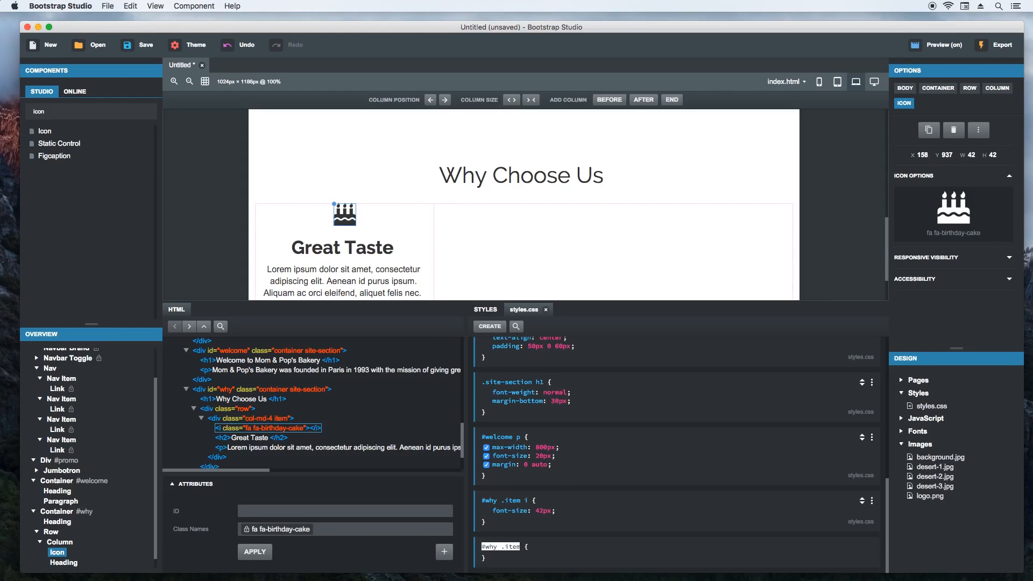
{"action": "key", "text": "Return"}
{"action": "type", "text": "font-weight"}
{"action": "key", "text": "Return"}
{"action": "type", "text": "normal"}
{"action": "key", "text": "Return"}
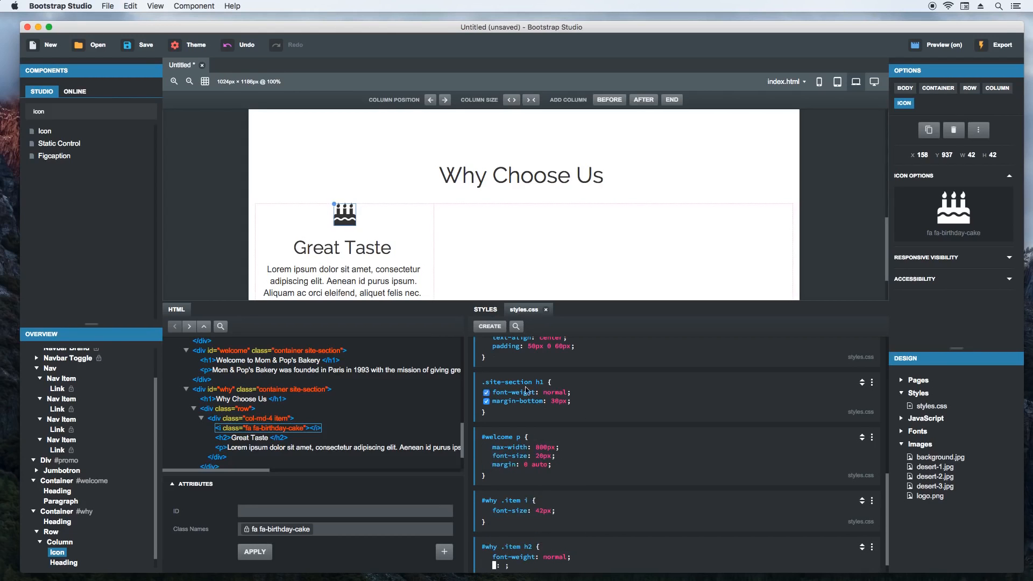
{"action": "left_click", "coordinate": [222, 253]}
- Duplicate the Great Taste column twice to fill the Why Choose Us row with three columns
{"action": "scroll", "coordinate": [218, 241], "scroll_direction": "down", "scroll_amount": 3}
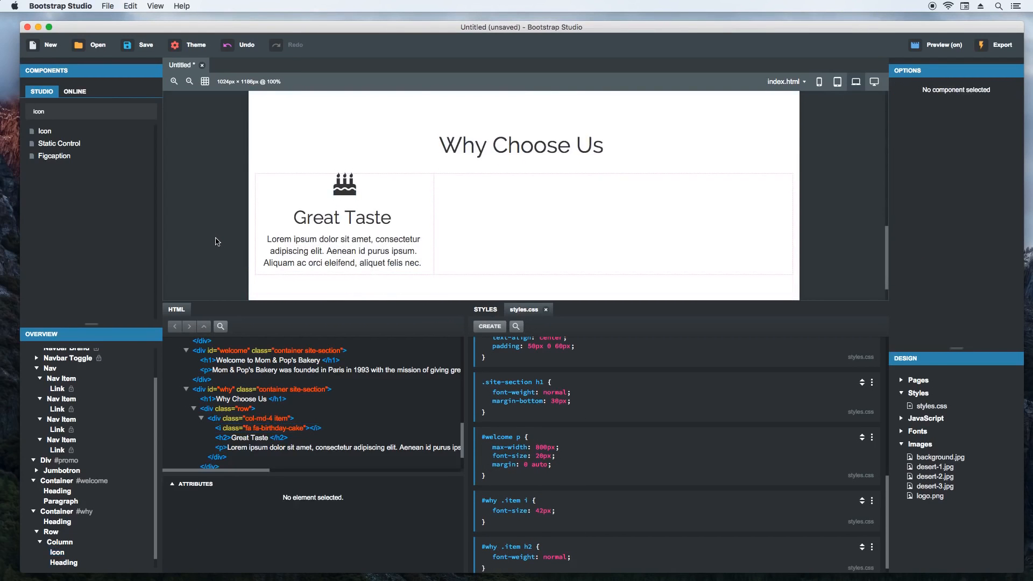
{"action": "left_click", "coordinate": [394, 243]}
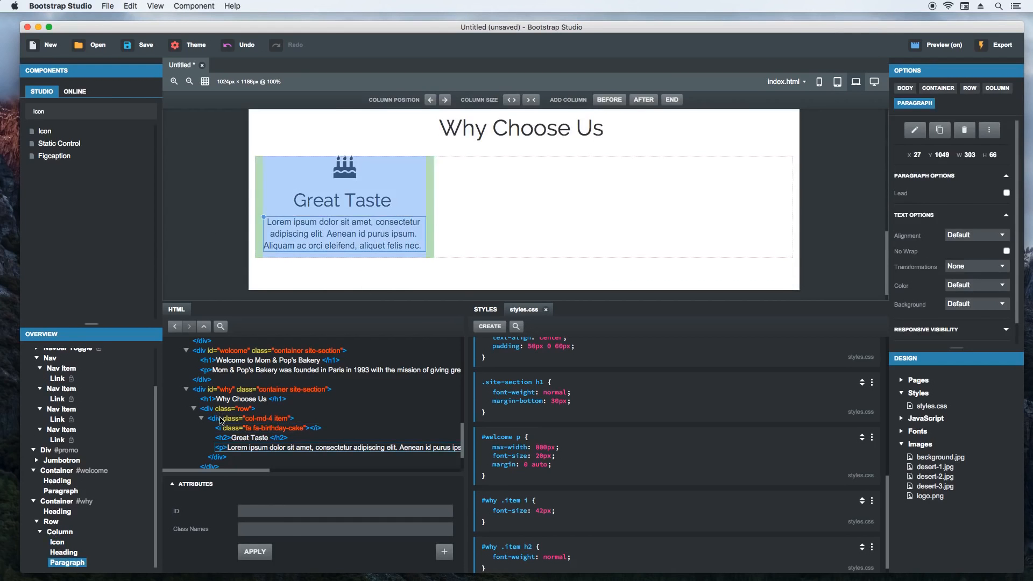
{"action": "right_click", "coordinate": [257, 157]}
{"action": "left_click", "coordinate": [281, 252]}
{"action": "right_click", "coordinate": [256, 156]}
{"action": "left_click", "coordinate": [281, 252]}
- Copy Healthy & Organic from TextEdit's website.txt and replace the second column's heading with it in Bootstrap Studio
{"action": "key", "text": "super+Tab"}
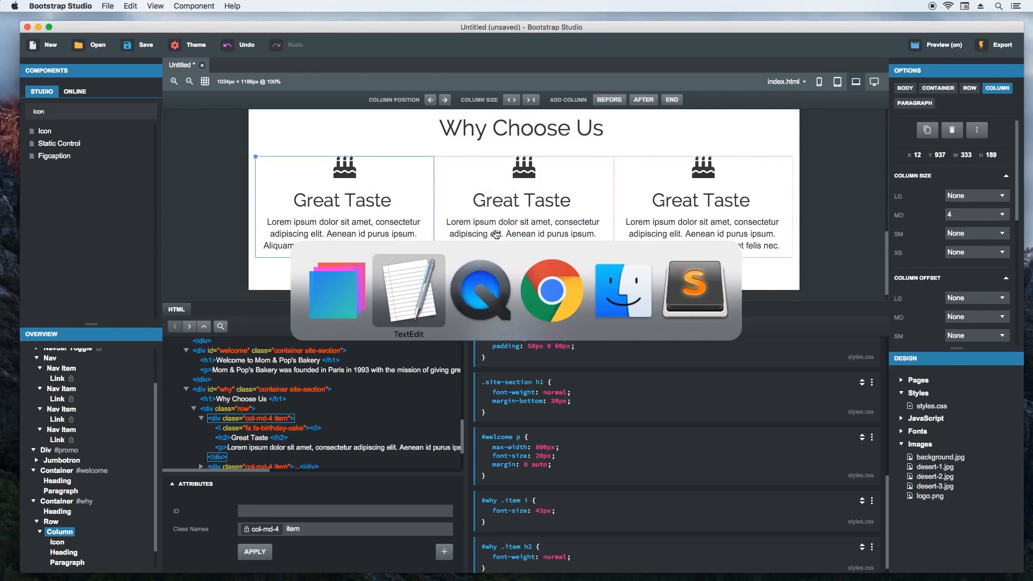
{"action": "scroll", "coordinate": [691, 274], "scroll_direction": "down", "scroll_amount": 1}
{"action": "left_click_drag", "start_coordinate": [682, 291], "coordinate": [615, 291]}
{"action": "key", "text": "super+Tab"}
{"action": "double_click", "coordinate": [522, 202]}
{"action": "key", "text": "super+v"}
- Copy the text under Healthy & Organic in TextEdit and replace the second column's paragraph with it in Bootstrap Studio
{"action": "left_click", "coordinate": [517, 234]}
{"action": "key", "text": "super+Tab"}
{"action": "left_click_drag", "start_coordinate": [690, 312], "coordinate": [615, 304]}
{"action": "key", "text": "super+Tab"}
{"action": "double_click", "coordinate": [521, 235]}
{"action": "key", "text": "super+a"}
{"action": "key", "text": "super+v"}
- Copy Next Day Delivery from TextEdit's website.txt and replace the third column's heading with it in Bootstrap Studio
{"action": "key", "text": "super+Tab"}
{"action": "left_click_drag", "start_coordinate": [682, 310], "coordinate": [616, 311]}
{"action": "key", "text": "super+c"}
{"action": "key", "text": "super+Tab"}
{"action": "double_click", "coordinate": [684, 202]}
{"action": "key", "text": "super+v"}
- Copy the text under Next Day Delivery in TextEdit and replace the third column's paragraph with it in Bootstrap Studio
{"action": "left_click", "coordinate": [683, 234]}
{"action": "key", "text": "super+Tab"}
{"action": "left_click_drag", "start_coordinate": [787, 336], "coordinate": [614, 325]}
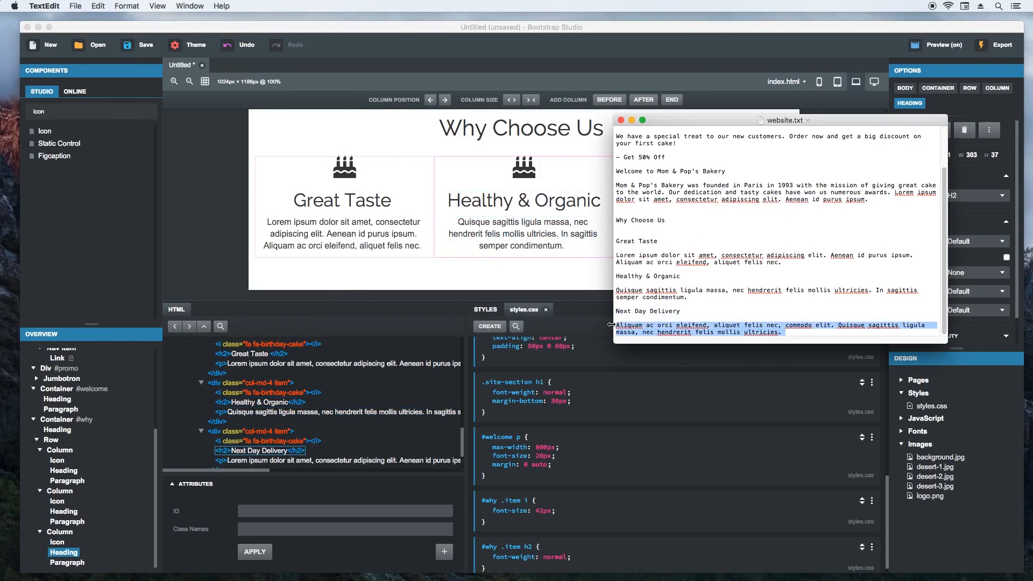
{"action": "key", "text": "super+c"}
{"action": "key", "text": "super+Tab"}
{"action": "double_click", "coordinate": [678, 233]}
{"action": "key", "text": "super+a"}
{"action": "key", "text": "super+v"}
{"action": "key", "text": "Escape"}
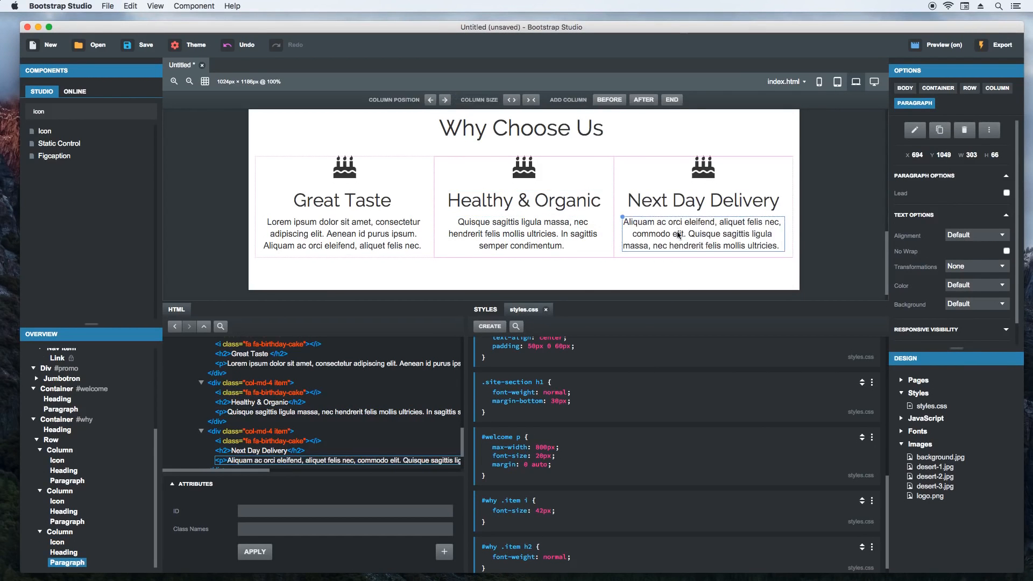
- Change the Healthy & Organic column's icon to Font Awesome fa-heart, searching for heart
{"action": "double_click", "coordinate": [524, 169]}
{"action": "type", "text": "heart"}
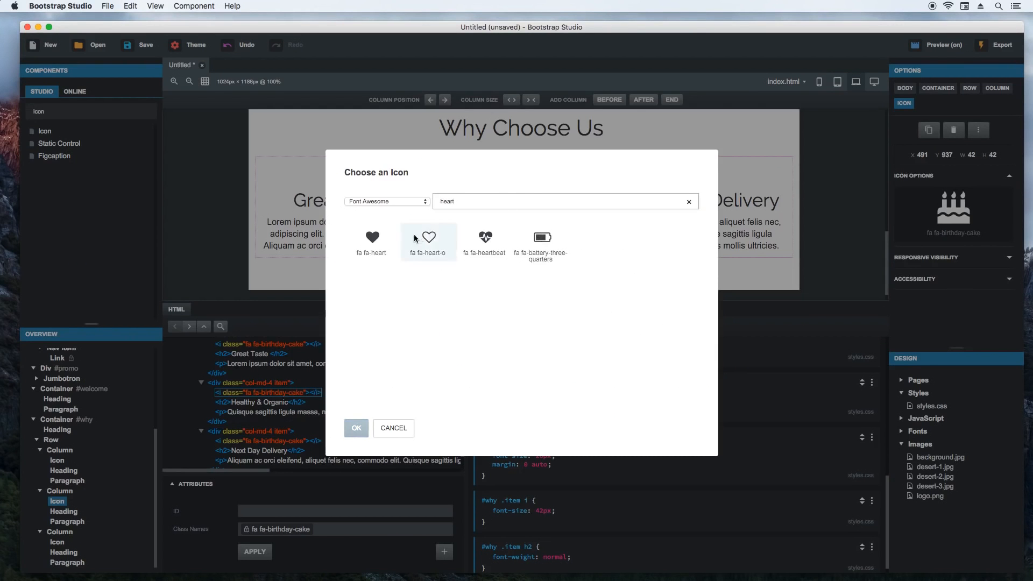
{"action": "double_click", "coordinate": [373, 242]}
- Change the Next Day Delivery column's icon to Font Awesome fa-shopping-basket, searching for basket
{"action": "double_click", "coordinate": [704, 170]}
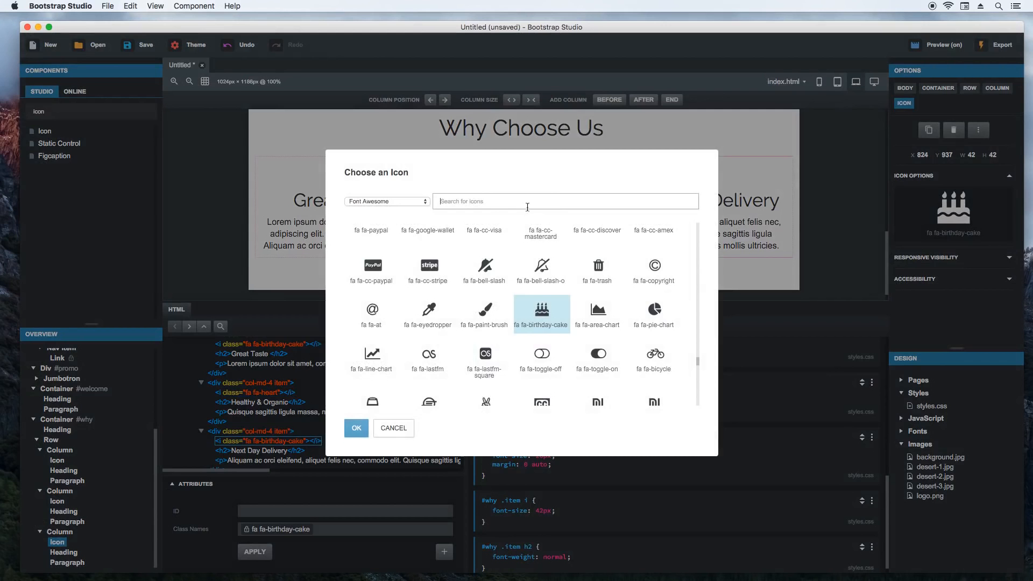
{"action": "type", "text": "basket"}
{"action": "double_click", "coordinate": [377, 244]}
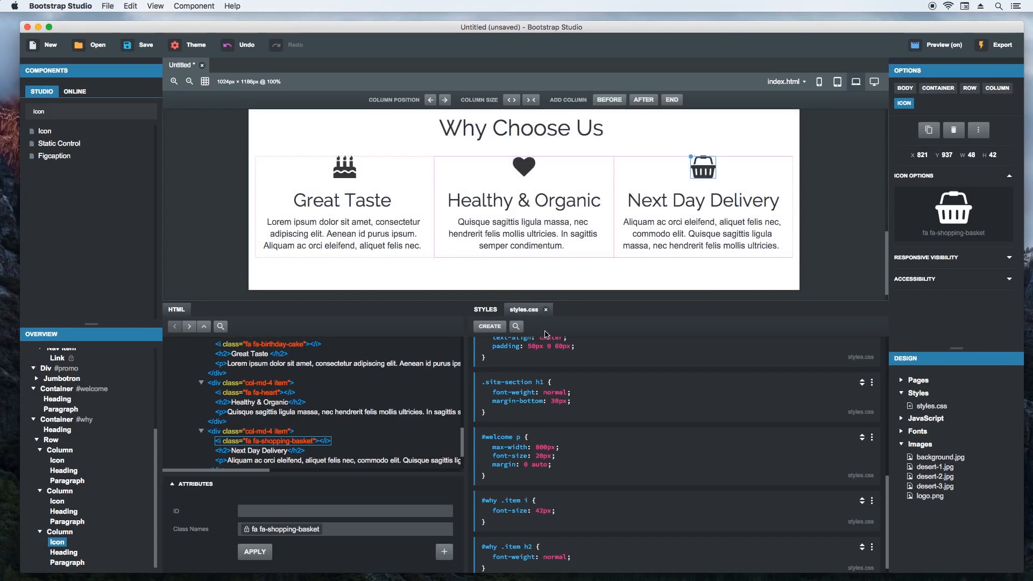
{"action": "left_click", "coordinate": [247, 293]}
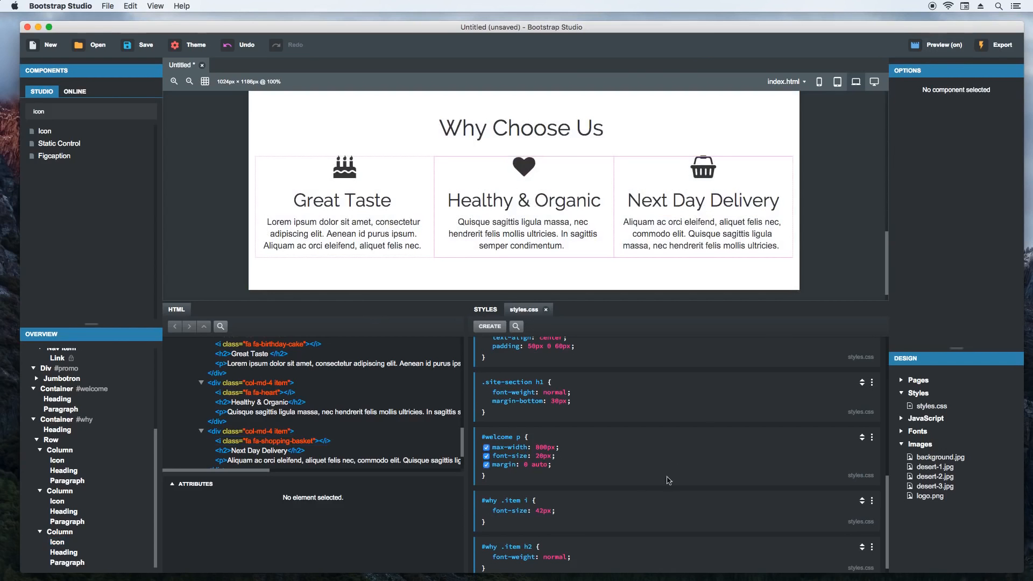
- Switch to Chrome and review the Why Choose Us section in the live preview with a slightly wider window
{"action": "key", "text": "super+Tab"}
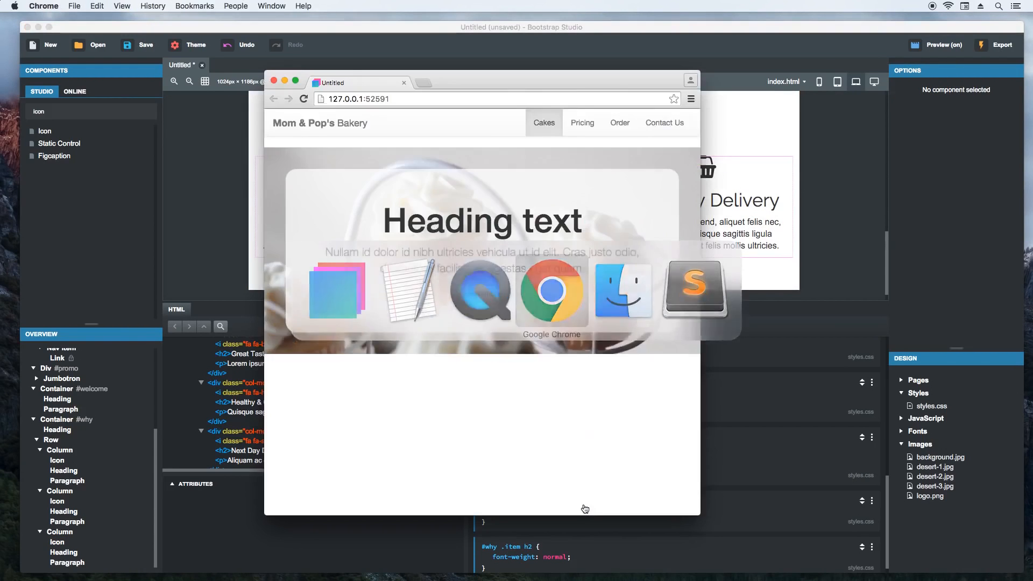
{"action": "scroll", "coordinate": [569, 441], "scroll_direction": "down", "scroll_amount": 10}
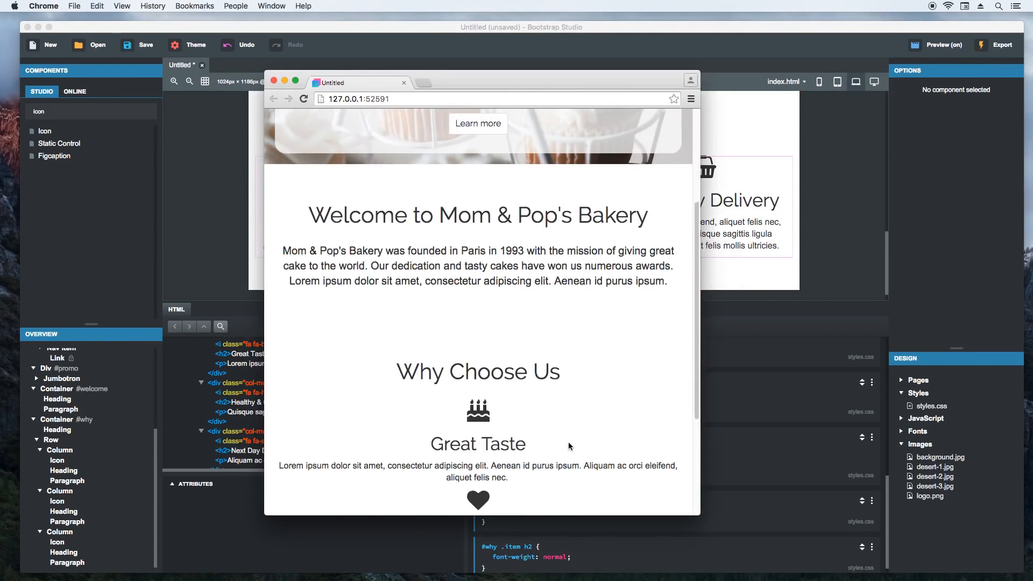
{"action": "left_click_drag", "start_coordinate": [700, 500], "coordinate": [732, 477]}
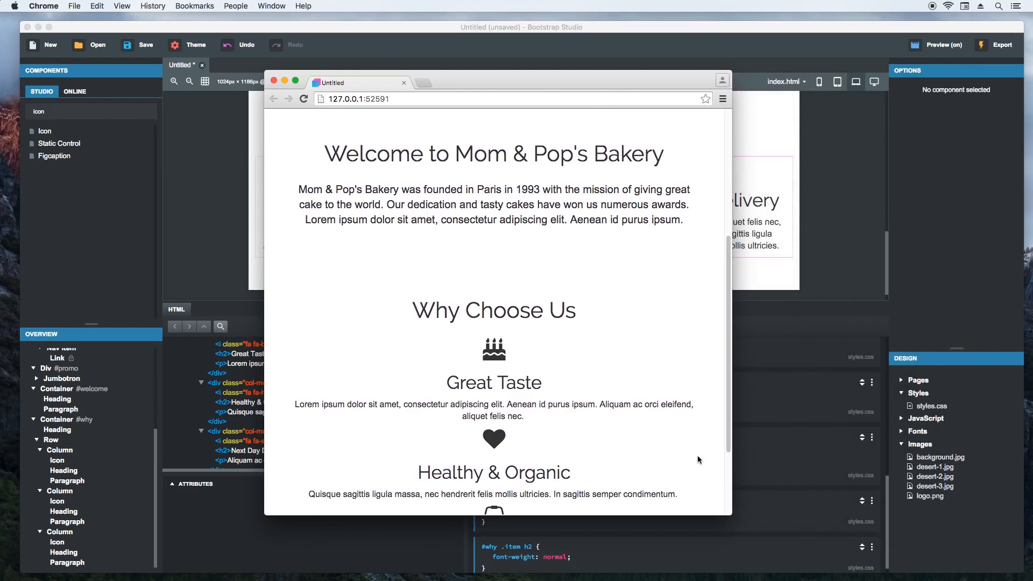
{"action": "scroll", "coordinate": [671, 457], "scroll_direction": "down", "scroll_amount": 3}
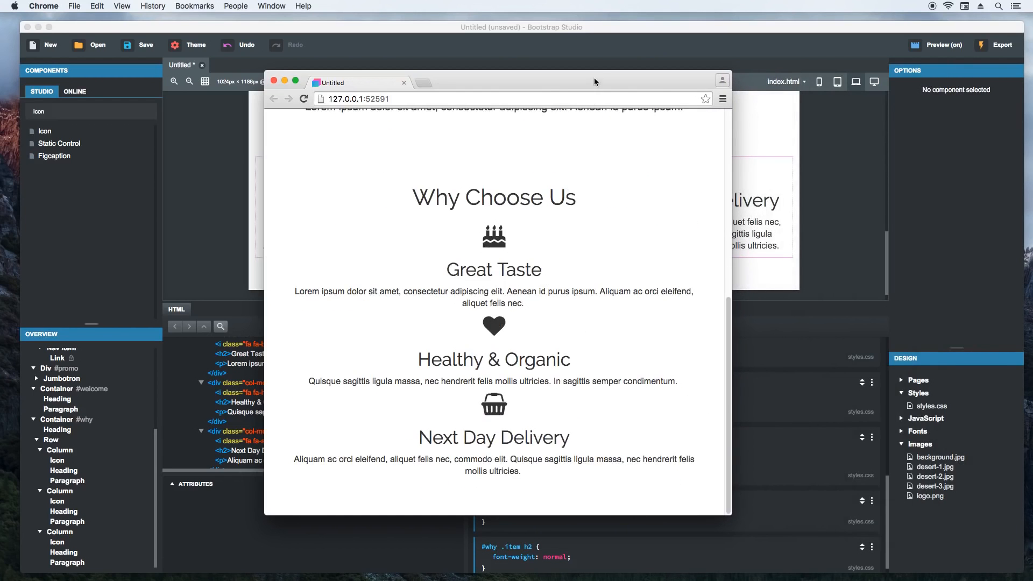
{"action": "left_click", "coordinate": [646, 54]}
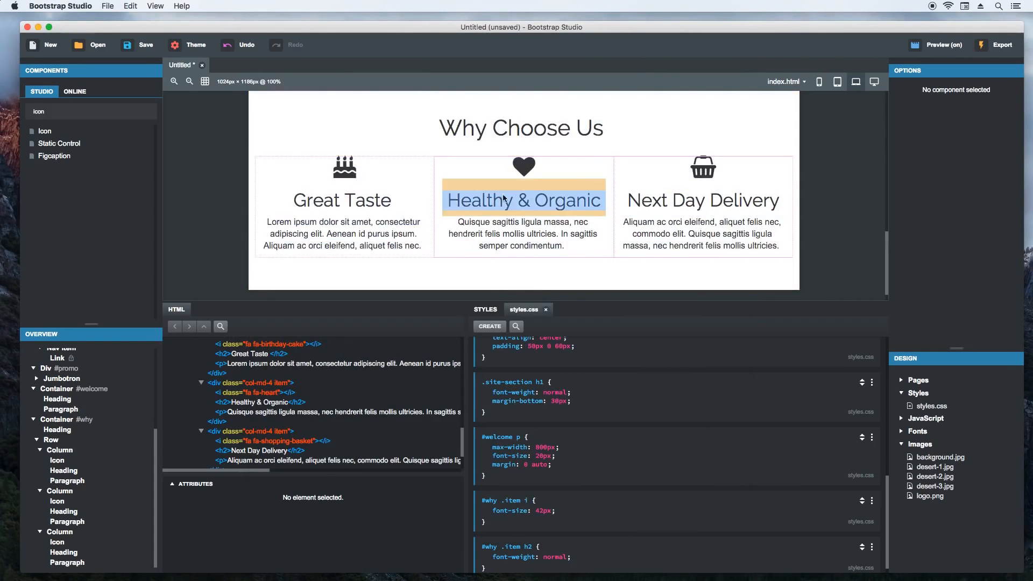
- Show the page at tablet size and create a #why .item rule after #welcome p, with margin-top 36px
{"action": "left_click", "coordinate": [838, 81]}
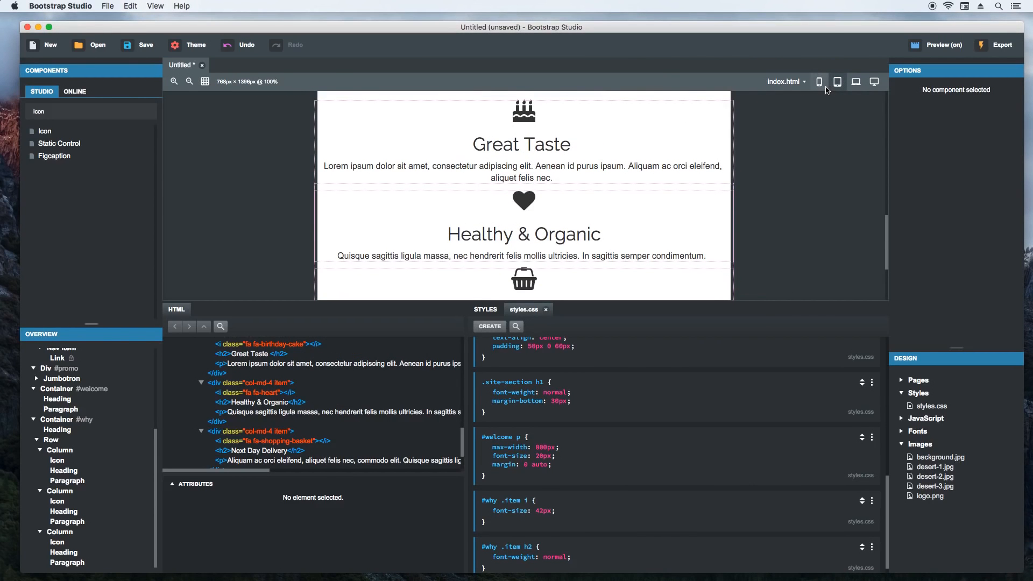
{"action": "left_click", "coordinate": [662, 209]}
{"action": "left_click", "coordinate": [578, 490]}
{"action": "type", "text": "#why .item"}
{"action": "key", "text": "Return"}
{"action": "type", "text": "margin-top"}
{"action": "key", "text": "Return"}
{"action": "type", "text": "36px"}
{"action": "left_click", "coordinate": [572, 546]}
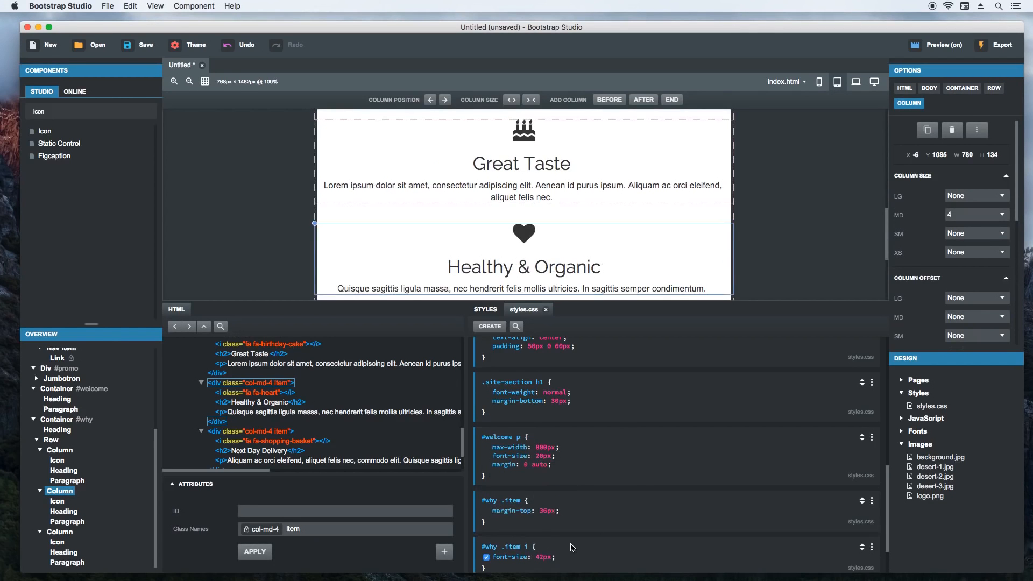
- Add margin-top 13px and margin-bottom 20px to the #why .item h2 rule
{"action": "scroll", "coordinate": [579, 547], "scroll_direction": "down", "scroll_amount": 2}
{"action": "left_click", "coordinate": [586, 546]}
{"action": "type", "text": "margin-top"}
{"action": "key", "text": "Return"}
{"action": "type", "text": "13px"}
{"action": "key", "text": "Return"}
{"action": "type", "text": "margin-bottom"}
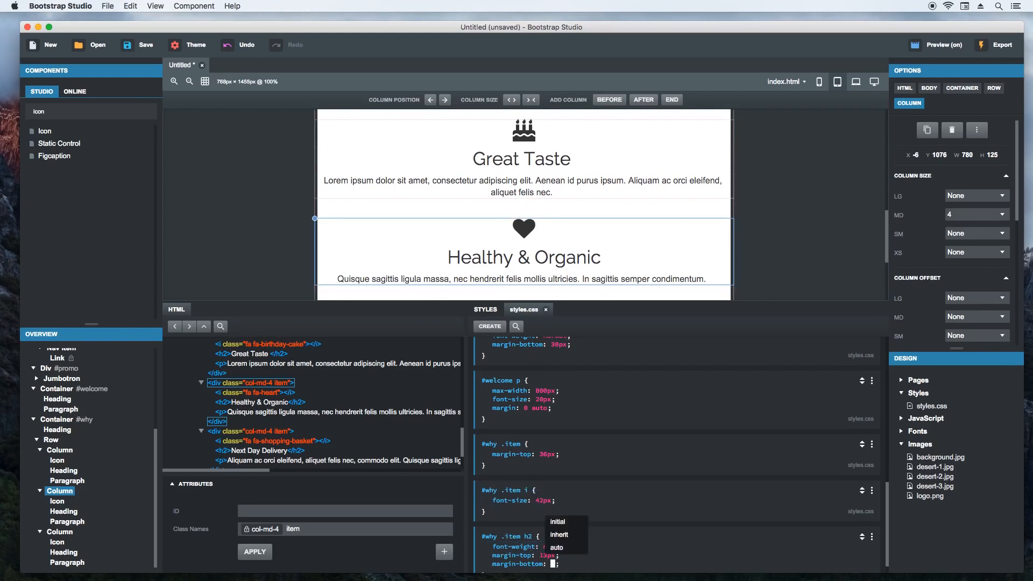
{"action": "key", "text": "Return"}
{"action": "type", "text": "20px"}
{"action": "left_click", "coordinate": [289, 221]}
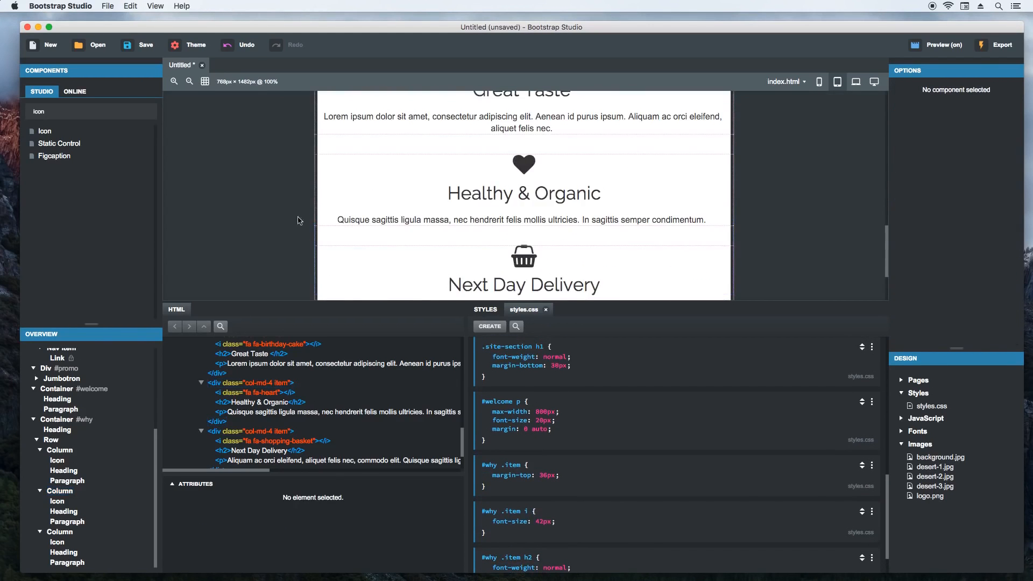
- Switch to Chrome and check the spacing of the Why Choose Us columns with a much wider preview window
{"action": "key", "text": "super+Tab"}
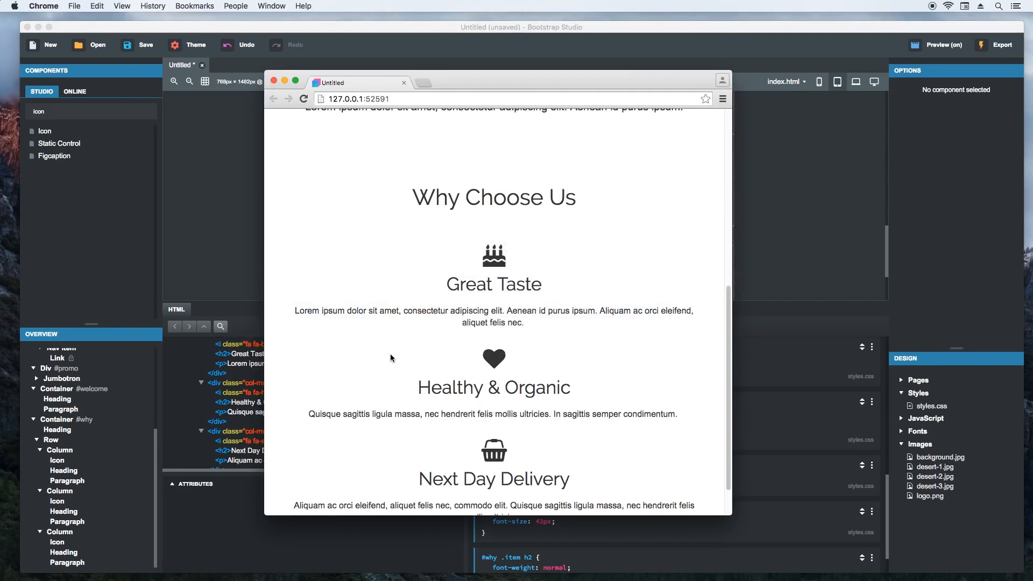
{"action": "scroll", "coordinate": [389, 355], "scroll_direction": "down", "scroll_amount": 2}
{"action": "left_click_drag", "start_coordinate": [731, 261], "coordinate": [925, 280]}
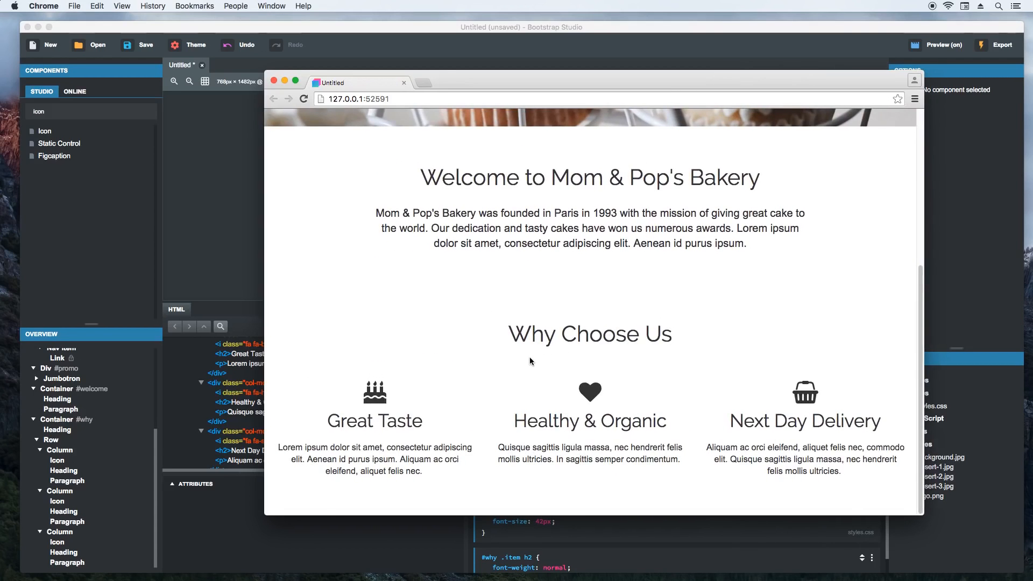
{"action": "left_click", "coordinate": [368, 53]}
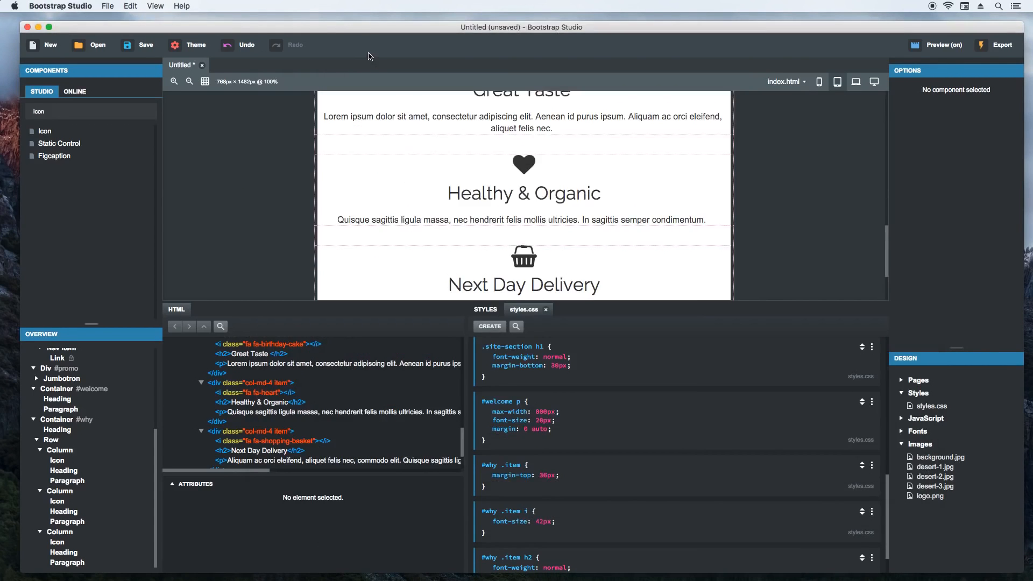
- Add font-size 24px to the #why .item h2 rule and show the page at laptop size
{"action": "scroll", "coordinate": [561, 512], "scroll_direction": "down", "scroll_amount": 2}
{"action": "left_click", "coordinate": [605, 548]}
{"action": "type", "text": "font-si"}
{"action": "key", "text": "Return"}
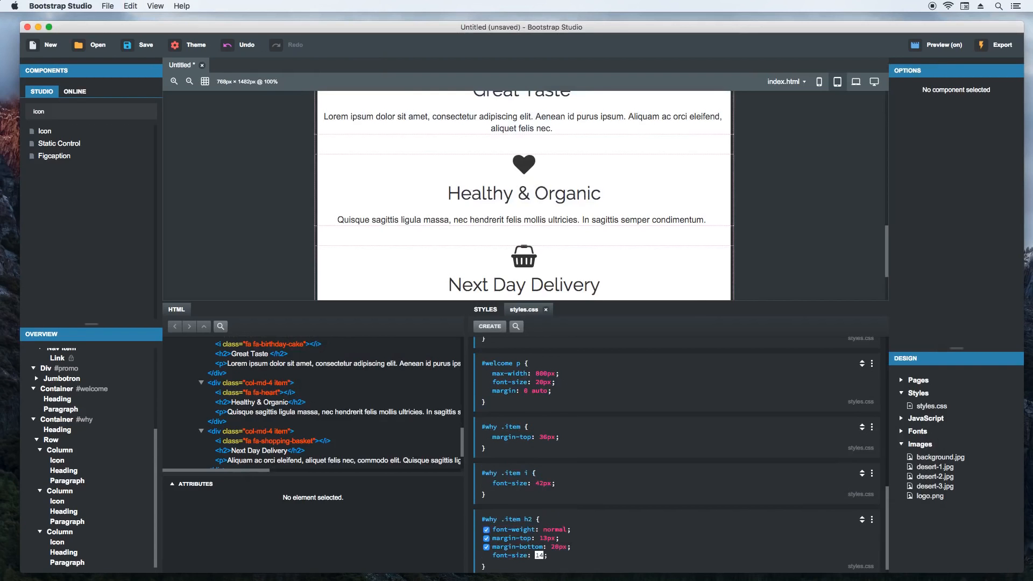
{"action": "type", "text": "24px"}
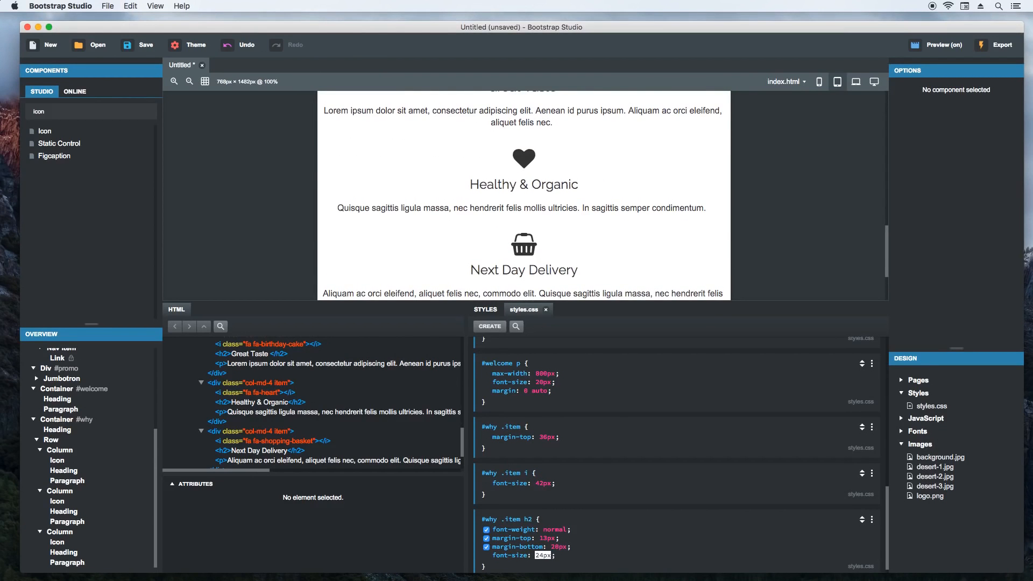
{"action": "key", "text": "Return"}
{"action": "left_click", "coordinate": [856, 81]}
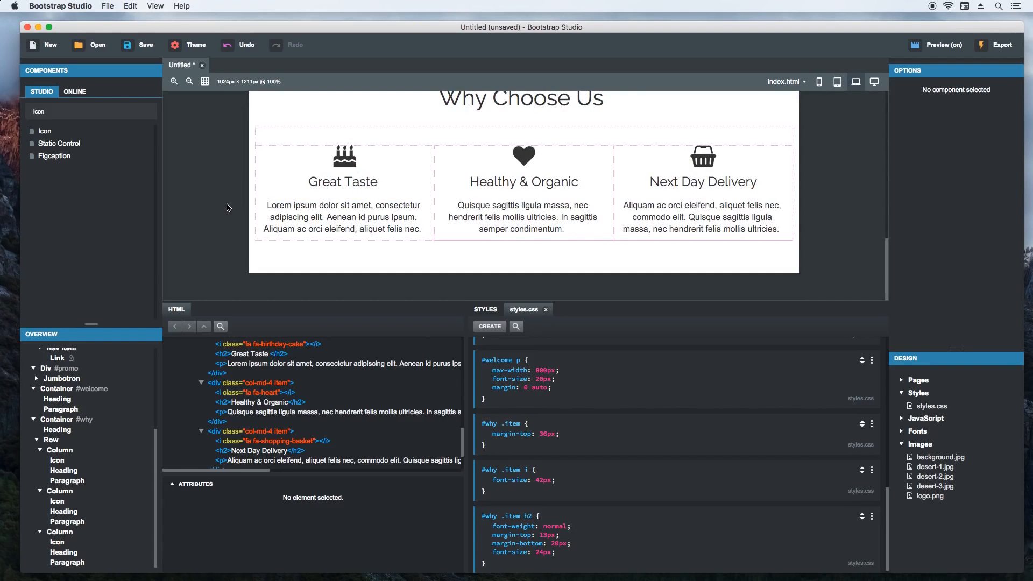
- Wrap the #why container in a new Div component with the class dark-section
{"action": "scroll", "coordinate": [227, 209], "scroll_direction": "up", "scroll_amount": 3}
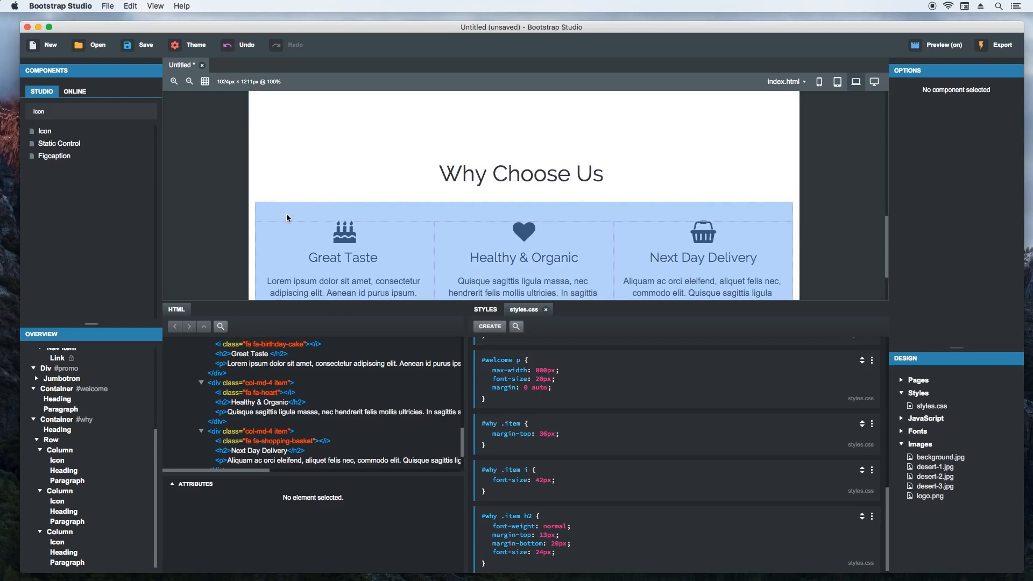
{"action": "left_click", "coordinate": [287, 214]}
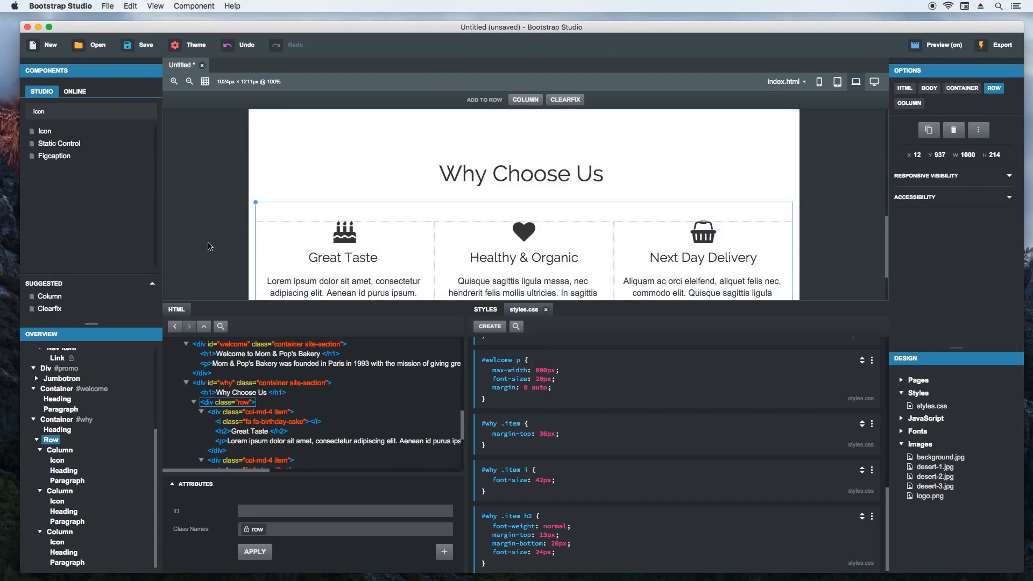
{"action": "left_click", "coordinate": [209, 245]}
{"action": "left_click", "coordinate": [86, 112]}
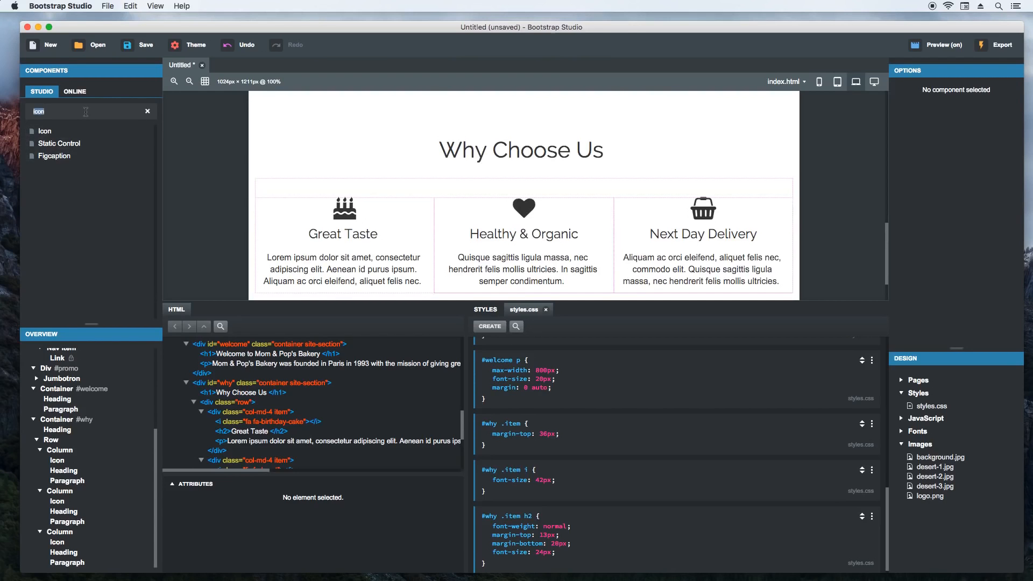
{"action": "type", "text": "div"}
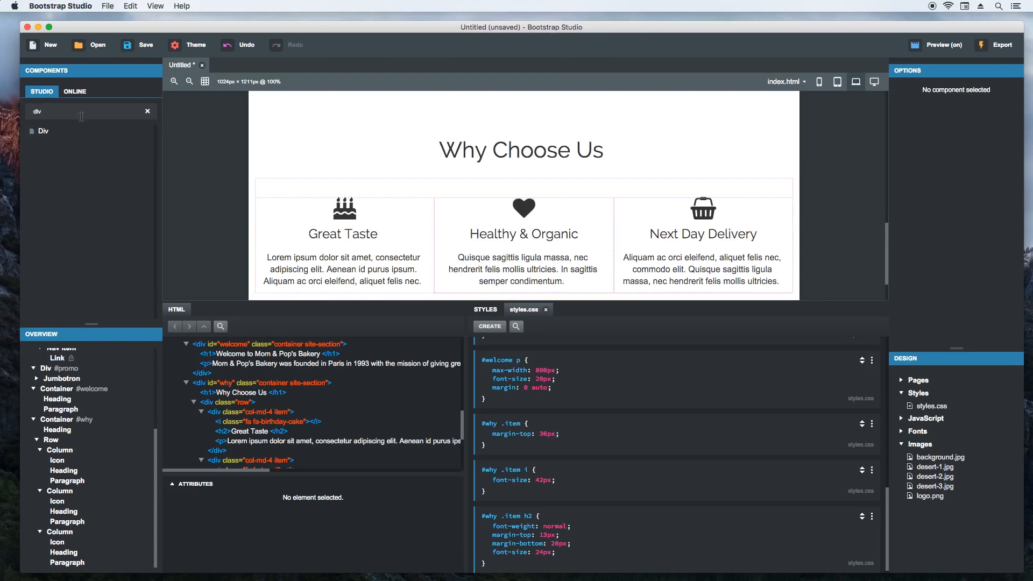
{"action": "mouse_move", "coordinate": [53, 134]}
{"action": "left_mouse_down"}
{"action": "mouse_move", "coordinate": [105, 355]}
{"action": "mouse_move", "coordinate": [67, 516]}
{"action": "mouse_move", "coordinate": [54, 424]}
{"action": "mouse_move", "coordinate": [68, 494]}
{"action": "mouse_move", "coordinate": [49, 550]}
{"action": "left_mouse_up"}
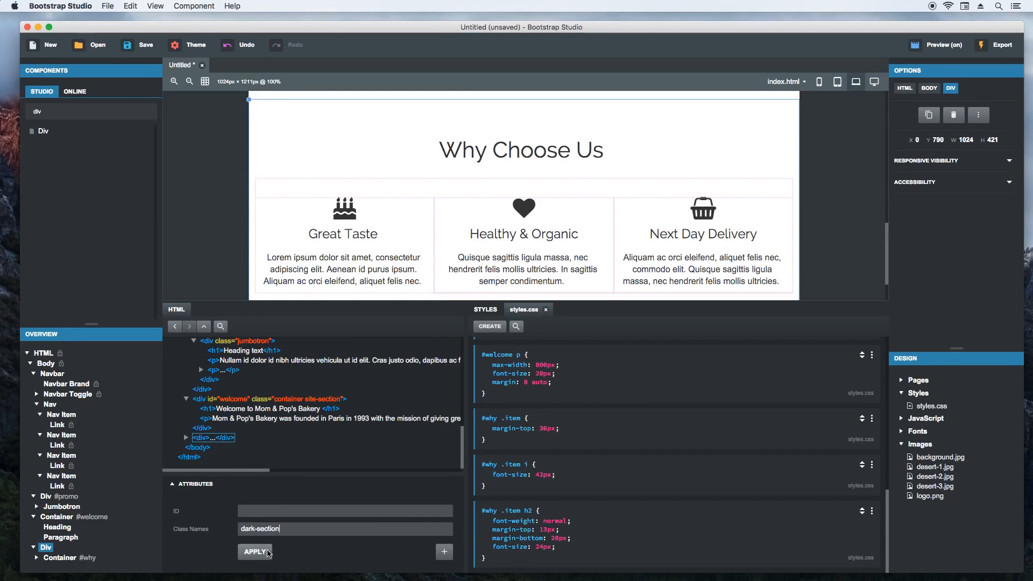
{"action": "left_click", "coordinate": [255, 551]}
- Create a .dark-section rule in styles.css with background-color #eee
{"action": "scroll", "coordinate": [581, 520], "scroll_direction": "up", "scroll_amount": 3}
{"action": "scroll", "coordinate": [552, 384], "scroll_direction": "up", "scroll_amount": 1}
{"action": "left_click", "coordinate": [555, 346]}
{"action": "type", "text": ".dark-section"}
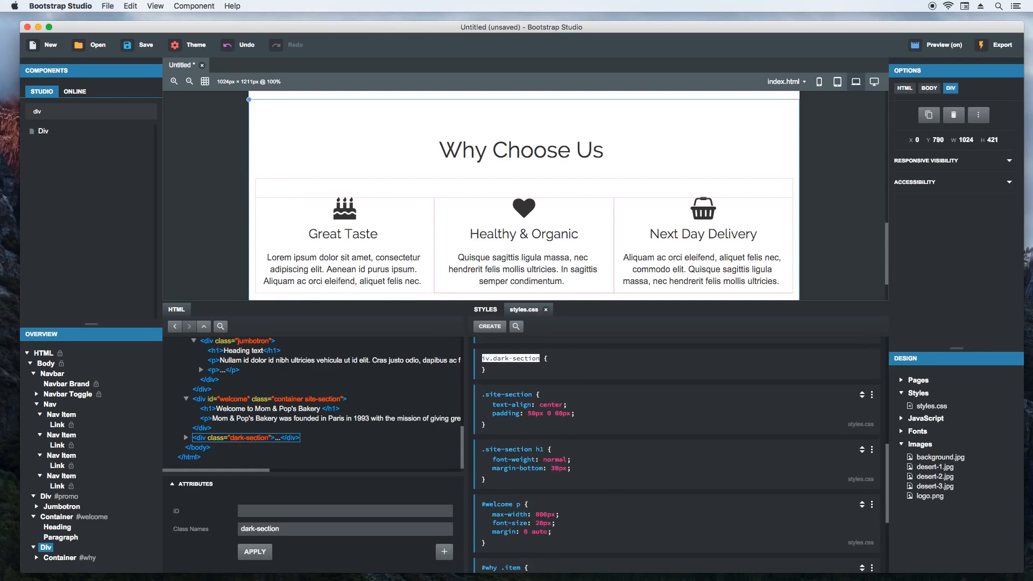
{"action": "key", "text": "Return"}
{"action": "type", "text": "ckground-color"}
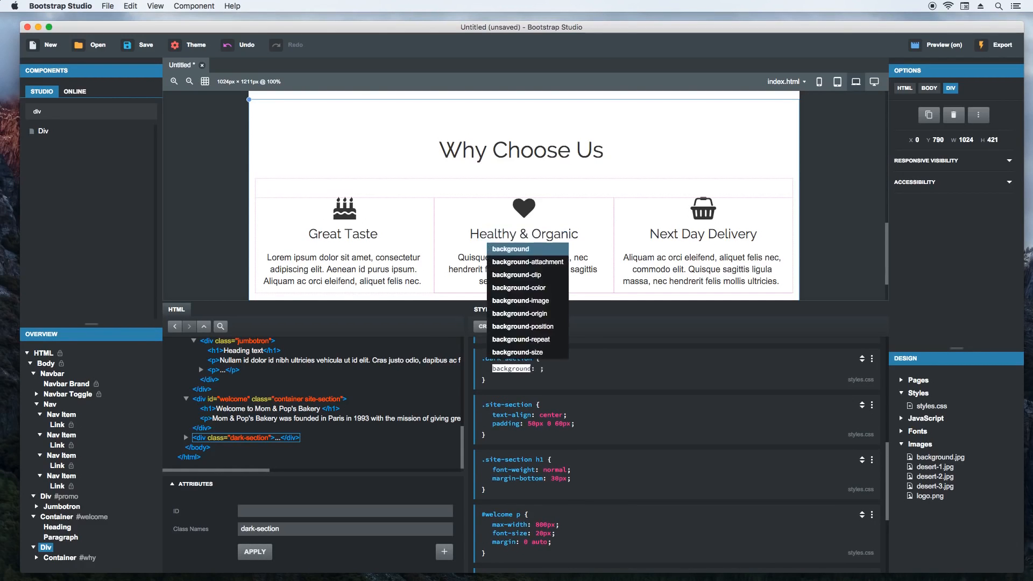
{"action": "key", "text": "Tab"}
{"action": "type", "text": "#eee"}
{"action": "key", "text": "Return"}
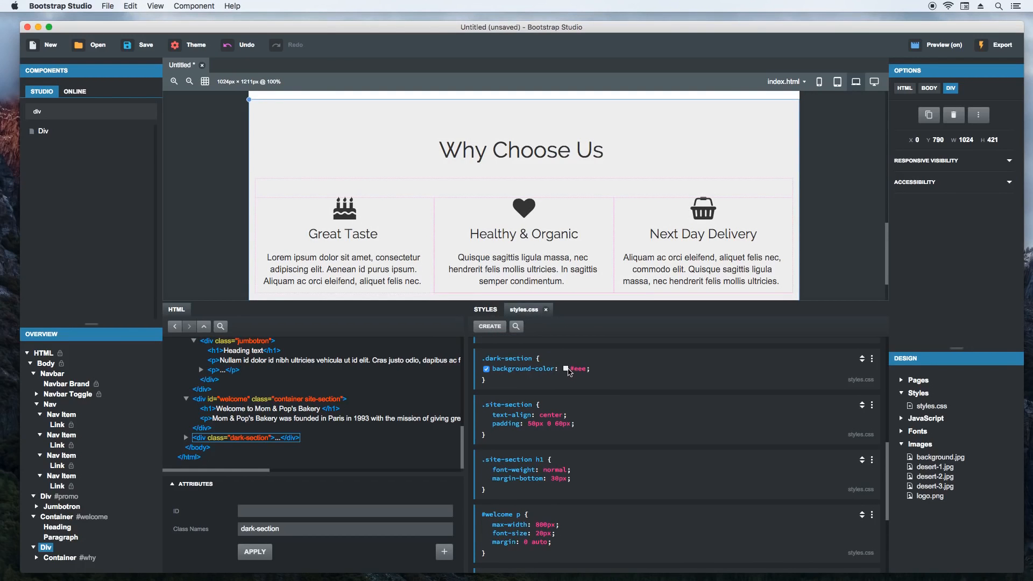
- Change the .dark-section background color to the pale blue #eff7fb and check it in the page
{"action": "left_click", "coordinate": [567, 369]}
{"action": "left_click", "coordinate": [593, 300]}
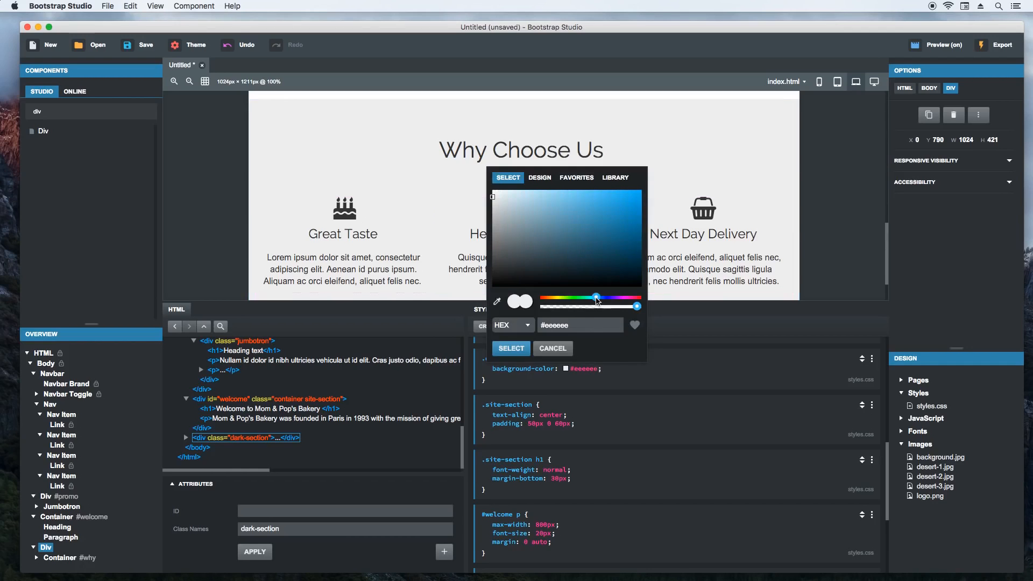
{"action": "left_click", "coordinate": [505, 193]}
{"action": "left_click", "coordinate": [499, 193]}
{"action": "left_click", "coordinate": [518, 347]}
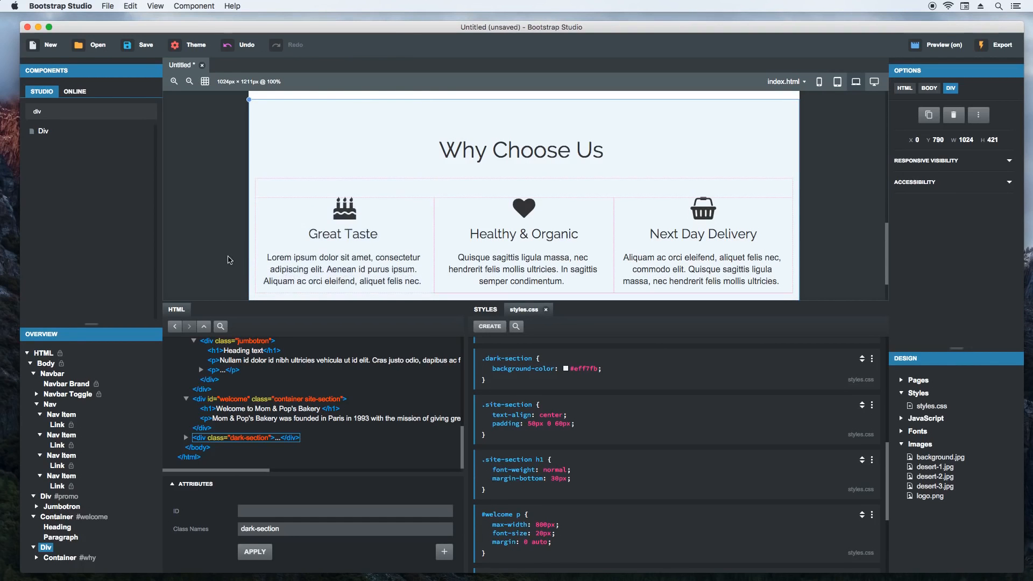
{"action": "left_click", "coordinate": [235, 261]}
{"action": "scroll", "coordinate": [210, 254], "scroll_direction": "down", "scroll_amount": 2}
{"action": "scroll", "coordinate": [211, 255], "scroll_direction": "up", "scroll_amount": 3}
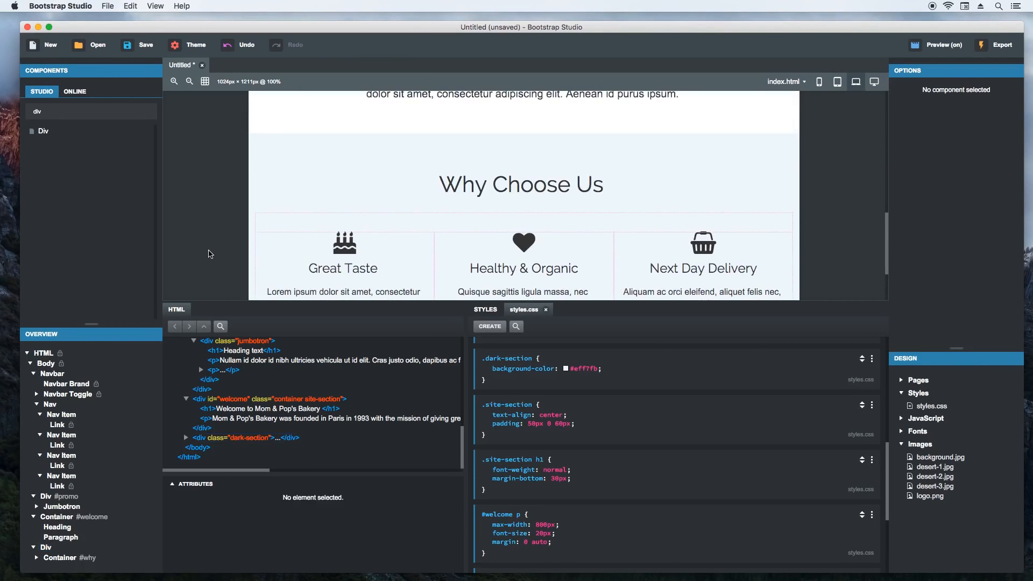
- Replace the .site-section padding with padding-bottom 70px and add margin-top 60px to the .site-section h1 rule
{"action": "left_click", "coordinate": [516, 157]}
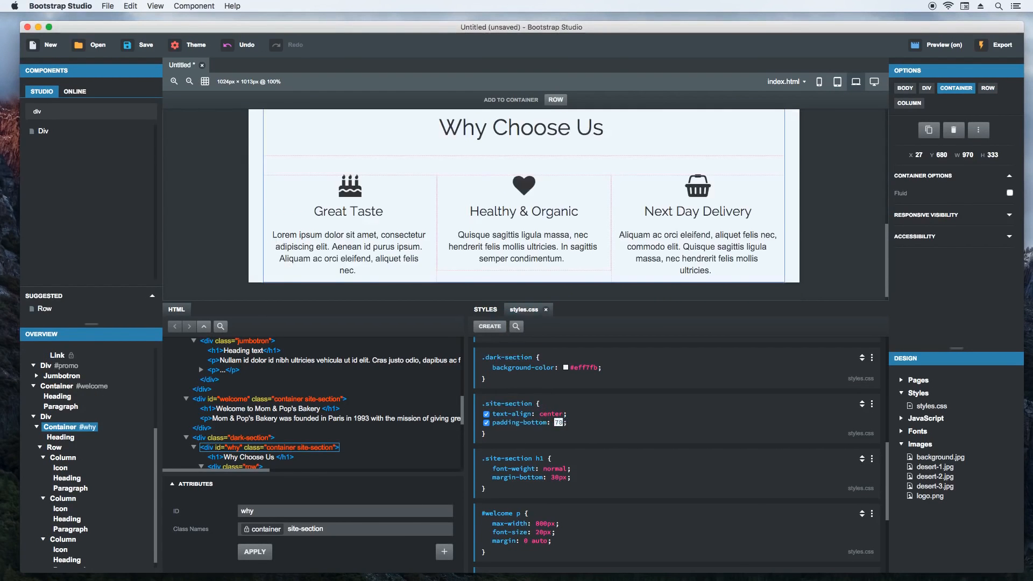
{"action": "left_click", "coordinate": [538, 486]}
{"action": "type", "text": "margin-top: 60px"}
{"action": "key", "text": "Return"}
{"action": "left_click", "coordinate": [599, 493]}
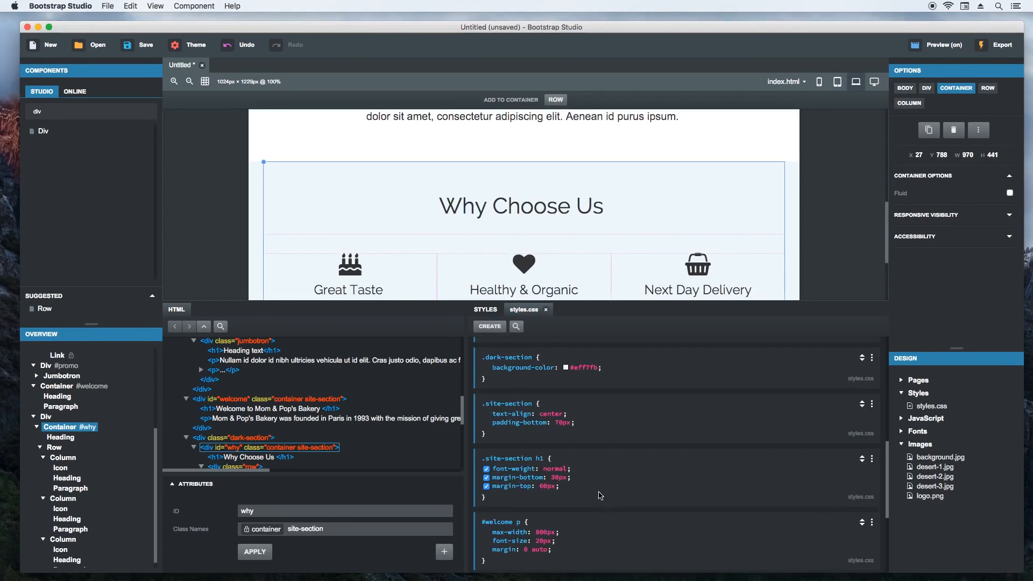
- Replace margin-top with padding-top in the #why .item rule and check the Why Choose Us columns
{"action": "left_click", "coordinate": [401, 266]}
{"action": "scroll", "coordinate": [576, 490], "scroll_direction": "down", "scroll_amount": 3}
{"action": "left_click", "coordinate": [526, 520]}
{"action": "type", "text": "padding-top"}
{"action": "key", "text": "Tab"}
{"action": "left_click", "coordinate": [590, 523]}
{"action": "scroll", "coordinate": [211, 219], "scroll_direction": "down", "scroll_amount": 3}
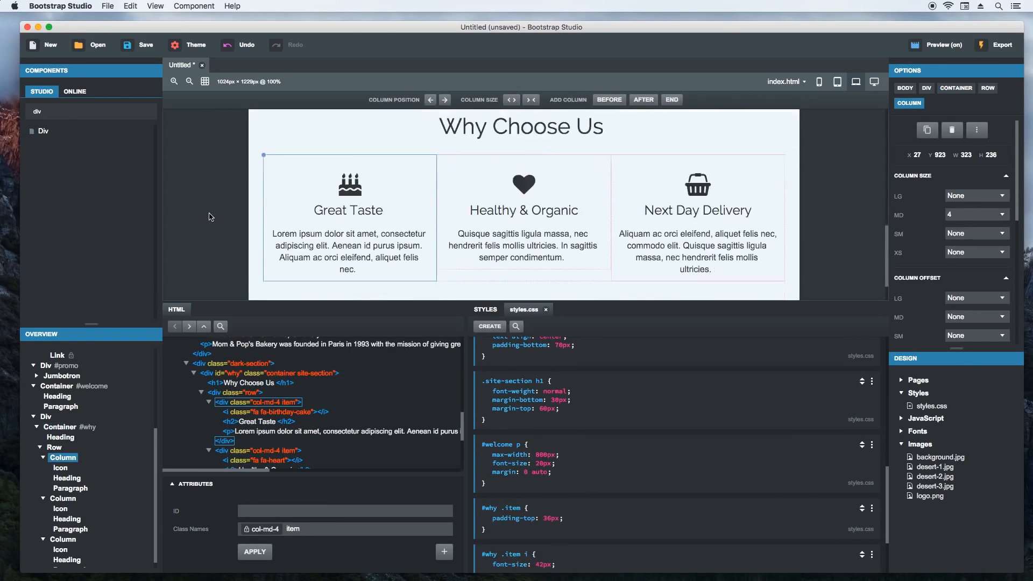
{"action": "scroll", "coordinate": [207, 232], "scroll_direction": "up", "scroll_amount": 1}
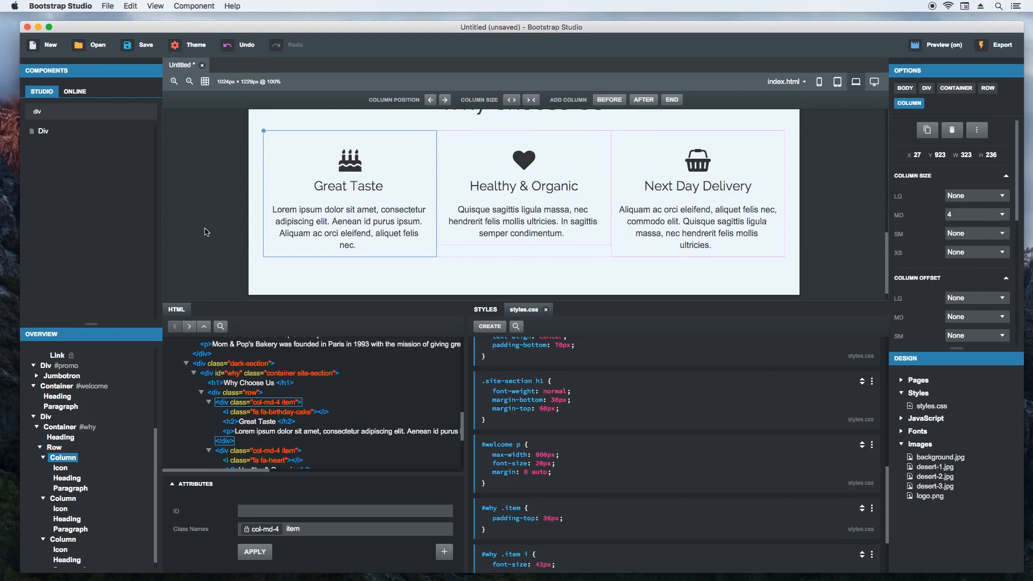
- Set the navbar's style to Inverted colors
{"action": "scroll", "coordinate": [207, 230], "scroll_direction": "up", "scroll_amount": 10}
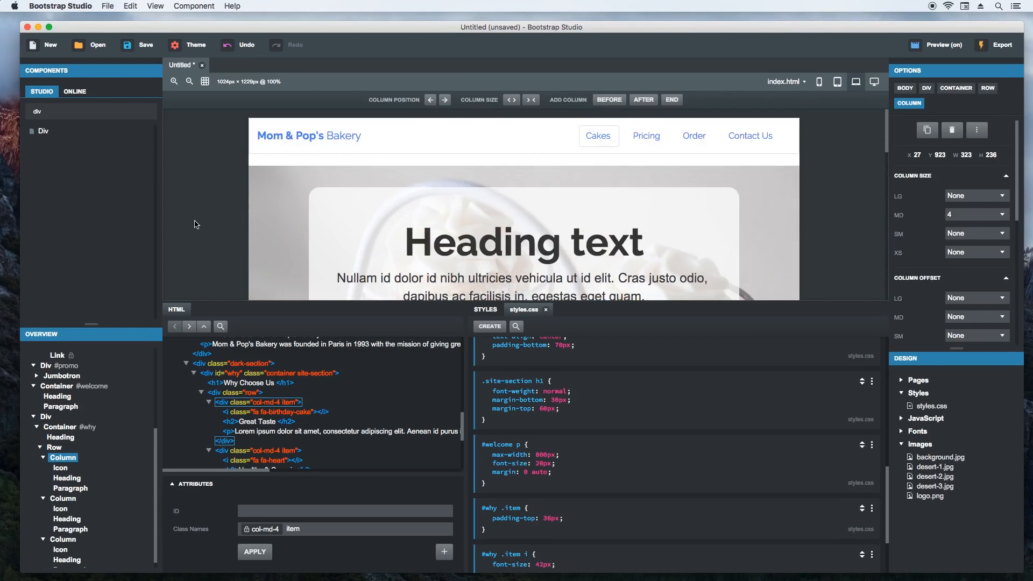
{"action": "left_click", "coordinate": [461, 138]}
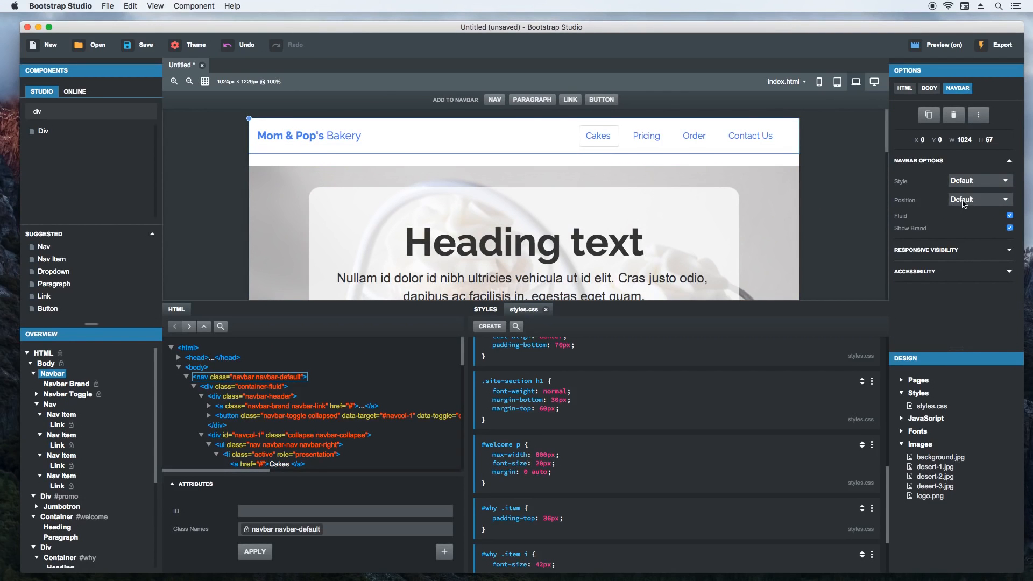
{"action": "left_click", "coordinate": [975, 183]}
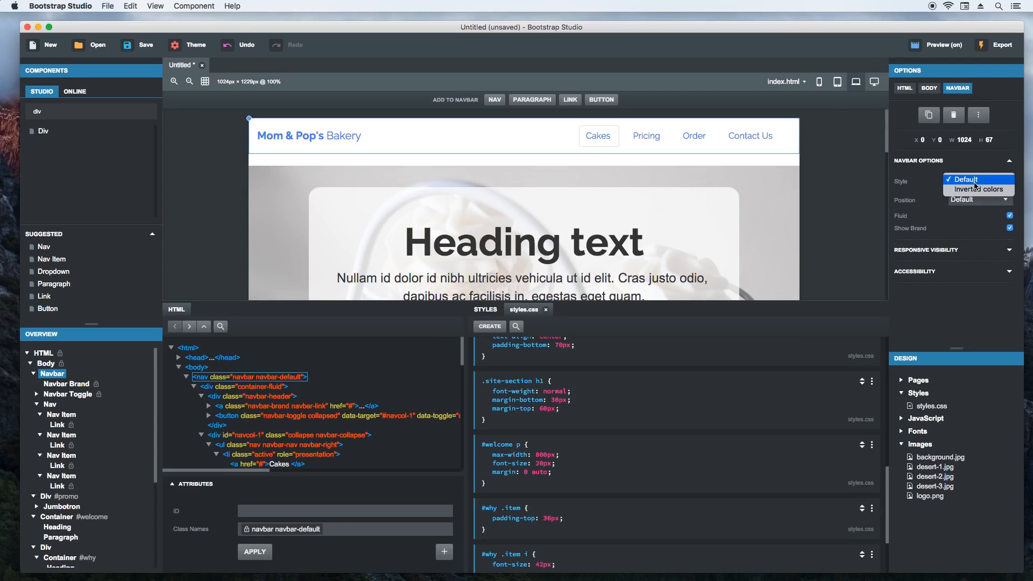
{"action": "left_click", "coordinate": [969, 191]}
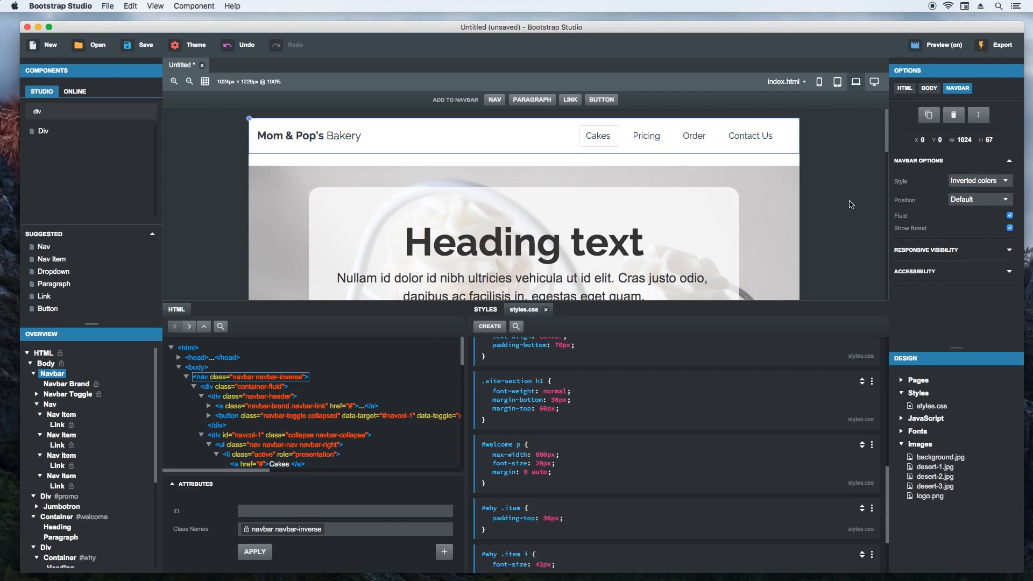
{"action": "left_click", "coordinate": [851, 204]}
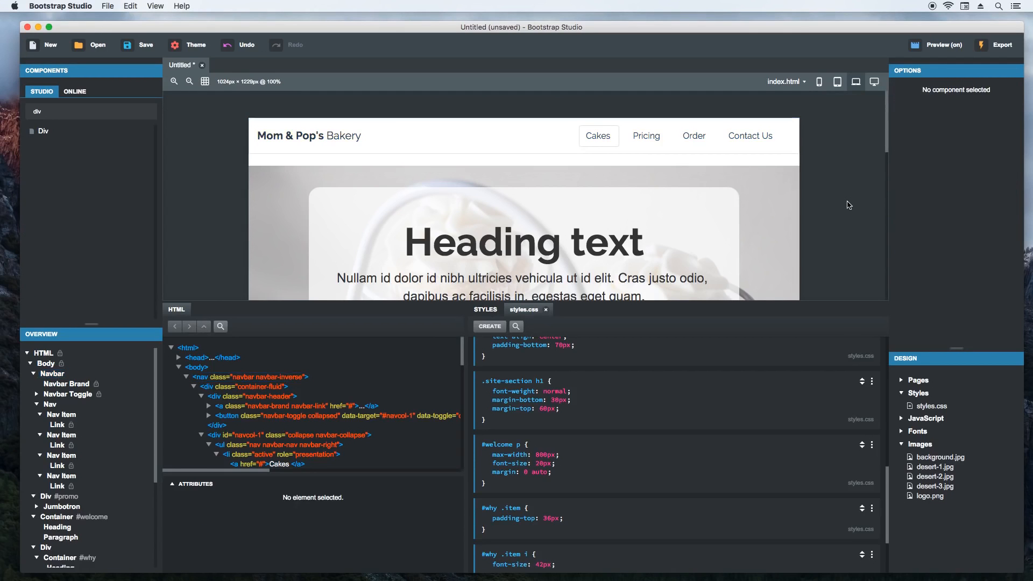
- Switch to Chrome, check the navbar in a wider preview window, and return to Bootstrap Studio
{"action": "key", "text": "super+Tab"}
{"action": "key", "text": "super+Tab"}
{"action": "key", "text": "super+Tab"}
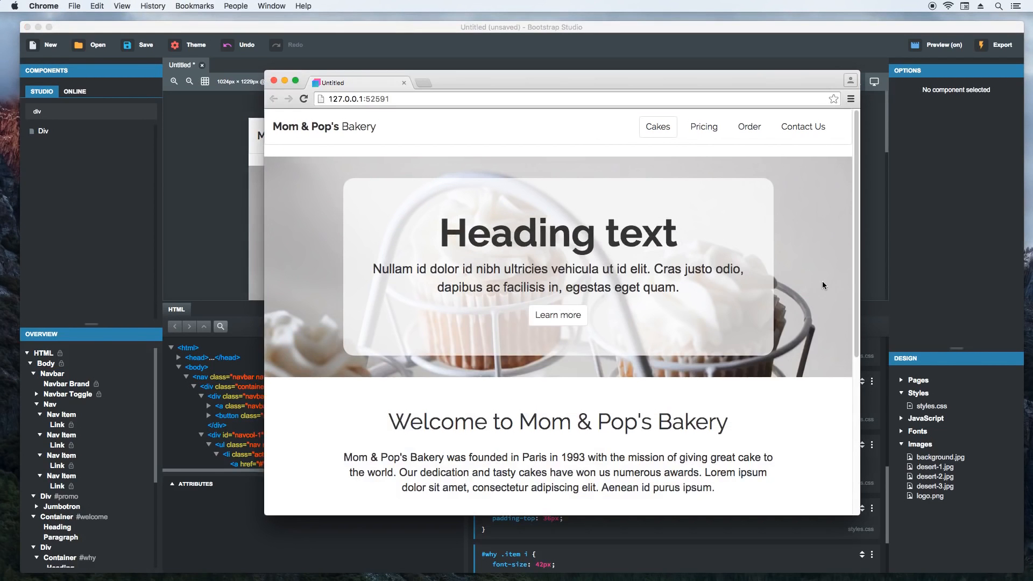
{"action": "left_click_drag", "start_coordinate": [860, 267], "coordinate": [989, 290]}
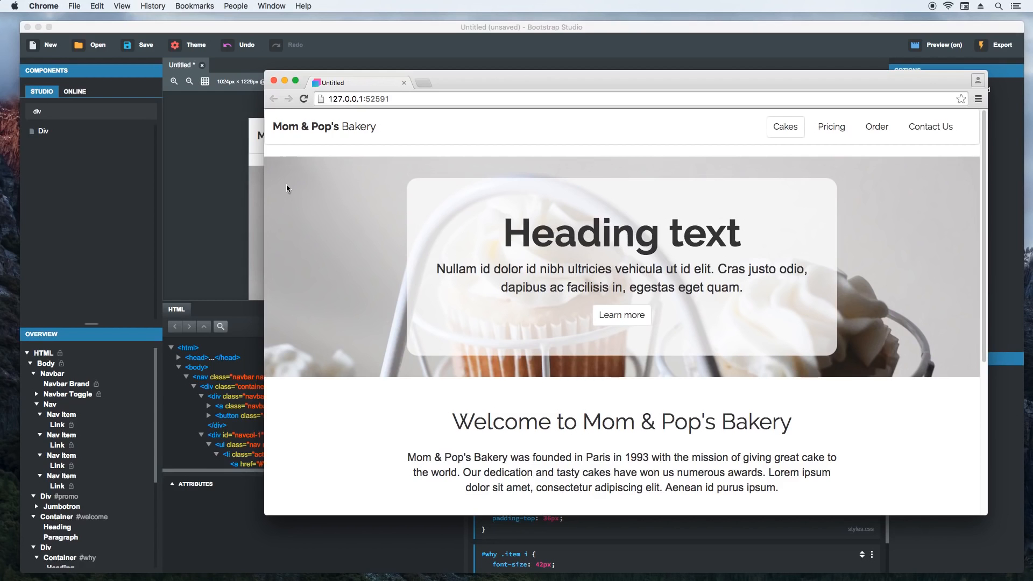
{"action": "mouse_move", "coordinate": [268, 183]}
{"action": "left_mouse_down"}
{"action": "mouse_move", "coordinate": [189, 186]}
{"action": "mouse_move", "coordinate": [257, 187]}
{"action": "left_mouse_up"}
{"action": "left_click", "coordinate": [403, 59]}
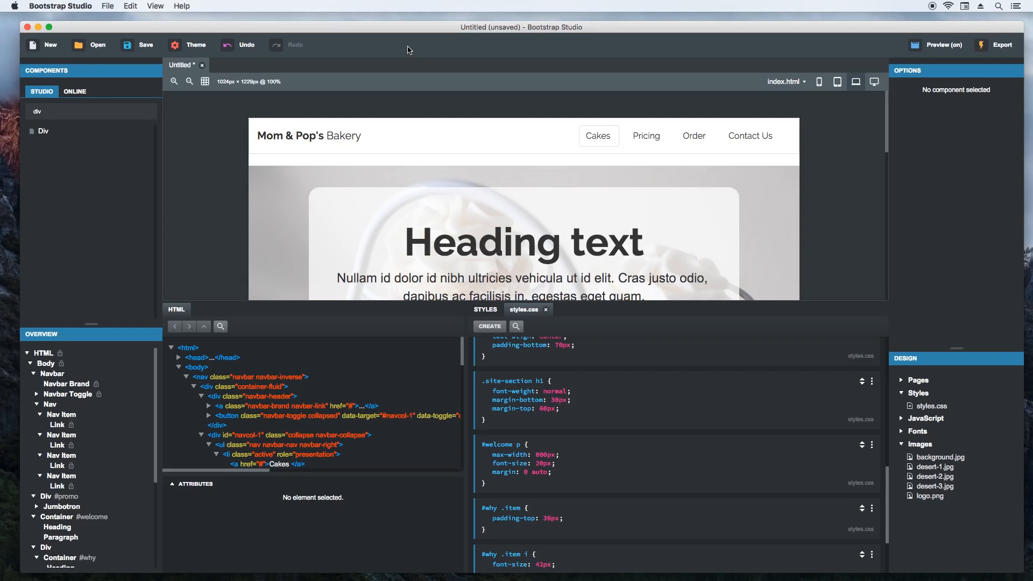
- Turn off the Fluid option of the navbar
{"action": "left_click", "coordinate": [504, 138]}
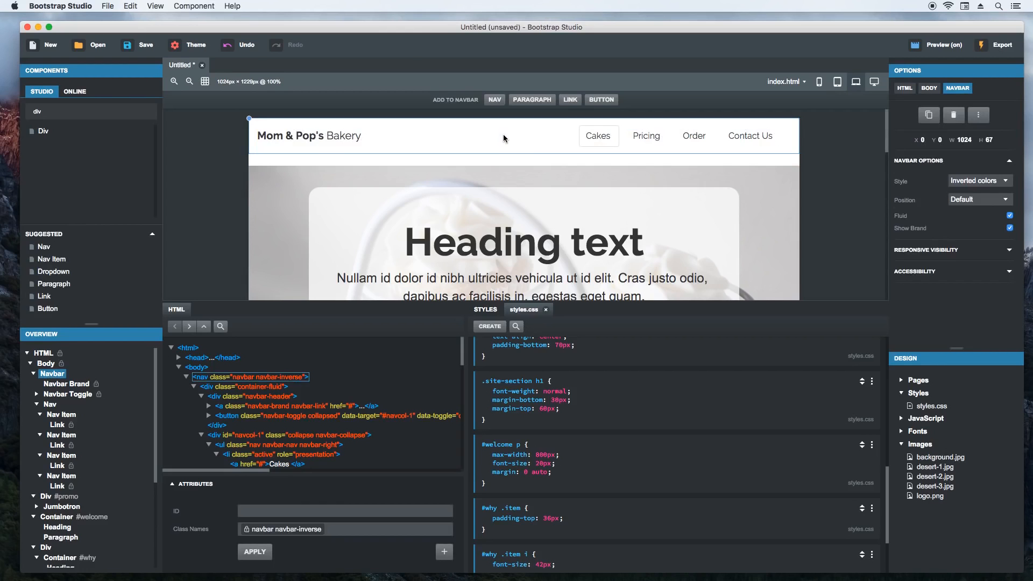
{"action": "left_click", "coordinate": [1011, 217]}
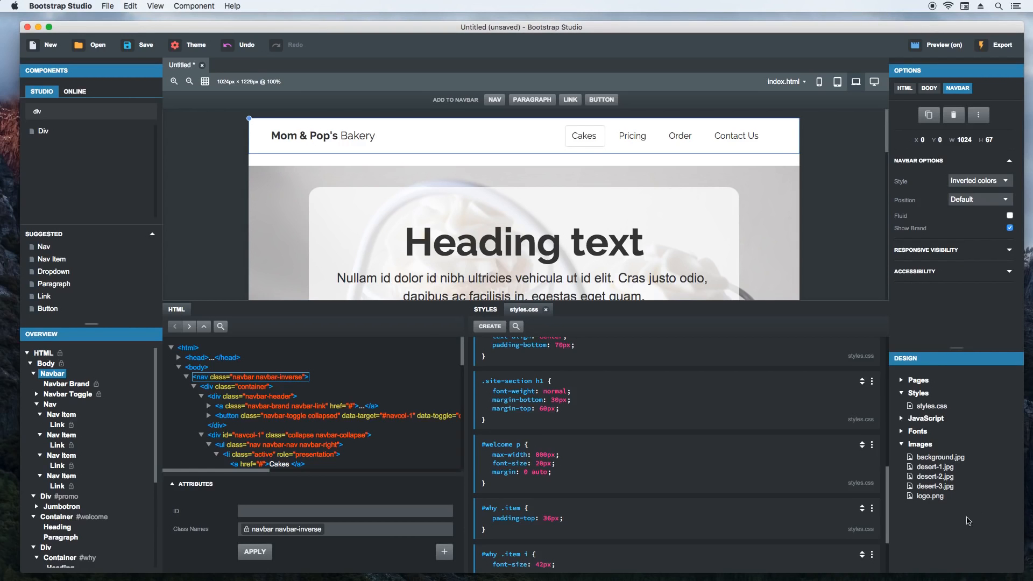
- Set the navbar's position to Fixed to top
{"action": "left_click", "coordinate": [982, 199]}
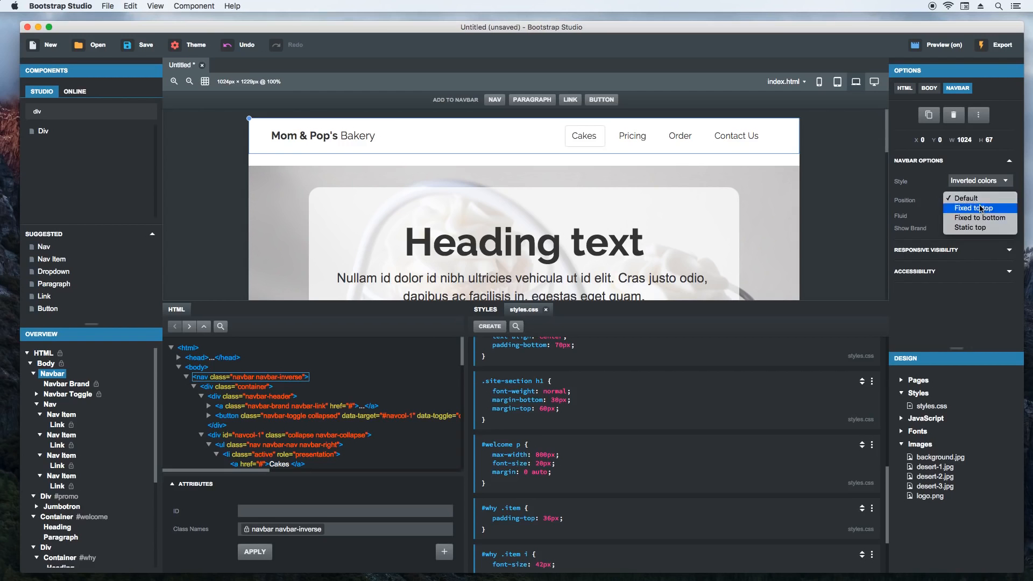
{"action": "left_click", "coordinate": [982, 209]}
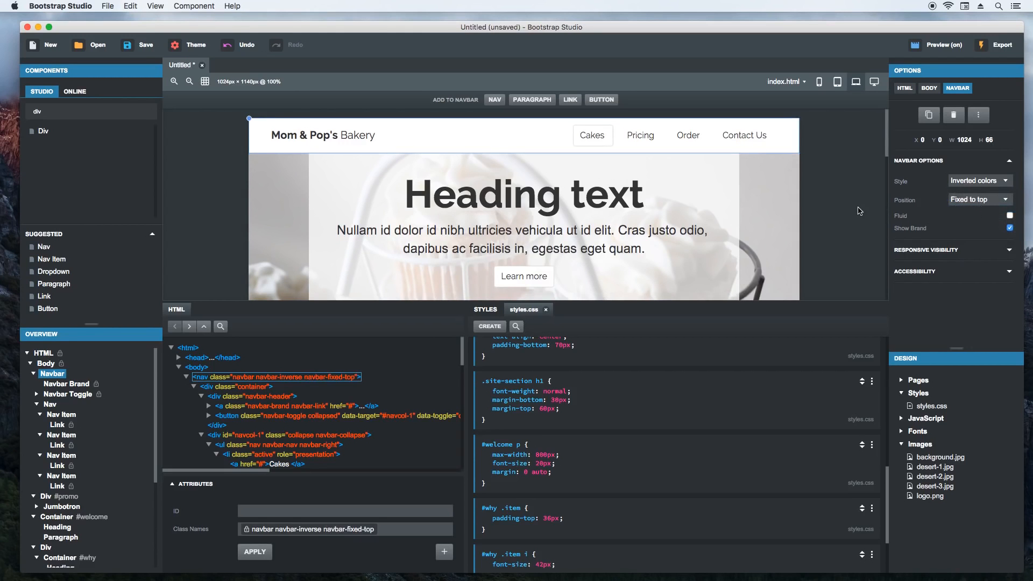
- Switch to Chrome, check how the fixed navbar behaves when scrolling and in a narrower window, and return to Bootstrap Studio
{"action": "key", "text": "super+Tab"}
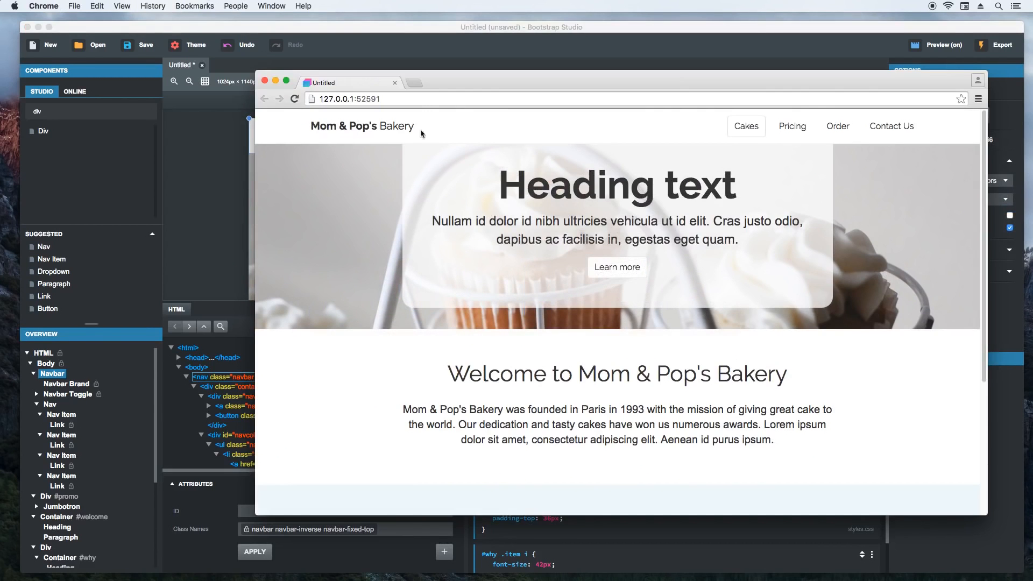
{"action": "scroll", "coordinate": [355, 273], "scroll_direction": "down", "scroll_amount": 5}
{"action": "scroll", "coordinate": [354, 274], "scroll_direction": "up", "scroll_amount": 5}
{"action": "left_click_drag", "start_coordinate": [255, 207], "coordinate": [306, 216]}
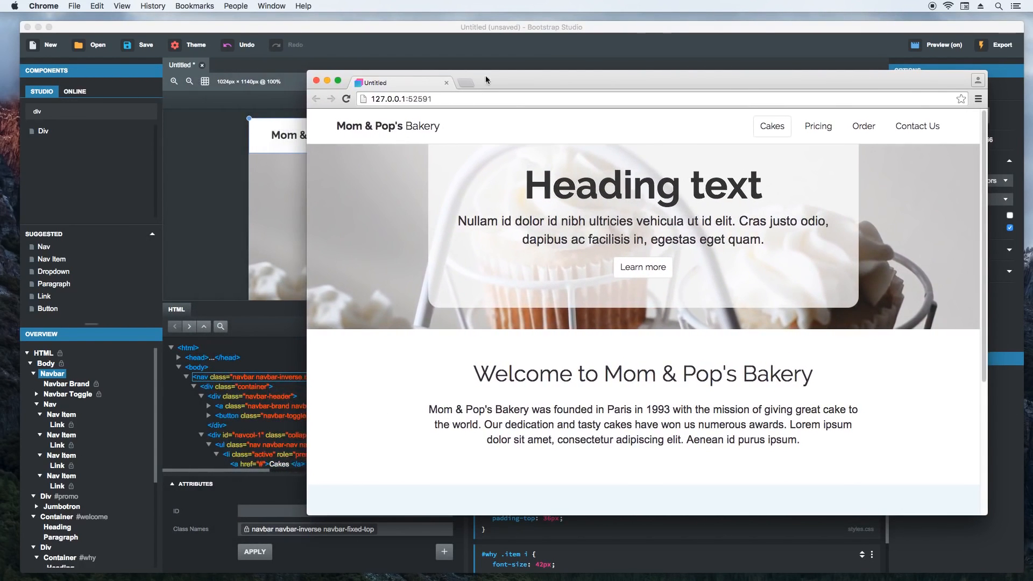
{"action": "left_click", "coordinate": [499, 56]}
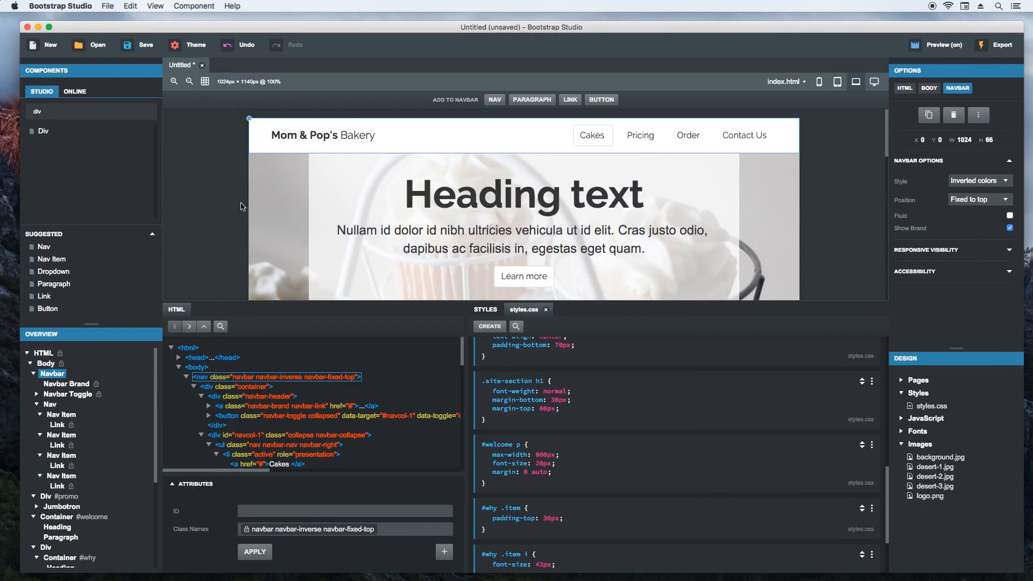
- Add a margin-top of 65px to the #promo style rule
{"action": "left_click", "coordinate": [271, 211]}
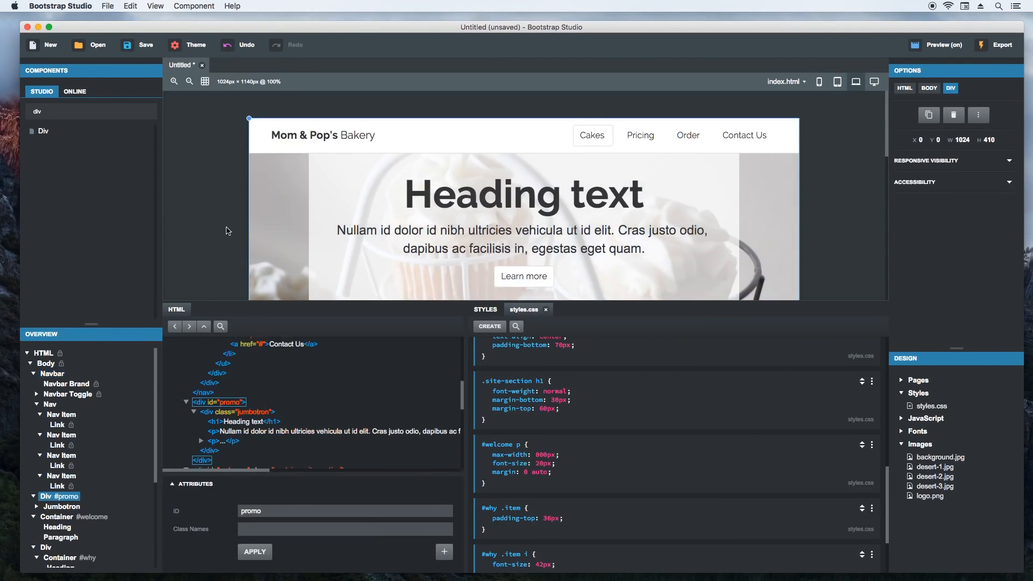
{"action": "left_click", "coordinate": [487, 312]}
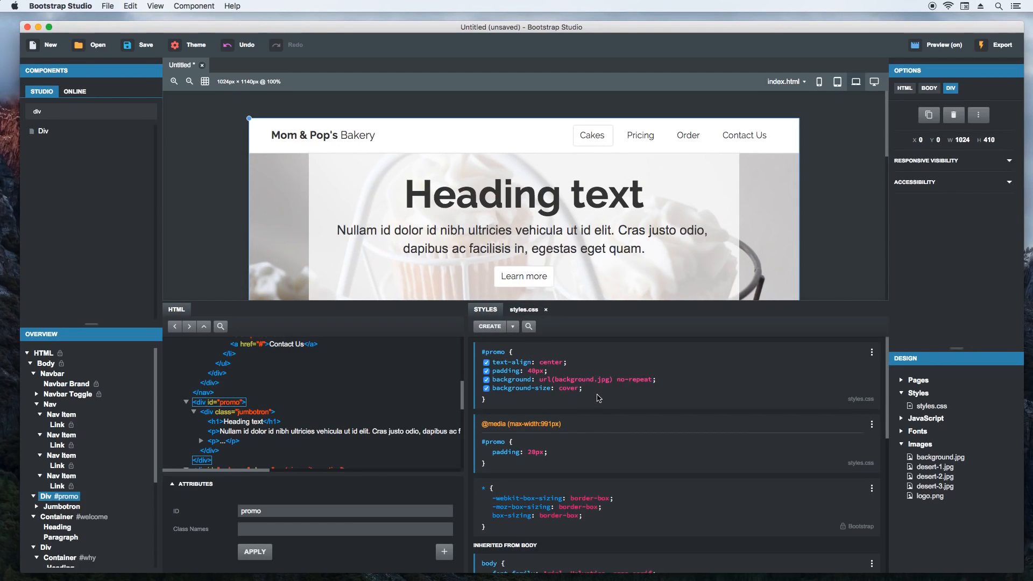
{"action": "left_click", "coordinate": [592, 392]}
{"action": "type", "text": "margin-top"}
{"action": "key", "text": "Tab"}
{"action": "type", "text": "65px"}
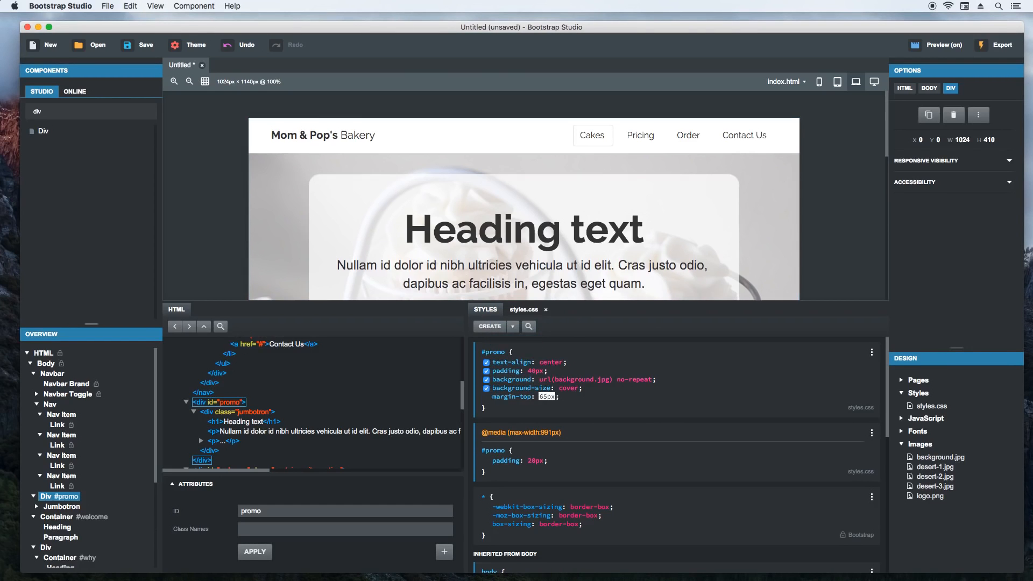
{"action": "key", "text": "Return"}
{"action": "left_click", "coordinate": [600, 403]}
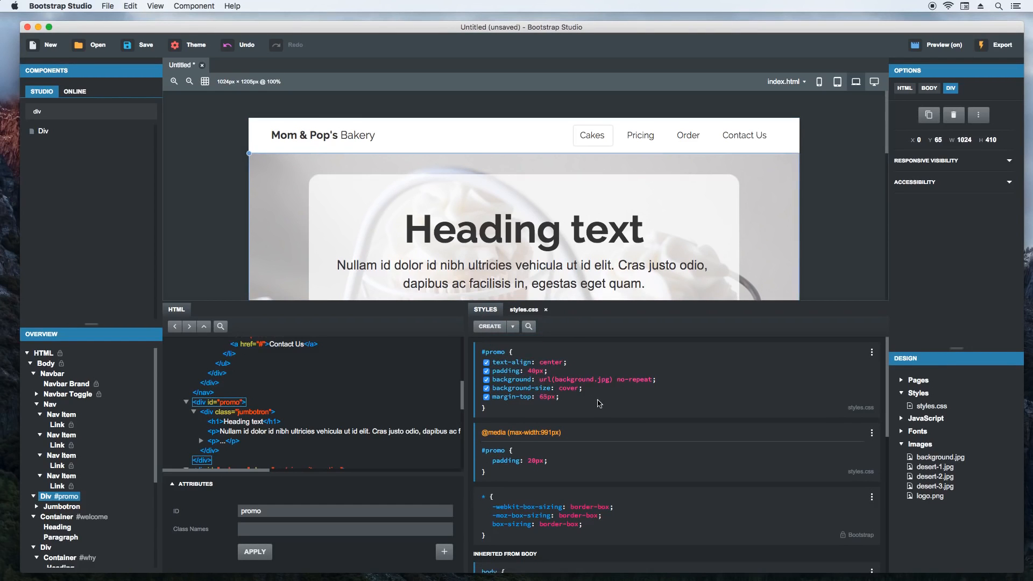
- Insert logo.png into the navbar brand before the bakery name and give the image the ID logo
{"action": "mouse_move", "coordinate": [932, 500]}
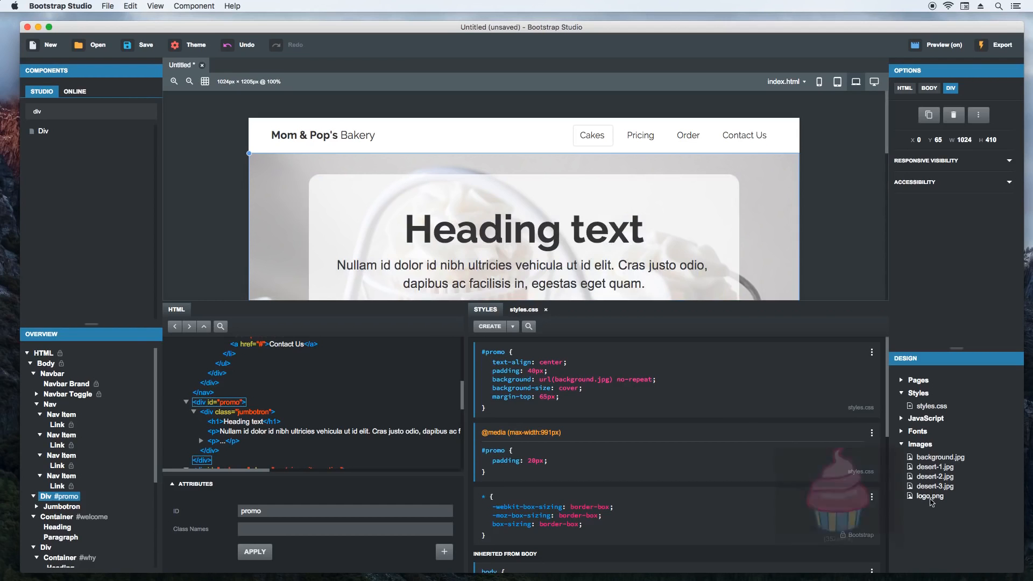
{"action": "left_click_drag", "start_coordinate": [932, 501], "coordinate": [275, 137]}
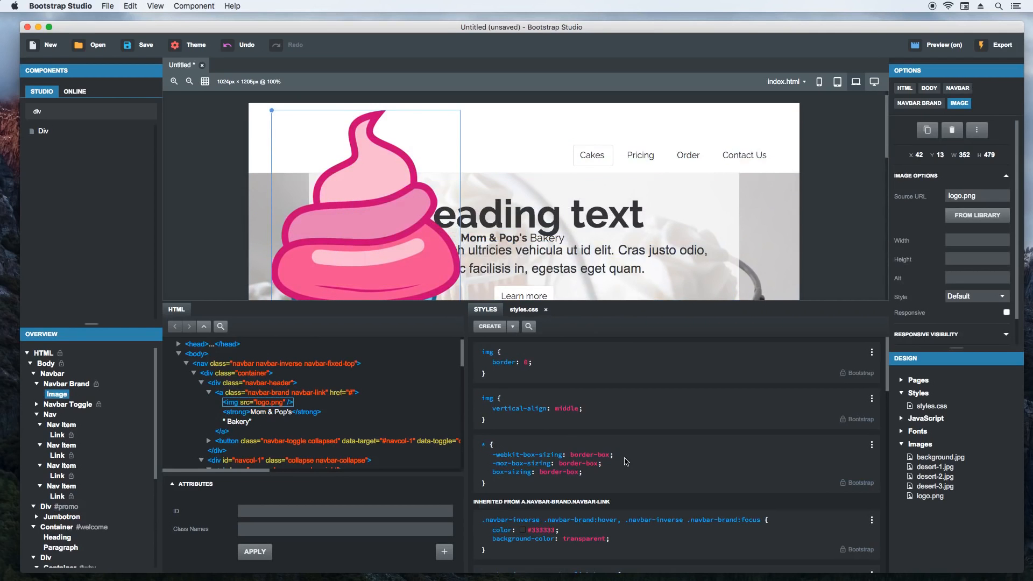
{"action": "left_click", "coordinate": [276, 510]}
{"action": "type", "text": "logo"}
{"action": "left_click", "coordinate": [255, 552]}
- Create a #logo rule in styles.css with a max-height of 42px
{"action": "scroll", "coordinate": [215, 259], "scroll_direction": "down", "scroll_amount": 3}
{"action": "left_click", "coordinate": [523, 309]}
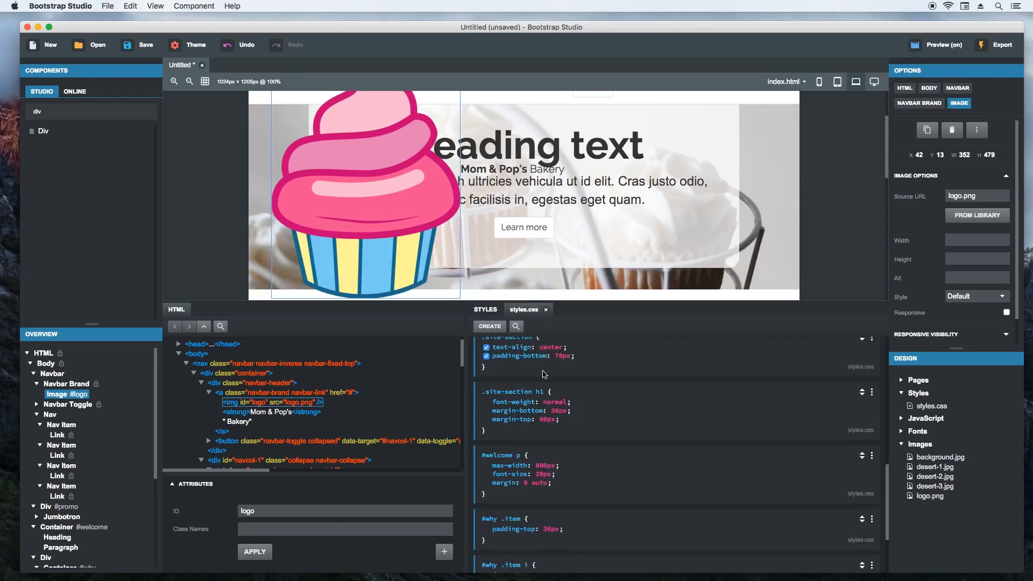
{"action": "left_click", "coordinate": [490, 327]}
{"action": "type", "text": "#logo"}
{"action": "key", "text": "Return"}
{"action": "type", "text": "max-height"}
{"action": "key", "text": "Return"}
{"action": "type", "text": "42px;"}
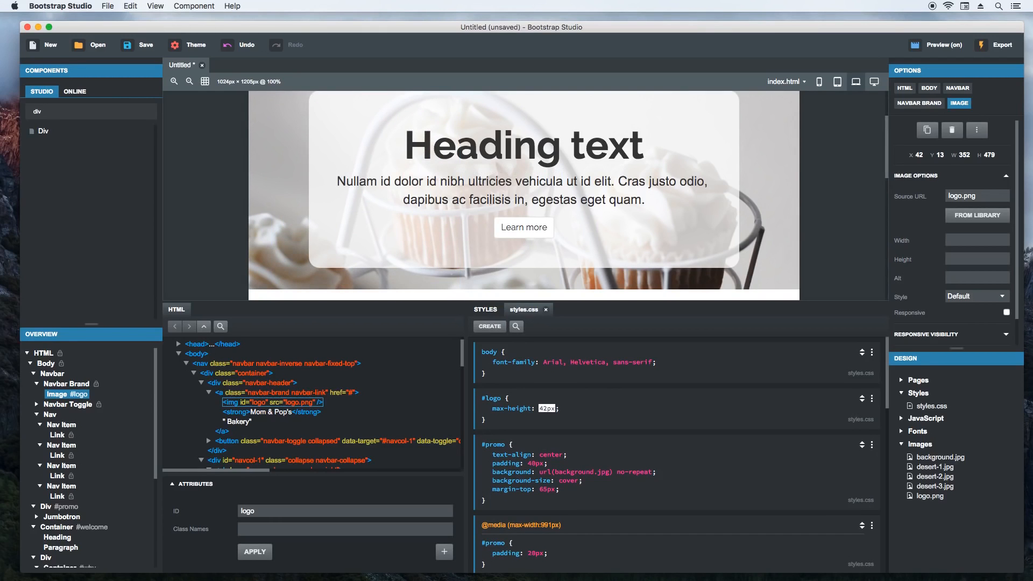
{"action": "scroll", "coordinate": [267, 233], "scroll_direction": "up", "scroll_amount": 2}
{"action": "key", "text": "Return"}
- Extend the #logo rule with margin-right 10px, margin-top -3px and display inline-block
{"action": "type", "text": "margin-right"}
{"action": "key", "text": "Return"}
{"action": "type", "text": "10px"}
{"action": "key", "text": "Return"}
{"action": "type", "text": "margin-top"}
{"action": "key", "text": "Return"}
{"action": "type", "text": "-3px;"}
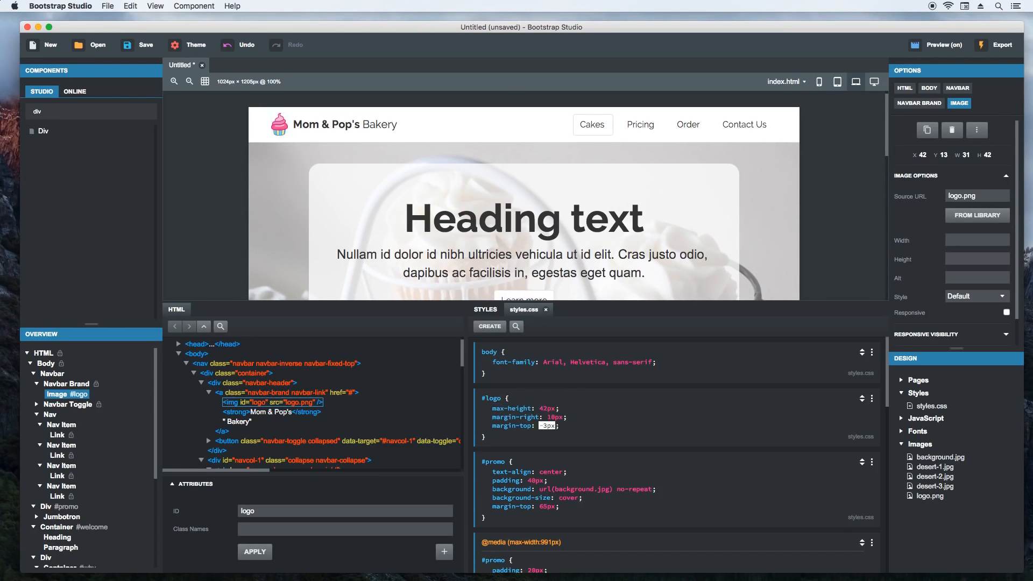
{"action": "key", "text": "Return"}
{"action": "type", "text": "display"}
{"action": "key", "text": "Return"}
{"action": "type", "text": "inline-block"}
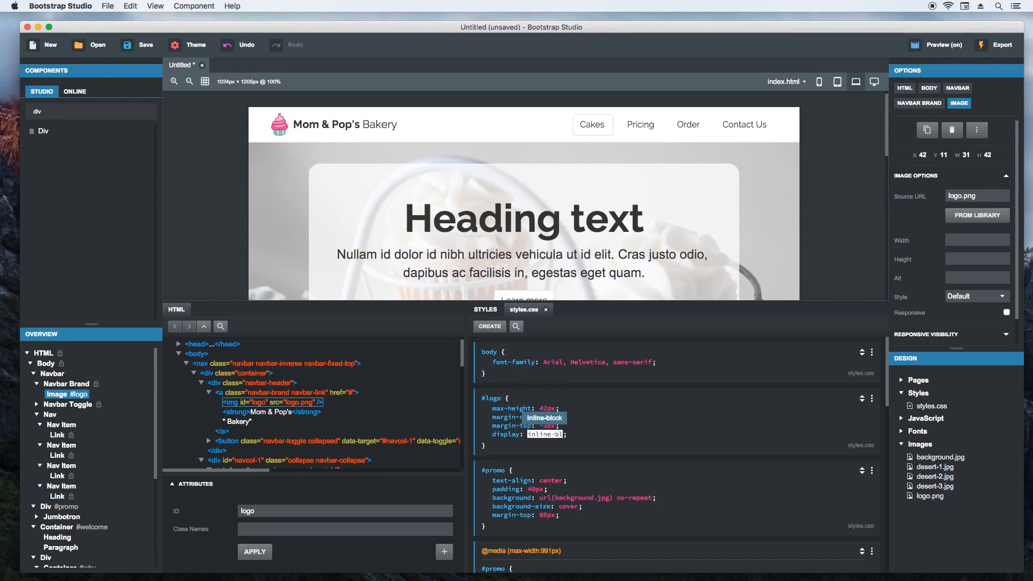
{"action": "key", "text": "Return"}
{"action": "left_click", "coordinate": [617, 442]}
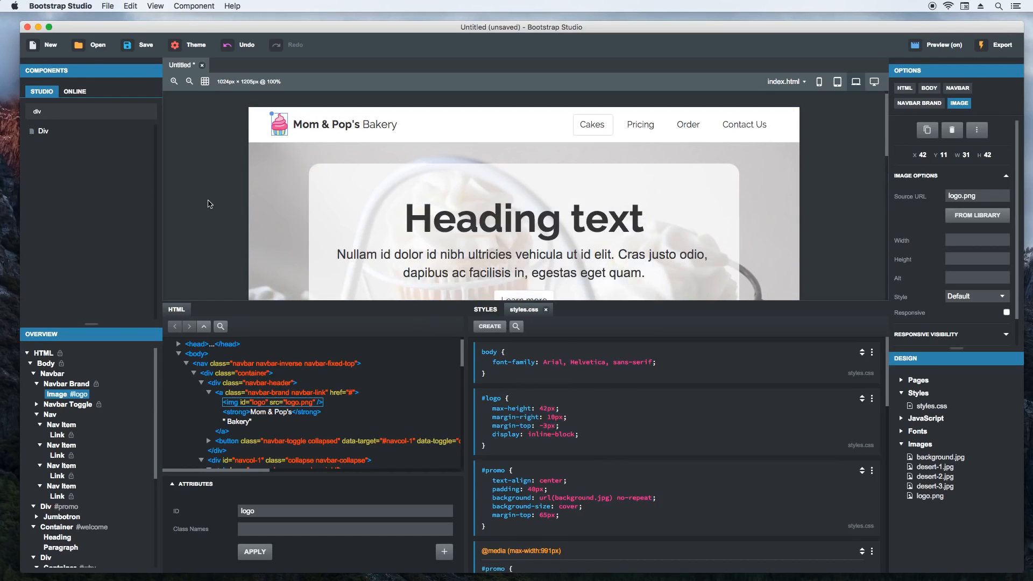
- Add the color purple to the #why .item i rule of the Why Choose Us icons
{"action": "scroll", "coordinate": [210, 205], "scroll_direction": "down", "scroll_amount": 1}
{"action": "scroll", "coordinate": [210, 208], "scroll_direction": "down", "scroll_amount": 10}
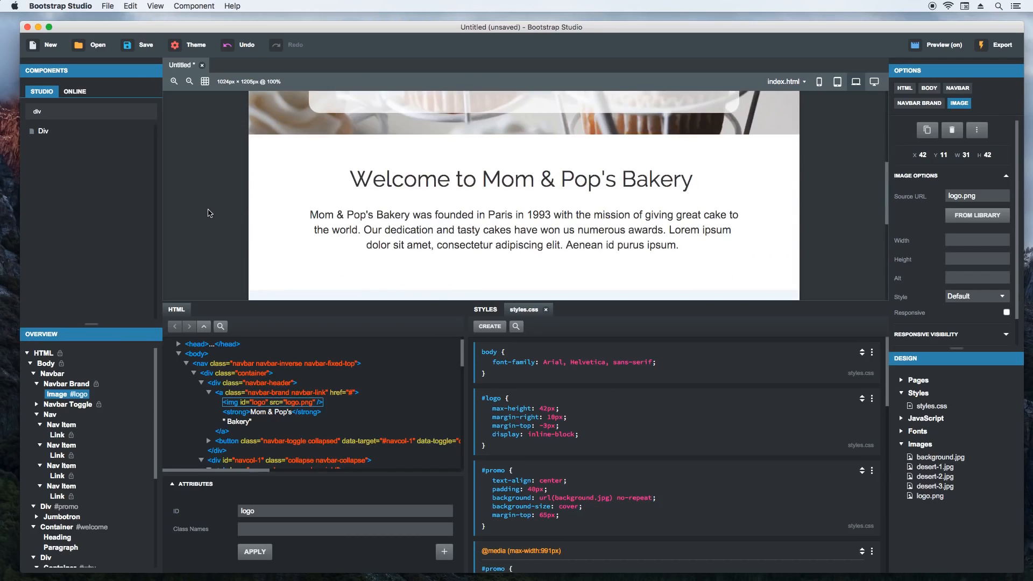
{"action": "scroll", "coordinate": [210, 213], "scroll_direction": "down", "scroll_amount": 2}
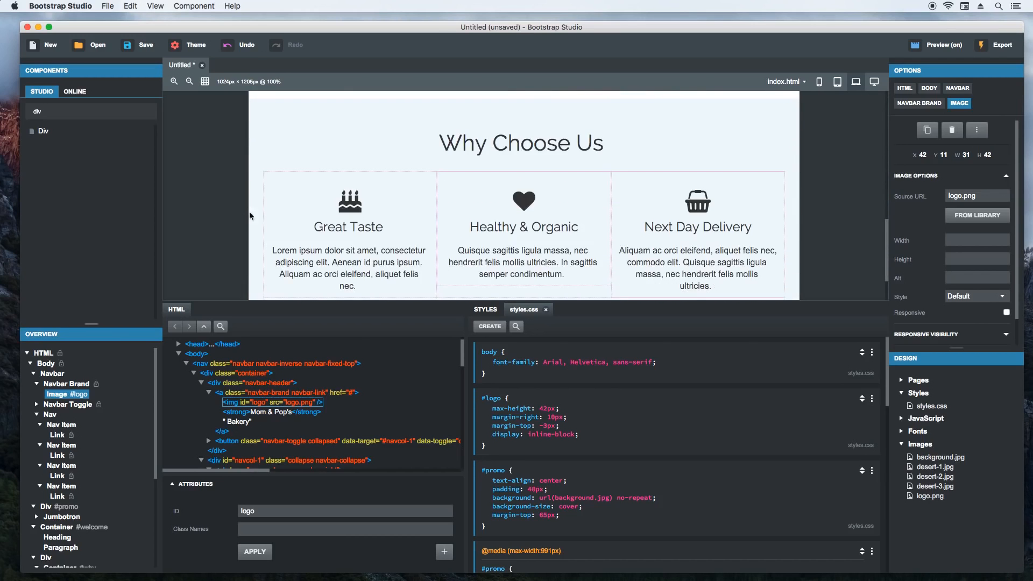
{"action": "left_click", "coordinate": [345, 209]}
{"action": "left_click", "coordinate": [486, 310]}
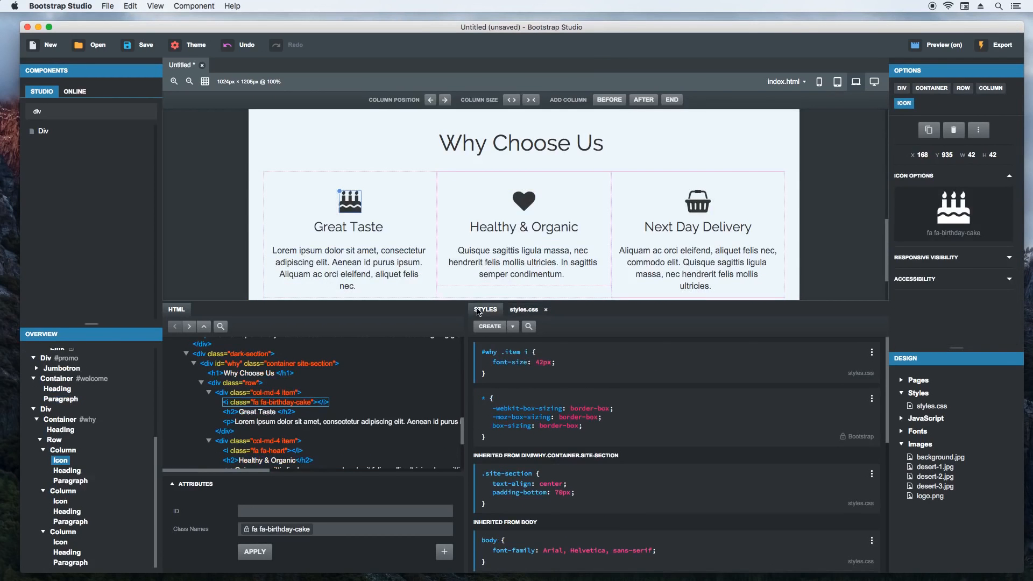
{"action": "left_click", "coordinate": [572, 367]}
{"action": "type", "text": "color"}
{"action": "key", "text": "Tab"}
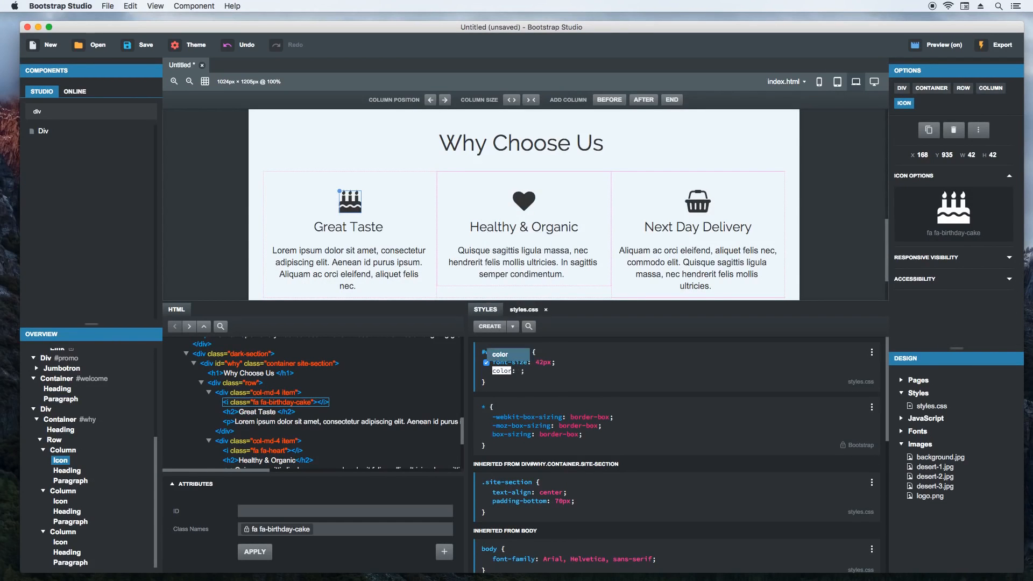
{"action": "type", "text": "purple"}
{"action": "key", "text": "Return"}
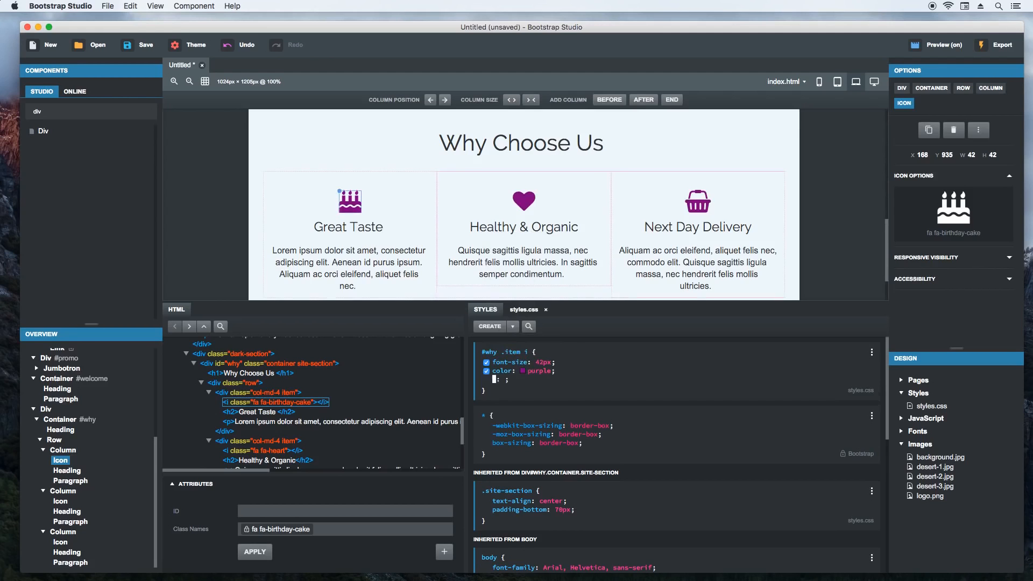
{"action": "key", "text": "Escape"}
- Change the icon color in the #why .item i rule to the logo's pink, rgb(239,79,145), by sampling it with the eyedropper
{"action": "scroll", "coordinate": [353, 276], "scroll_direction": "up", "scroll_amount": 10}
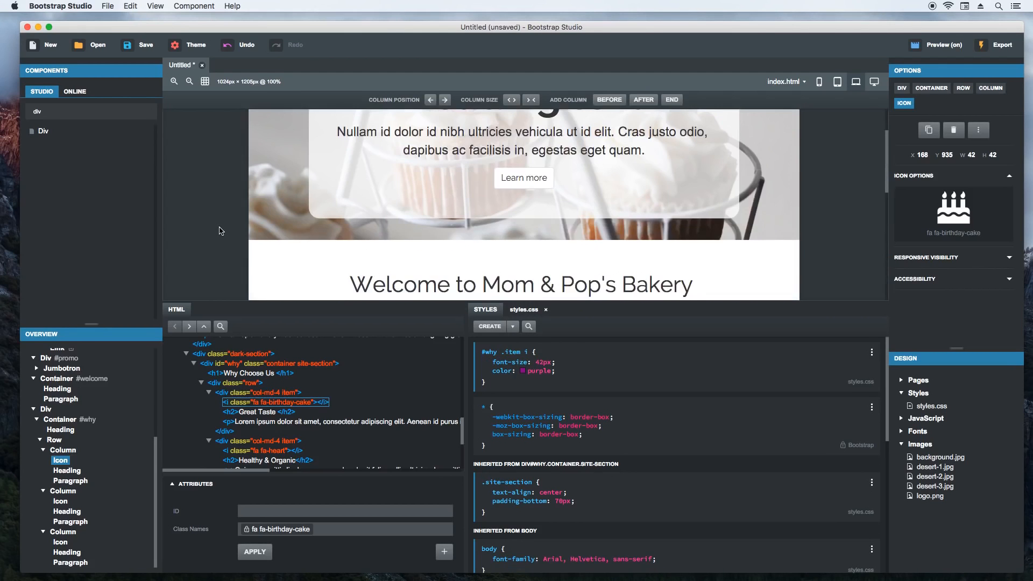
{"action": "left_click", "coordinate": [523, 371]}
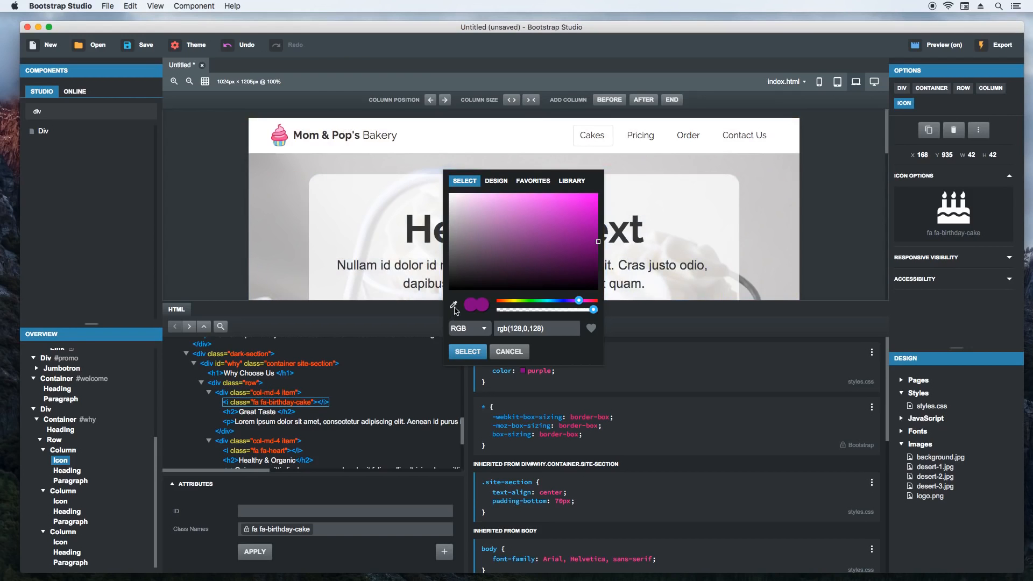
{"action": "left_click", "coordinate": [453, 306]}
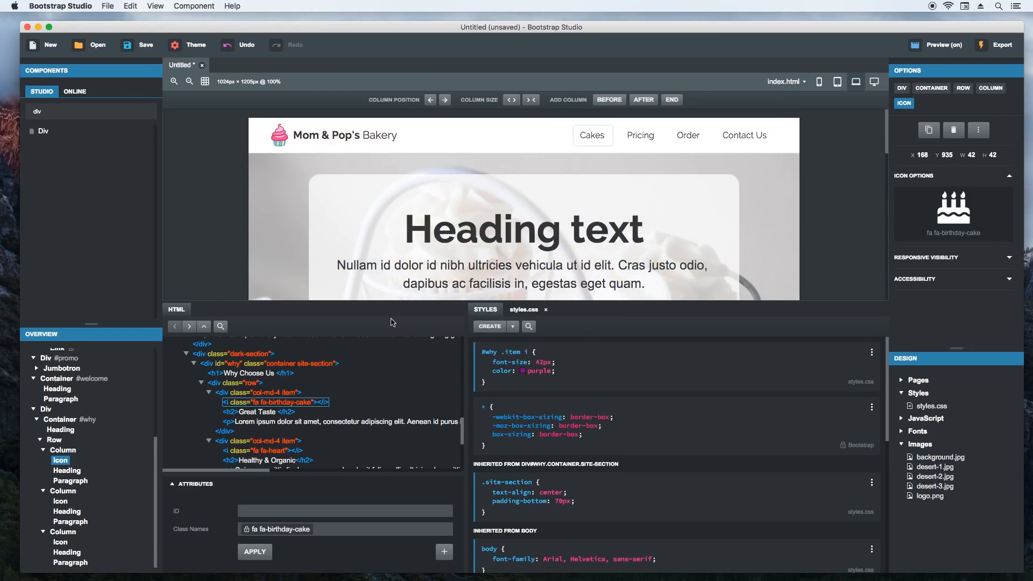
{"action": "left_click", "coordinate": [280, 140]}
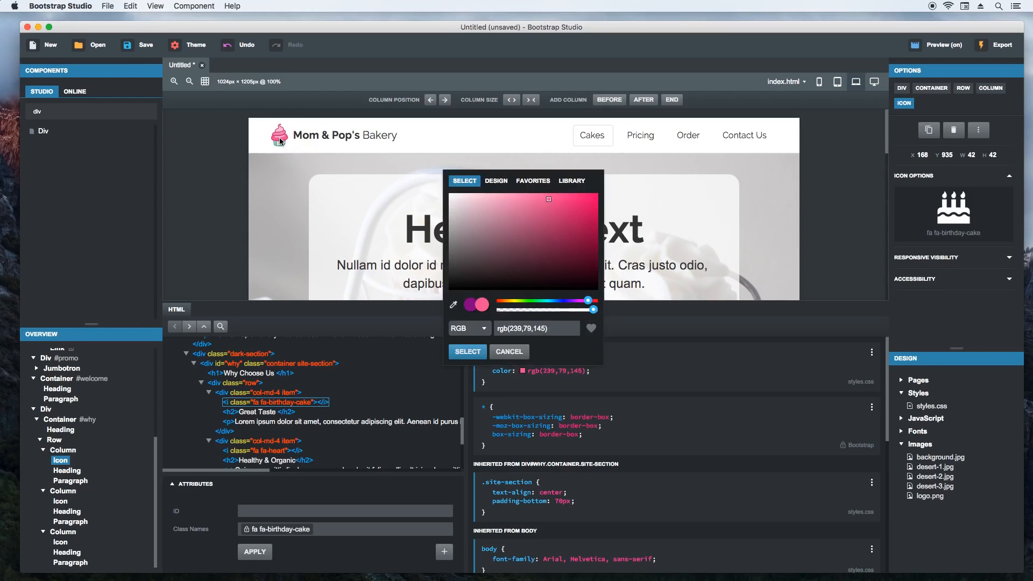
{"action": "left_click", "coordinate": [468, 352]}
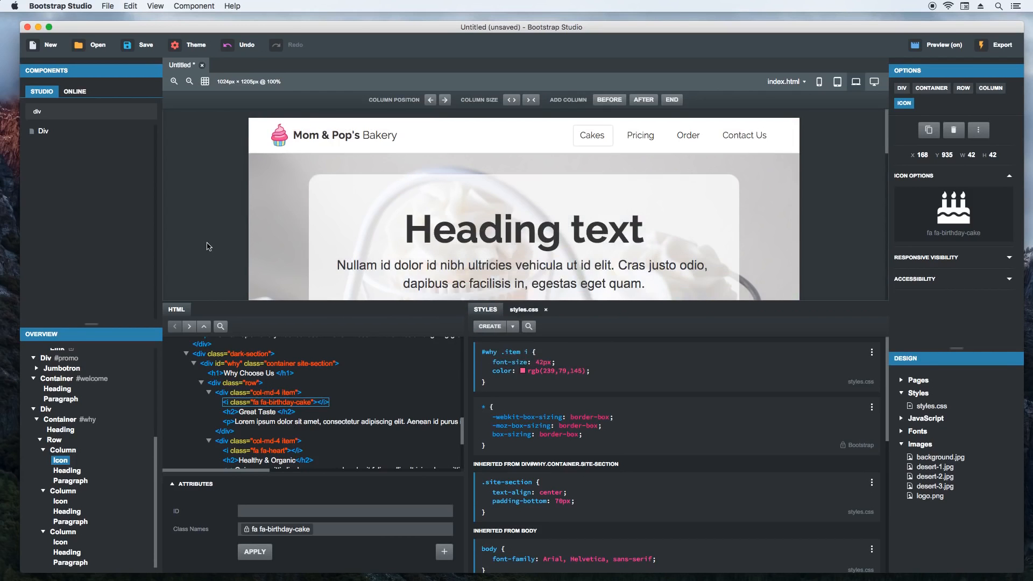
- Review the recolored Why Choose Us icons and the whole page with nothing selected
{"action": "scroll", "coordinate": [209, 246], "scroll_direction": "down", "scroll_amount": 5}
{"action": "scroll", "coordinate": [209, 246], "scroll_direction": "down", "scroll_amount": 5}
{"action": "scroll", "coordinate": [212, 250], "scroll_direction": "up", "scroll_amount": 3}
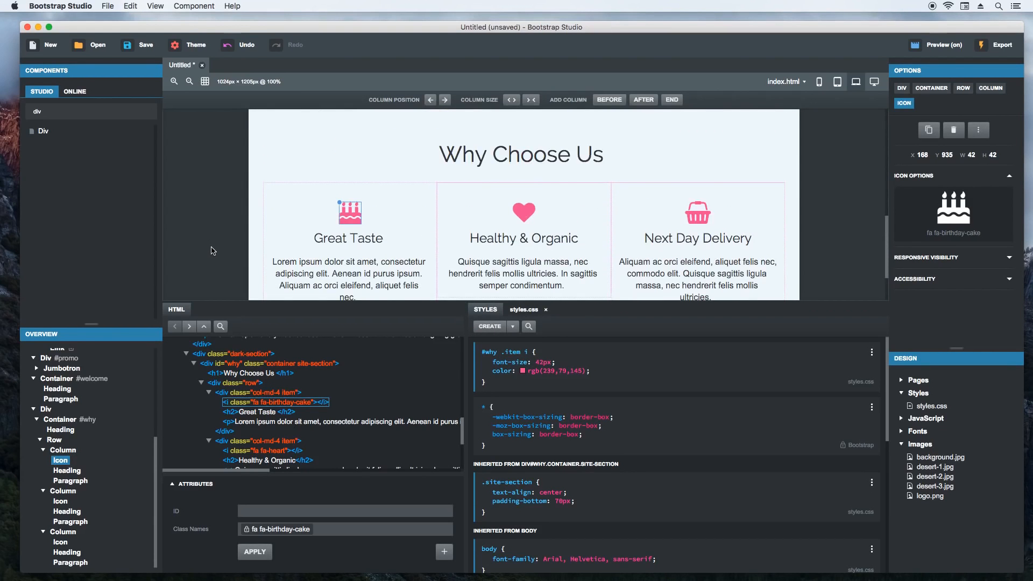
{"action": "left_click", "coordinate": [222, 260]}
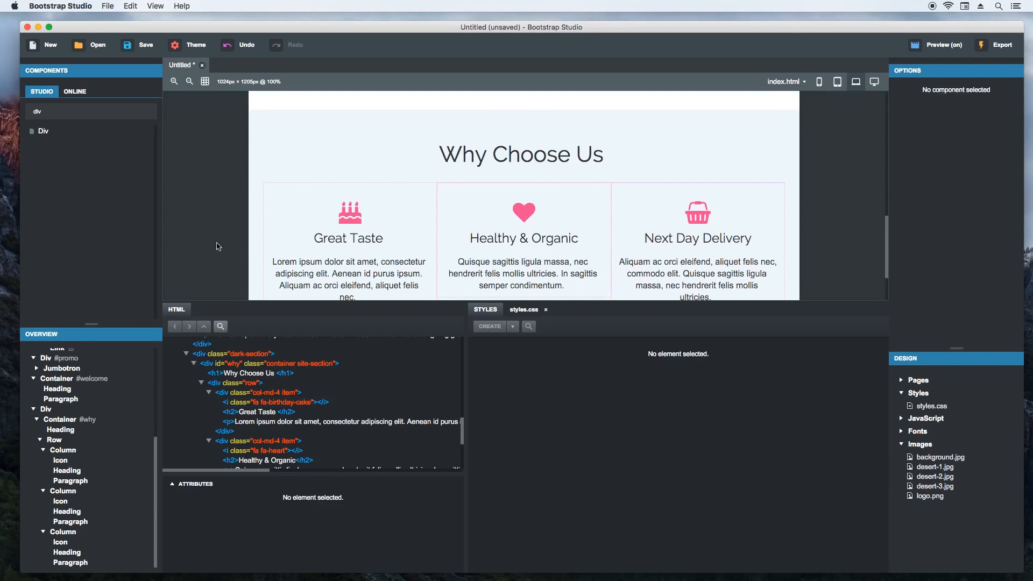
{"action": "scroll", "coordinate": [221, 230], "scroll_direction": "down", "scroll_amount": 3}
{"action": "scroll", "coordinate": [223, 234], "scroll_direction": "up", "scroll_amount": 3}
{"action": "scroll", "coordinate": [221, 235], "scroll_direction": "up", "scroll_amount": 6}
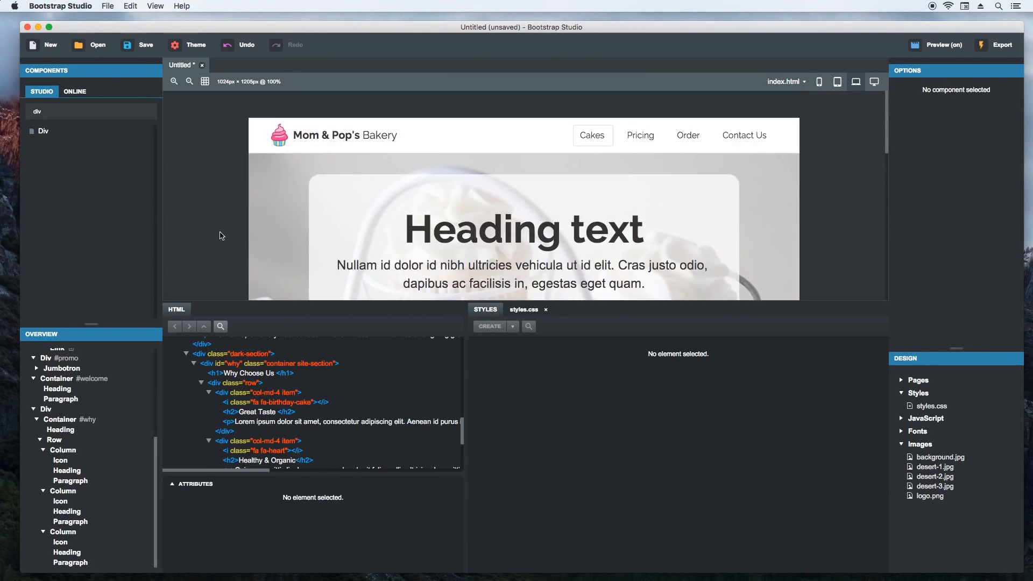
{"action": "scroll", "coordinate": [221, 236], "scroll_direction": "down", "scroll_amount": 4}
{"action": "scroll", "coordinate": [222, 235], "scroll_direction": "up", "scroll_amount": 4}
- Copy the Bootstrap rule for the active Cakes link, covering its normal, hover and focus states, to styles.css
{"action": "left_click", "coordinate": [605, 140]}
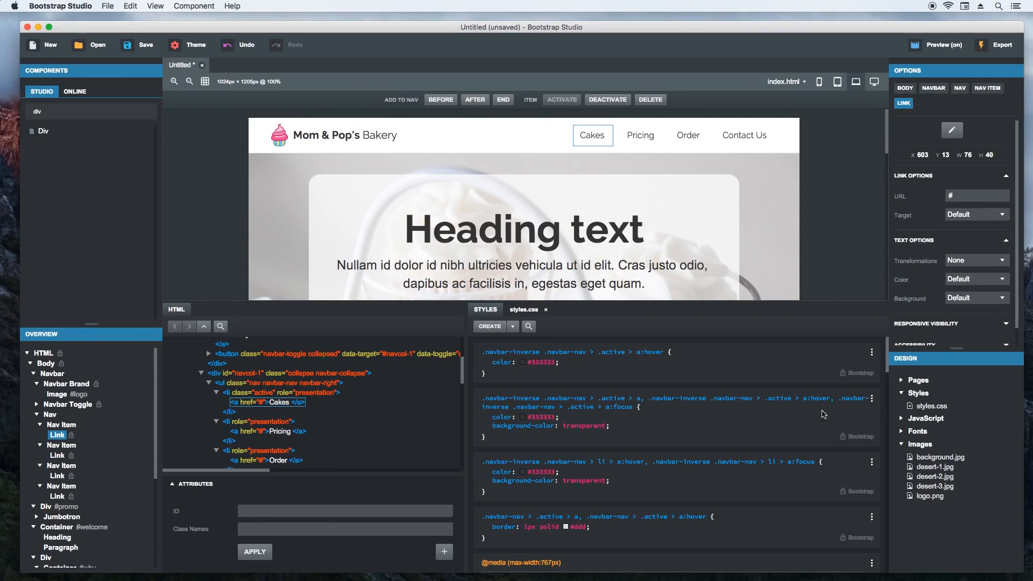
{"action": "left_click", "coordinate": [872, 399]}
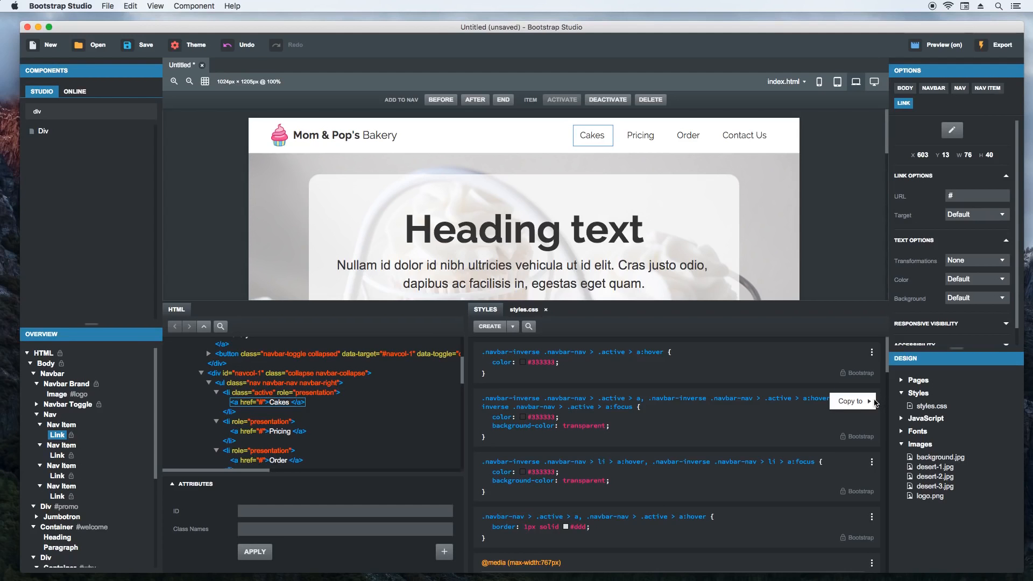
{"action": "mouse_move", "coordinate": [863, 403]}
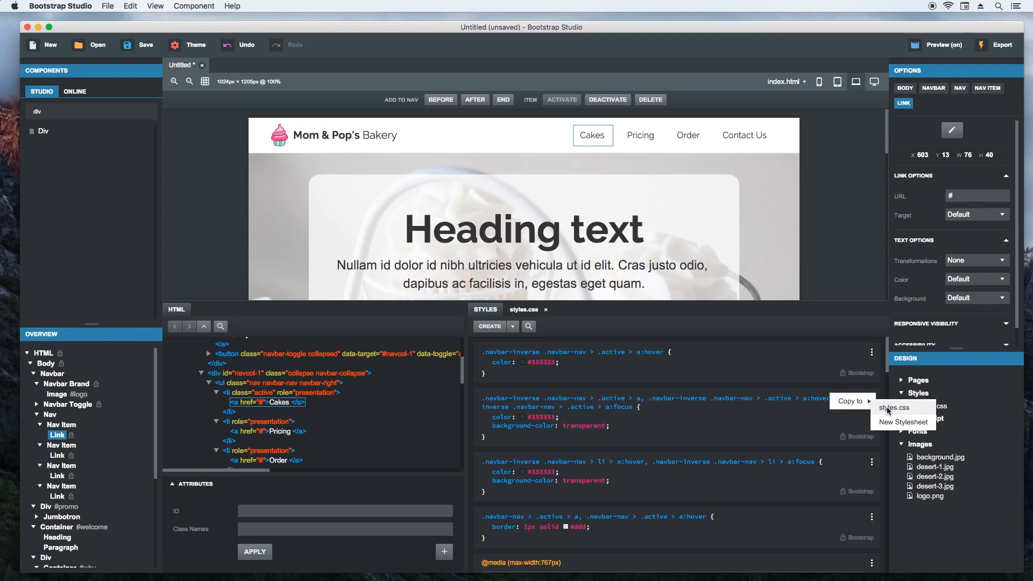
{"action": "left_click", "coordinate": [888, 409]}
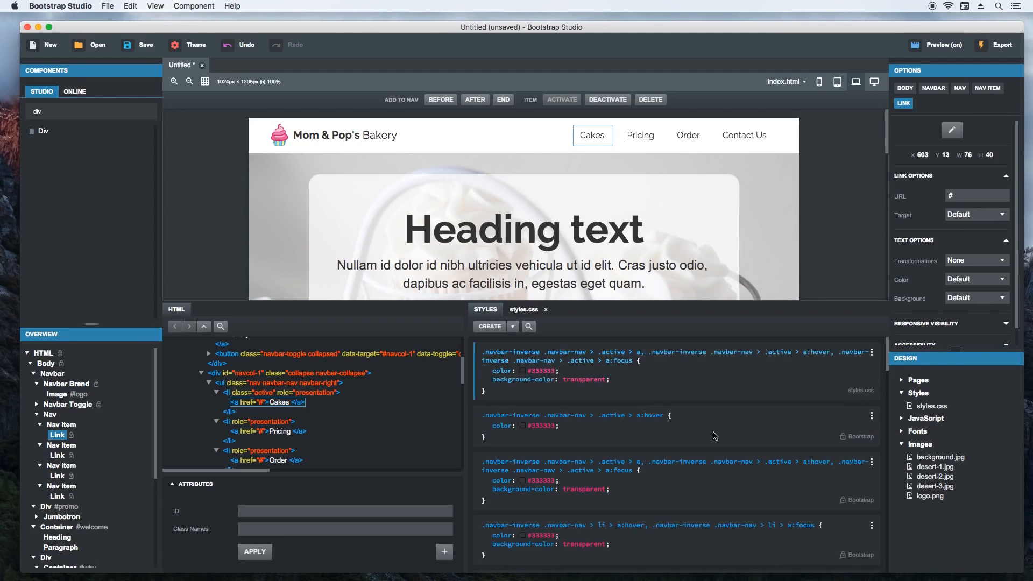
- Remove the color property from the copied active-link rule in styles.css
{"action": "left_click", "coordinate": [525, 312]}
{"action": "scroll", "coordinate": [553, 538], "scroll_direction": "down", "scroll_amount": 15}
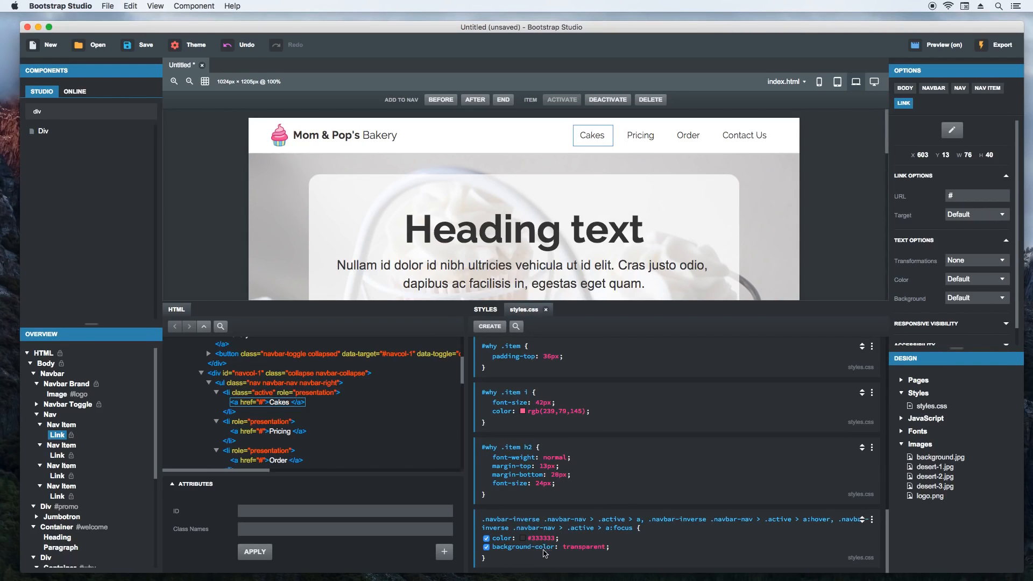
{"action": "left_click", "coordinate": [505, 540]}
{"action": "key", "text": "BackSpace"}
- In the copied active-link rule, set background-color to yellow and add a transparent border-color
{"action": "left_click", "coordinate": [538, 548]}
{"action": "key", "text": "Tab"}
{"action": "type", "text": "yellow"}
{"action": "key", "text": "Return"}
{"action": "type", "text": "border-color: ;"}
{"action": "key", "text": "Tab"}
{"action": "type", "text": "transparent"}
{"action": "key", "text": "Return"}
- Soften the active link's background-color to the pale yellow rgb(245,245,130) with the color picker
{"action": "left_click", "coordinate": [565, 547]}
{"action": "mouse_move", "coordinate": [554, 399]}
{"action": "left_mouse_down"}
{"action": "mouse_move", "coordinate": [574, 377]}
{"action": "mouse_move", "coordinate": [561, 373]}
{"action": "left_mouse_up"}
{"action": "left_click", "coordinate": [509, 527]}
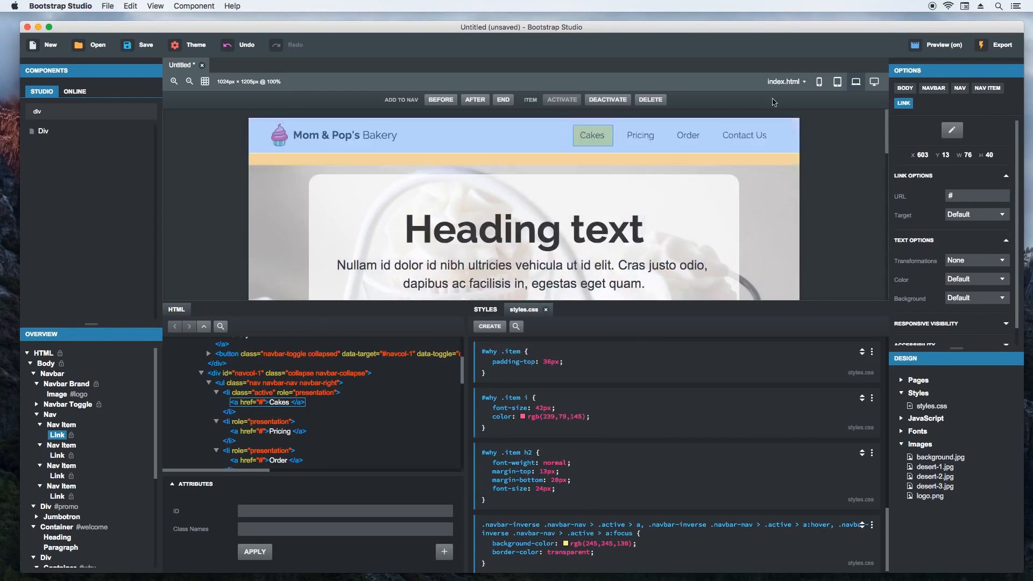
- Switch to the Chrome preview, examine the page from navbar to Why Choose Us section, and return to Bootstrap Studio
{"action": "key", "text": "super+Tab"}
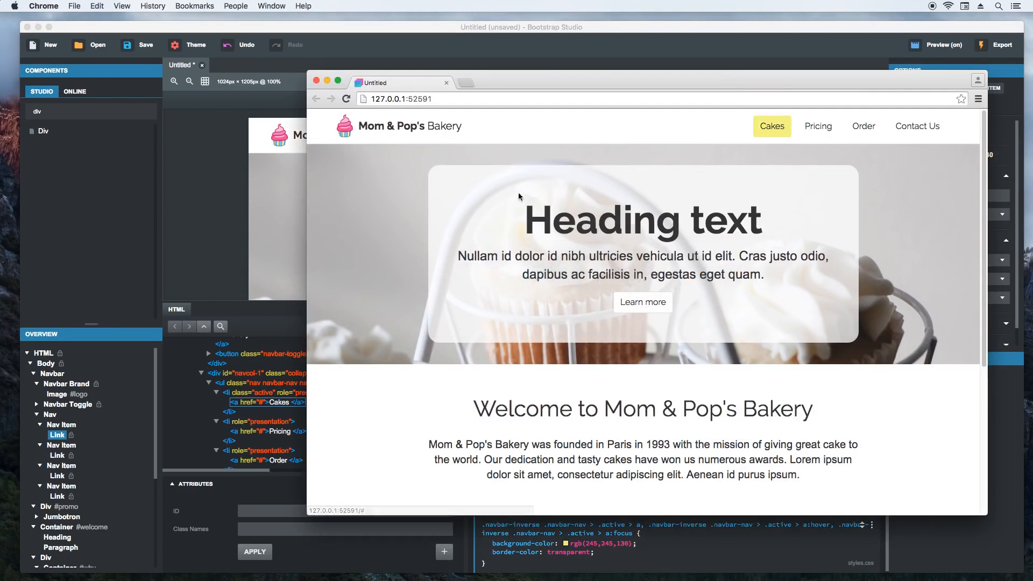
{"action": "scroll", "coordinate": [389, 309], "scroll_direction": "down", "scroll_amount": 5}
{"action": "scroll", "coordinate": [390, 321], "scroll_direction": "down", "scroll_amount": 5}
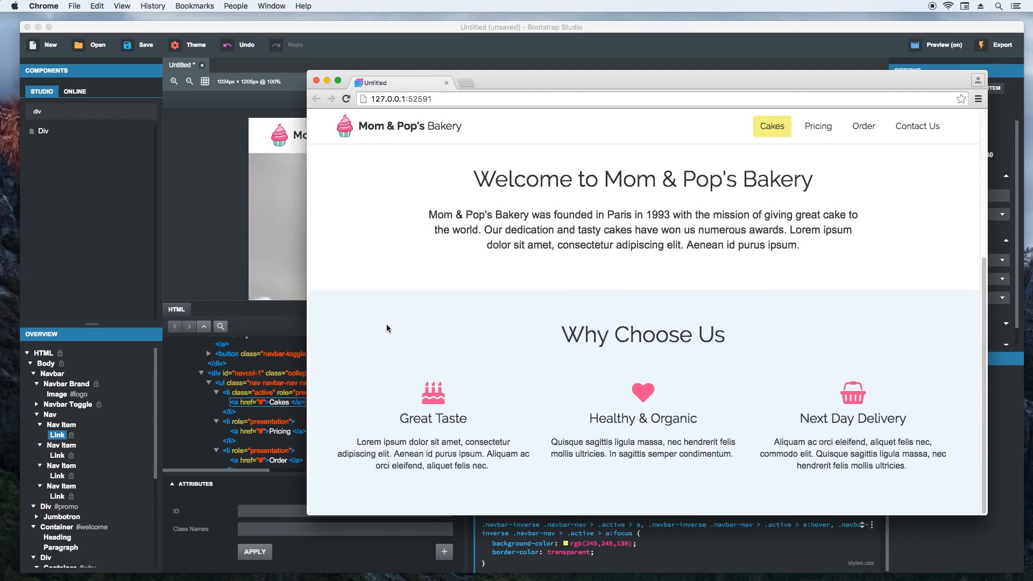
{"action": "scroll", "coordinate": [374, 331], "scroll_direction": "up", "scroll_amount": 5}
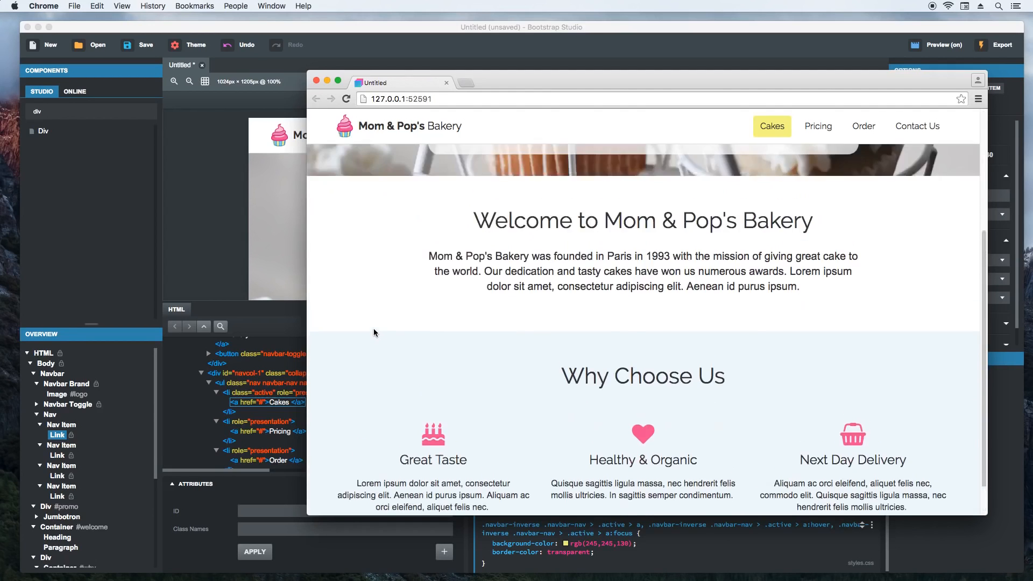
{"action": "left_click", "coordinate": [426, 55]}
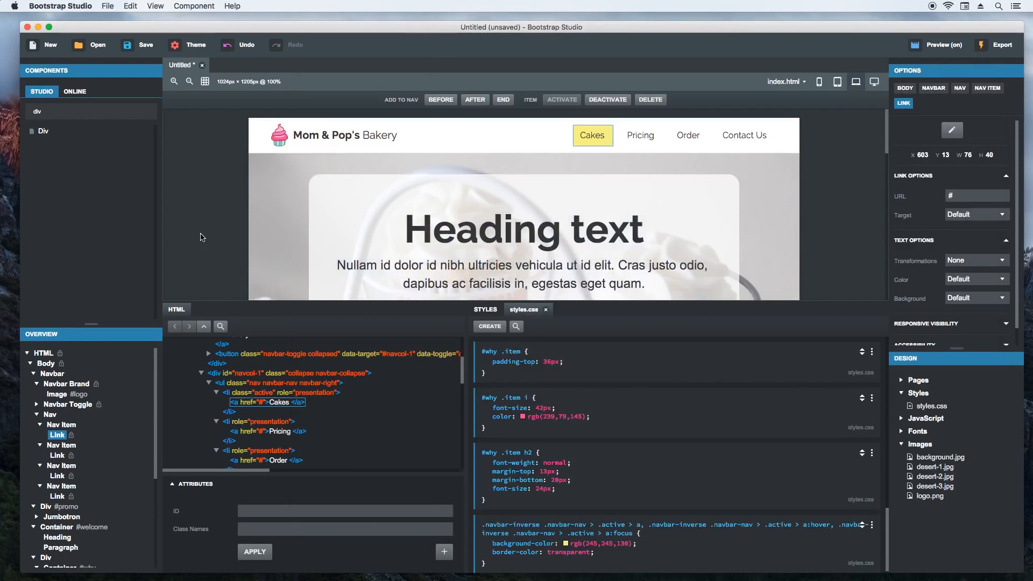
- Add color #666 to the #welcome p rule for the paragraph beneath the Welcome heading
{"action": "scroll", "coordinate": [208, 237], "scroll_direction": "down", "scroll_amount": 10}
{"action": "scroll", "coordinate": [208, 236], "scroll_direction": "up", "scroll_amount": 4}
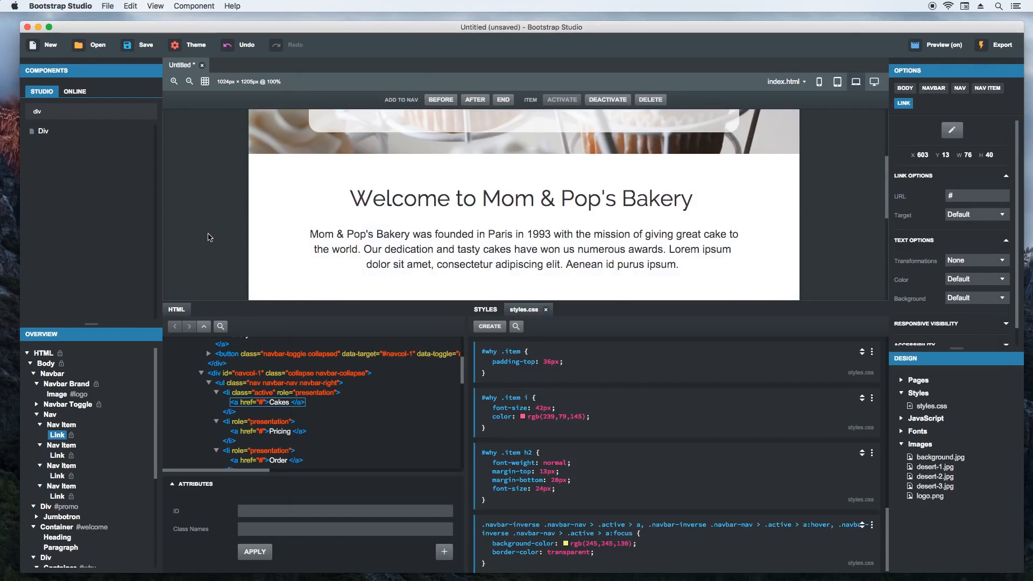
{"action": "left_click", "coordinate": [446, 266]}
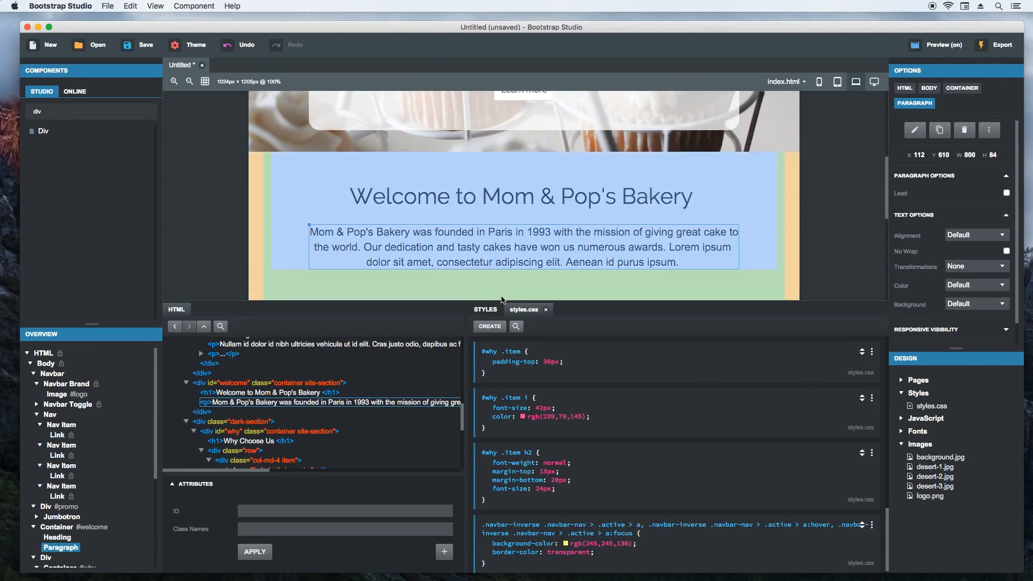
{"action": "left_click", "coordinate": [571, 384]}
{"action": "type", "text": "color"}
{"action": "key", "text": "Tab"}
{"action": "type", "text": "#"}
{"action": "key", "text": "Return"}
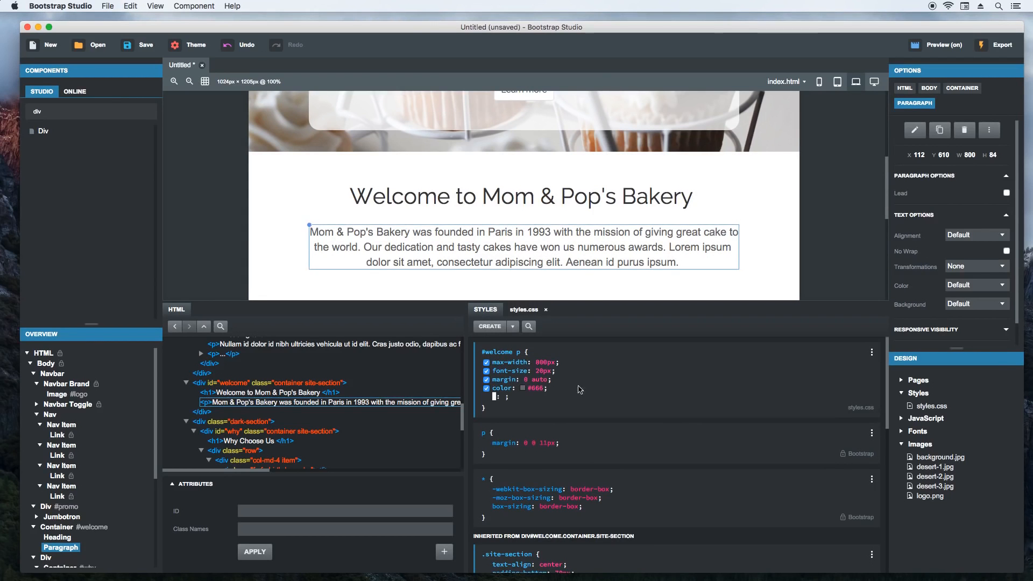
- Create a #why .item p rule in styles.css, after the #why .item h2 rule, with color #ccc
{"action": "scroll", "coordinate": [226, 248], "scroll_direction": "down", "scroll_amount": 5}
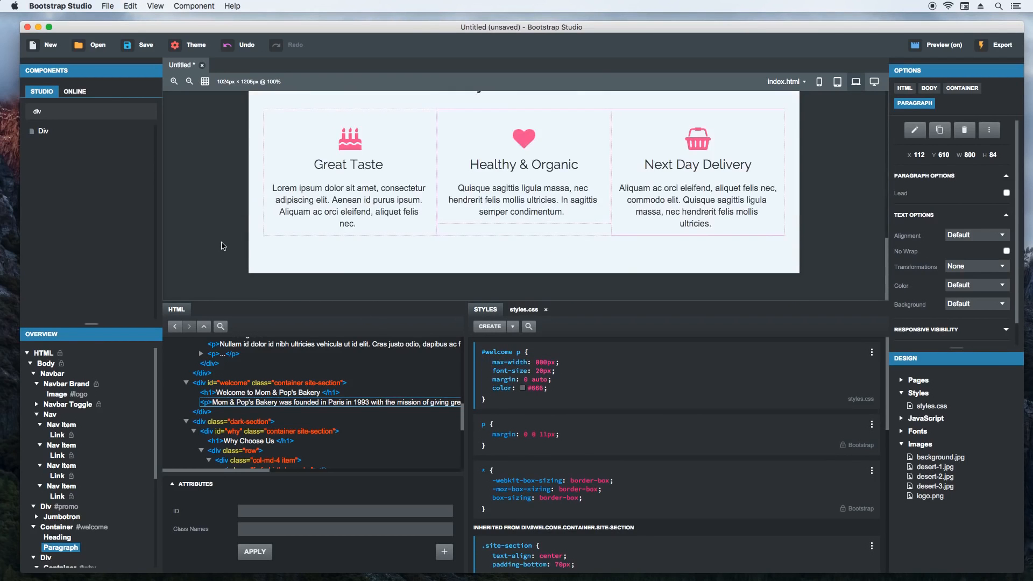
{"action": "left_click", "coordinate": [334, 211]}
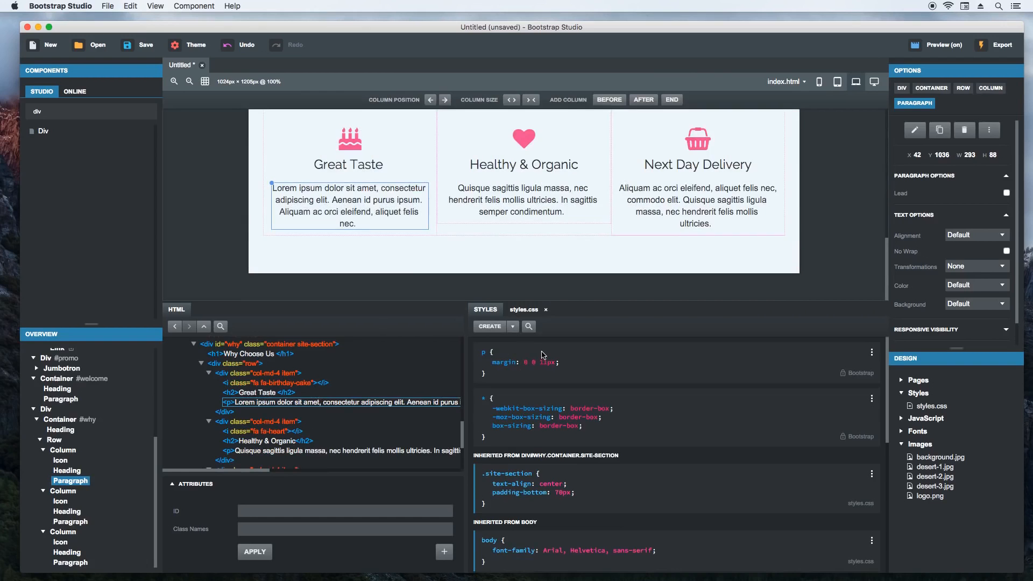
{"action": "left_click", "coordinate": [526, 316]}
{"action": "scroll", "coordinate": [554, 501], "scroll_direction": "down", "scroll_amount": 5}
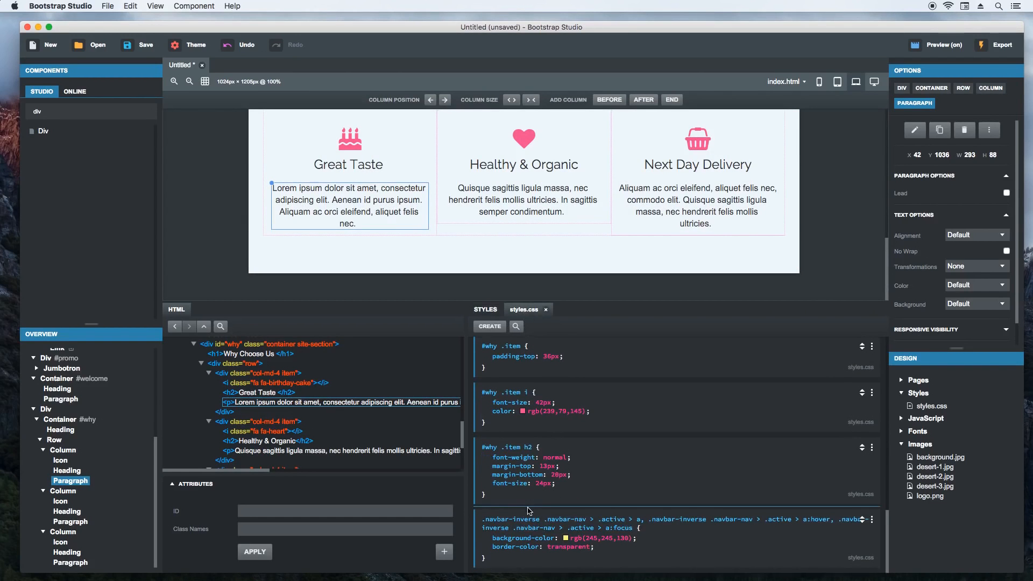
{"action": "left_click", "coordinate": [530, 510]}
{"action": "type", "text": "#why .item p"}
{"action": "key", "text": "Return"}
{"action": "type", "text": "color"}
{"action": "key", "text": "Tab"}
{"action": "type", "text": "#ccc"}
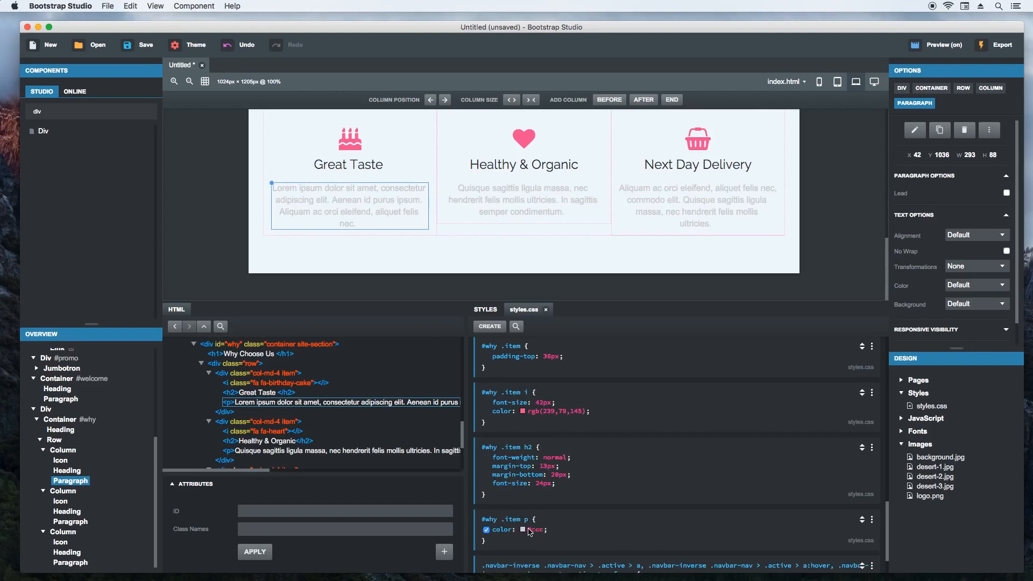
- Darken the #why .item p text color to the grey #6f767a with the color picker
{"action": "left_click", "coordinate": [522, 529]}
{"action": "left_click", "coordinate": [454, 463]}
{"action": "left_click", "coordinate": [408, 173]}
{"action": "left_click", "coordinate": [465, 397]}
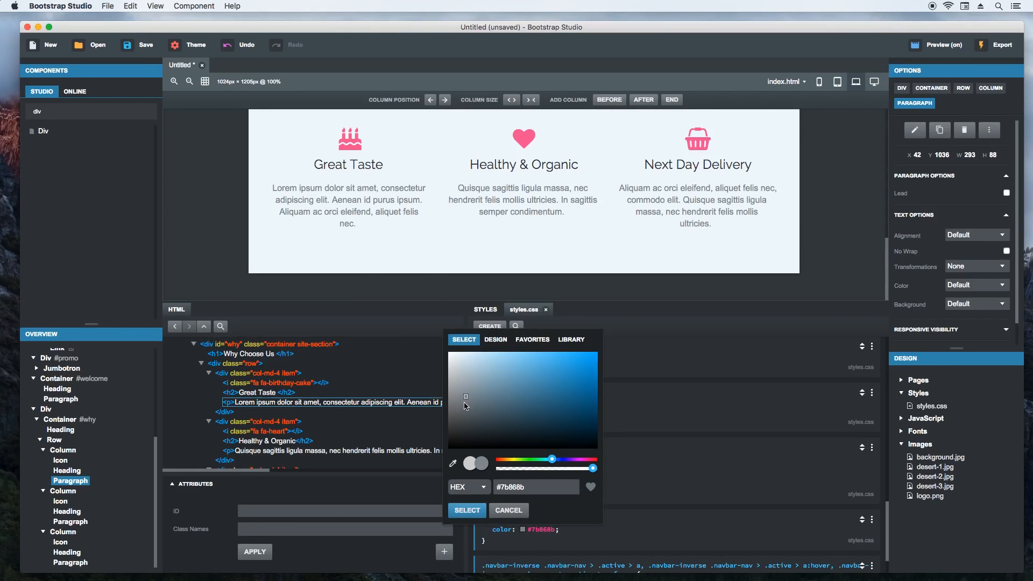
{"action": "left_click", "coordinate": [462, 404]}
{"action": "left_click", "coordinate": [468, 512]}
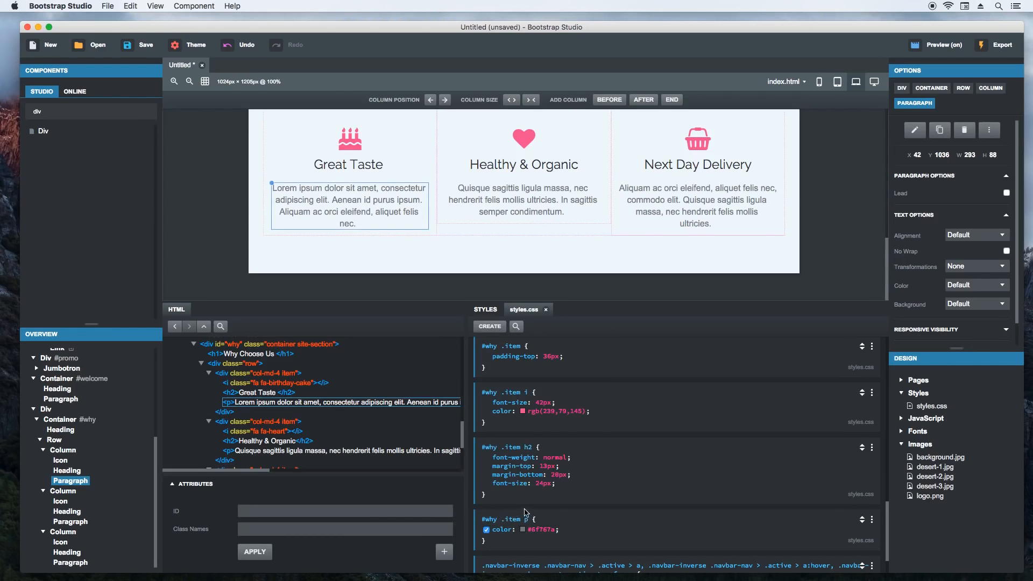
{"action": "left_click", "coordinate": [222, 255]}
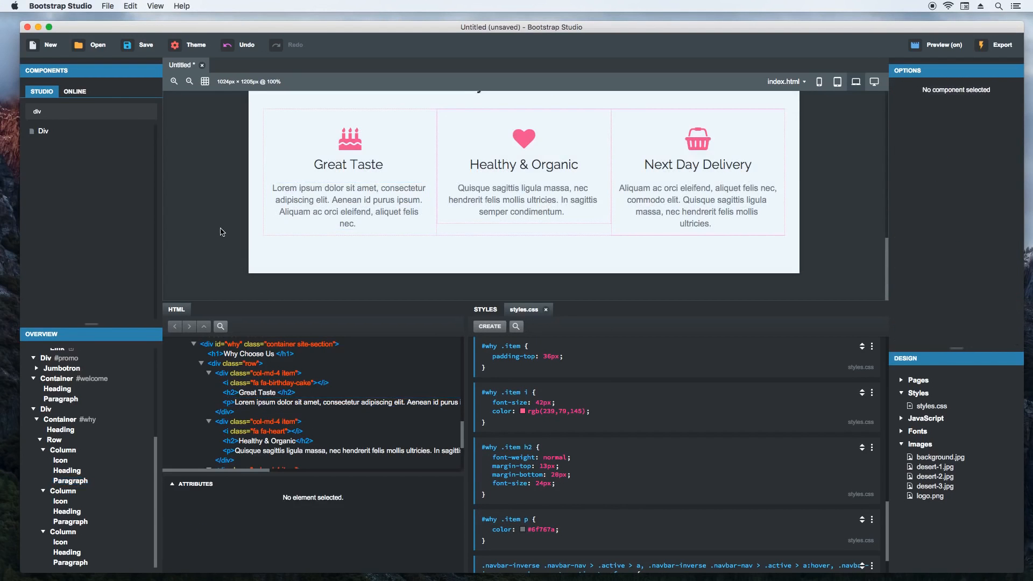
- Duplicate the #welcome container and move the copy to the end of the body, below the Why Choose Us section
{"action": "scroll", "coordinate": [220, 232], "scroll_direction": "up", "scroll_amount": 2}
{"action": "scroll", "coordinate": [220, 204], "scroll_direction": "up", "scroll_amount": 5}
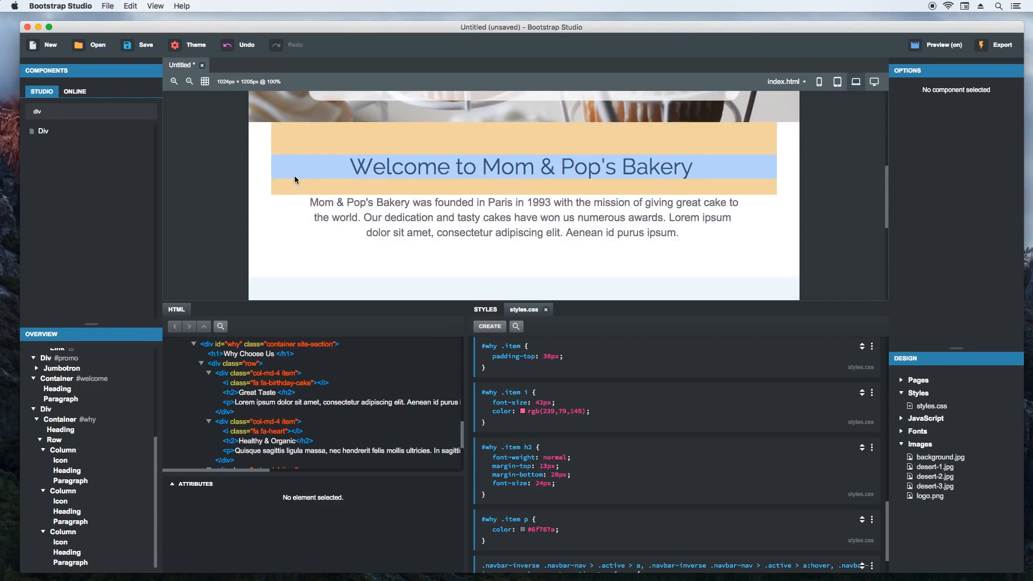
{"action": "left_click", "coordinate": [288, 189]}
{"action": "right_click", "coordinate": [263, 125]}
{"action": "left_click", "coordinate": [294, 219]}
{"action": "scroll", "coordinate": [211, 216], "scroll_direction": "down", "scroll_amount": 3}
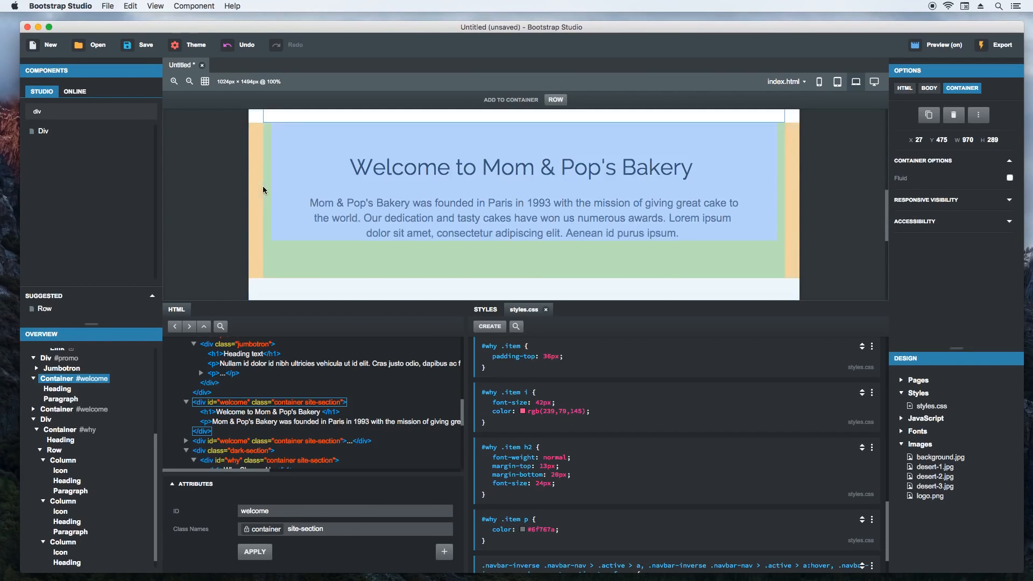
{"action": "left_click", "coordinate": [263, 187]}
{"action": "left_click_drag", "start_coordinate": [263, 124], "coordinate": [47, 364]}
{"action": "scroll", "coordinate": [203, 254], "scroll_direction": "up", "scroll_amount": 8}
{"action": "scroll", "coordinate": [205, 260], "scroll_direction": "down", "scroll_amount": 4}
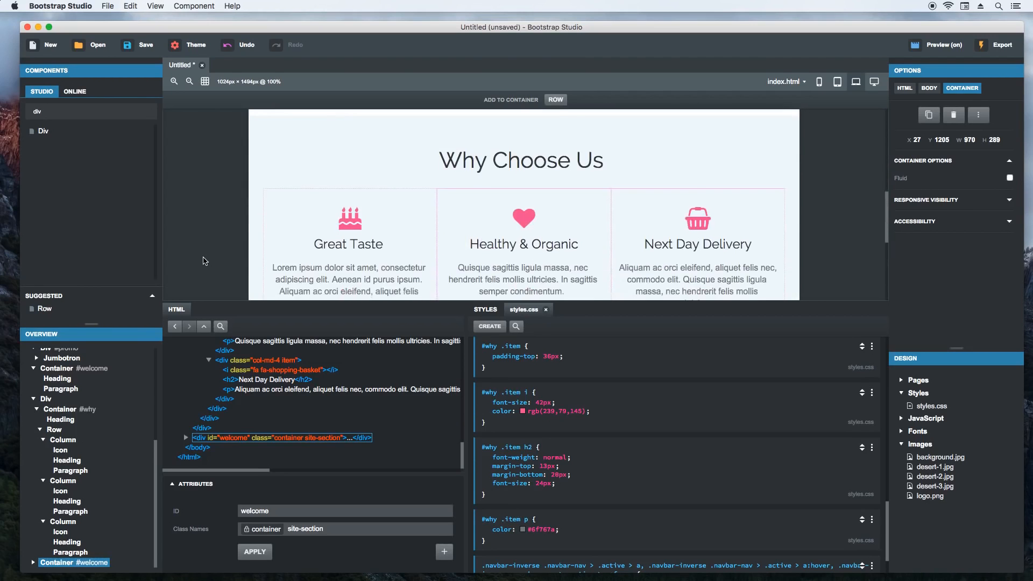
- Change the duplicated container's heading to Gallery and delete the paragraph beneath it
{"action": "double_click", "coordinate": [225, 309]}
{"action": "double_click", "coordinate": [491, 428]}
{"action": "key", "text": "super+a"}
{"action": "type", "text": "Gallery"}
{"action": "key", "text": "Return"}
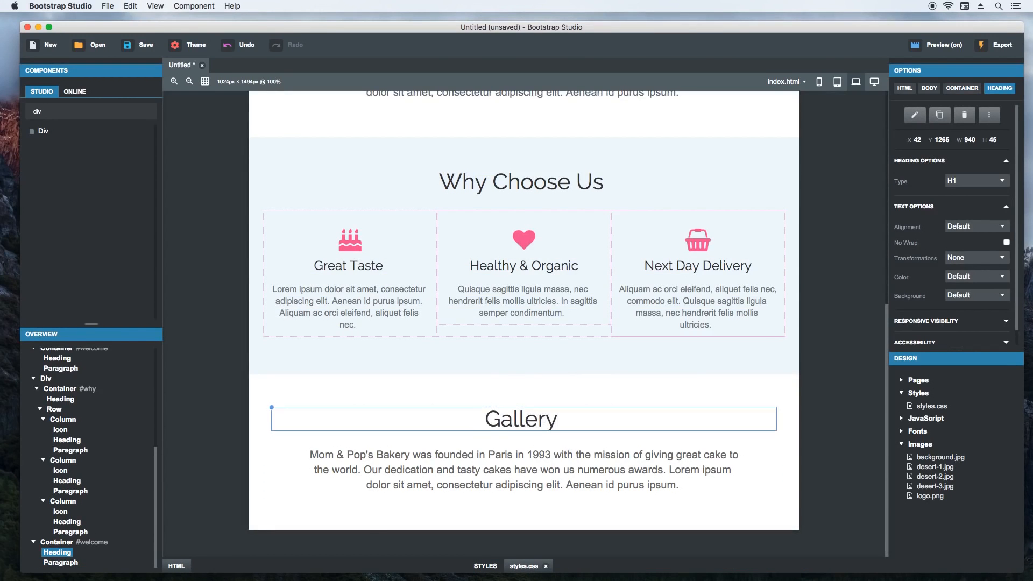
{"action": "left_click", "coordinate": [457, 463]}
{"action": "key", "text": "Delete"}
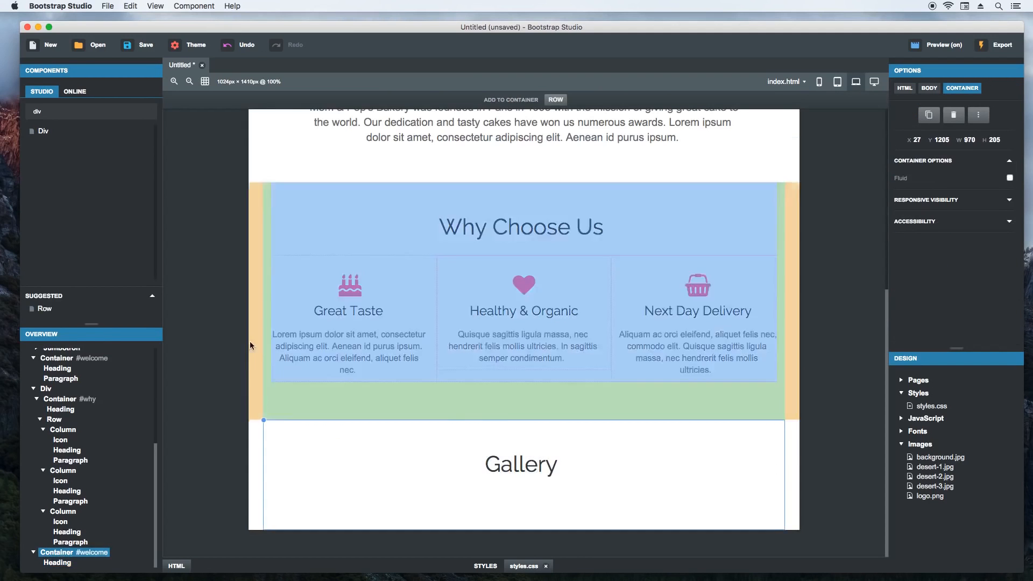
- Insert a Row component beneath the Gallery heading
{"action": "type", "text": "row"}
{"action": "left_click_drag", "start_coordinate": [48, 130], "coordinate": [444, 490]}
{"action": "scroll", "coordinate": [197, 410], "scroll_direction": "down", "scroll_amount": 2}
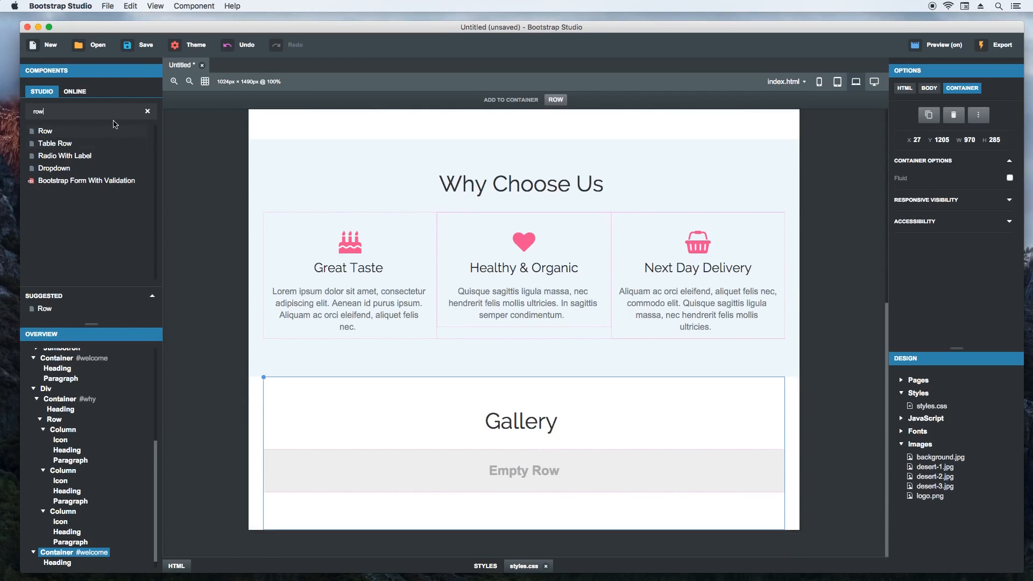
- Add a column to the empty Gallery row and set its MD column size to 4
{"action": "type", "text": "col"}
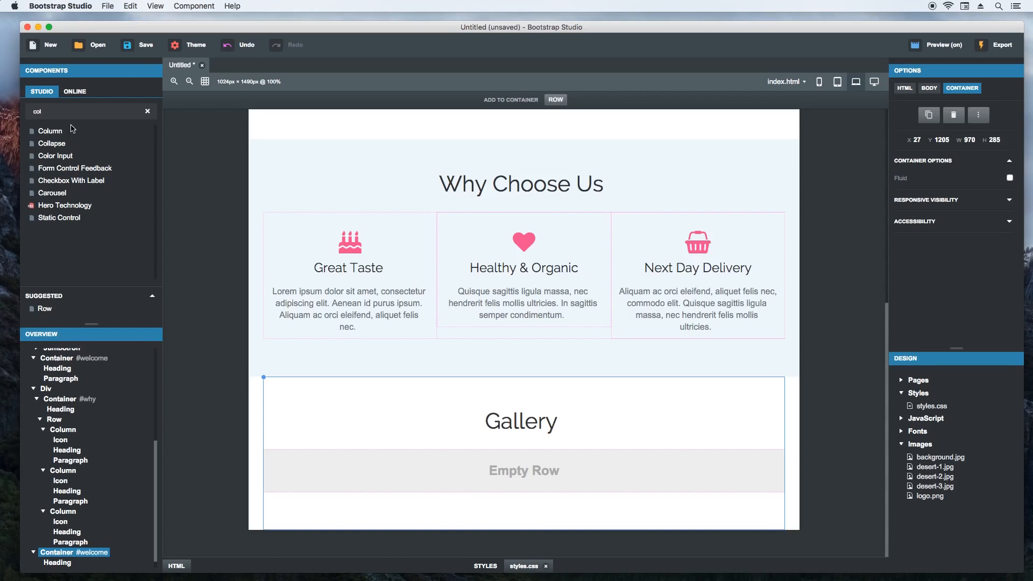
{"action": "left_click", "coordinate": [325, 467]}
{"action": "left_click", "coordinate": [525, 100]}
{"action": "left_click", "coordinate": [663, 473]}
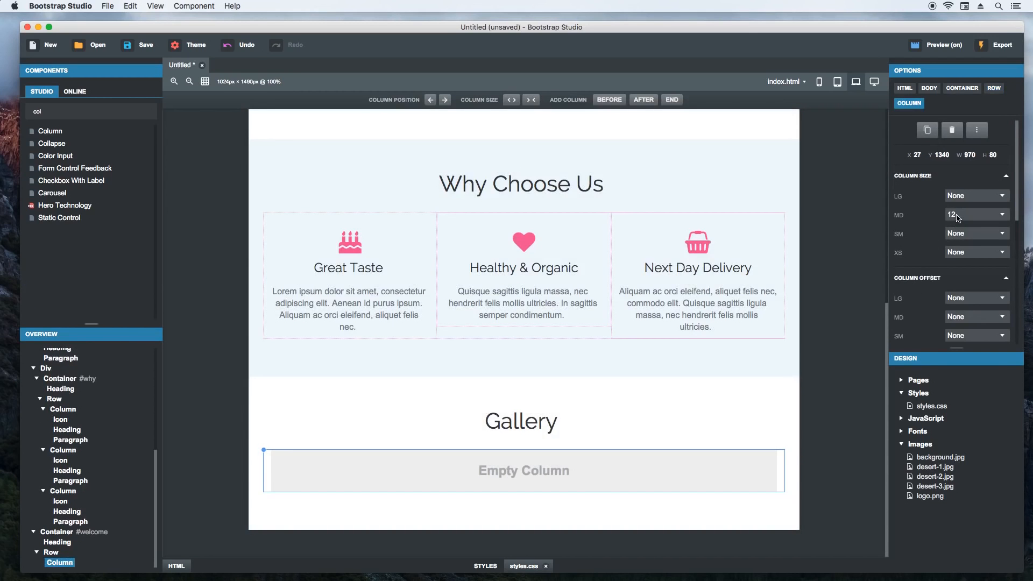
{"action": "left_click", "coordinate": [958, 217]}
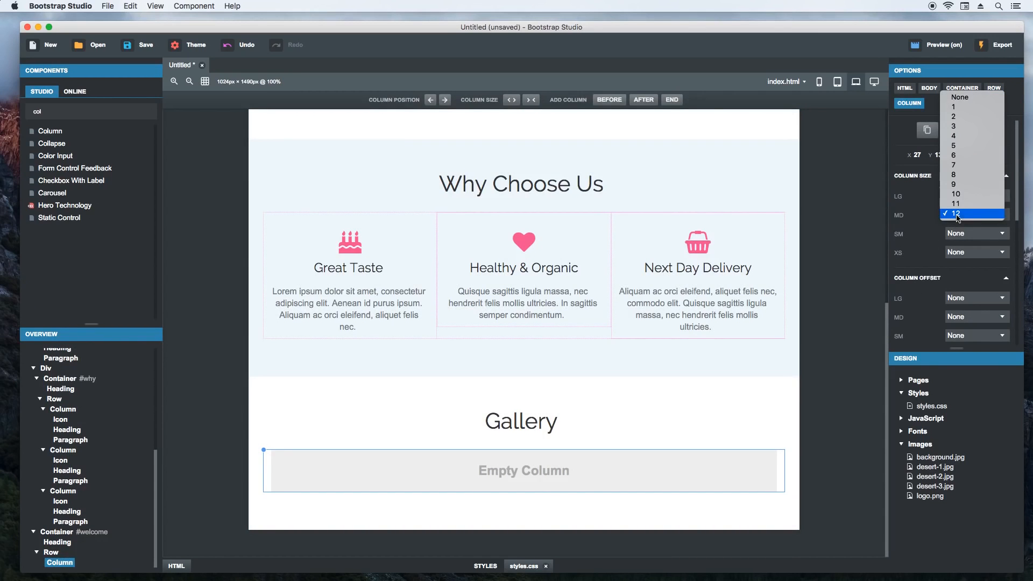
{"action": "left_click", "coordinate": [975, 136]}
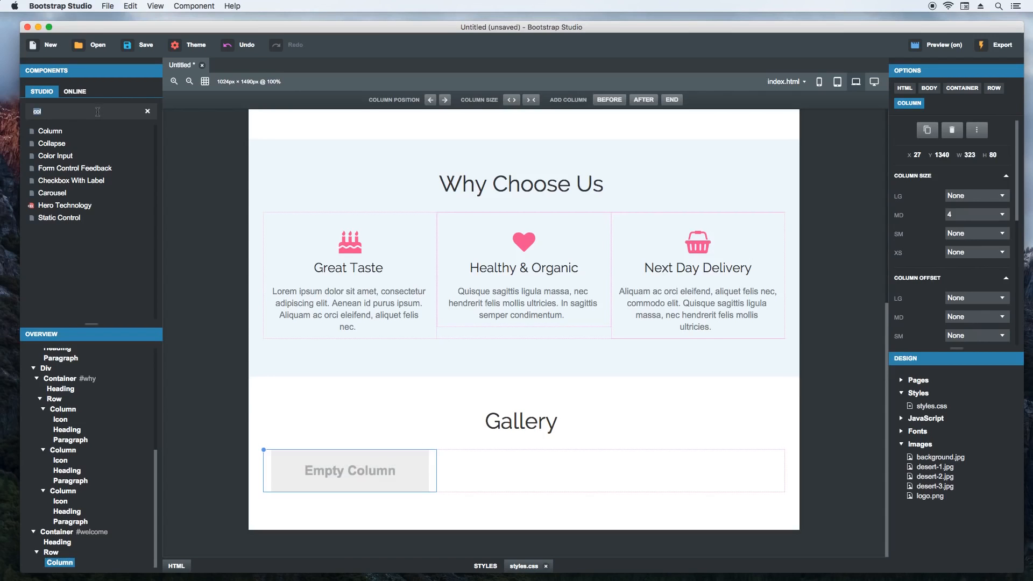
- Insert a Thumbnail component in the Gallery column and delete the div holding its label and text
{"action": "type", "text": "thumb"}
{"action": "left_click_drag", "start_coordinate": [54, 131], "coordinate": [327, 469]}
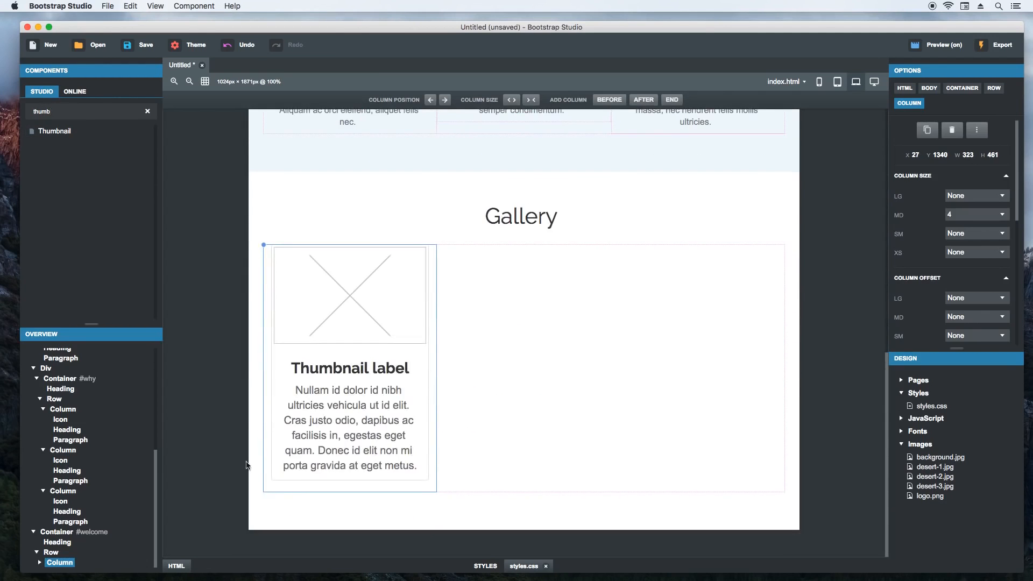
{"action": "left_click", "coordinate": [315, 438]}
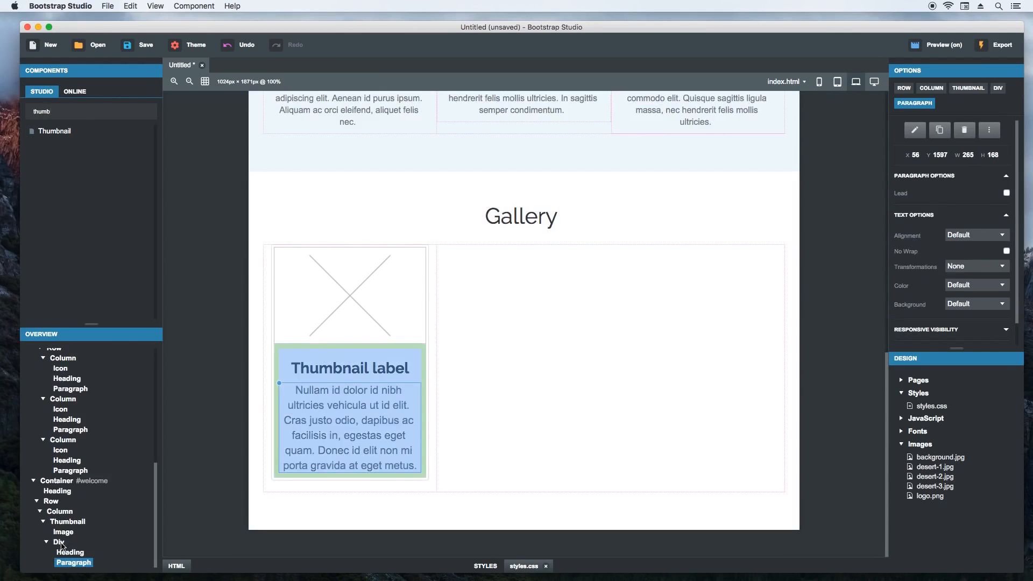
{"action": "left_click", "coordinate": [59, 543]}
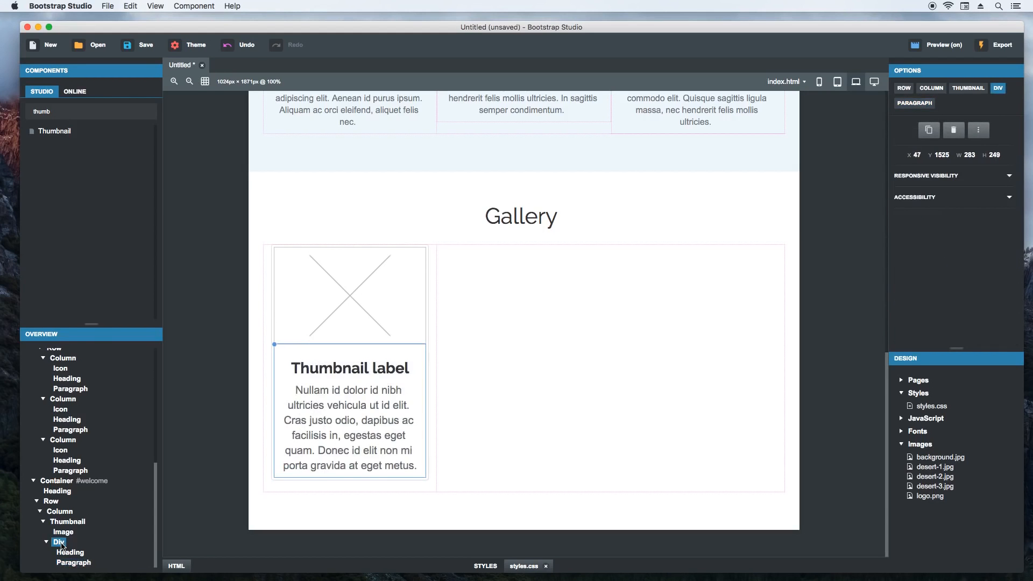
{"action": "right_click", "coordinate": [60, 544]}
{"action": "left_click", "coordinate": [73, 536]}
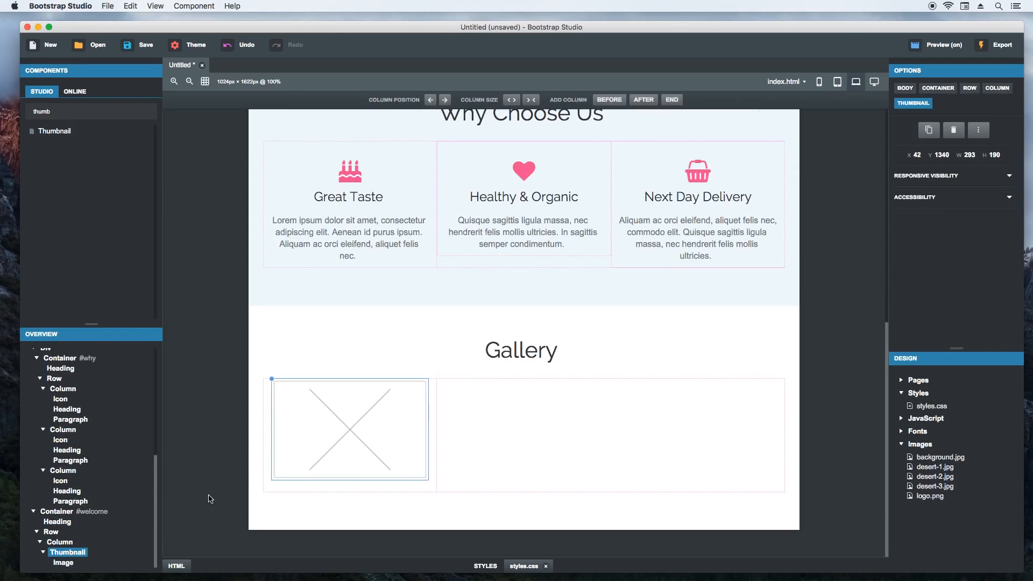
- Assign desert-1.jpg from the image library to the thumbnail's image
{"action": "double_click", "coordinate": [350, 425]}
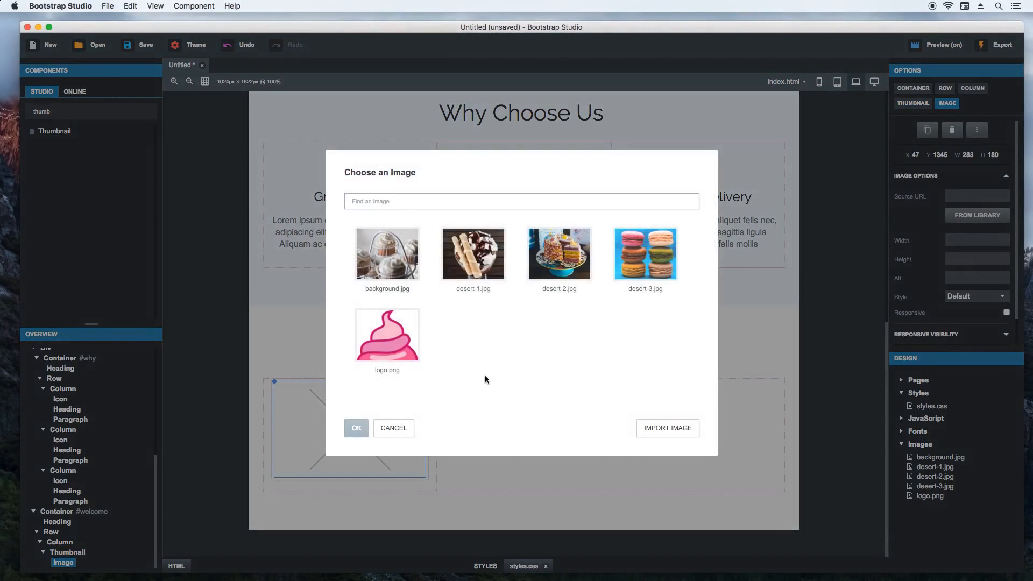
{"action": "left_click", "coordinate": [474, 253]}
{"action": "left_click", "coordinate": [364, 428]}
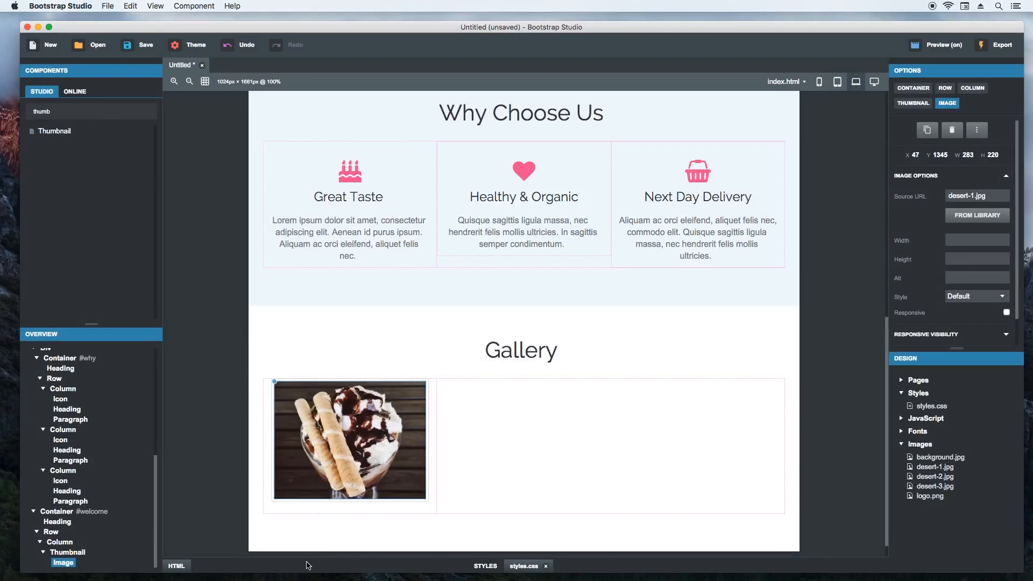
- Add a Link component to the gallery thumbnail and nest the desert-1.jpg image inside it
{"action": "left_click", "coordinate": [309, 566]}
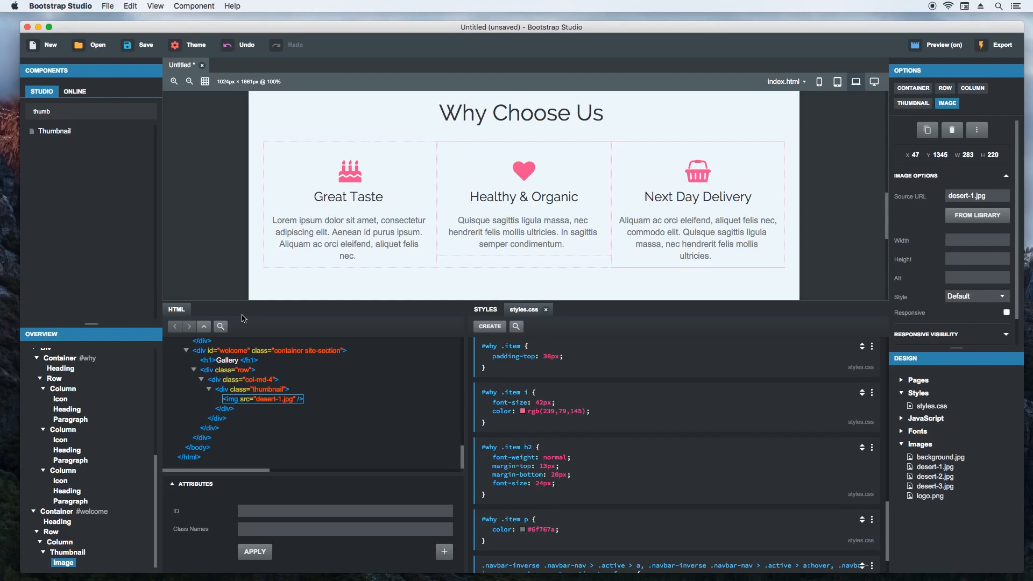
{"action": "left_click_drag", "start_coordinate": [237, 301], "coordinate": [235, 361]}
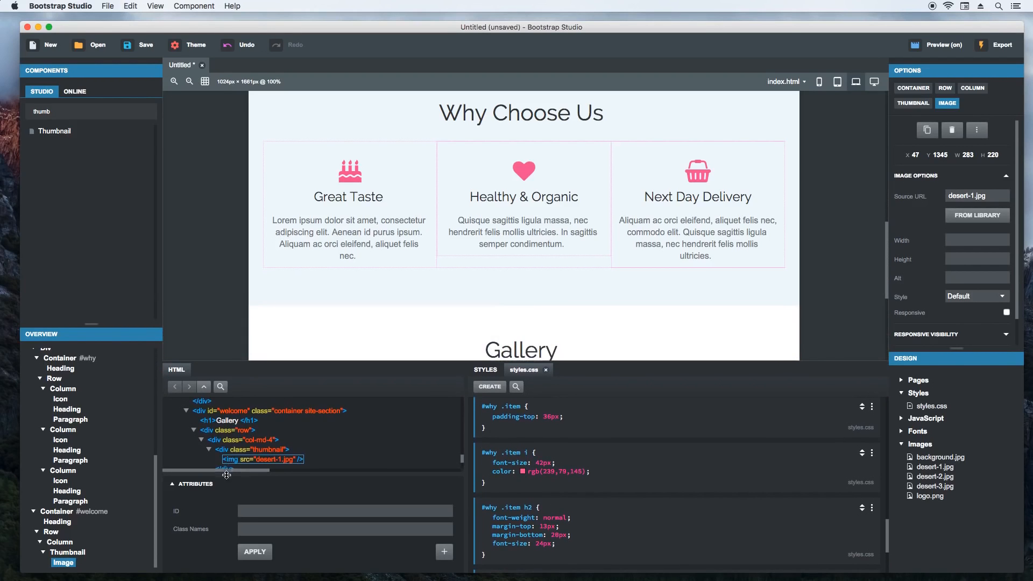
{"action": "scroll", "coordinate": [212, 278], "scroll_direction": "down", "scroll_amount": 5}
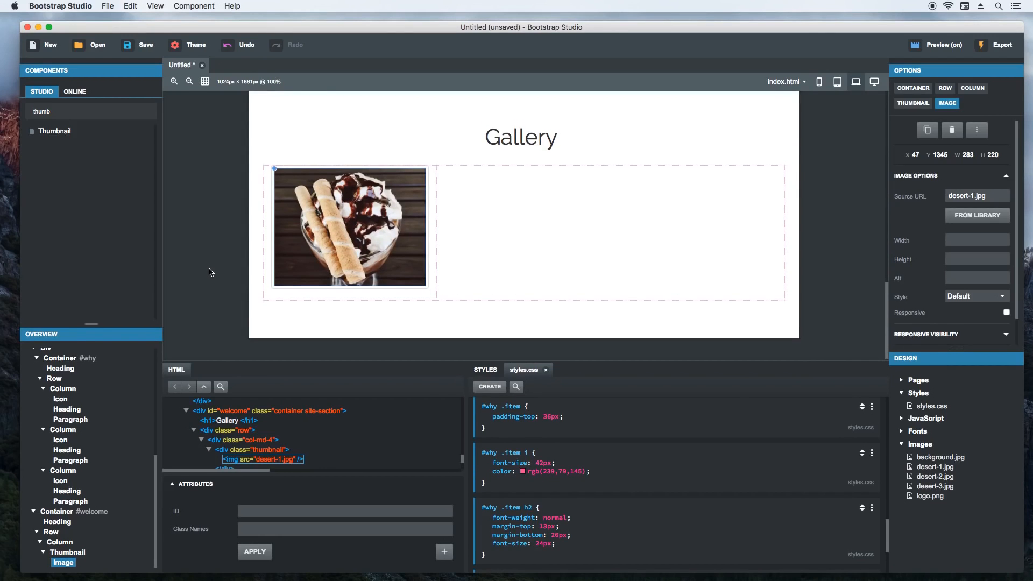
{"action": "left_click", "coordinate": [67, 112]}
{"action": "type", "text": "link"}
{"action": "left_click_drag", "start_coordinate": [51, 132], "coordinate": [83, 558]}
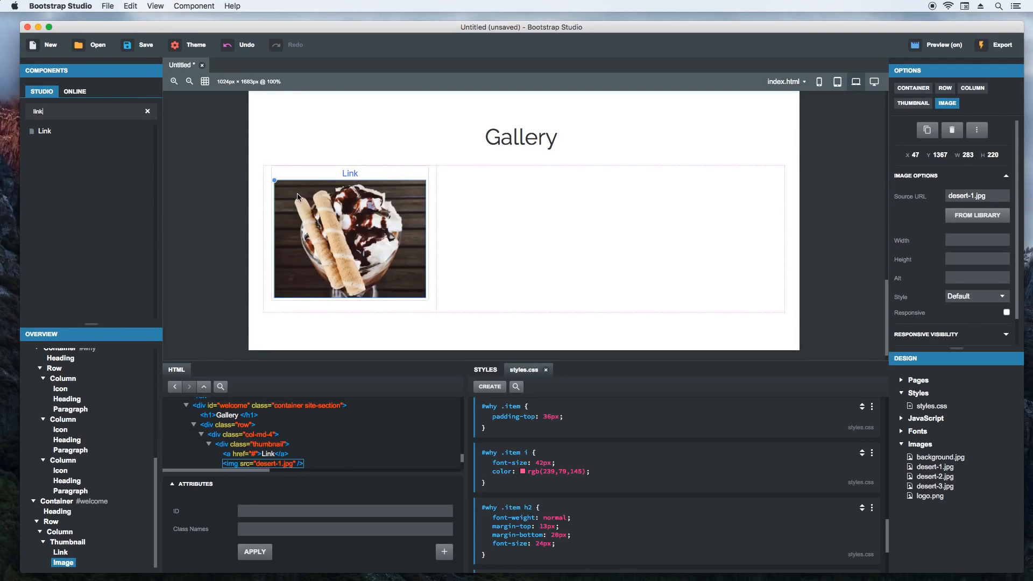
{"action": "left_click_drag", "start_coordinate": [276, 182], "coordinate": [68, 557]}
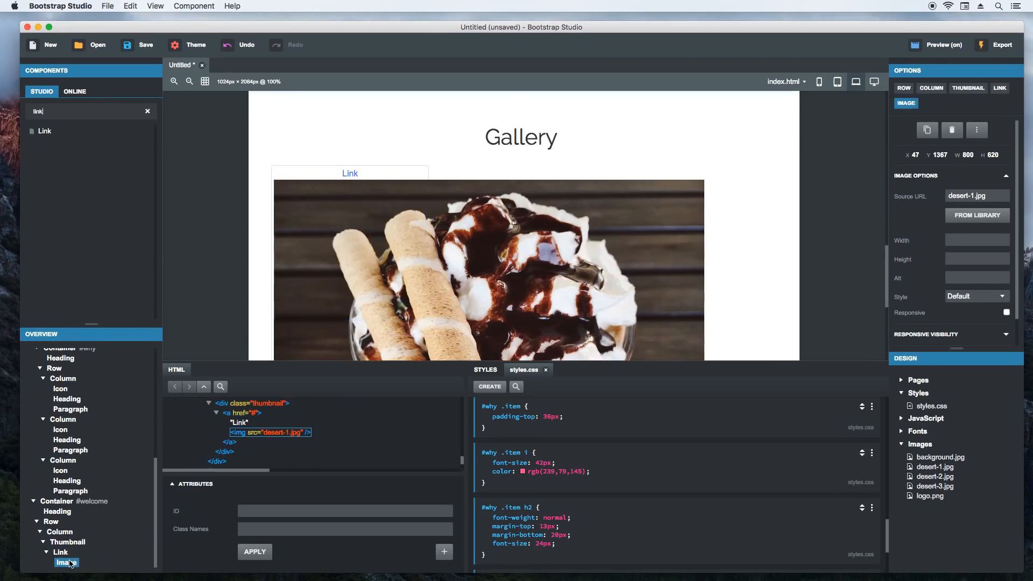
- Remove the placeholder text "Link" from the gallery thumbnail's link, keeping only the nested image
{"action": "double_click", "coordinate": [353, 176]}
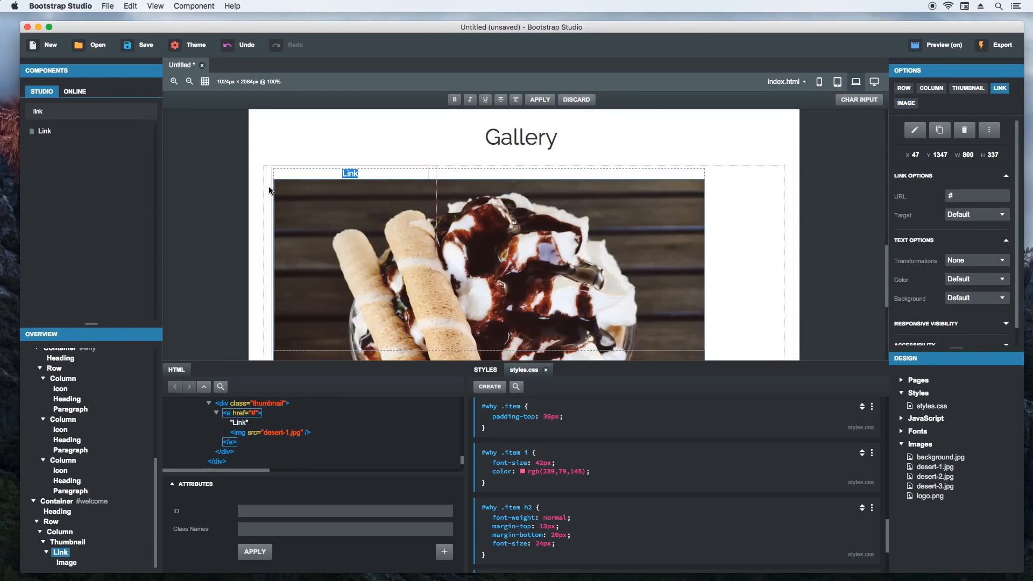
{"action": "key", "text": "BackSpace"}
{"action": "key", "text": "Return"}
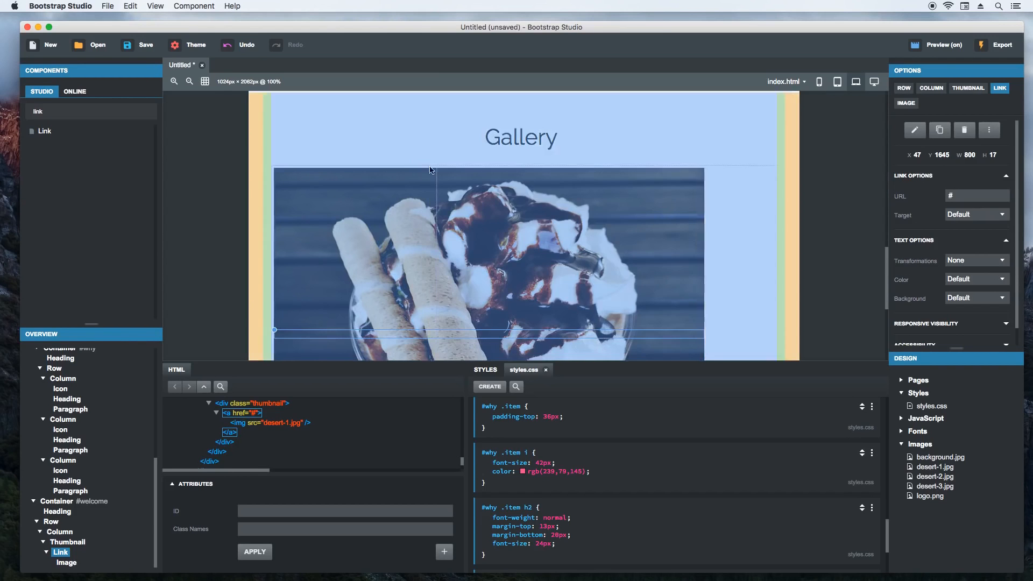
- Make the gallery thumbnail's image responsive and set its parent link's URL to desert-1.jpg
{"action": "left_click", "coordinate": [474, 195]}
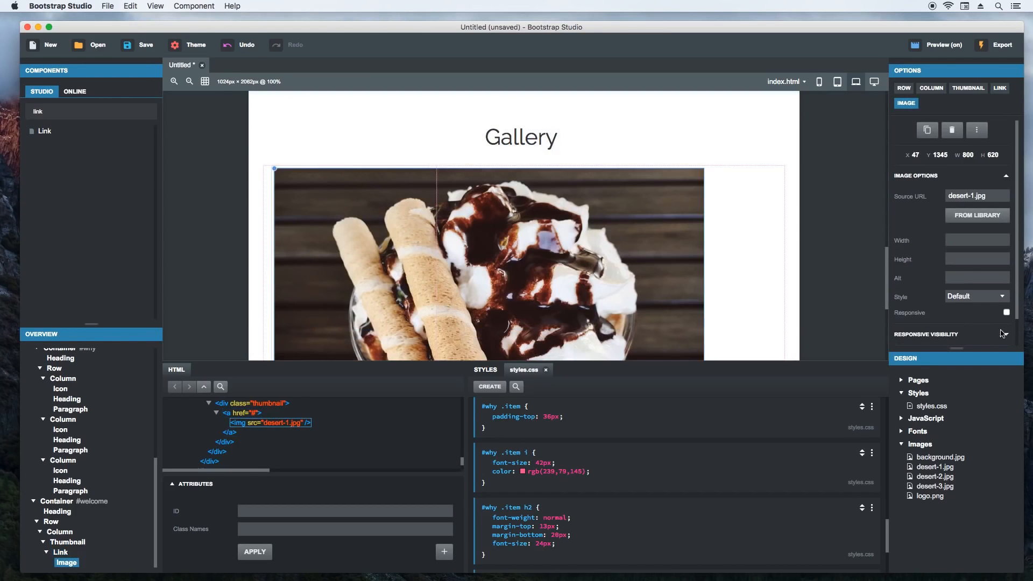
{"action": "left_click", "coordinate": [1007, 312]}
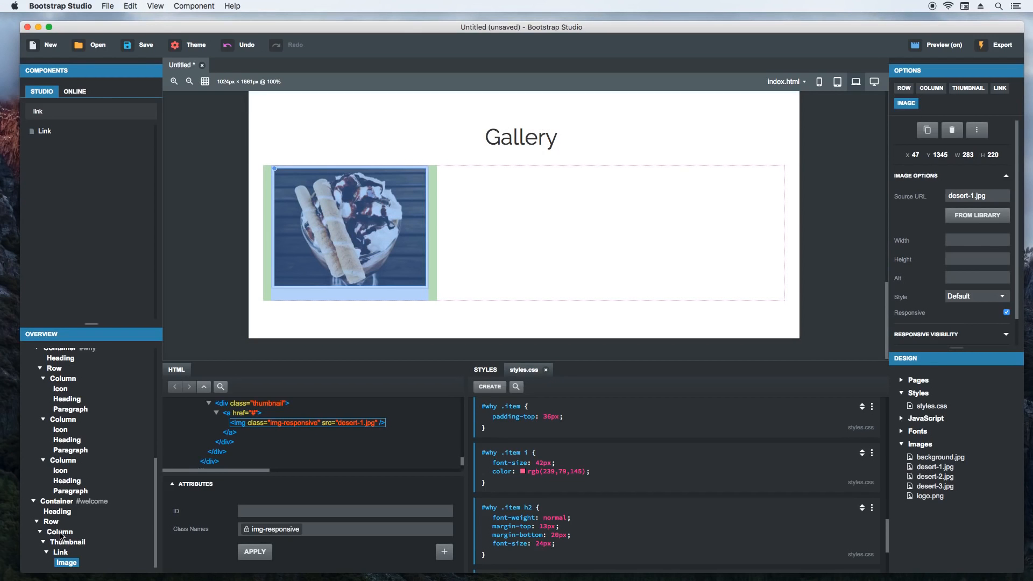
{"action": "left_click", "coordinate": [61, 552]}
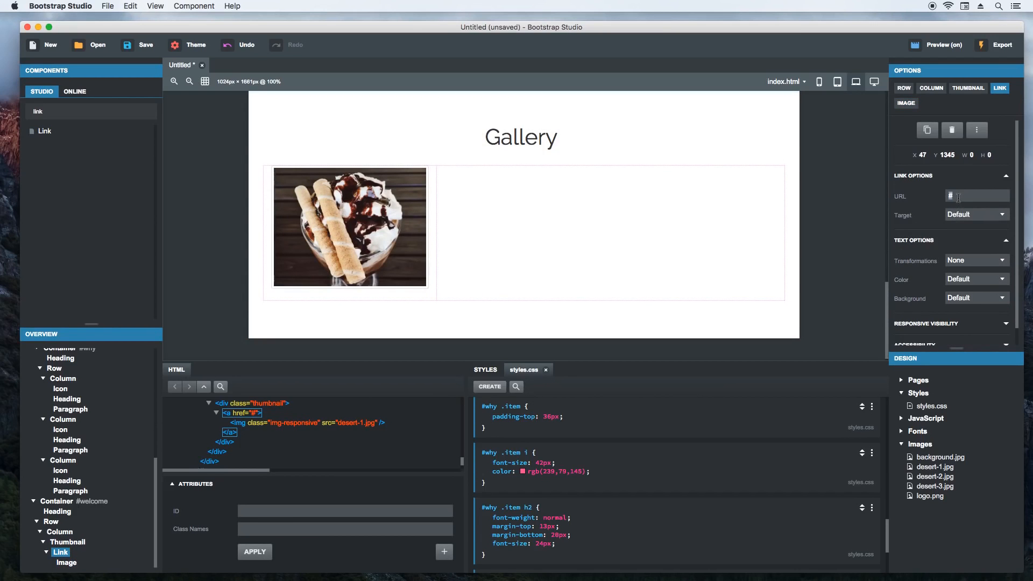
{"action": "key", "text": "Return"}
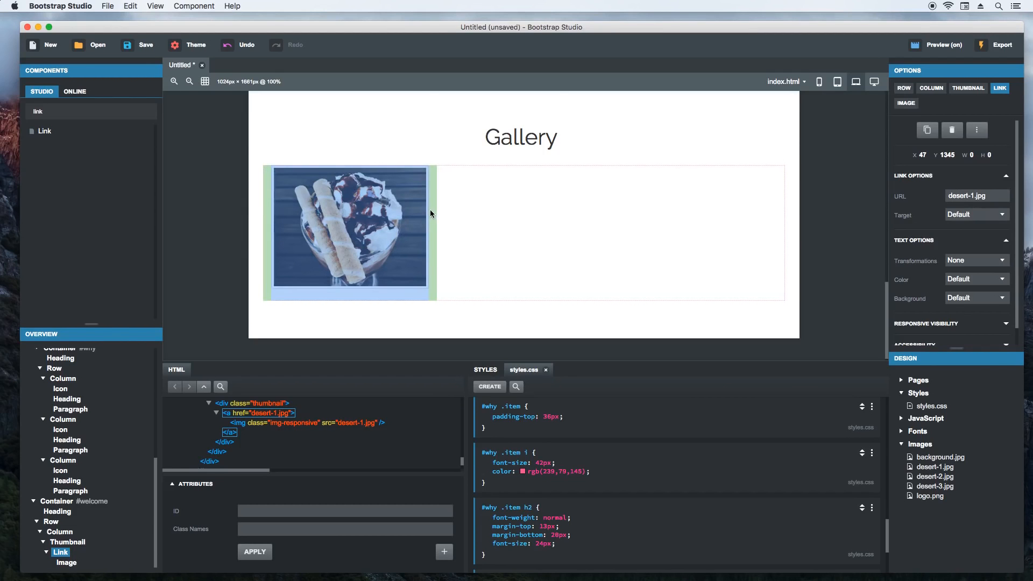
- Duplicate the Gallery's thumbnail column twice to fill the row with three columns
{"action": "left_click", "coordinate": [430, 209]}
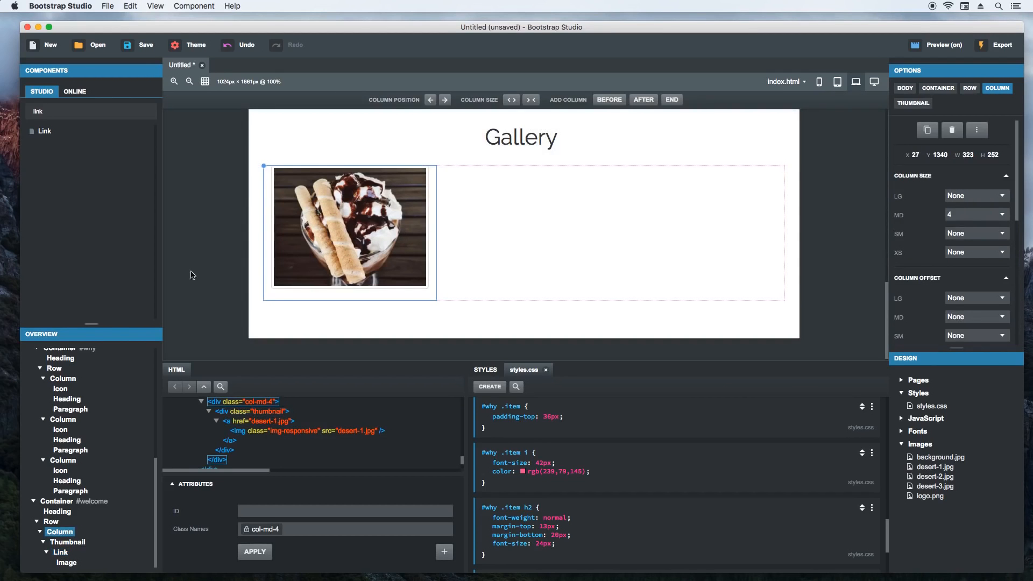
{"action": "right_click", "coordinate": [266, 168]}
{"action": "left_click", "coordinate": [291, 261]}
{"action": "right_click", "coordinate": [265, 168]}
{"action": "left_click", "coordinate": [291, 261]}
- Replace the images in the second and third gallery columns with desert-2.jpg and desert-3.jpg from the image library
{"action": "double_click", "coordinate": [501, 282]}
{"action": "double_click", "coordinate": [500, 290]}
{"action": "double_click", "coordinate": [685, 222]}
{"action": "double_click", "coordinate": [632, 276]}
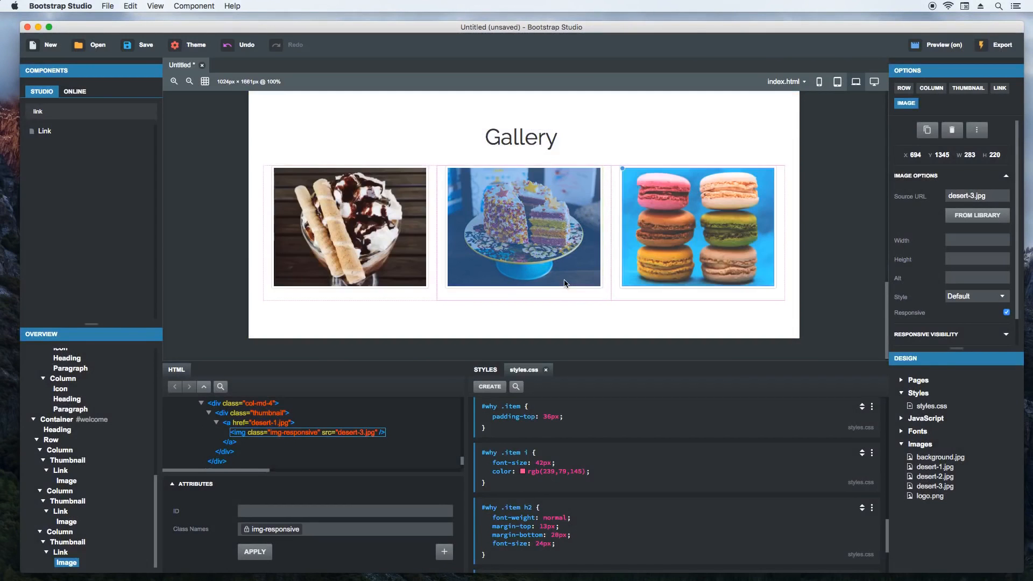
- Set the link URLs of the second and third gallery thumbnails to desert-2.jpg and desert-3.jpg
{"action": "left_click", "coordinate": [567, 283]}
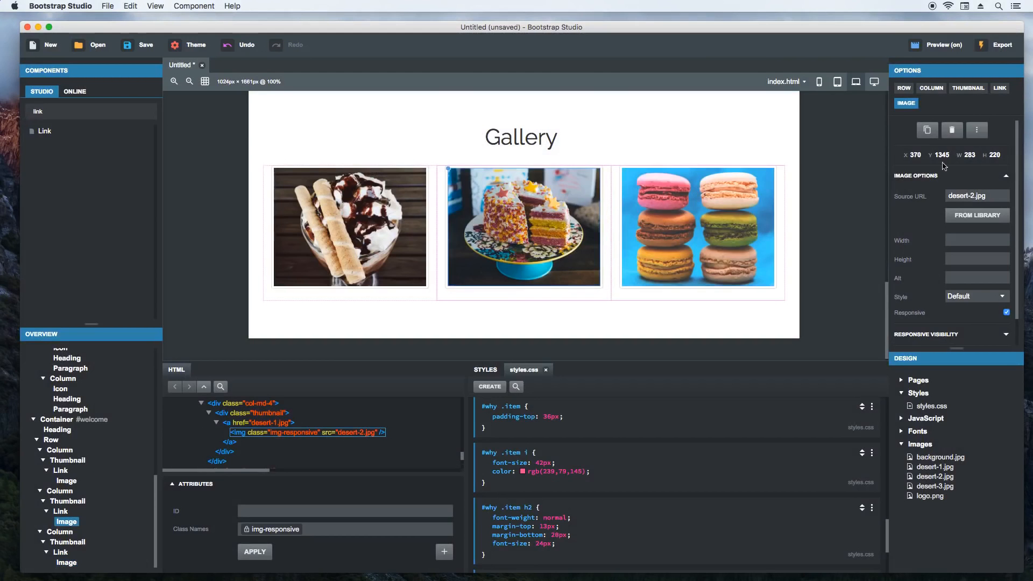
{"action": "left_click", "coordinate": [999, 88]}
{"action": "left_click", "coordinate": [972, 196]}
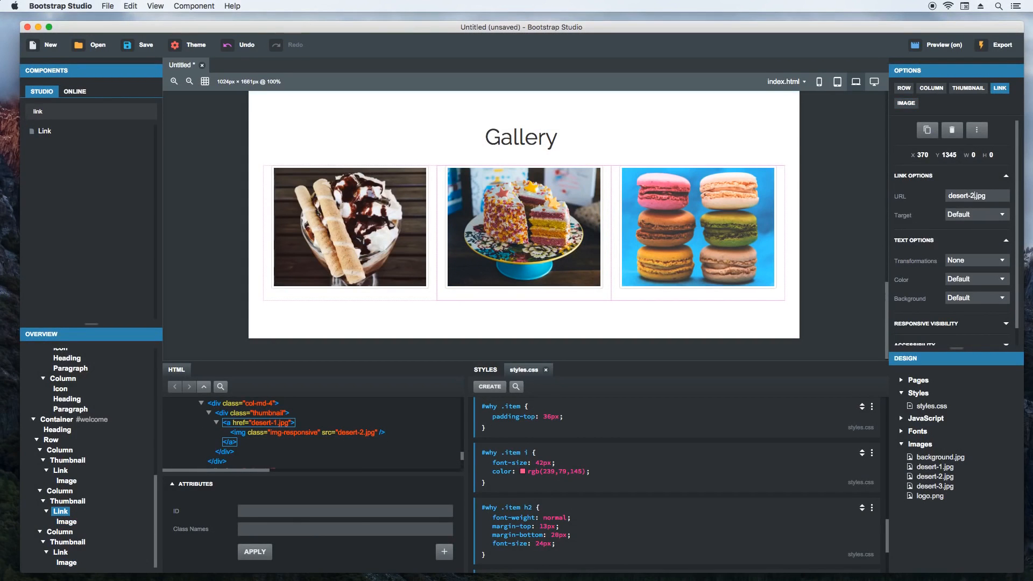
{"action": "left_click", "coordinate": [753, 221]}
{"action": "left_click", "coordinate": [1000, 89]}
{"action": "left_click", "coordinate": [854, 210]}
- Switch to the Chrome preview and check how the Gallery section adapts to a narrow and a wide browser window
{"action": "key", "text": "super+Tab"}
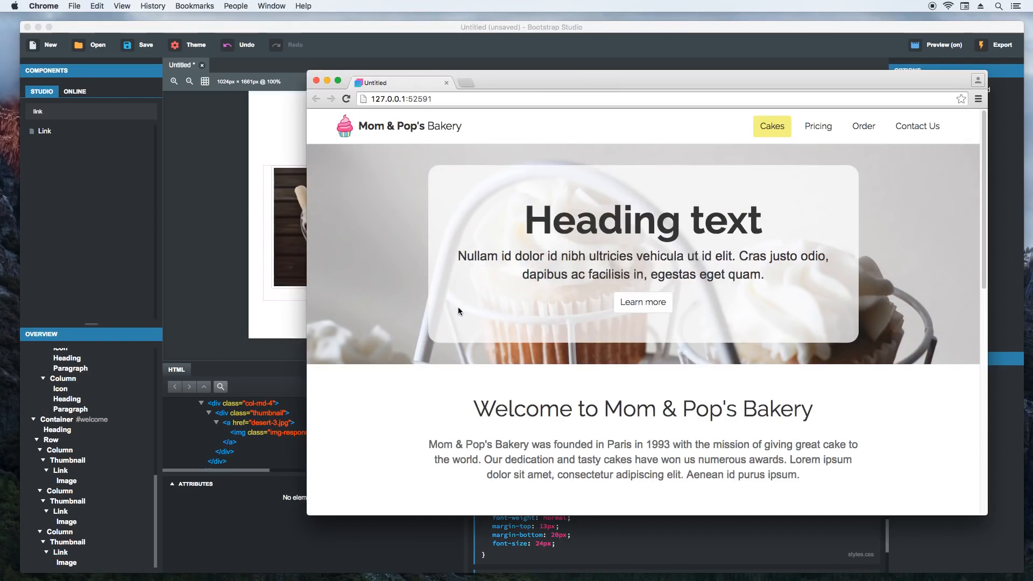
{"action": "scroll", "coordinate": [461, 310], "scroll_direction": "down", "scroll_amount": 10}
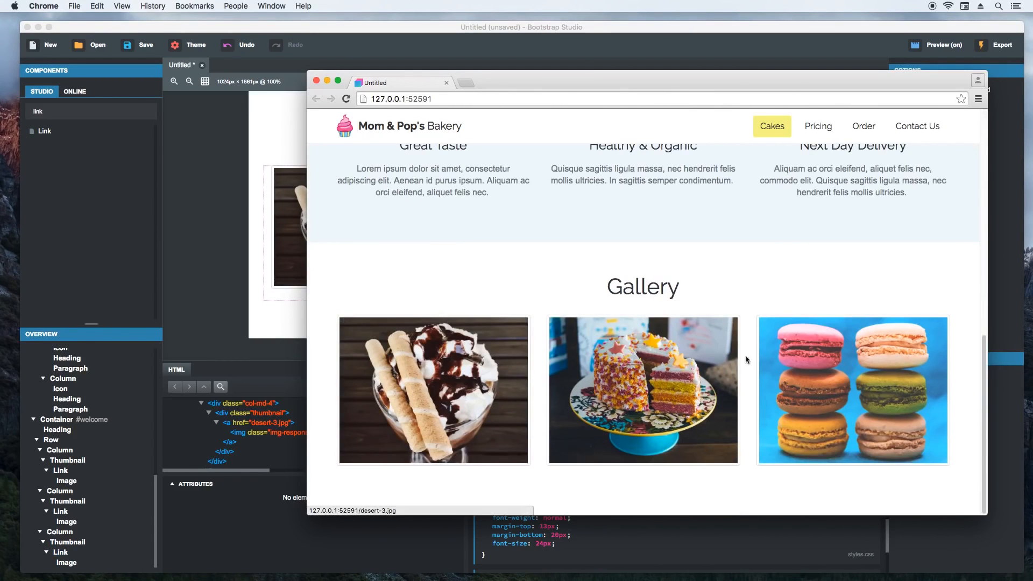
{"action": "left_click_drag", "start_coordinate": [988, 288], "coordinate": [716, 296]}
{"action": "scroll", "coordinate": [645, 305], "scroll_direction": "down", "scroll_amount": 8}
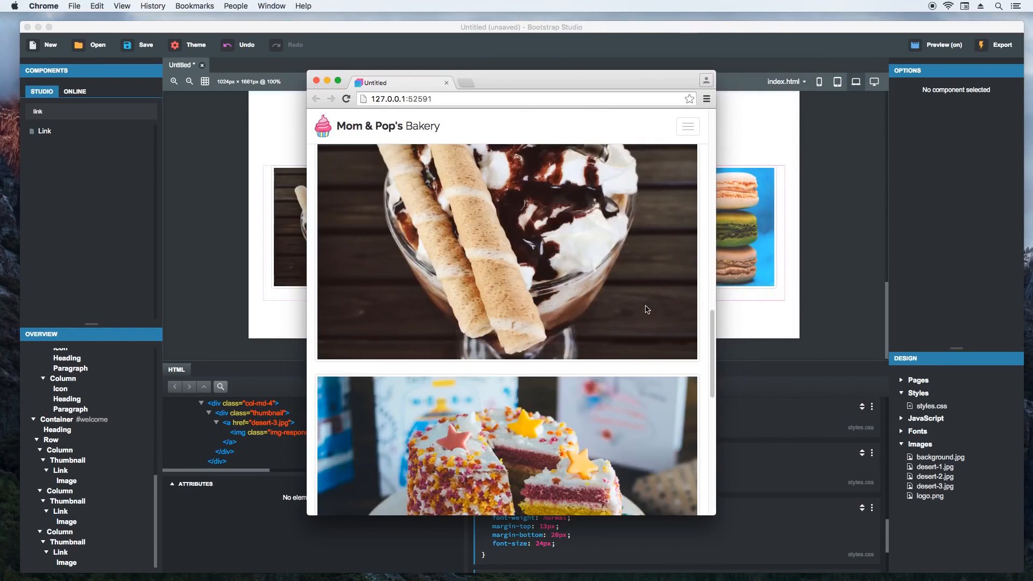
{"action": "scroll", "coordinate": [645, 310], "scroll_direction": "up", "scroll_amount": 10}
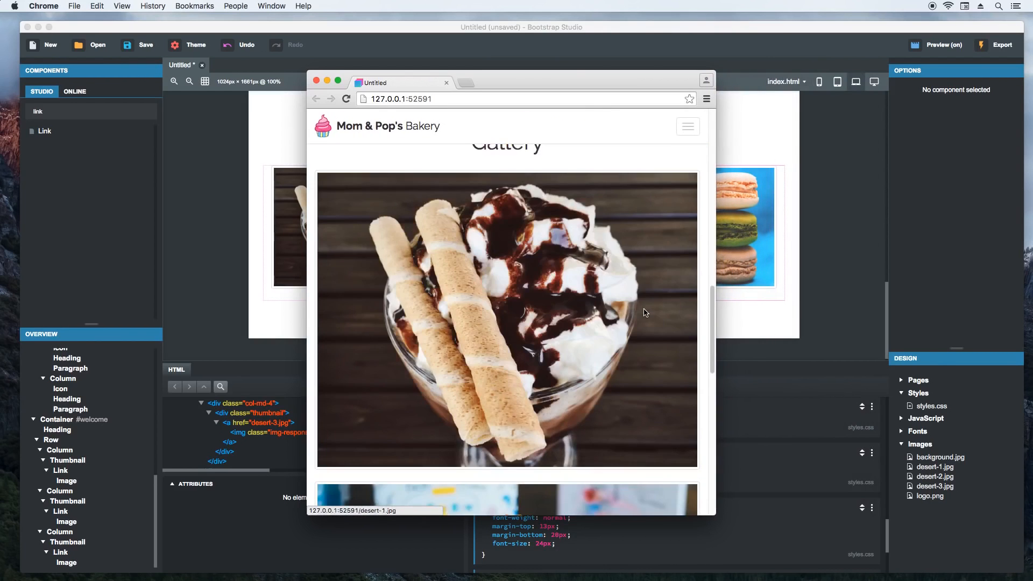
{"action": "left_click_drag", "start_coordinate": [715, 285], "coordinate": [920, 288]}
- Test the first two gallery thumbnail links in the preview, returning to the page after each one
{"action": "left_click", "coordinate": [474, 350]}
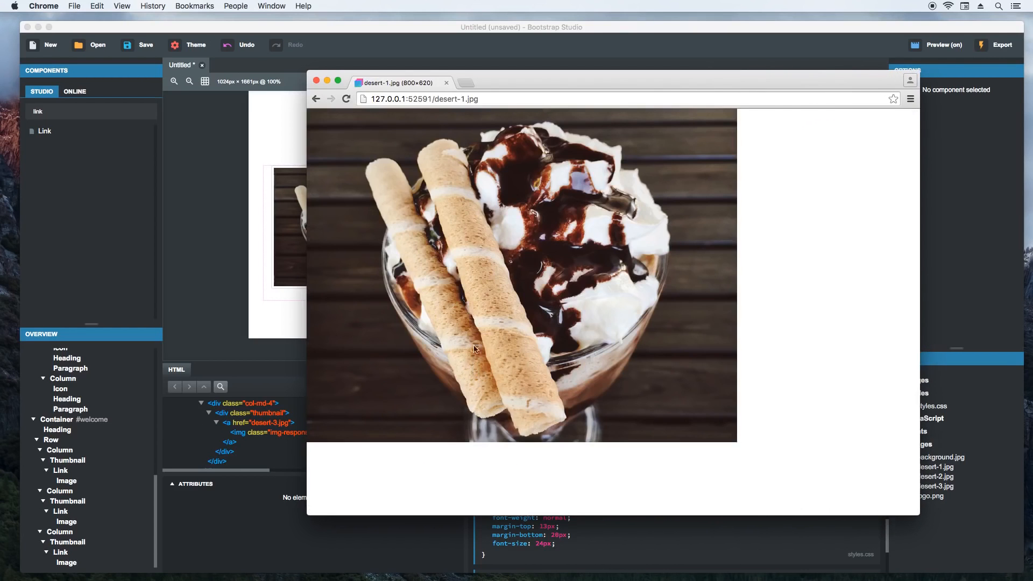
{"action": "left_click", "coordinate": [316, 99]}
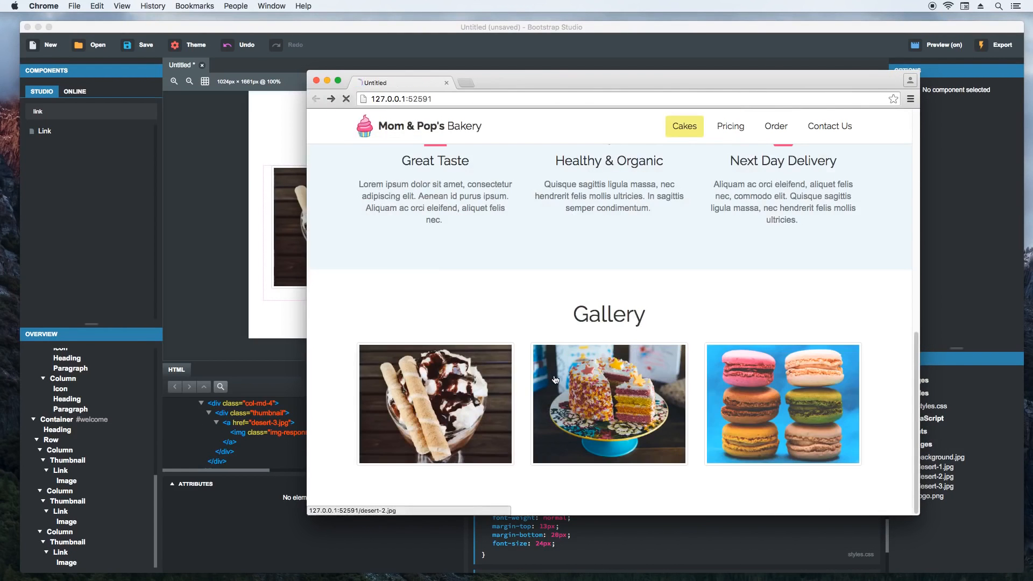
{"action": "left_click", "coordinate": [556, 381]}
{"action": "left_click", "coordinate": [316, 98]}
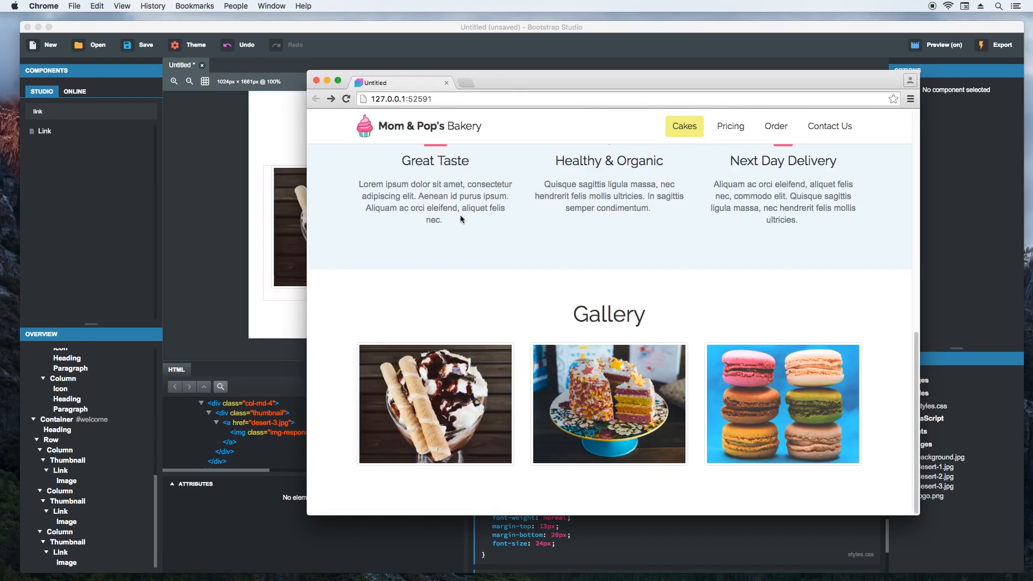
- Back in Bootstrap Studio, set the target of all three gallery thumbnail links to Blank
{"action": "key", "text": "super+Tab"}
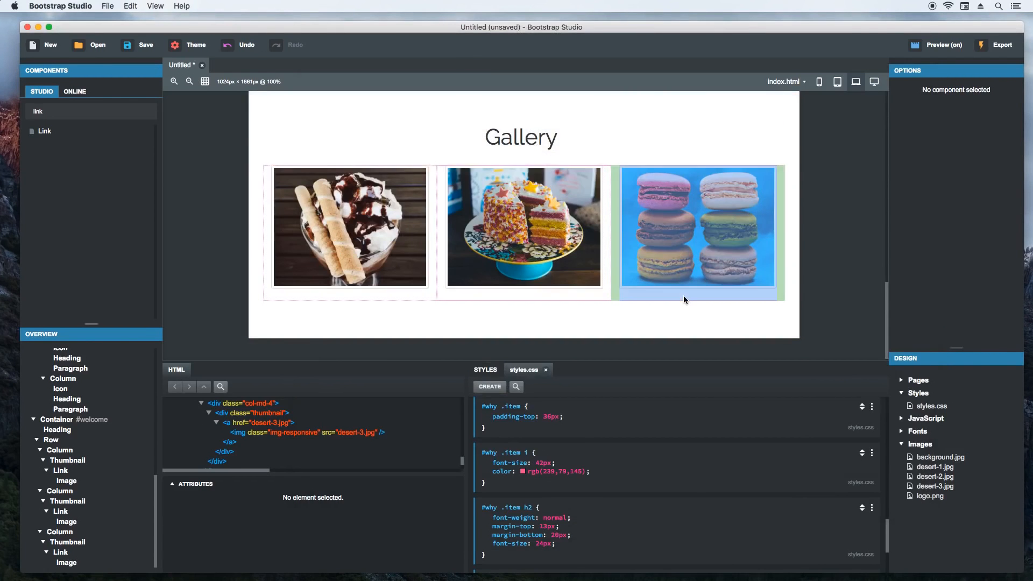
{"action": "left_click", "coordinate": [386, 224]}
{"action": "left_click", "coordinate": [967, 216]}
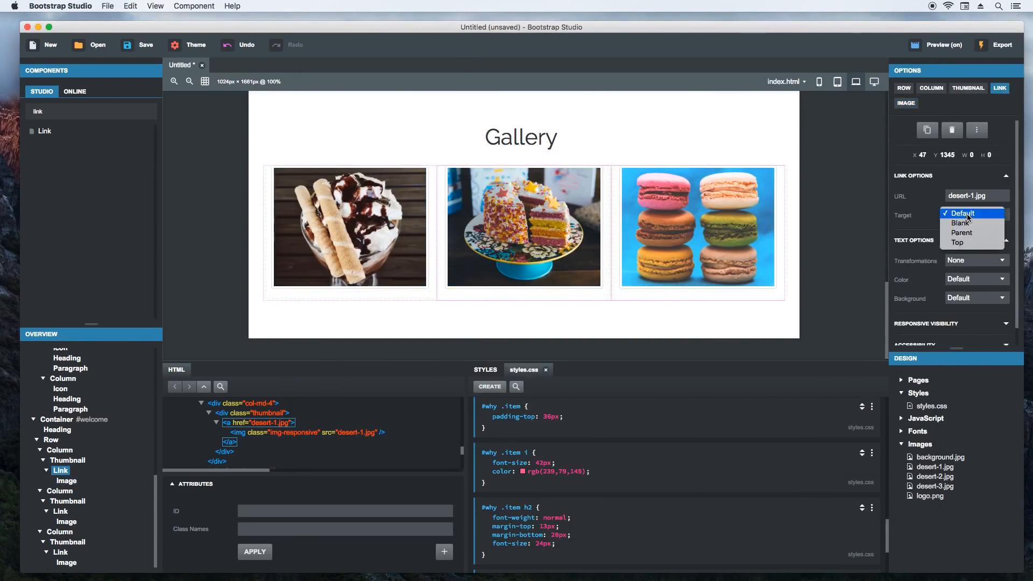
{"action": "left_click", "coordinate": [968, 223]}
{"action": "left_click", "coordinate": [528, 242]}
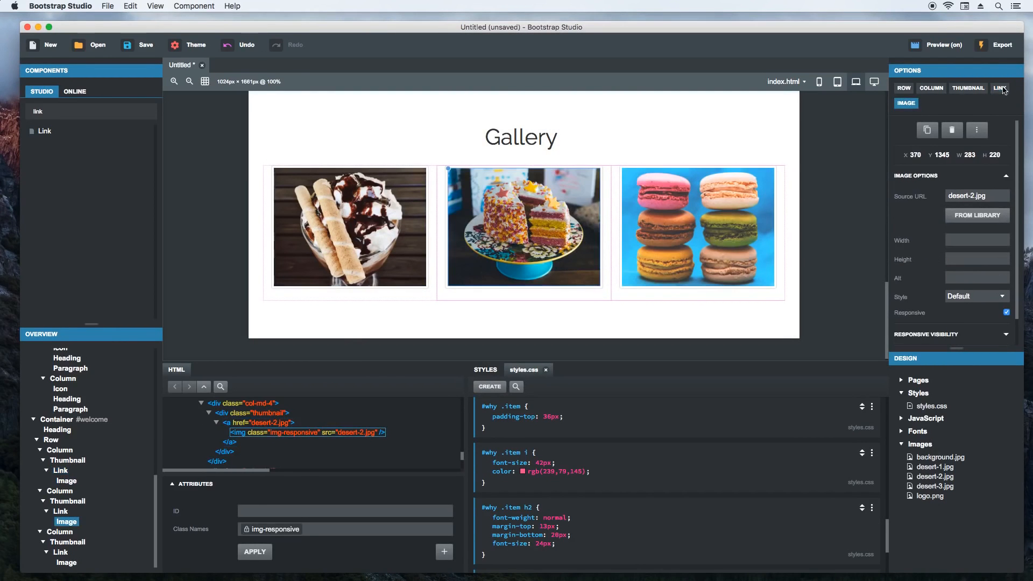
{"action": "left_click", "coordinate": [1003, 88]}
{"action": "left_click", "coordinate": [968, 215]}
{"action": "left_click", "coordinate": [966, 224]}
{"action": "left_click", "coordinate": [740, 218]}
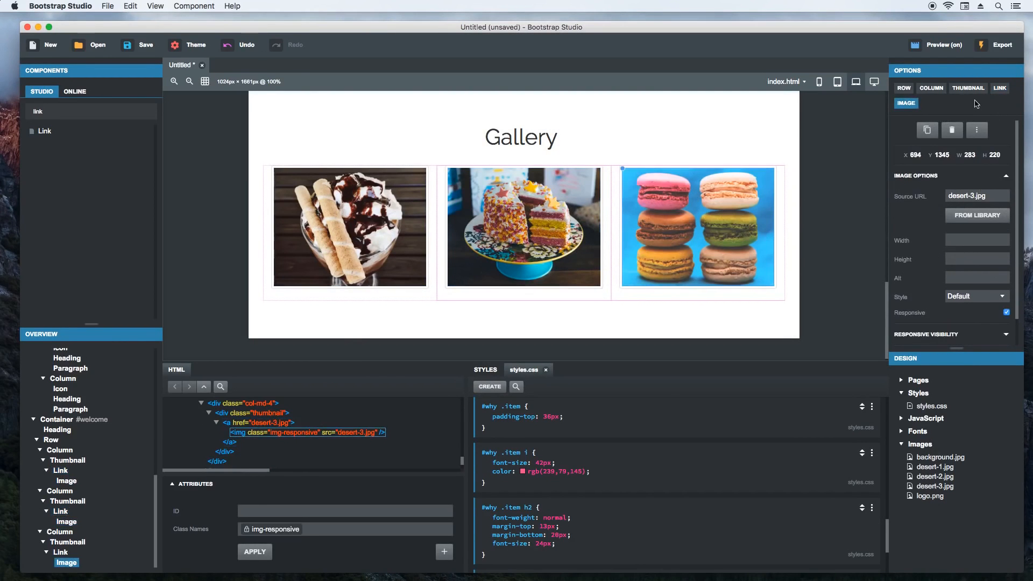
{"action": "left_click", "coordinate": [1000, 88]}
{"action": "left_click", "coordinate": [967, 215]}
{"action": "left_click", "coordinate": [966, 224]}
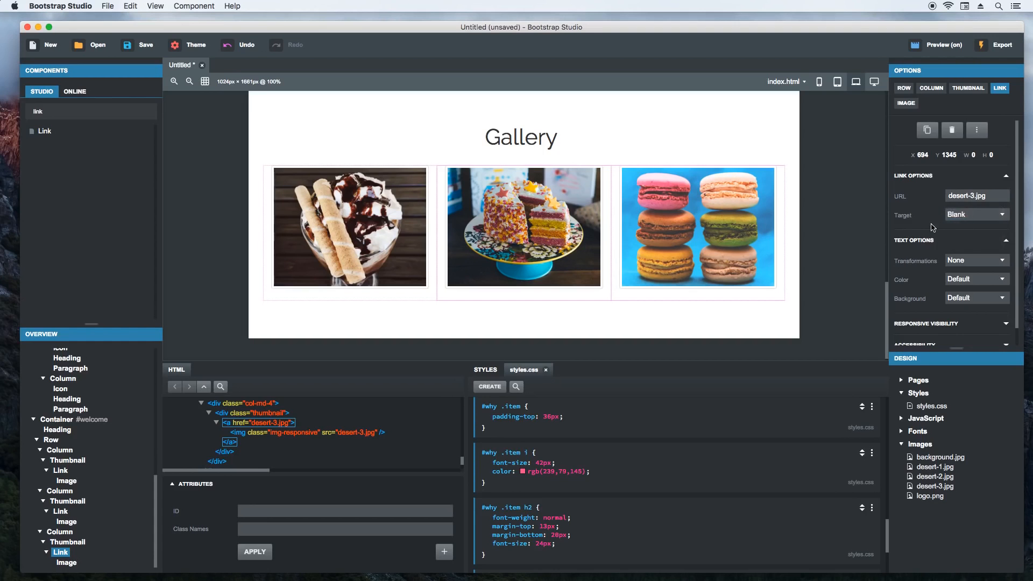
- Reload the page in the Chrome preview and test all three gallery links, closing each opened image tab
{"action": "key", "text": "super+Tab"}
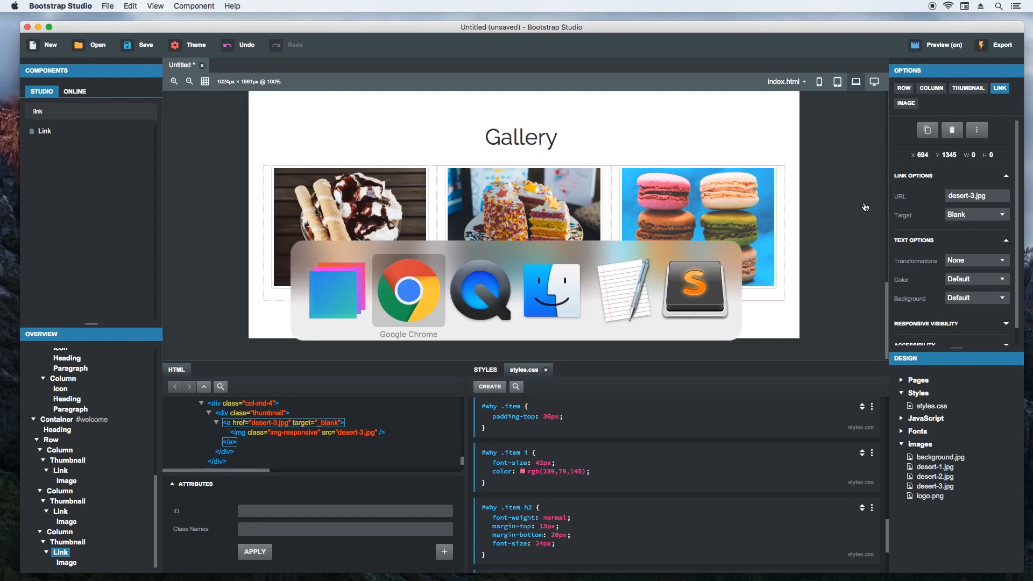
{"action": "left_click", "coordinate": [348, 99]}
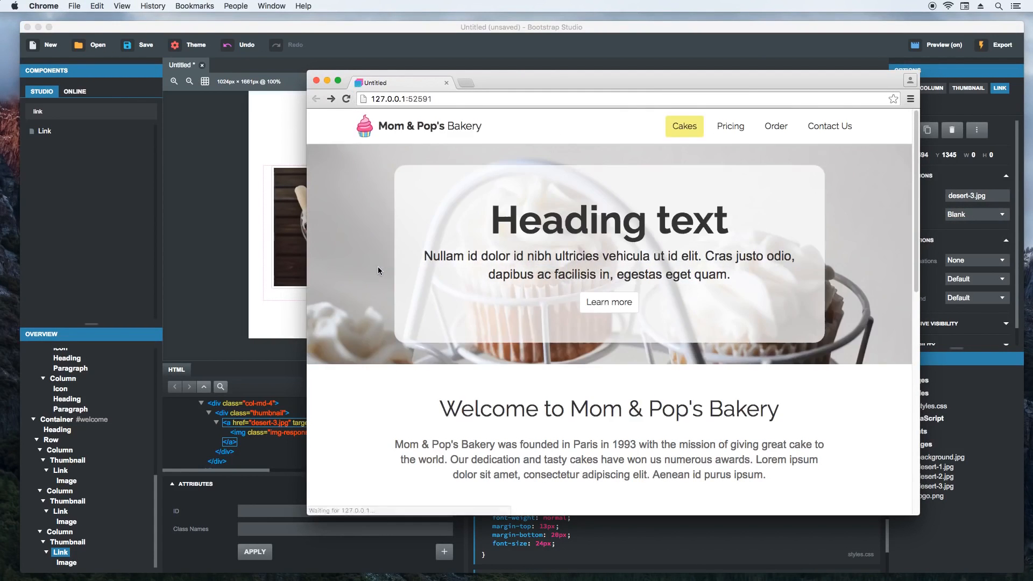
{"action": "scroll", "coordinate": [379, 317], "scroll_direction": "down", "scroll_amount": 10}
{"action": "left_click", "coordinate": [431, 368]}
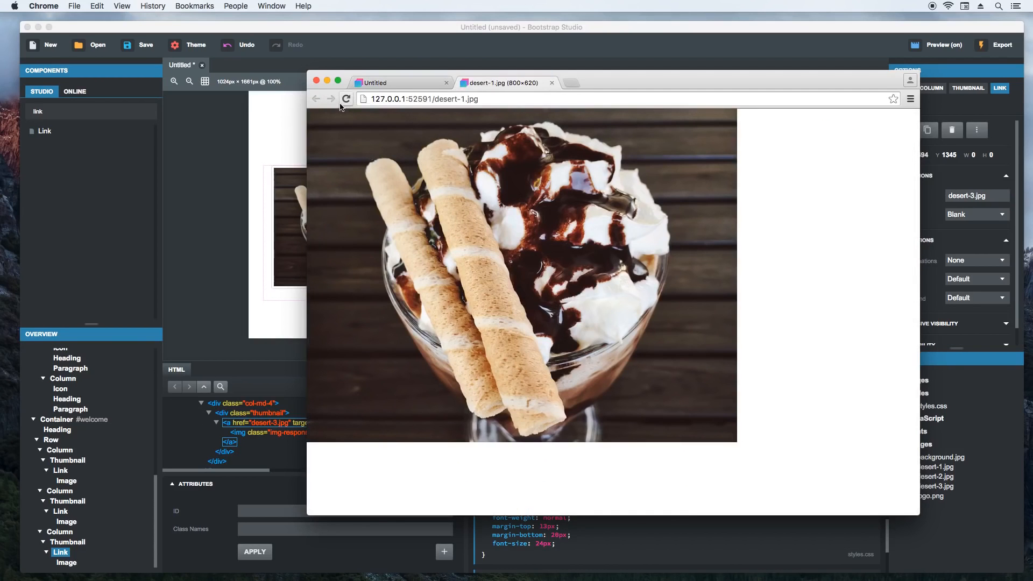
{"action": "left_click", "coordinate": [552, 83]}
{"action": "left_click", "coordinate": [609, 404]}
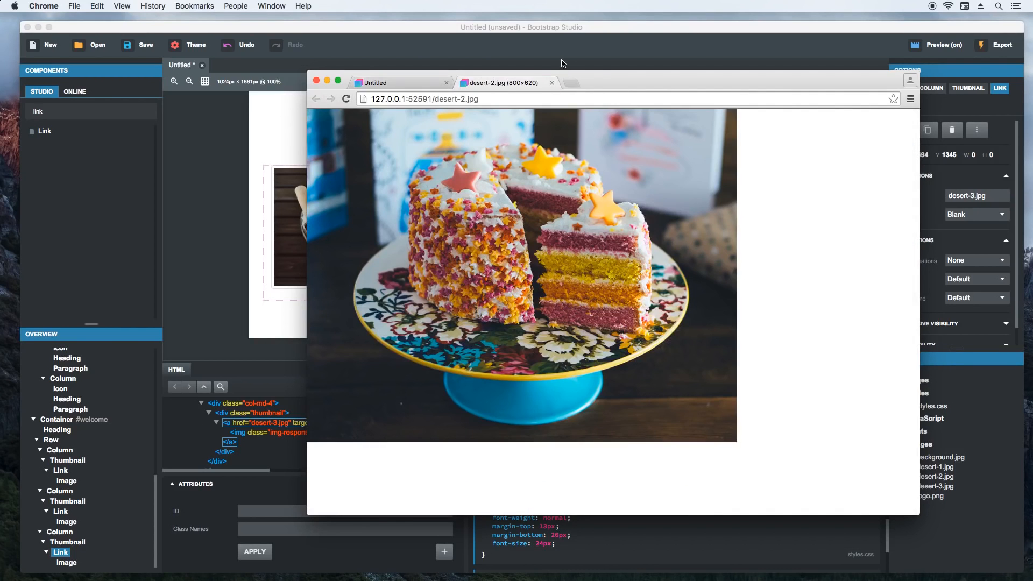
{"action": "left_click", "coordinate": [556, 82]}
{"action": "left_click", "coordinate": [706, 380]}
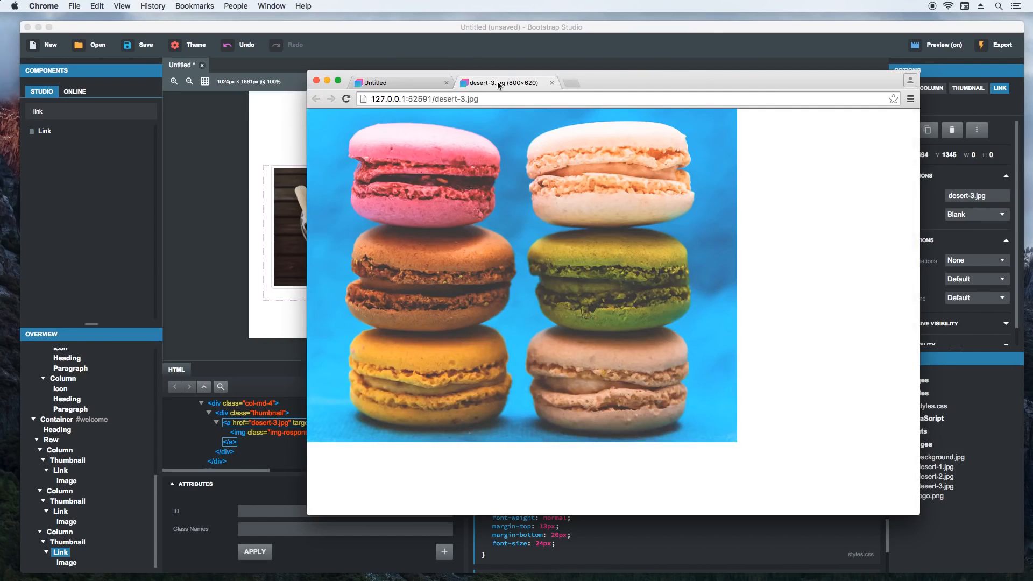
{"action": "left_click", "coordinate": [553, 82]}
- In Bootstrap Studio, set the promo's Learn more button to the Large size and the Info style
{"action": "left_click", "coordinate": [249, 210]}
{"action": "scroll", "coordinate": [231, 209], "scroll_direction": "up", "scroll_amount": 3}
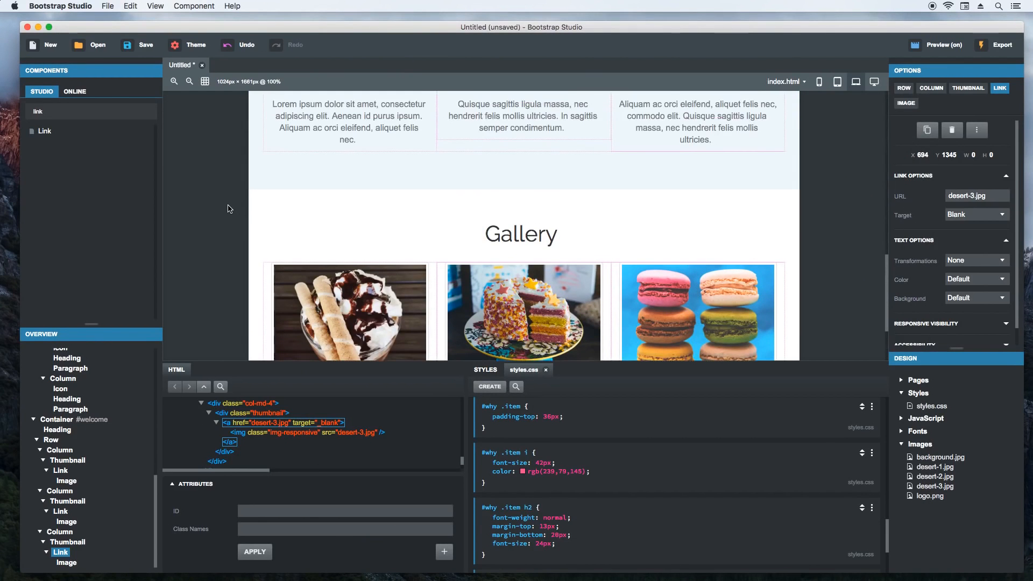
{"action": "scroll", "coordinate": [230, 209], "scroll_direction": "up", "scroll_amount": 3}
{"action": "scroll", "coordinate": [227, 209], "scroll_direction": "up", "scroll_amount": 3}
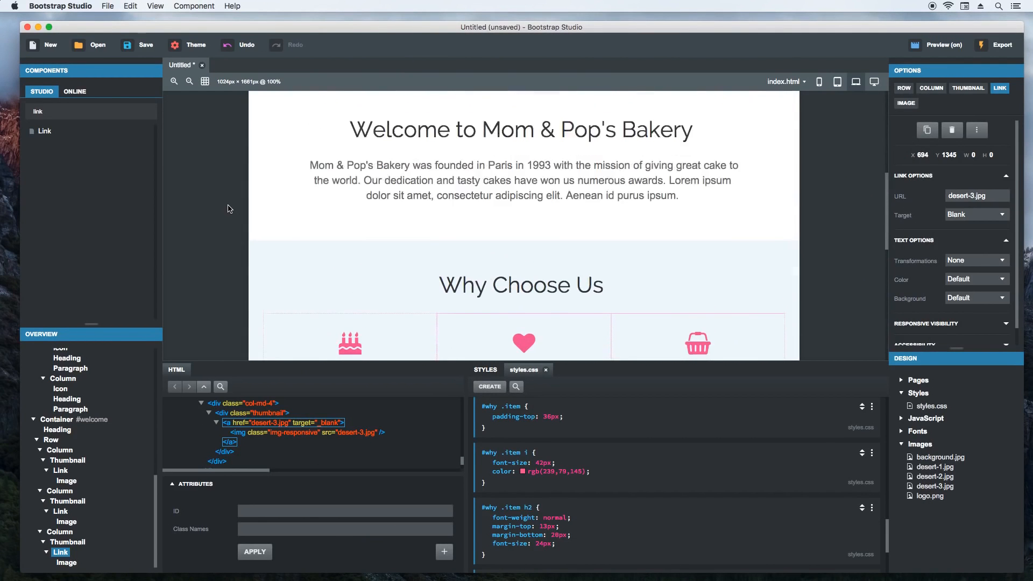
{"action": "scroll", "coordinate": [226, 203], "scroll_direction": "up", "scroll_amount": 3}
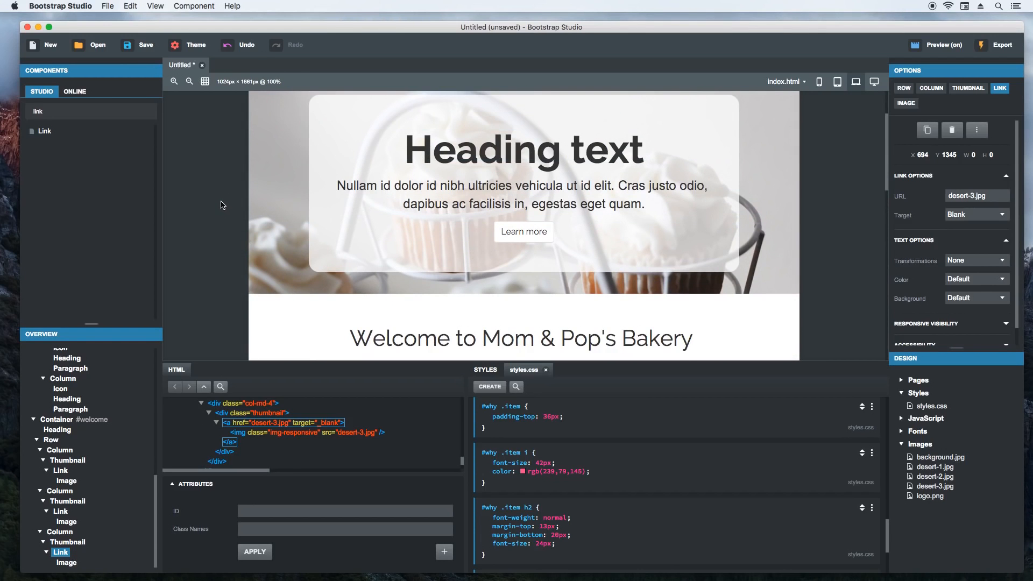
{"action": "left_click", "coordinate": [512, 243]}
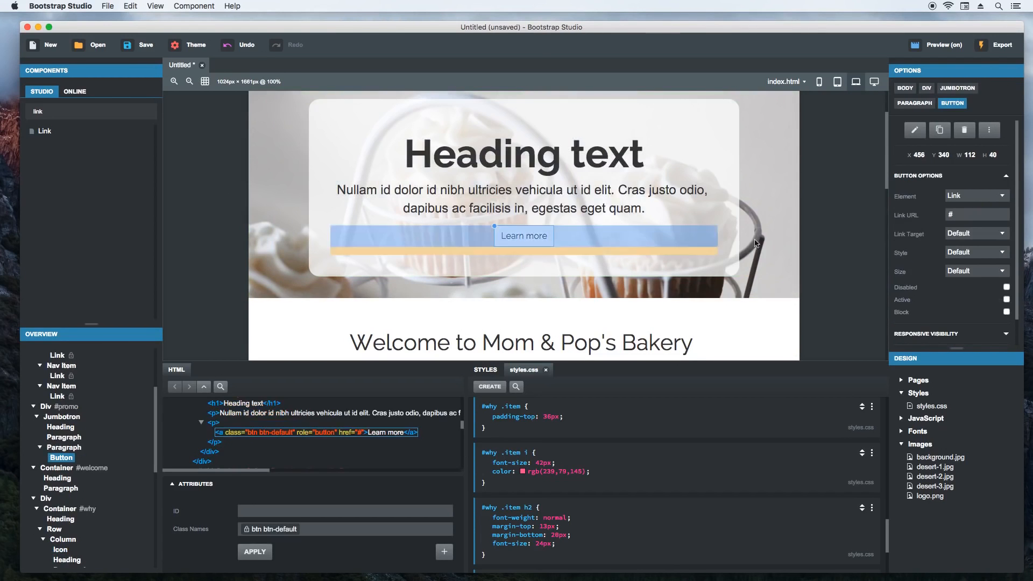
{"action": "left_click", "coordinate": [968, 272]}
{"action": "left_click", "coordinate": [961, 261]}
{"action": "left_click", "coordinate": [966, 253]}
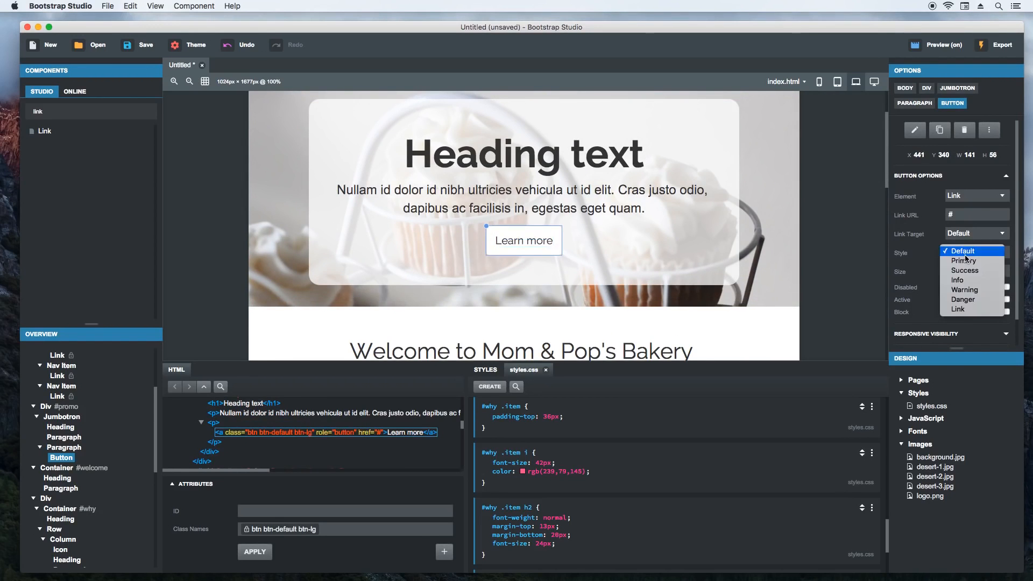
{"action": "left_click", "coordinate": [959, 281]}
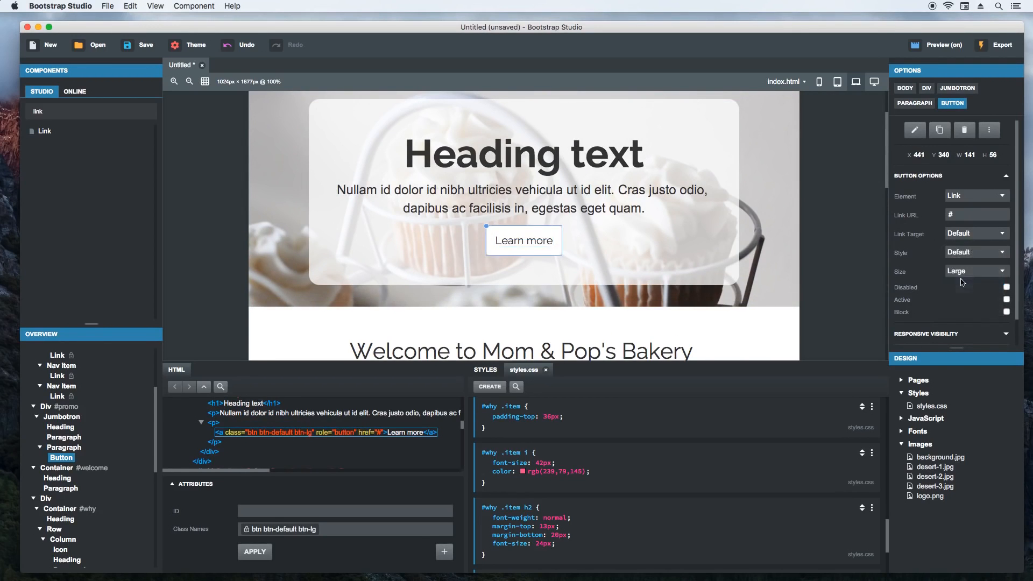
{"action": "left_click", "coordinate": [216, 234]}
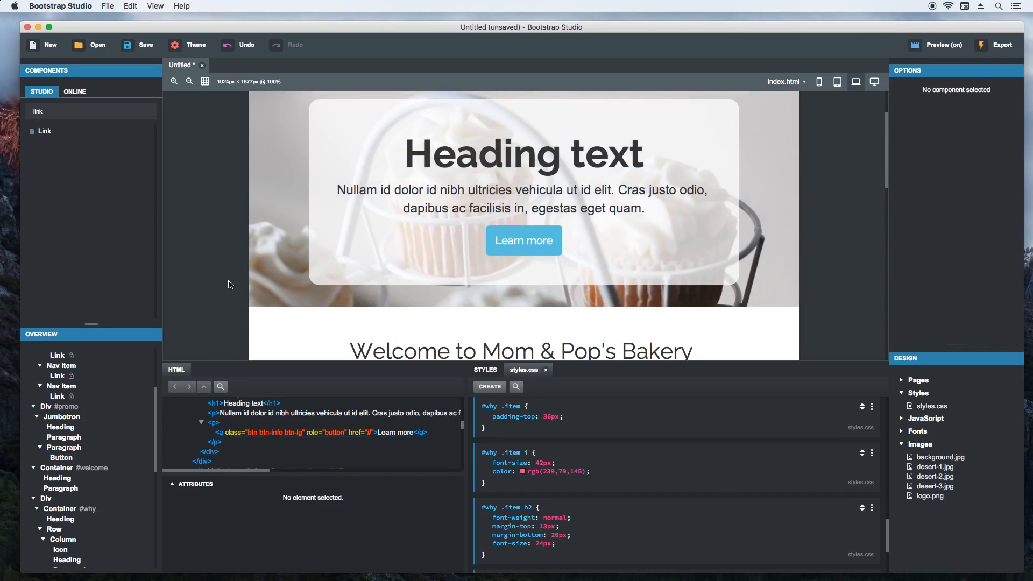
- Replace the jumbotron heading text with "Fantastic Offer!" copied from website.txt in TextEdit
{"action": "key", "text": "super+Tab"}
{"action": "key", "text": "super+Tab"}
{"action": "key", "text": "super+Tab"}
{"action": "key", "text": "super+Tab"}
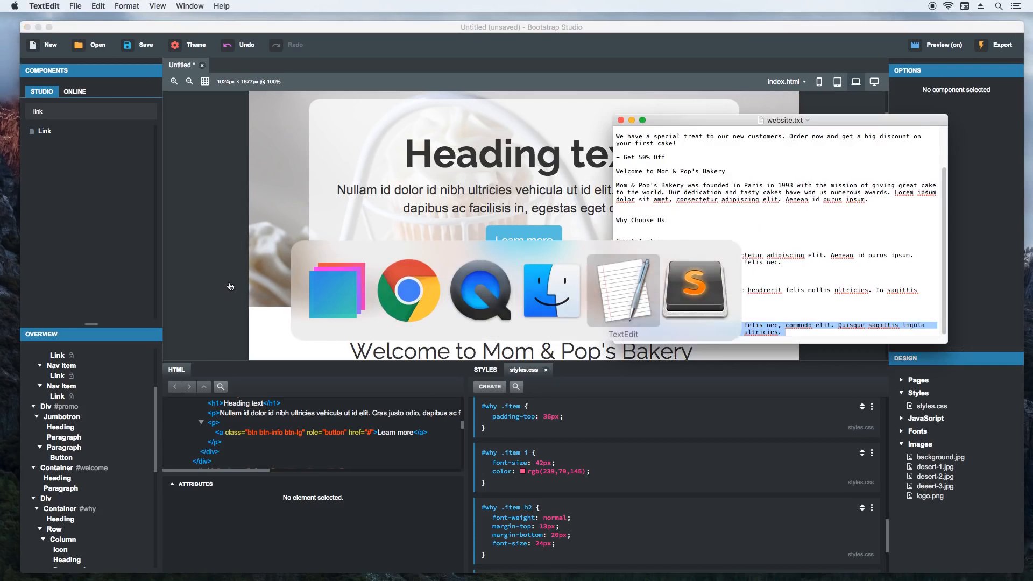
{"action": "scroll", "coordinate": [686, 172], "scroll_direction": "up", "scroll_amount": 5}
{"action": "left_click_drag", "start_coordinate": [677, 161], "coordinate": [617, 162]}
{"action": "key", "text": "super+c"}
{"action": "double_click", "coordinate": [512, 156]}
{"action": "key", "text": "super+v"}
- Replace the jumbotron paragraph with the "We have a special treat to our new customers" text copied from website.txt in TextEdit
{"action": "key", "text": "super+Tab"}
{"action": "left_click_drag", "start_coordinate": [677, 182], "coordinate": [617, 178]}
{"action": "left_click", "coordinate": [617, 176]}
{"action": "key", "text": "super+c"}
{"action": "key", "text": "super+Tab"}
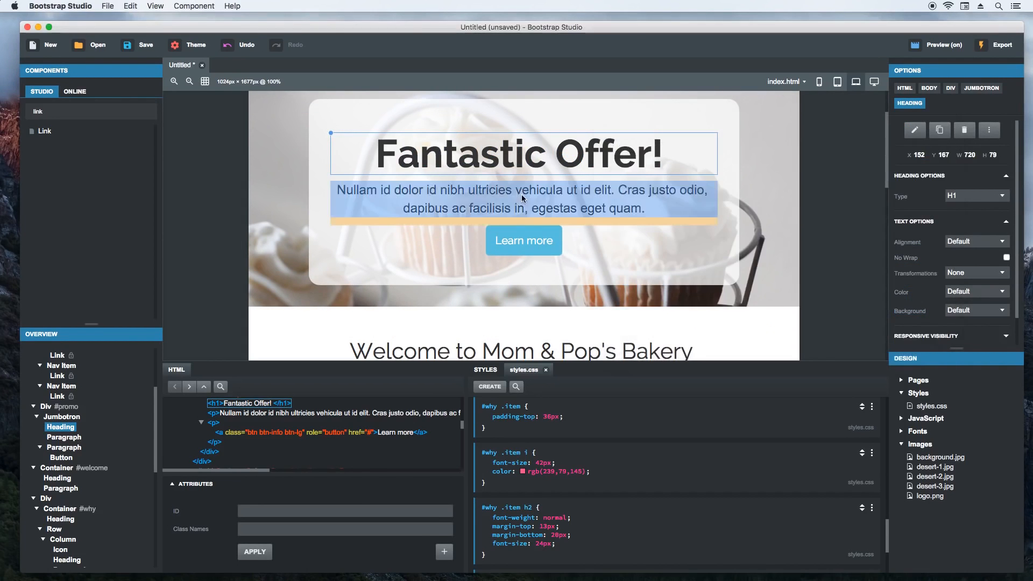
{"action": "double_click", "coordinate": [522, 192]}
{"action": "key", "text": "super+a"}
{"action": "key", "text": "super+v"}
{"action": "key", "text": "Return"}
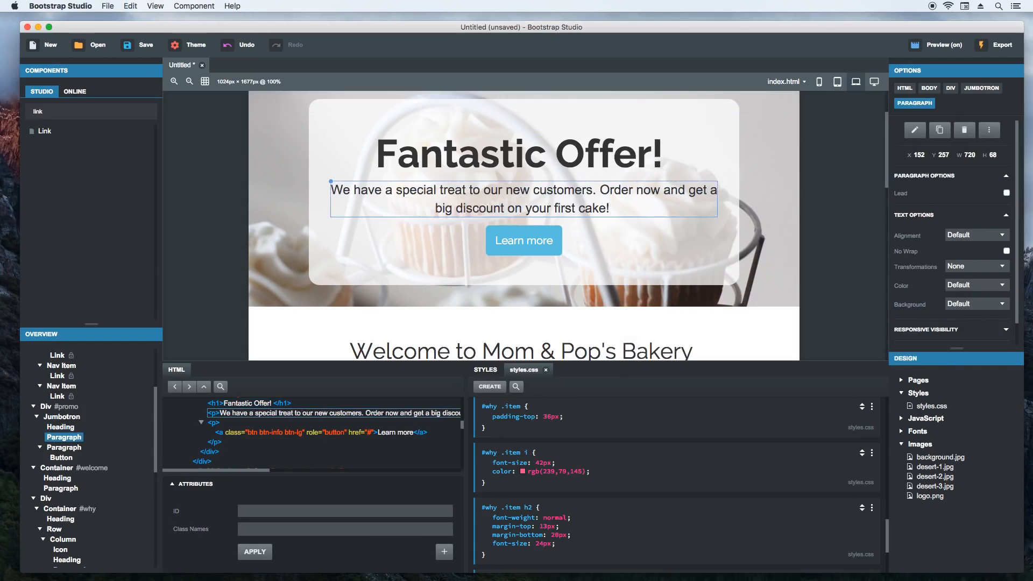
- Change the jumbotron button's text to "Get 50% Off!"
{"action": "double_click", "coordinate": [526, 250]}
{"action": "key", "text": "super+a"}
{"action": "type", "text": "Get 50% Off!"}
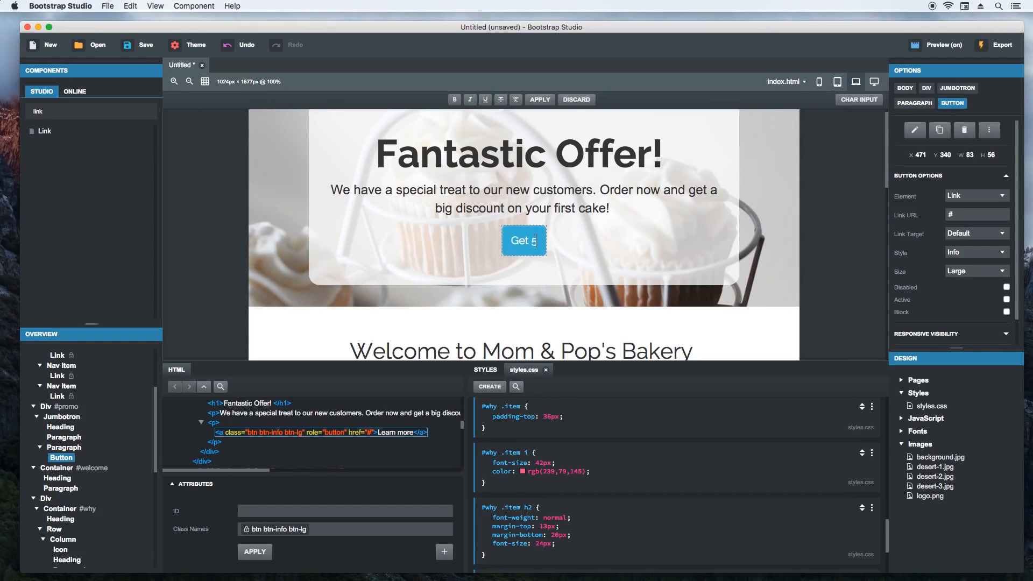
{"action": "key", "text": "Return"}
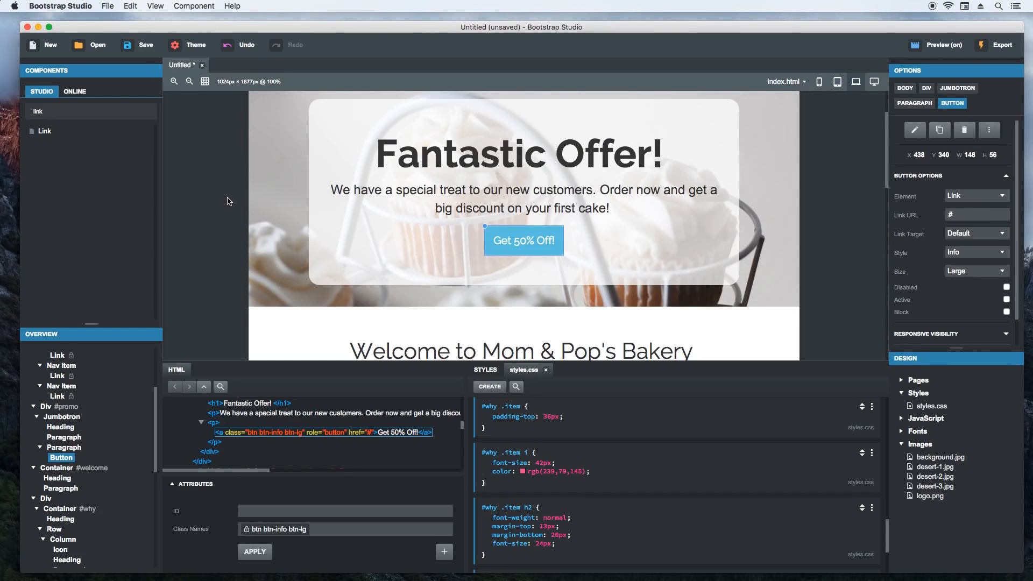
{"action": "left_click", "coordinate": [228, 202]}
{"action": "scroll", "coordinate": [220, 214], "scroll_direction": "up", "scroll_amount": 3}
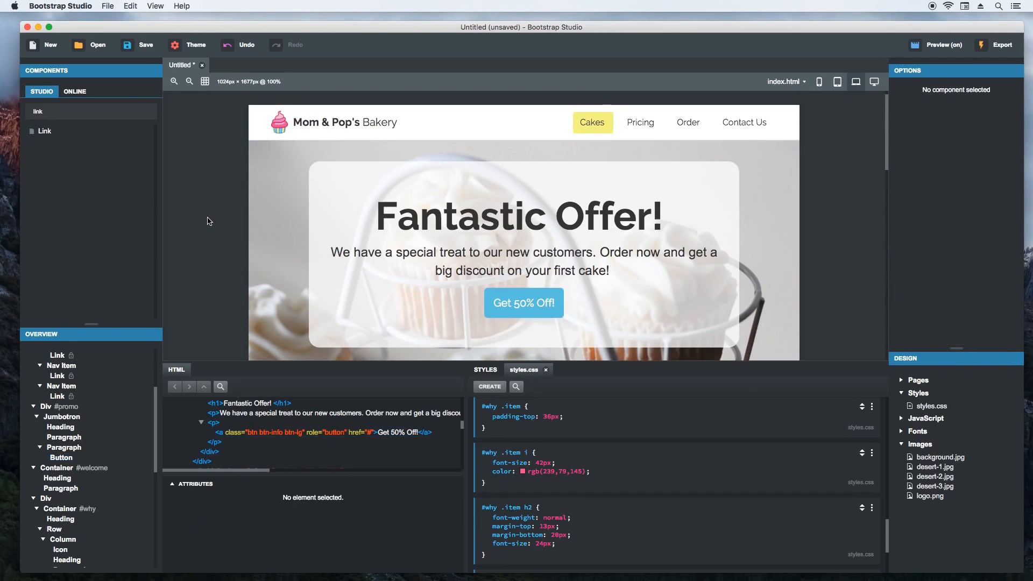
- Search the online components for "footer" and install Pretty Footer
{"action": "scroll", "coordinate": [209, 220], "scroll_direction": "down", "scroll_amount": 10}
{"action": "scroll", "coordinate": [209, 226], "scroll_direction": "down", "scroll_amount": 10}
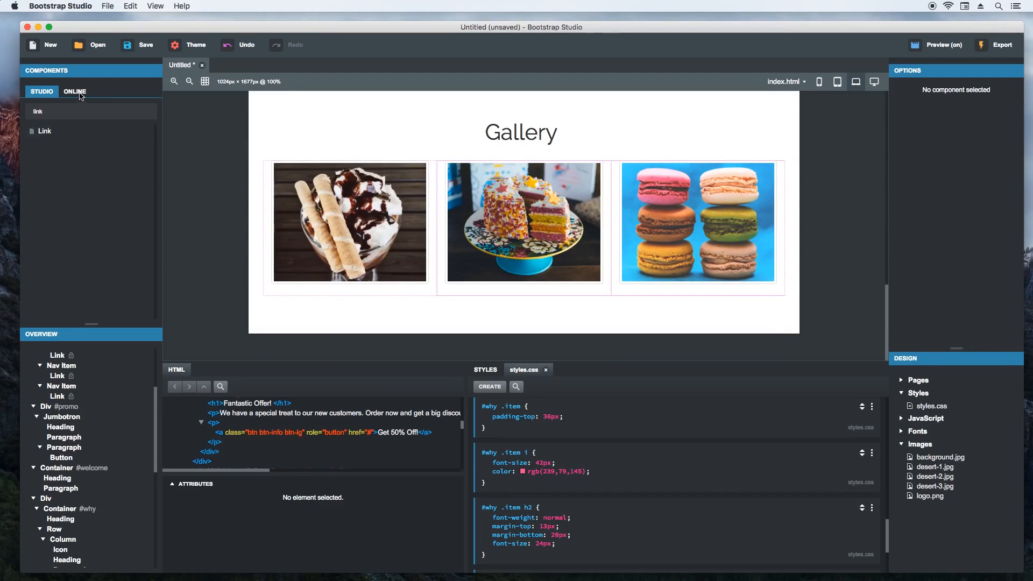
{"action": "left_click", "coordinate": [78, 92]}
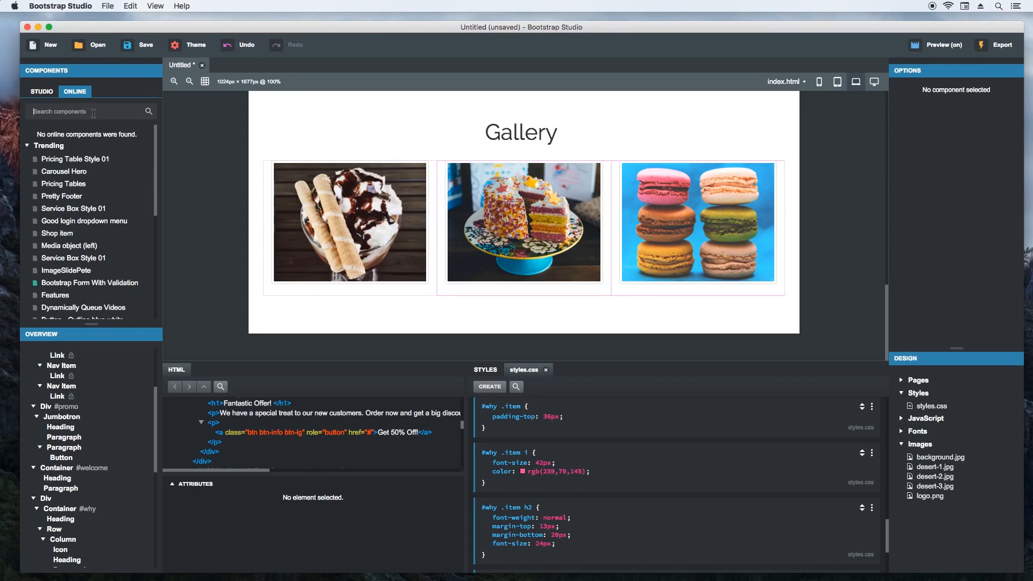
{"action": "left_click", "coordinate": [94, 112]}
{"action": "type", "text": "footer"}
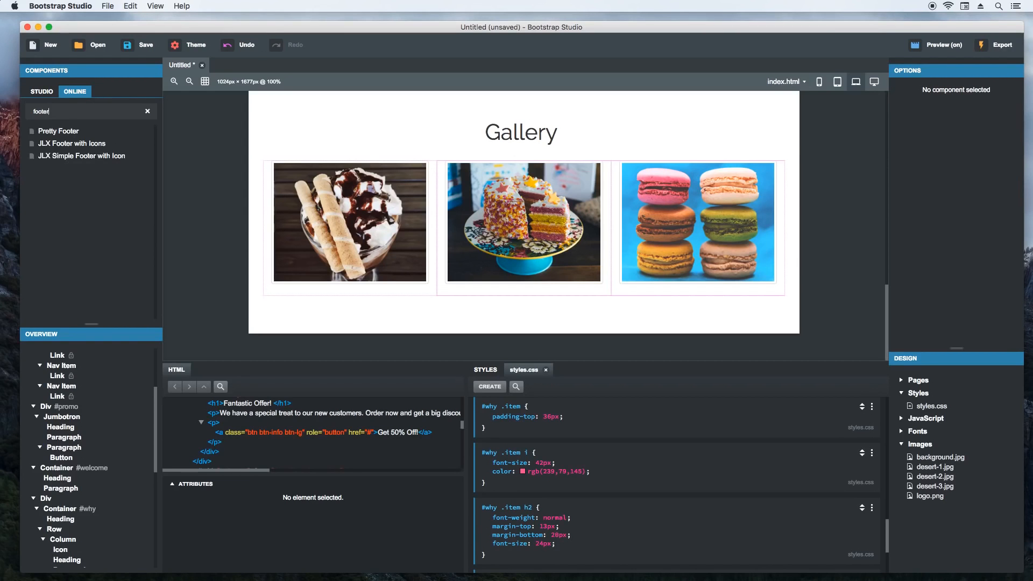
{"action": "mouse_move", "coordinate": [74, 136]}
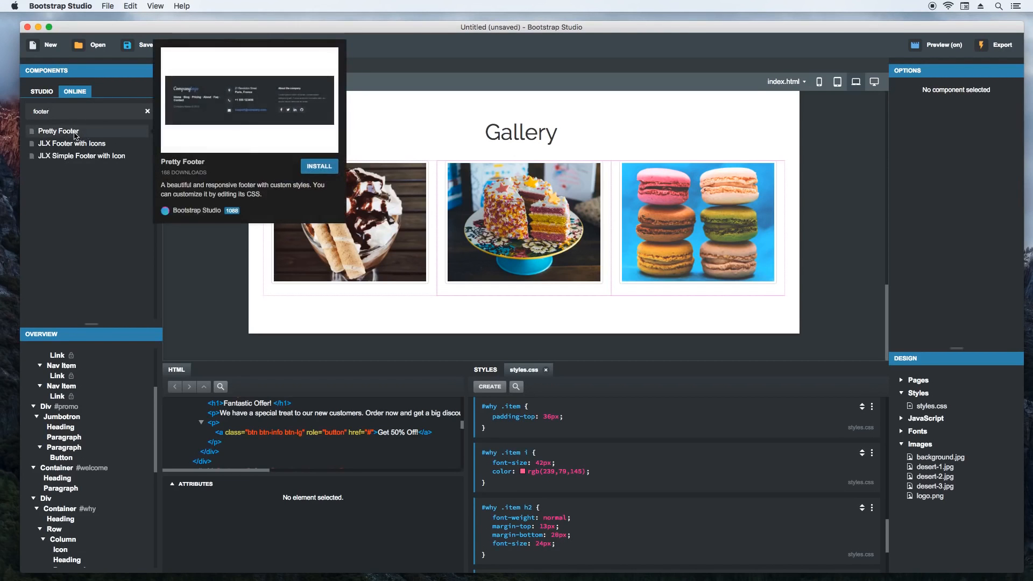
{"action": "left_click", "coordinate": [315, 168]}
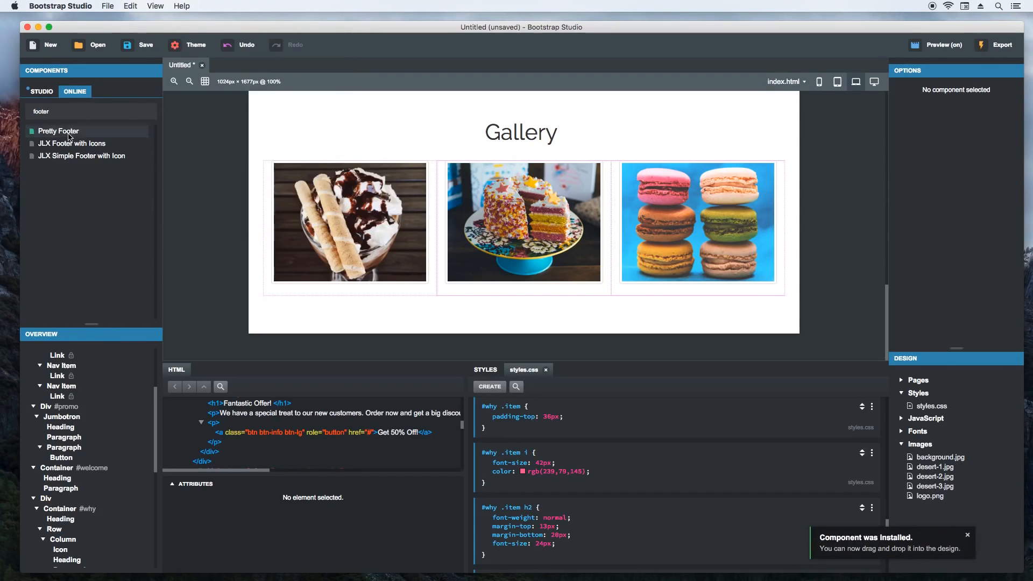
- Add the Pretty Footer component at the end of the page, below the Gallery section
{"action": "left_click_drag", "start_coordinate": [67, 135], "coordinate": [48, 368]}
{"action": "scroll", "coordinate": [225, 287], "scroll_direction": "down", "scroll_amount": 5}
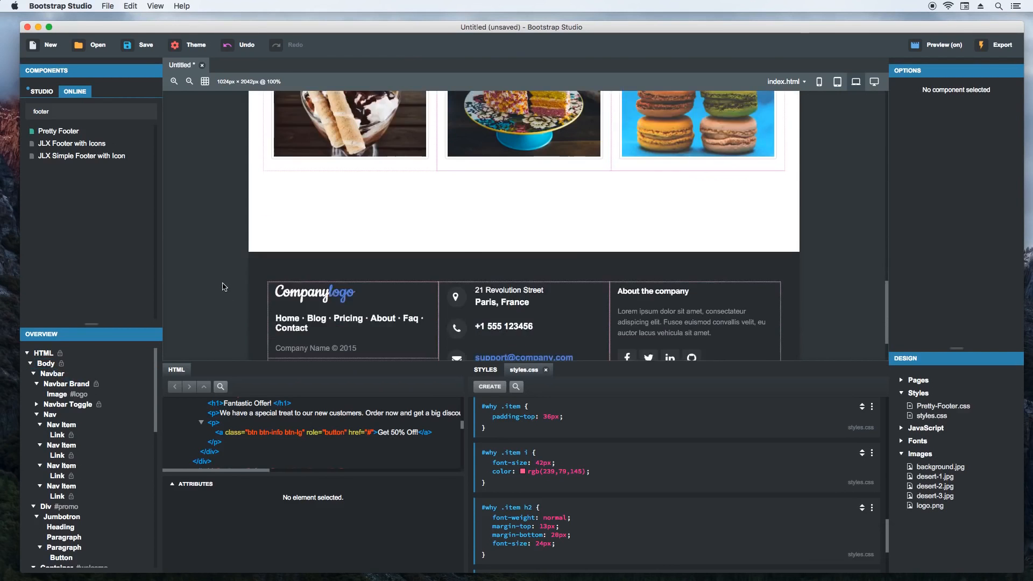
{"action": "scroll", "coordinate": [224, 287], "scroll_direction": "down", "scroll_amount": 2}
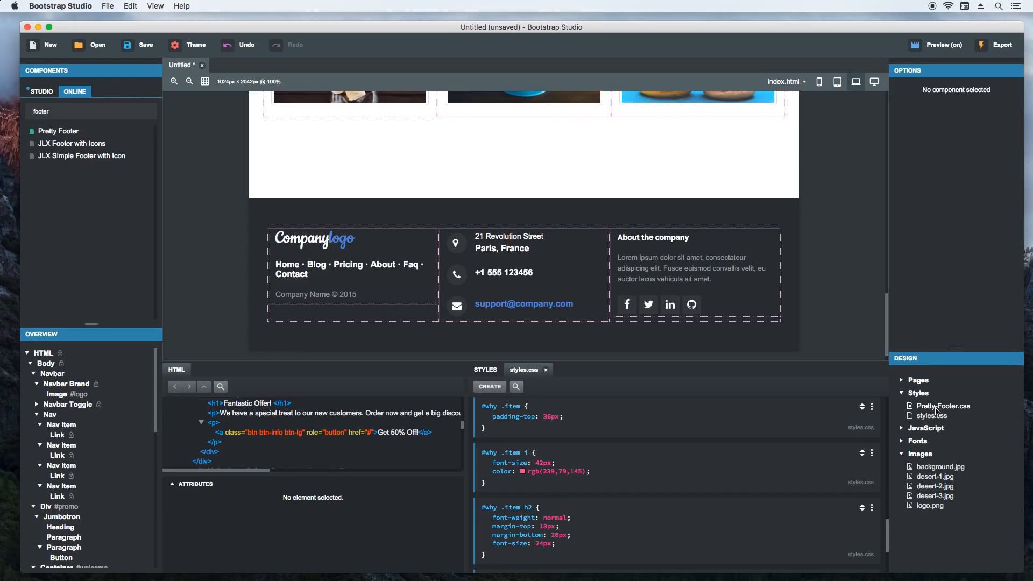
- Open Pretty-Footer.css and set the footer rule's margin-top to 0px
{"action": "double_click", "coordinate": [939, 407]}
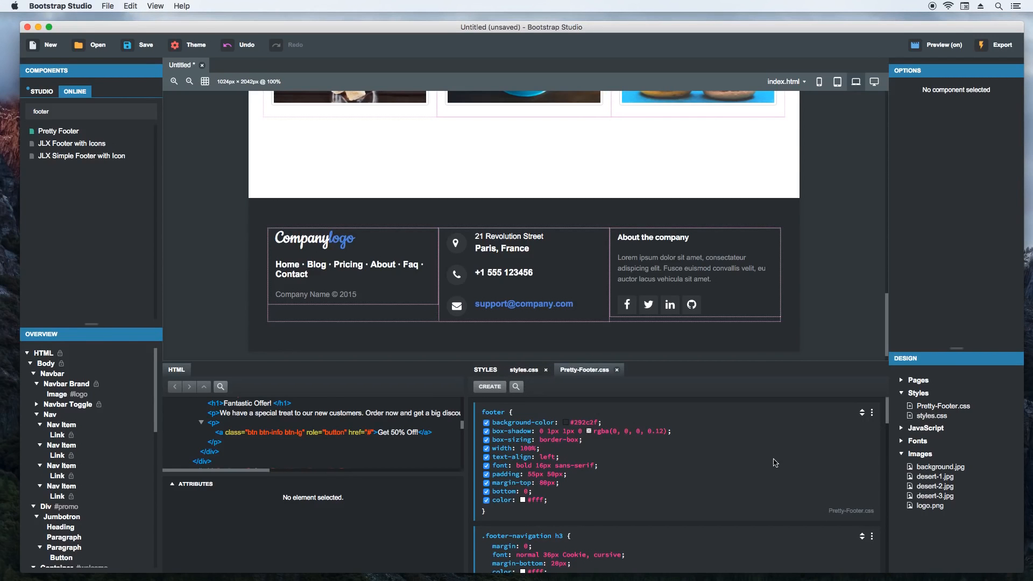
{"action": "scroll", "coordinate": [632, 514], "scroll_direction": "down", "scroll_amount": 10}
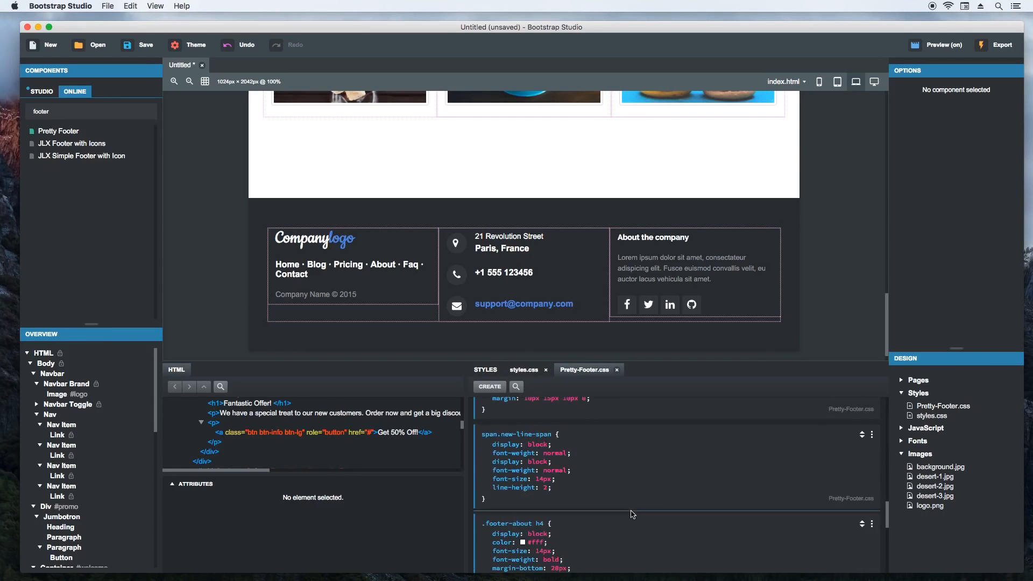
{"action": "scroll", "coordinate": [633, 514], "scroll_direction": "up", "scroll_amount": 10}
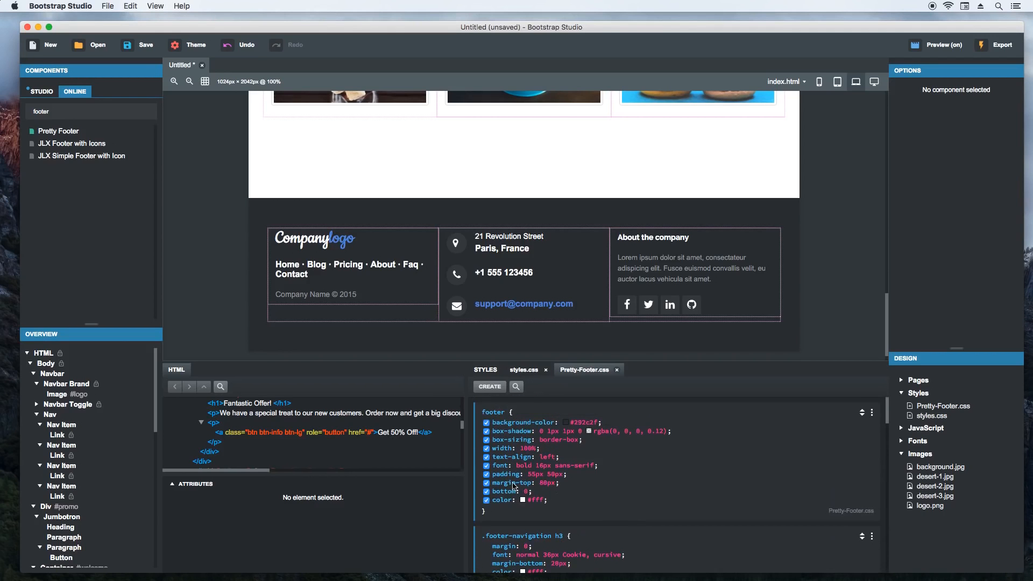
{"action": "left_click", "coordinate": [276, 218]}
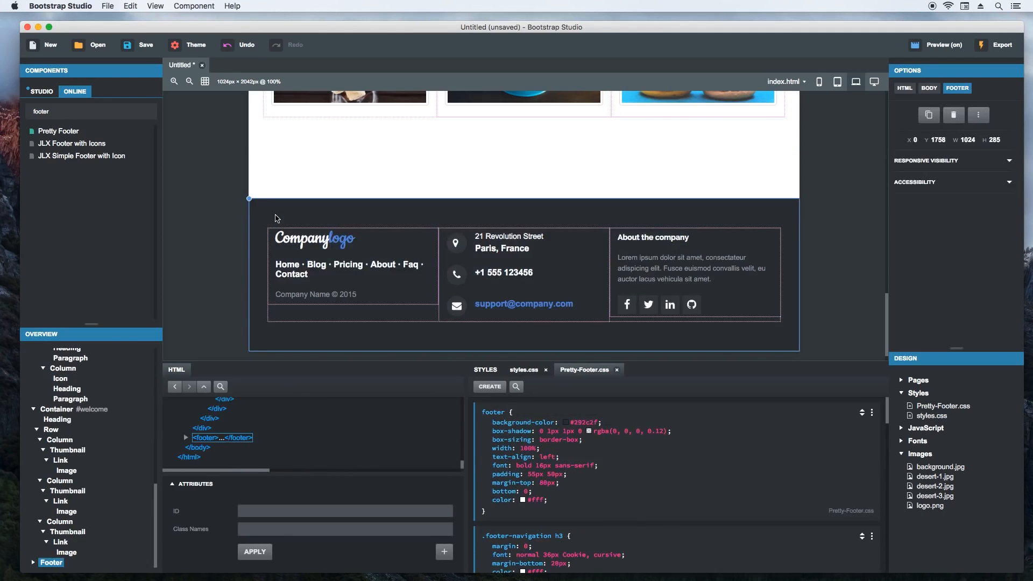
{"action": "mouse_move", "coordinate": [528, 483]}
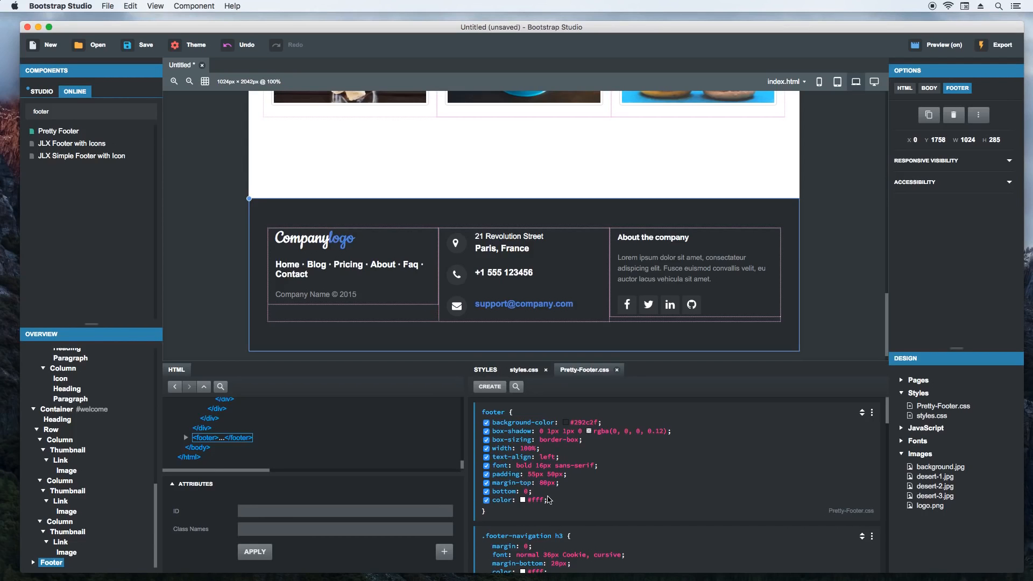
{"action": "left_click", "coordinate": [548, 484]}
{"action": "type", "text": "0px"}
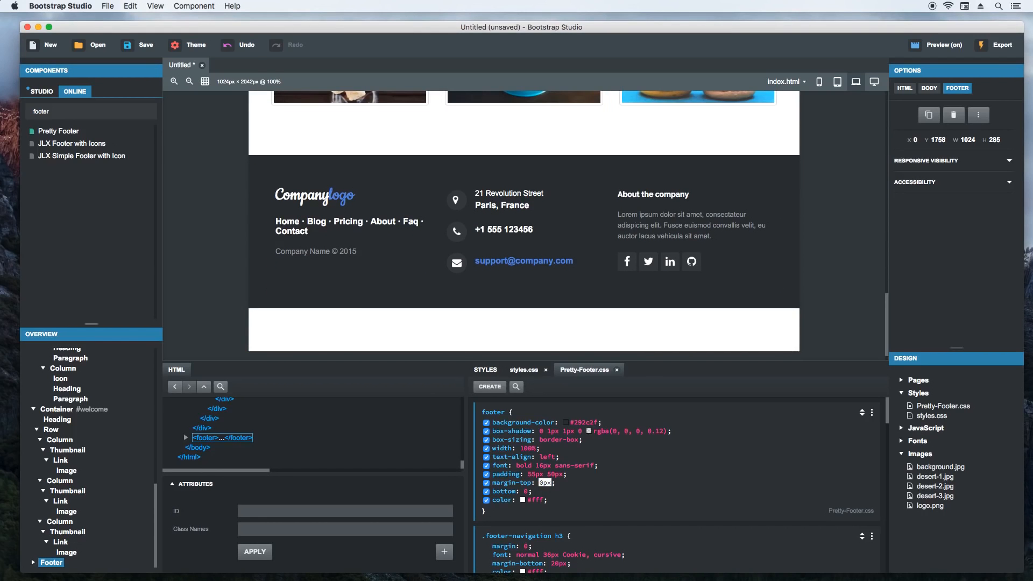
- Delete the margin-top property from the footer rule in Pretty-Footer.css
{"action": "key", "text": "Tab"}
{"action": "key", "text": "shift+Tab"}
{"action": "key", "text": "shift+Tab"}
{"action": "key", "text": "BackSpace"}
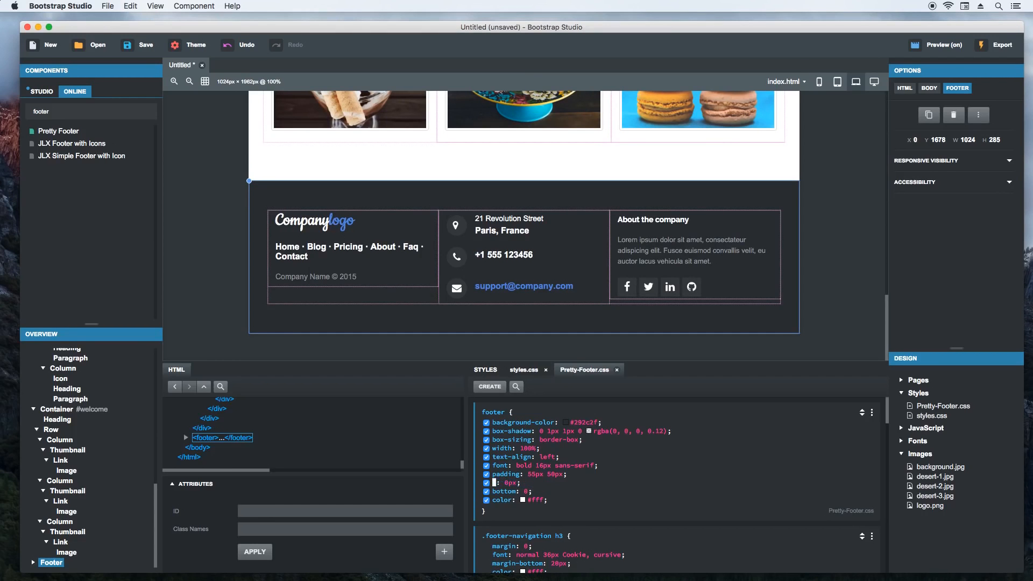
{"action": "key", "text": "Tab"}
{"action": "left_click", "coordinate": [579, 504]}
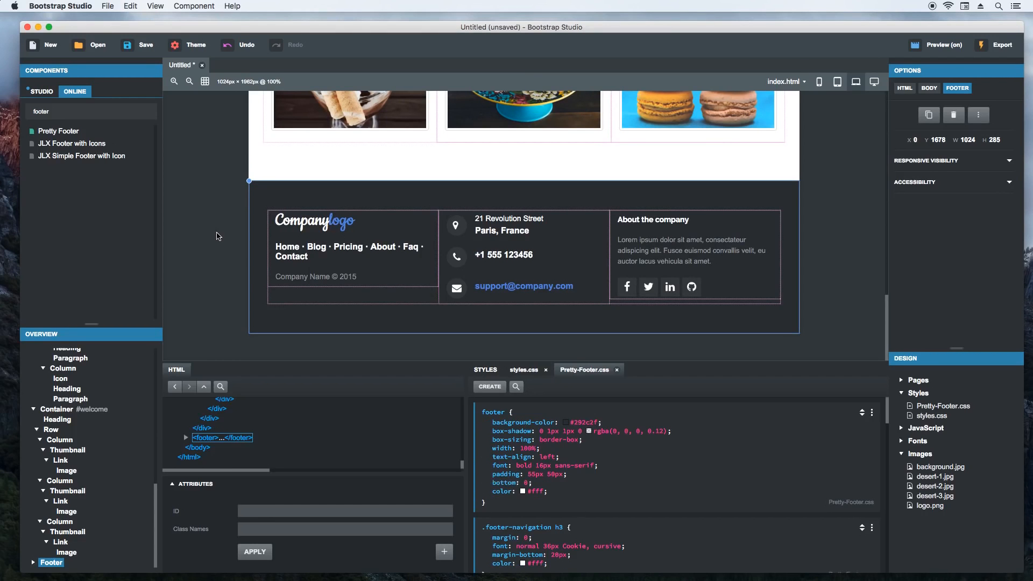
- Change the footer logo's "Company" text to "Mom & Pop's Bakery" and delete the blue "logo" span beside it
{"action": "left_click", "coordinate": [302, 220]}
{"action": "double_click", "coordinate": [301, 221]}
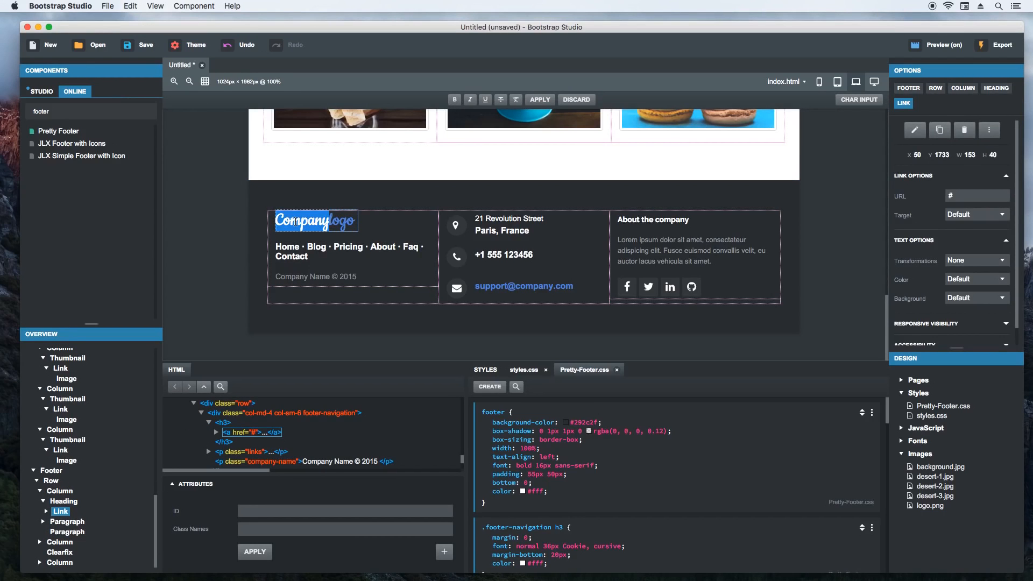
{"action": "type", "text": "Mom & Pop's Bakery"}
{"action": "key", "text": "Return"}
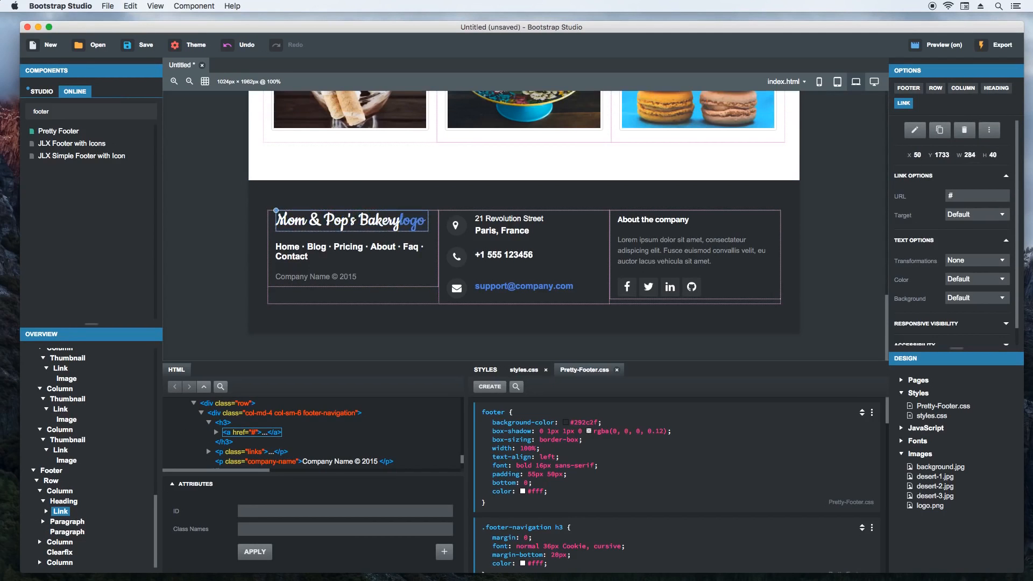
{"action": "left_click", "coordinate": [408, 224]}
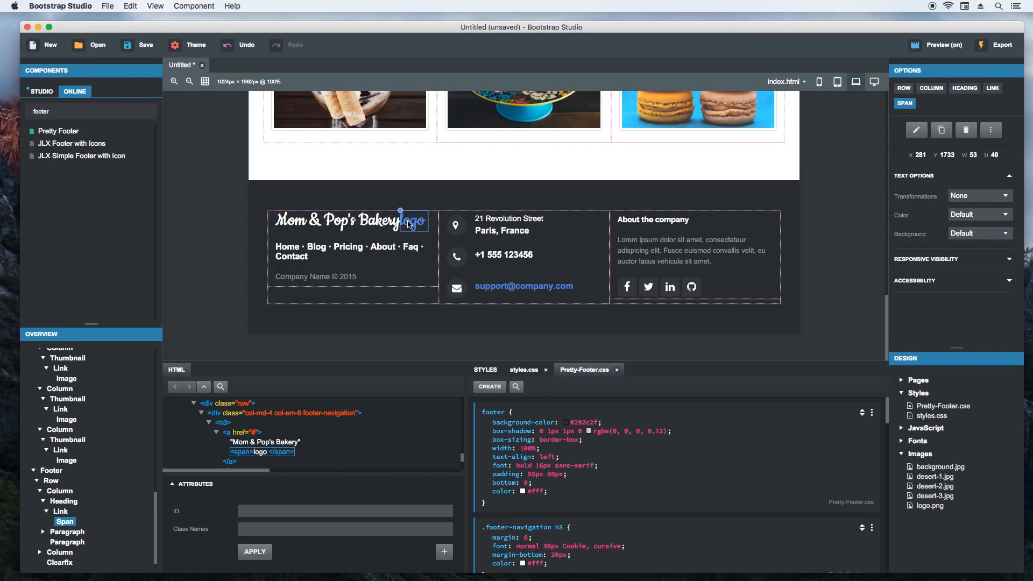
{"action": "key", "text": "Delete"}
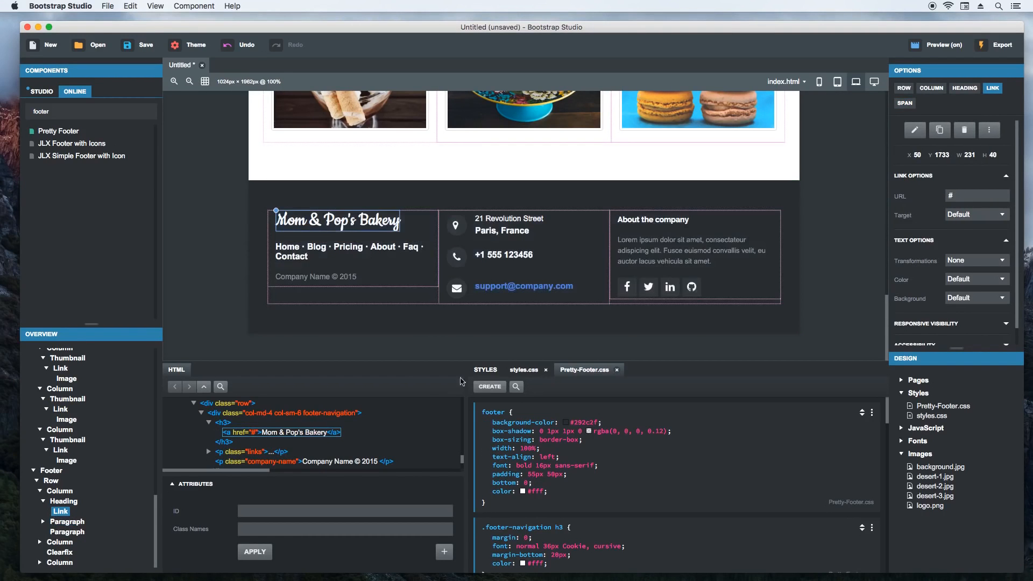
- Set the color in the ".footer-navigation h3 a" rule to the design's gray #92999f
{"action": "left_click", "coordinate": [487, 371]}
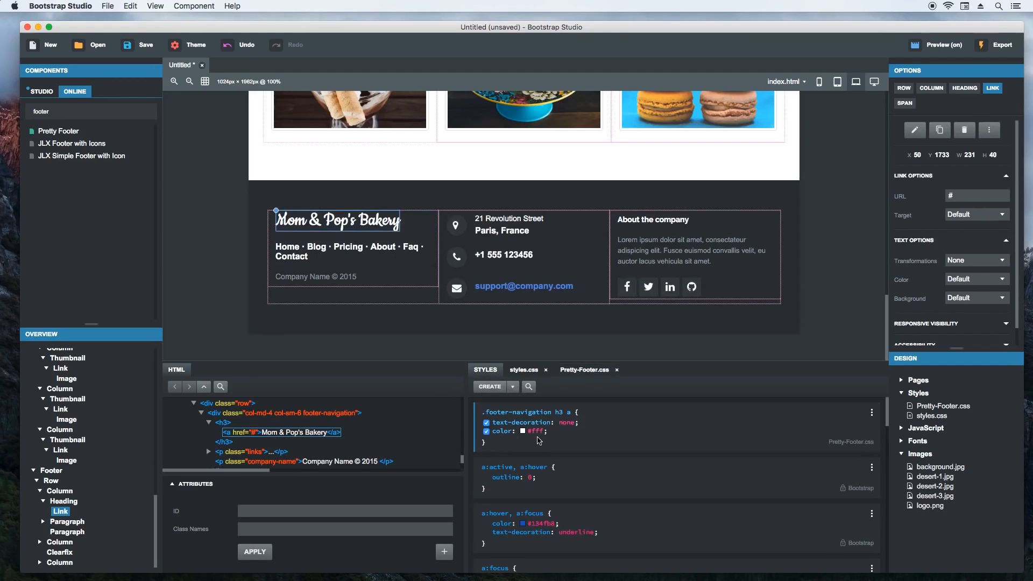
{"action": "left_click", "coordinate": [524, 431]}
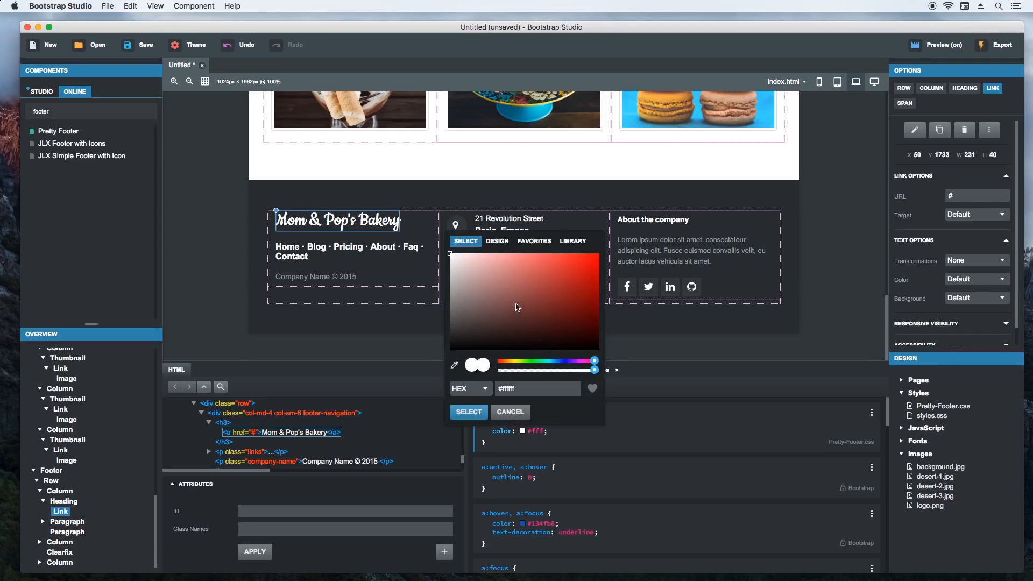
{"action": "left_click", "coordinate": [503, 241]}
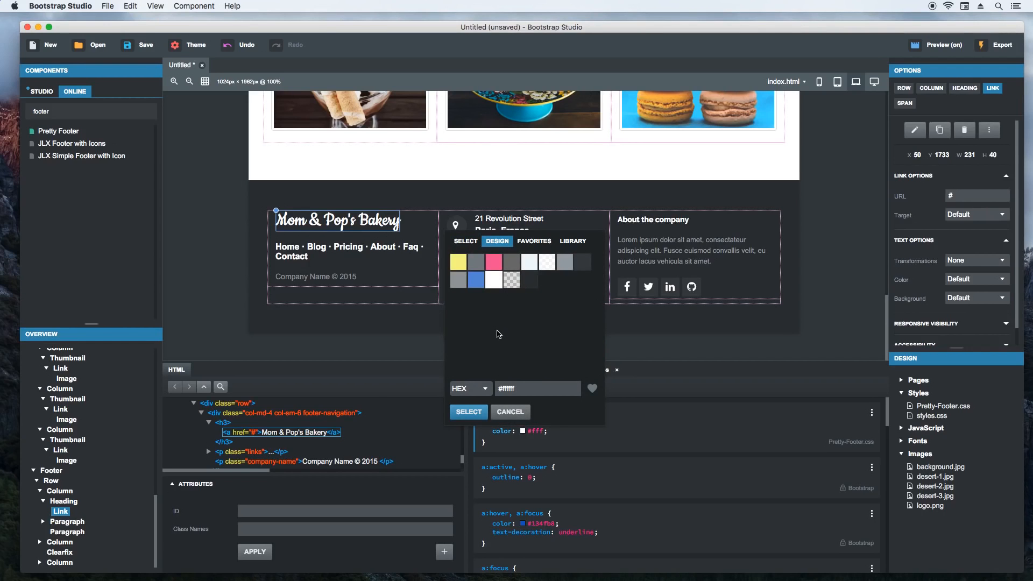
{"action": "left_click", "coordinate": [565, 262]}
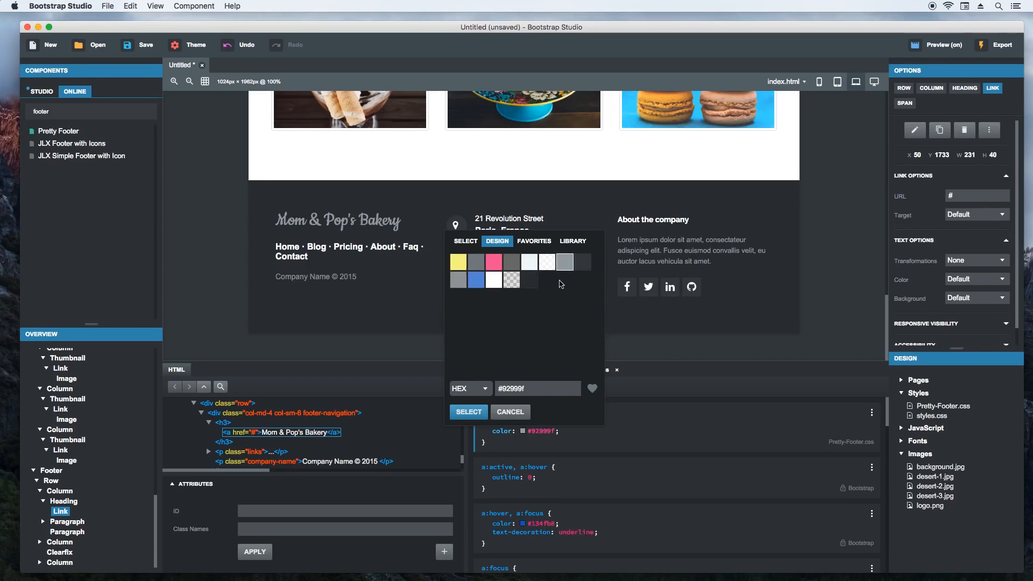
{"action": "left_click", "coordinate": [469, 412]}
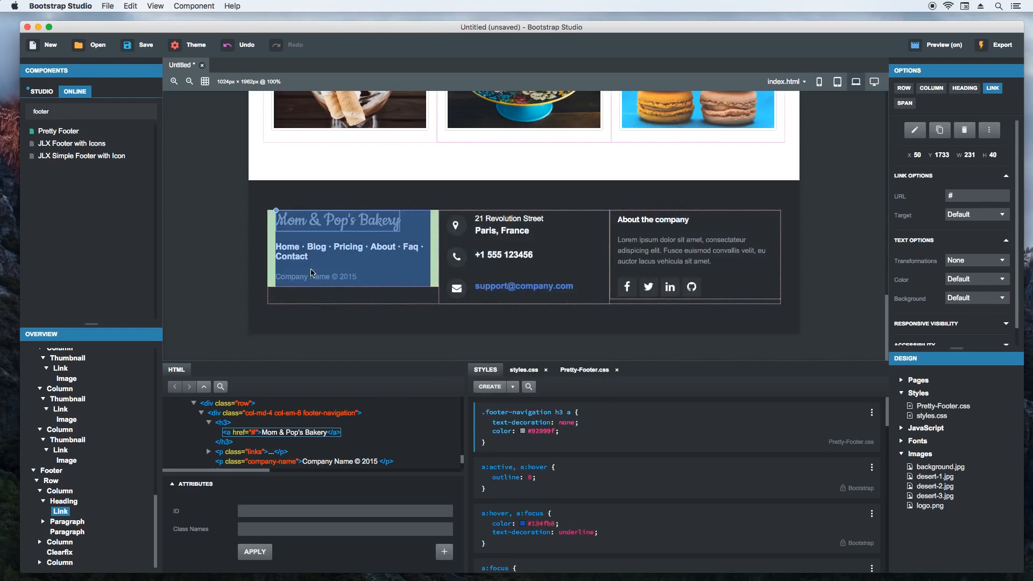
- Rename the first three footer navigation links to Cakes, Pricing and Order
{"action": "double_click", "coordinate": [287, 247]}
{"action": "type", "text": "Cakes"}
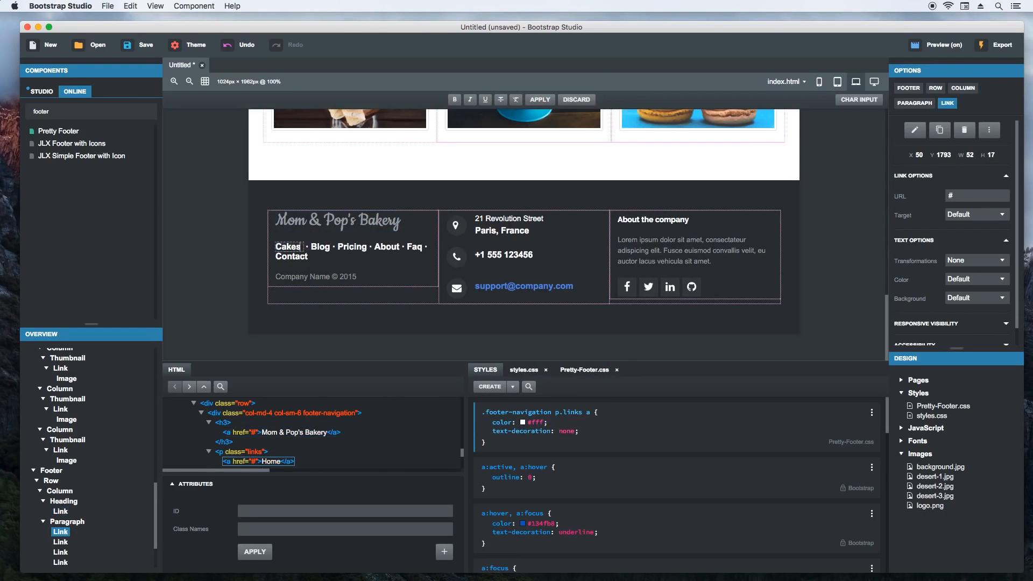
{"action": "left_click", "coordinate": [319, 246]}
{"action": "double_click", "coordinate": [318, 247]}
{"action": "type", "text": "Pricing"}
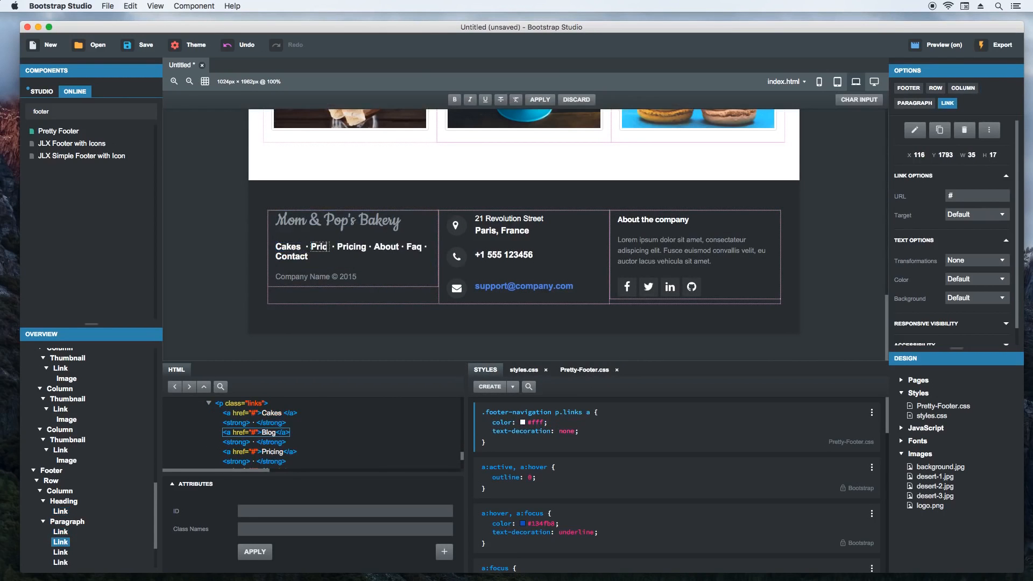
{"action": "left_click", "coordinate": [359, 247]}
{"action": "double_click", "coordinate": [359, 246]}
{"action": "type", "text": "Order"}
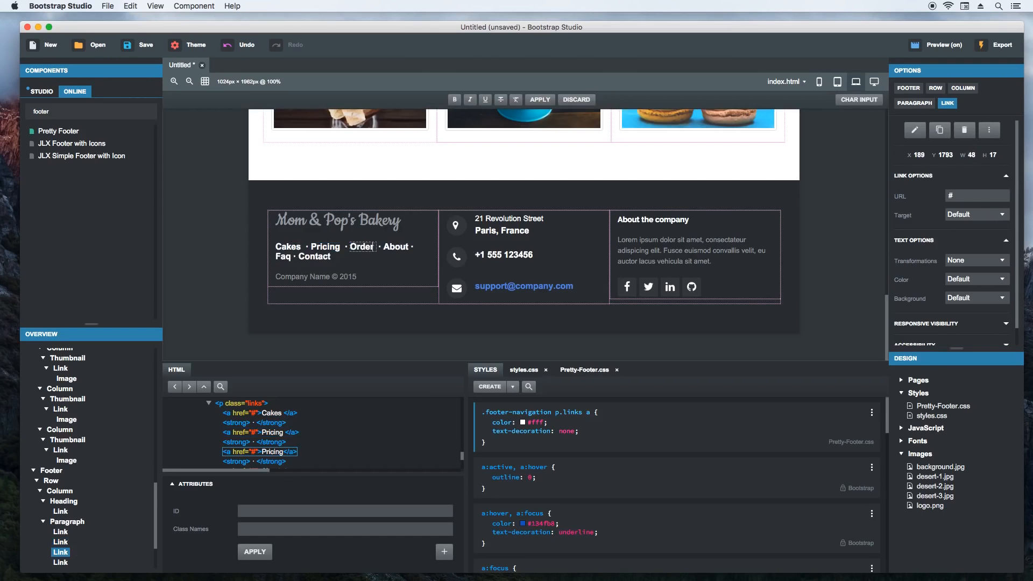
- Delete the About, Faq and Contact links and their separator dots from the footer navigation
{"action": "left_click", "coordinate": [381, 248]}
{"action": "double_click", "coordinate": [382, 247]}
{"action": "key", "text": "Delete"}
{"action": "key", "text": "Delete"}
{"action": "key", "text": "Delete"}
{"action": "key", "text": "Delete"}
{"action": "key", "text": "Delete"}
{"action": "key", "text": "Delete"}
{"action": "key", "text": "Delete"}
{"action": "key", "text": "Delete"}
{"action": "key", "text": "Delete"}
{"action": "key", "text": "Delete"}
{"action": "key", "text": "Delete"}
{"action": "key", "text": "Delete"}
{"action": "key", "text": "Delete"}
{"action": "key", "text": "Delete"}
{"action": "key", "text": "Delete"}
{"action": "key", "text": "Delete"}
{"action": "key", "text": "Delete"}
{"action": "key", "text": "Delete"}
{"action": "key", "text": "Delete"}
{"action": "key", "text": "Delete"}
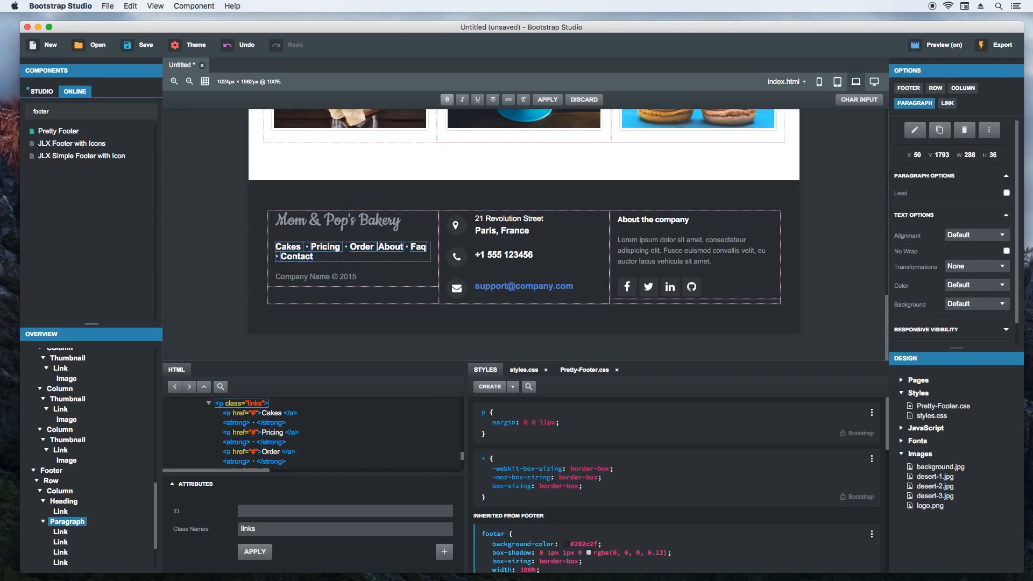
{"action": "key", "text": "Return"}
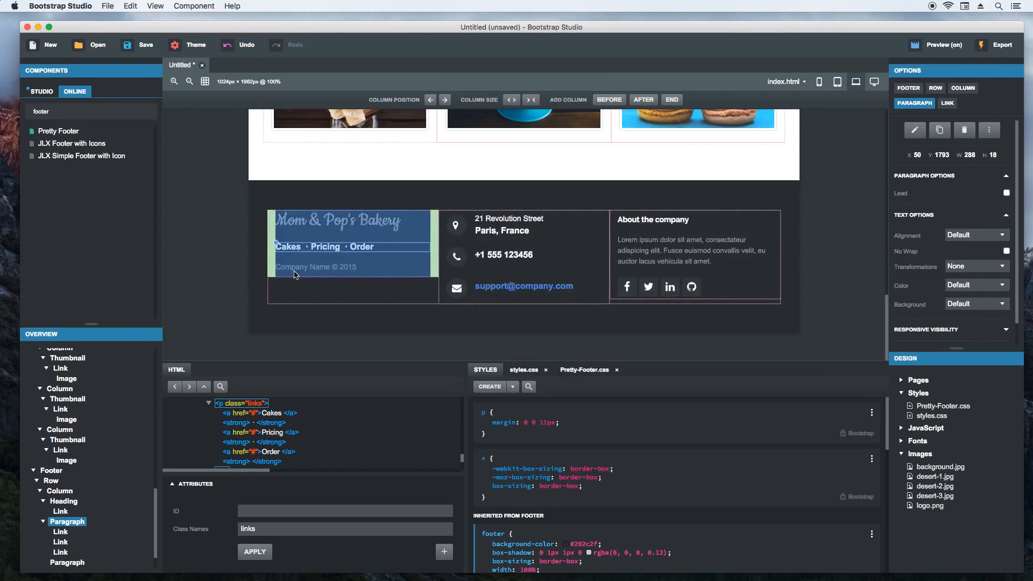
- Change the footer's company-name paragraph to "Mom & Pop's Bakery © 2016"
{"action": "left_click", "coordinate": [294, 268]}
{"action": "double_click", "coordinate": [294, 267]}
{"action": "type", "text": "Mom & Pop"}
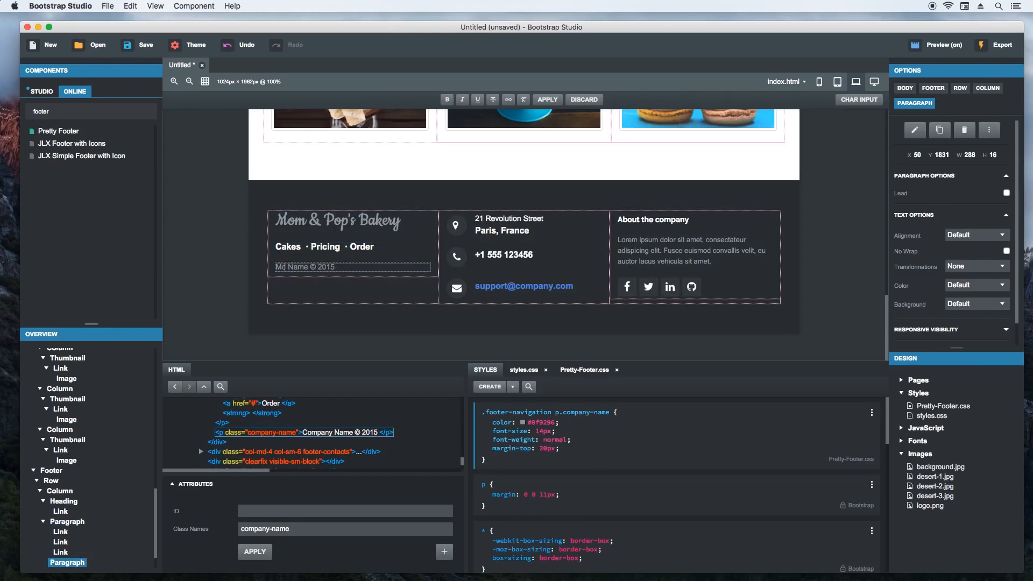
{"action": "type", "text": "'s Bakery"}
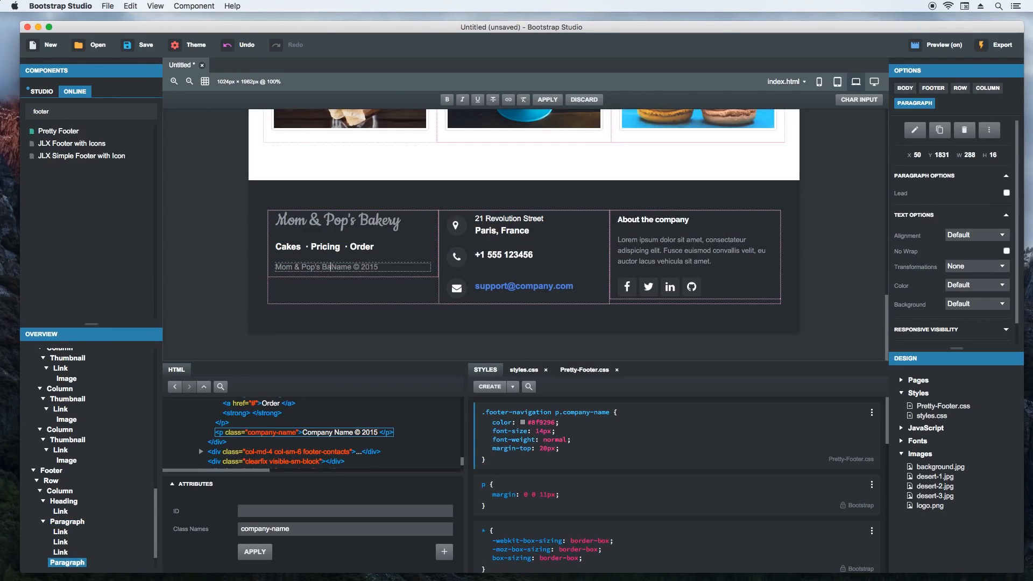
{"action": "key", "text": "Delete"}
{"action": "key", "text": "Delete"}
{"action": "key", "text": "Delete"}
{"action": "key", "text": "Delete"}
{"action": "key", "text": "Return"}
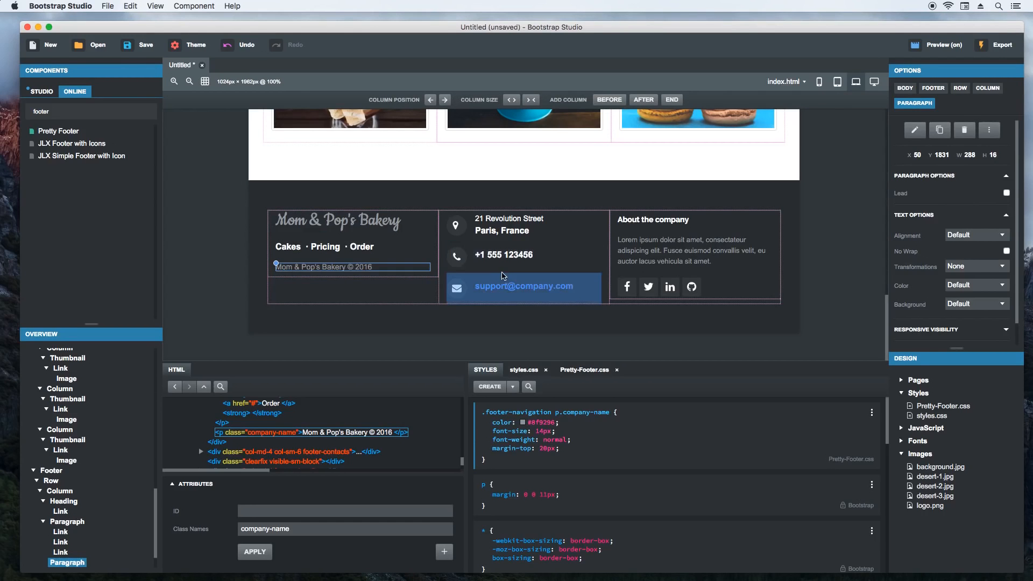
{"action": "left_click", "coordinate": [200, 269]}
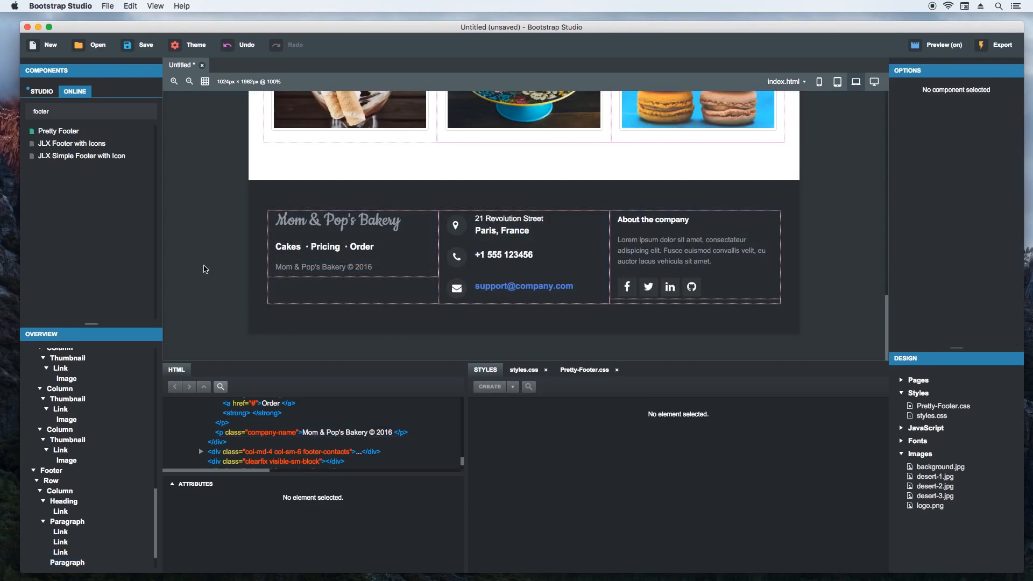
- Switch to the Chrome preview and widen its window to check the footer's alignment with the Gallery content, then return to Bootstrap Studio
{"action": "scroll", "coordinate": [323, 237], "scroll_direction": "up", "scroll_amount": 1}
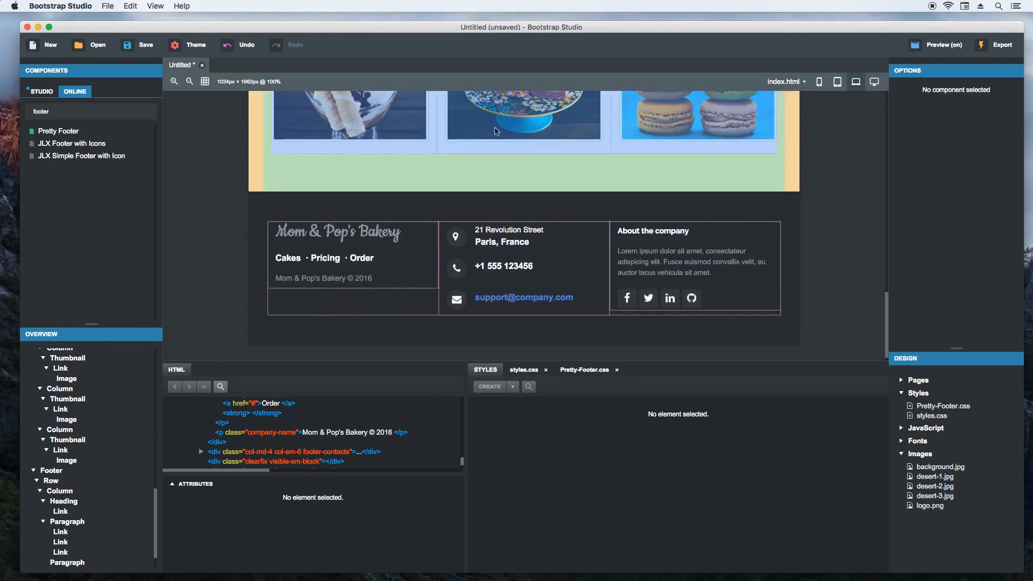
{"action": "key", "text": "super+Tab"}
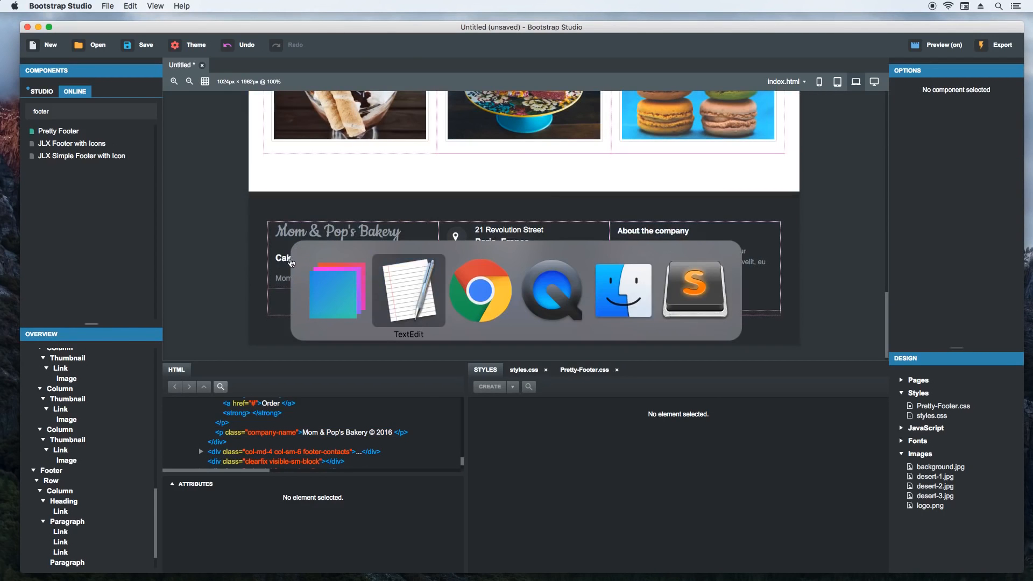
{"action": "key", "text": "super+Tab"}
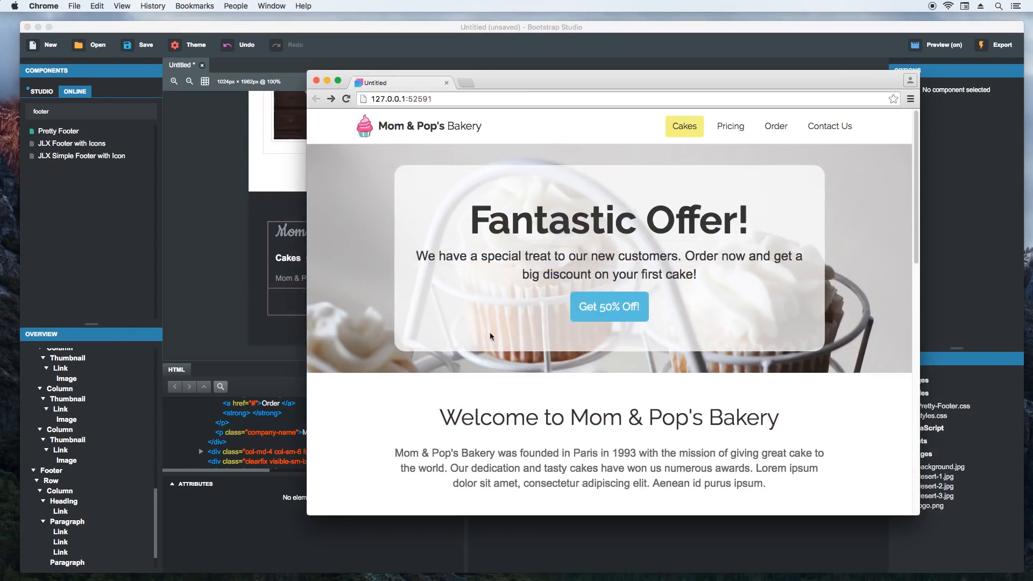
{"action": "scroll", "coordinate": [722, 384], "scroll_direction": "down", "scroll_amount": 10}
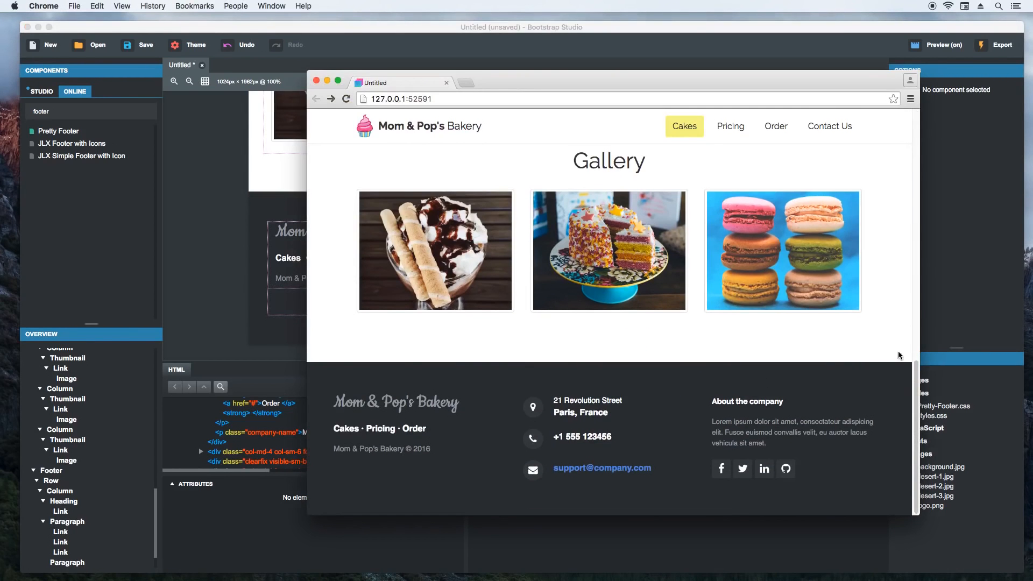
{"action": "left_click_drag", "start_coordinate": [920, 347], "coordinate": [998, 349]}
{"action": "left_click_drag", "start_coordinate": [308, 222], "coordinate": [230, 232]}
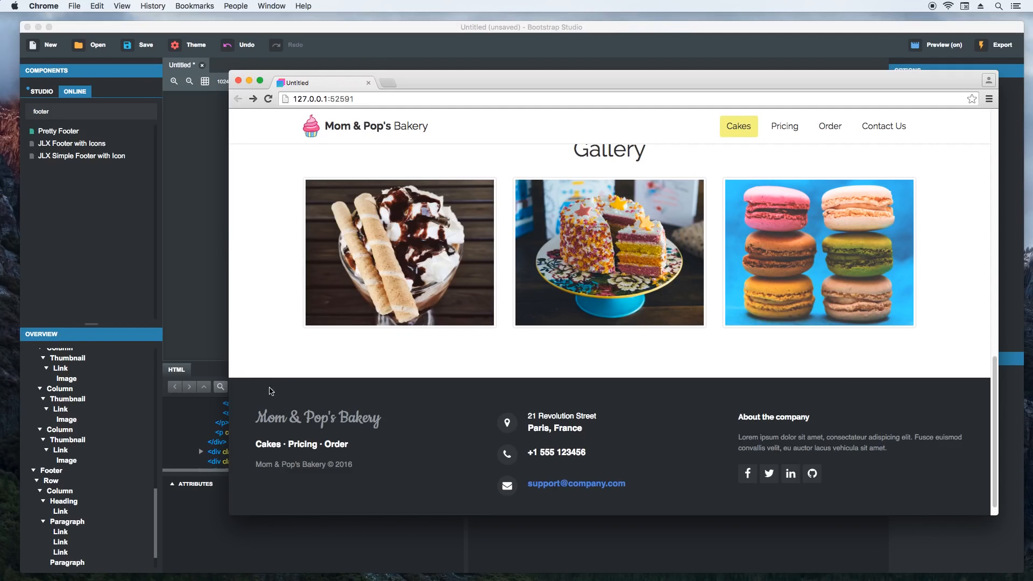
{"action": "left_click", "coordinate": [204, 290]}
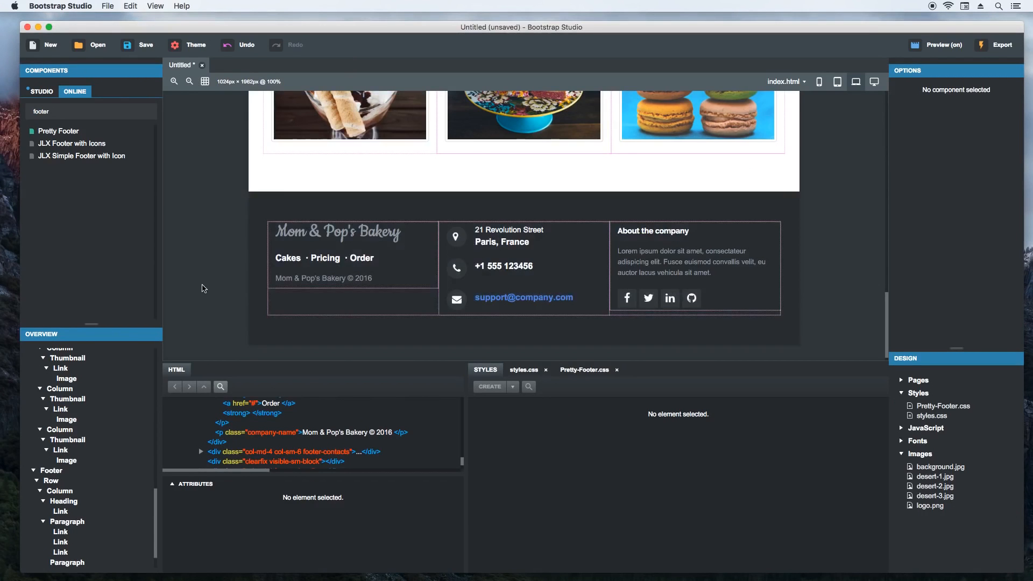
- Find the Container component among the Studio components and add it to the footer so that it wraps the footer's row
{"action": "double_click", "coordinate": [107, 115]}
{"action": "left_click", "coordinate": [54, 94]}
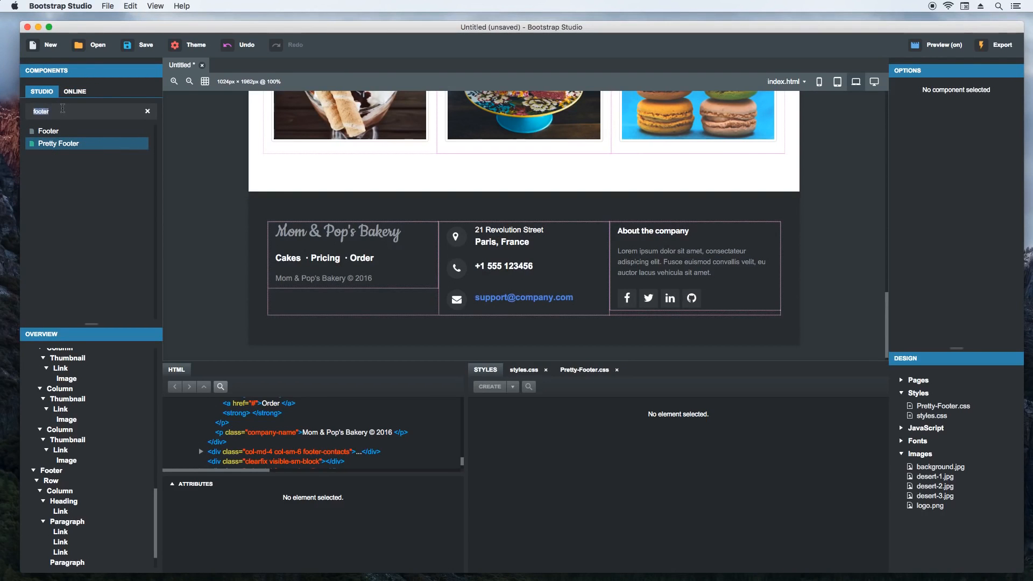
{"action": "type", "text": "containe"}
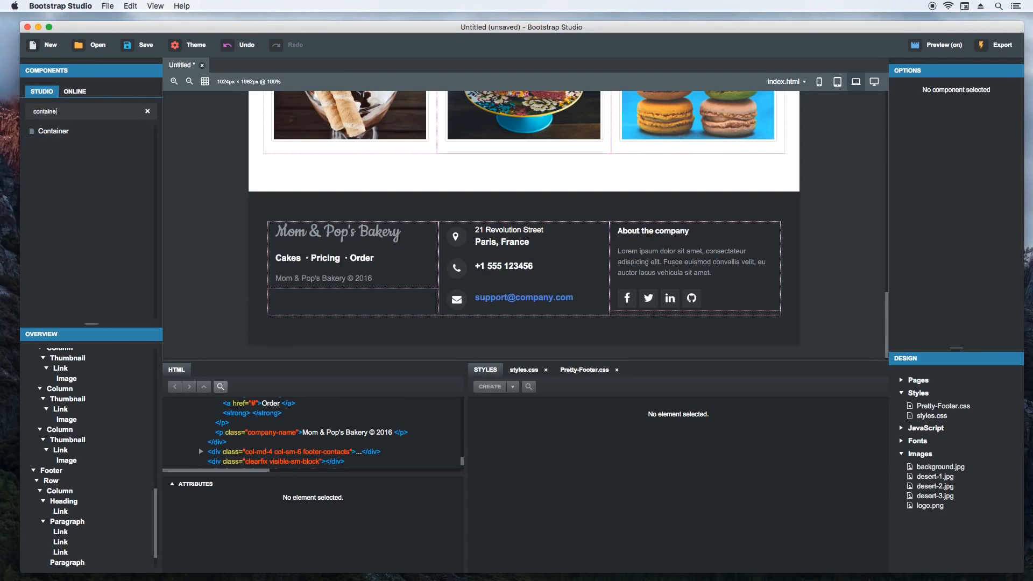
{"action": "scroll", "coordinate": [85, 460], "scroll_direction": "down", "scroll_amount": 2}
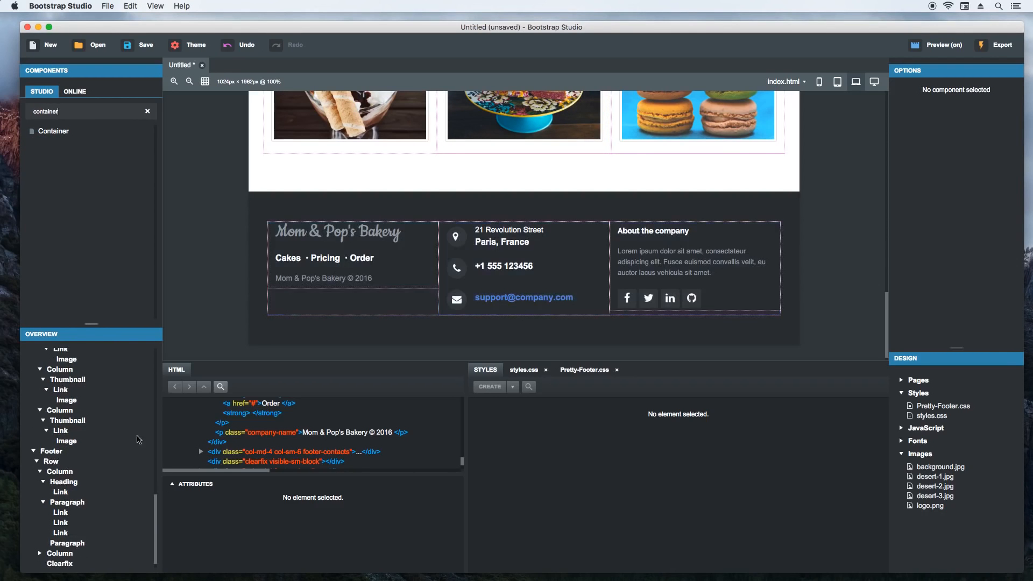
{"action": "left_click_drag", "start_coordinate": [69, 133], "coordinate": [70, 557]}
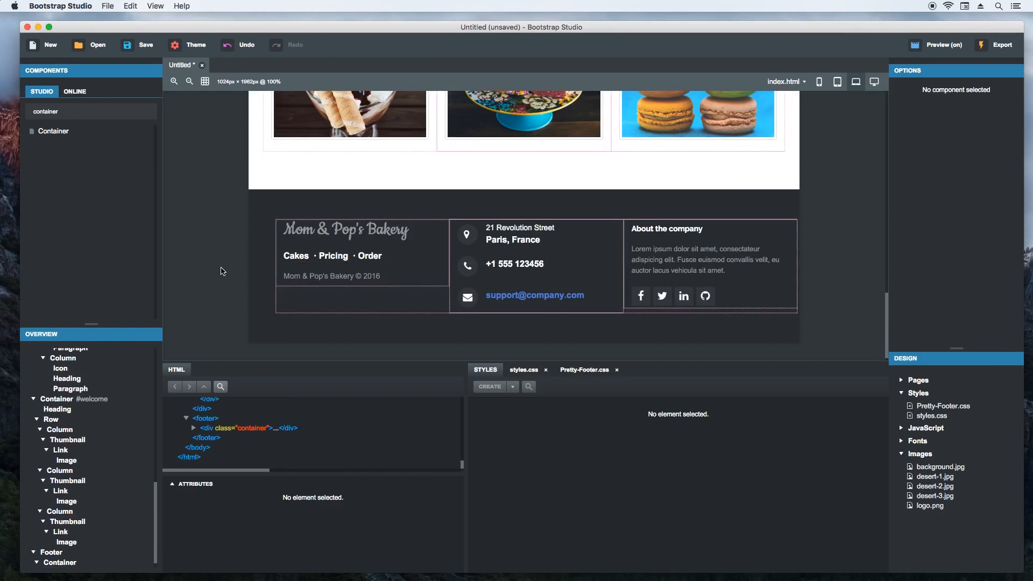
- Set the padding in the "footer" CSS rule to 55px 0
{"action": "left_click", "coordinate": [256, 236]}
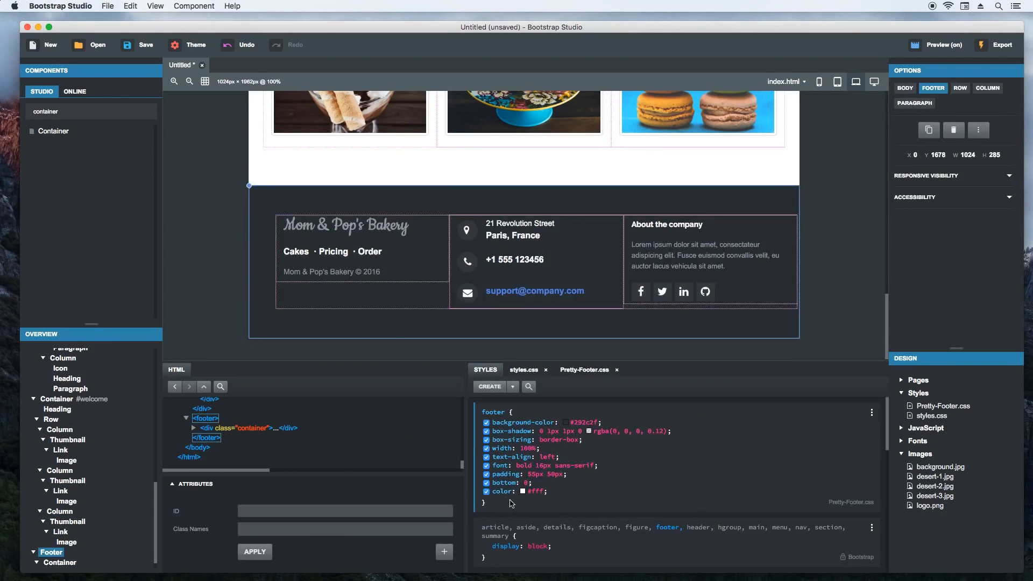
{"action": "left_click", "coordinate": [550, 476]}
{"action": "key", "text": "BackSpace"}
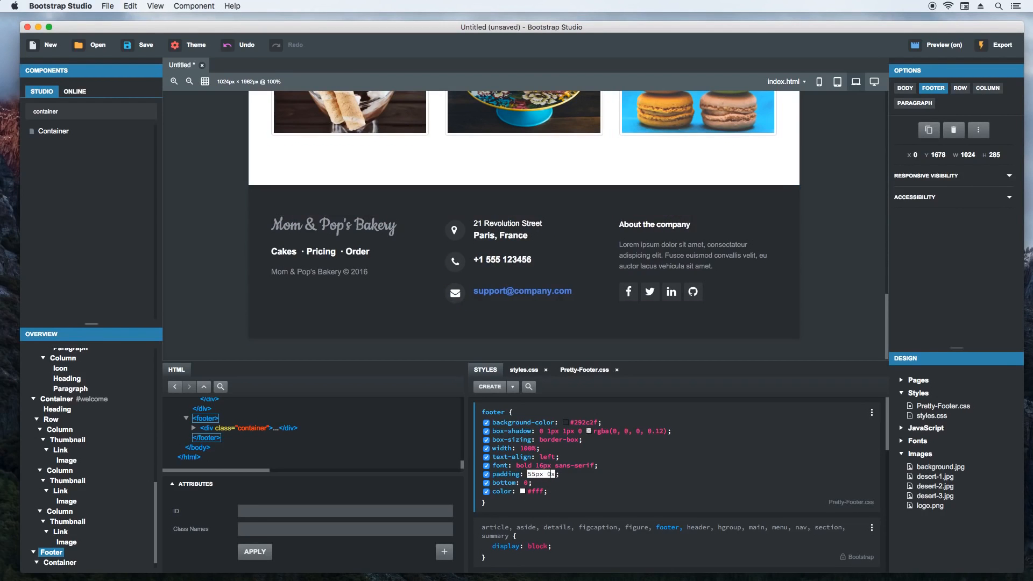
{"action": "key", "text": "Tab"}
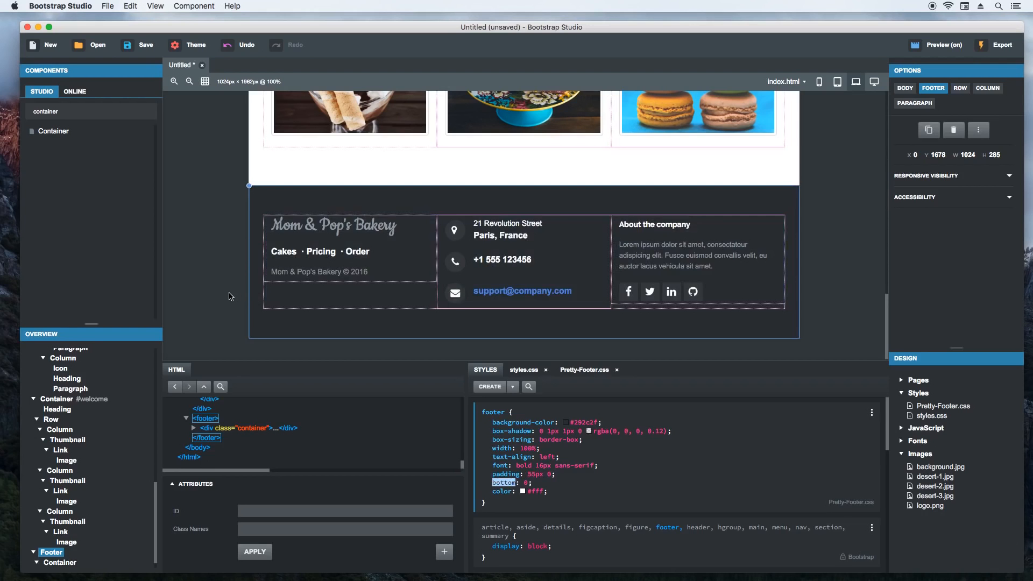
{"action": "left_click", "coordinate": [230, 297]}
- Switch to the Chrome preview and narrow its window to check the whole page's responsive layout from the jumbotron down to the footer
{"action": "key", "text": "super+Tab"}
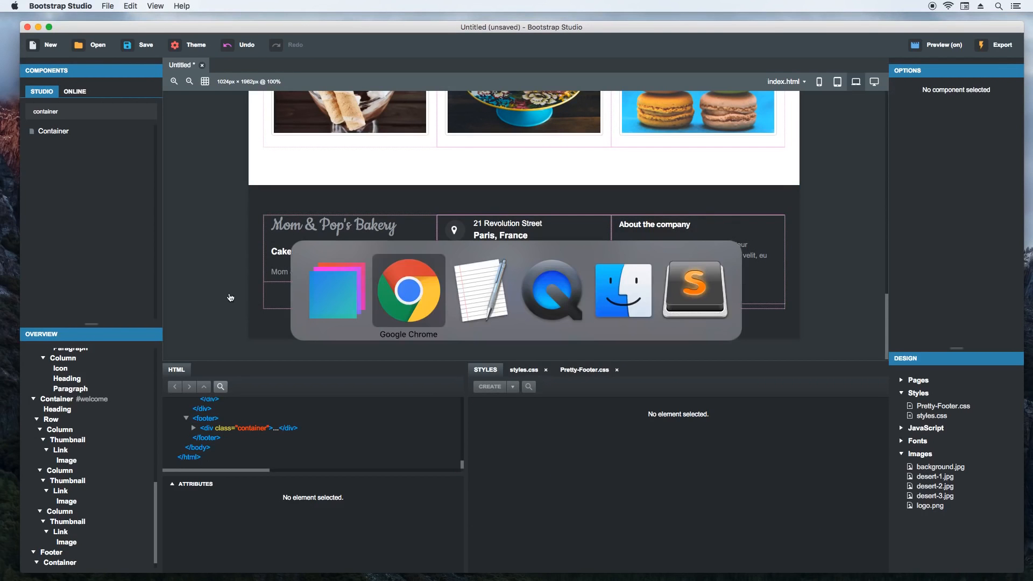
{"action": "scroll", "coordinate": [334, 310], "scroll_direction": "down", "scroll_amount": 10}
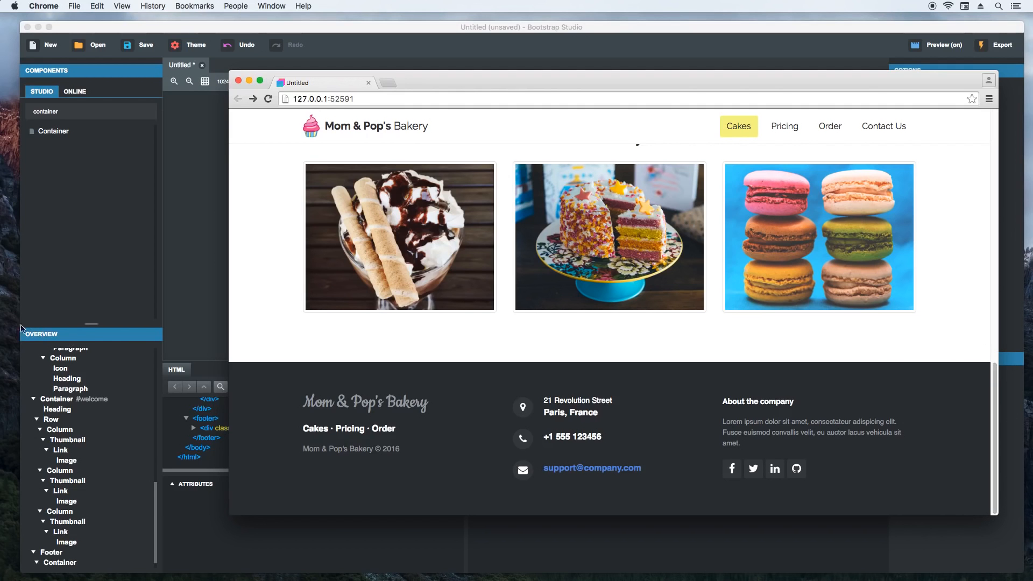
{"action": "left_click_drag", "start_coordinate": [229, 296], "coordinate": [251, 315]}
{"action": "left_click_drag", "start_coordinate": [349, 318], "coordinate": [508, 322]}
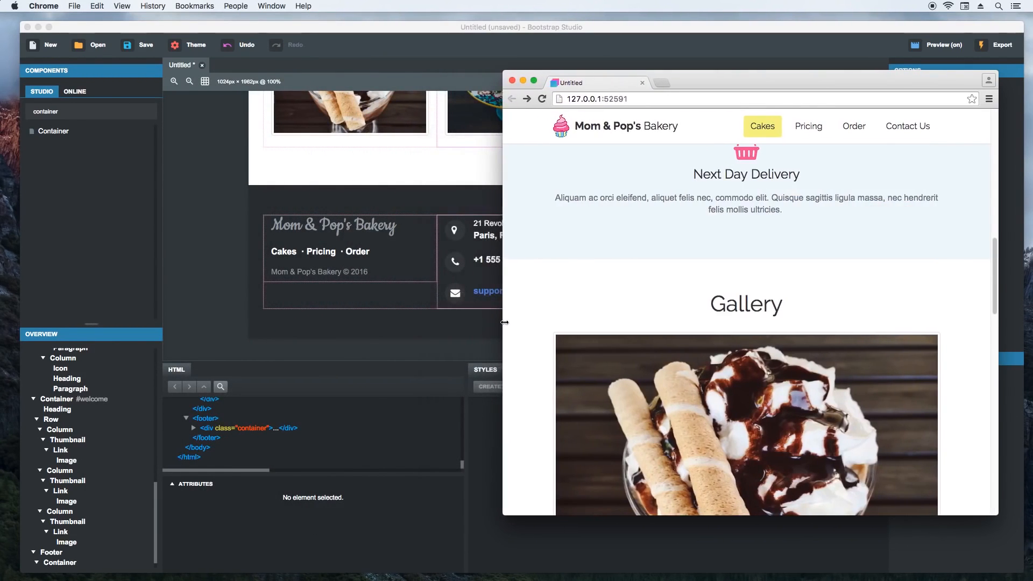
{"action": "scroll", "coordinate": [557, 318], "scroll_direction": "up", "scroll_amount": 4}
{"action": "scroll", "coordinate": [544, 329], "scroll_direction": "up", "scroll_amount": 6}
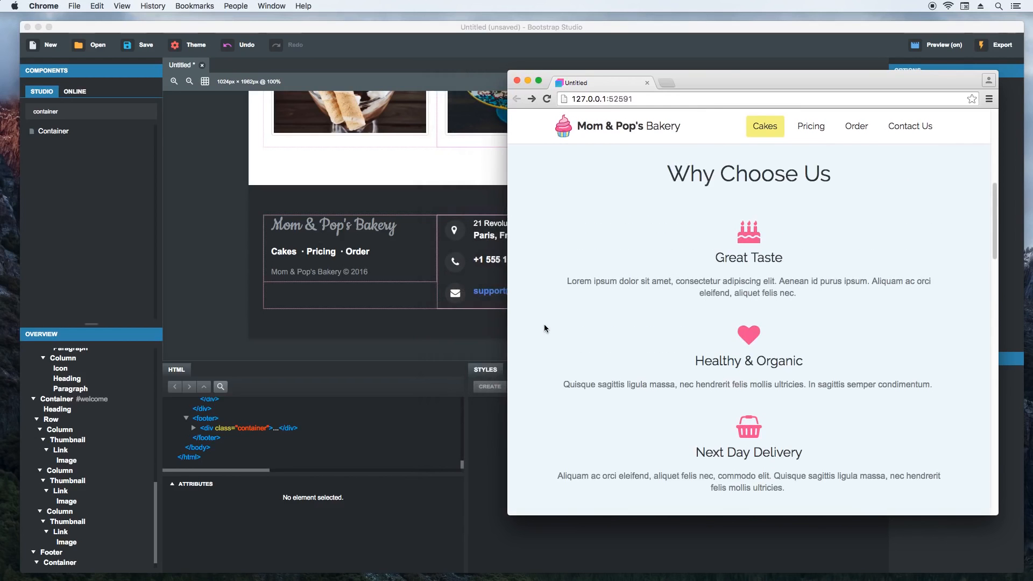
{"action": "scroll", "coordinate": [545, 324], "scroll_direction": "up", "scroll_amount": 3}
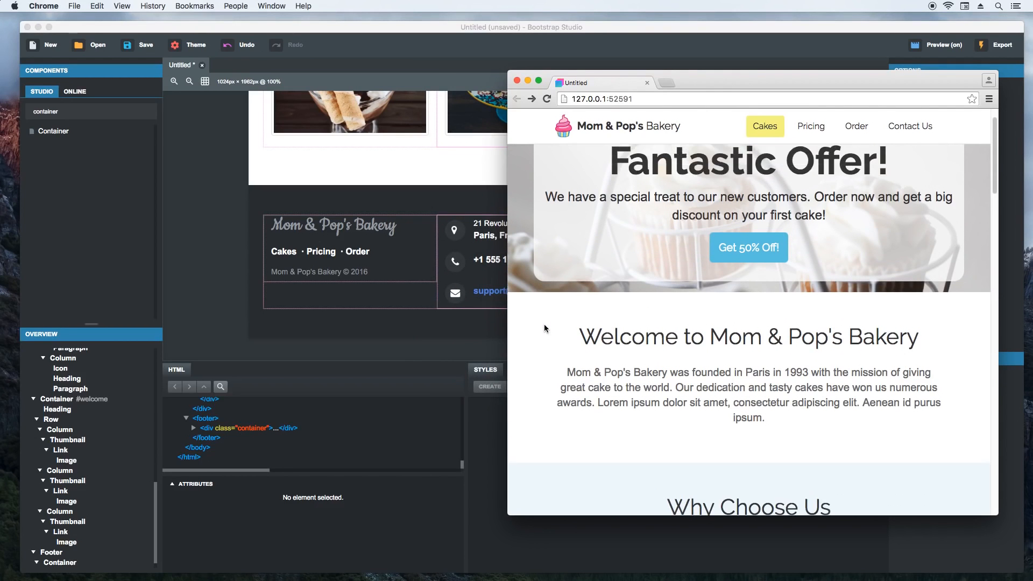
{"action": "scroll", "coordinate": [545, 325], "scroll_direction": "down", "scroll_amount": 15}
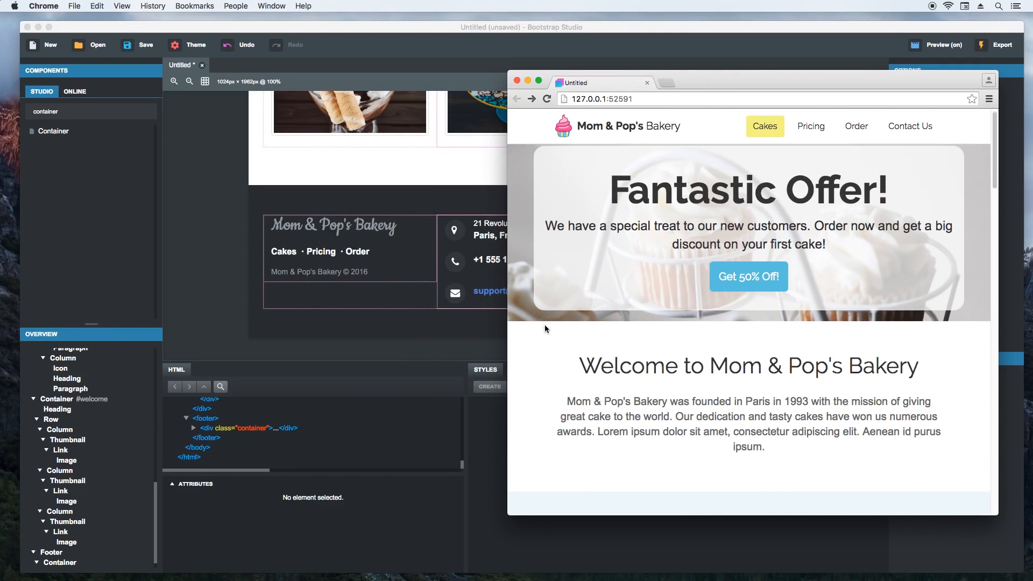
{"action": "scroll", "coordinate": [545, 325], "scroll_direction": "down", "scroll_amount": 5}
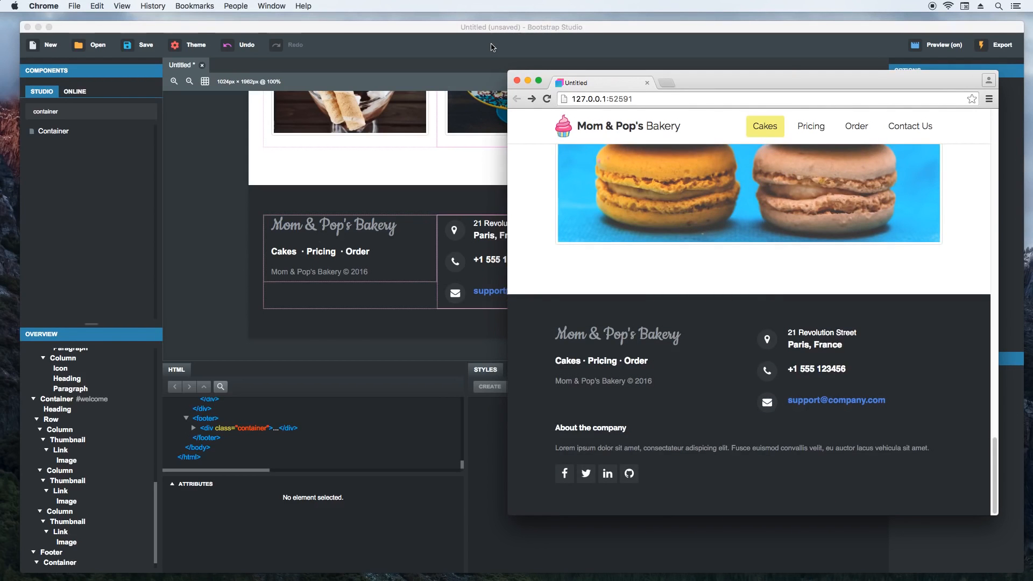
- Open cdnjs.com in a new Chrome tab, search its libraries for "lightbox" and open the lightbox2 page
{"action": "scroll", "coordinate": [441, 200], "scroll_direction": "up", "scroll_amount": 4}
{"action": "left_click_drag", "start_coordinate": [698, 83], "coordinate": [670, 84]}
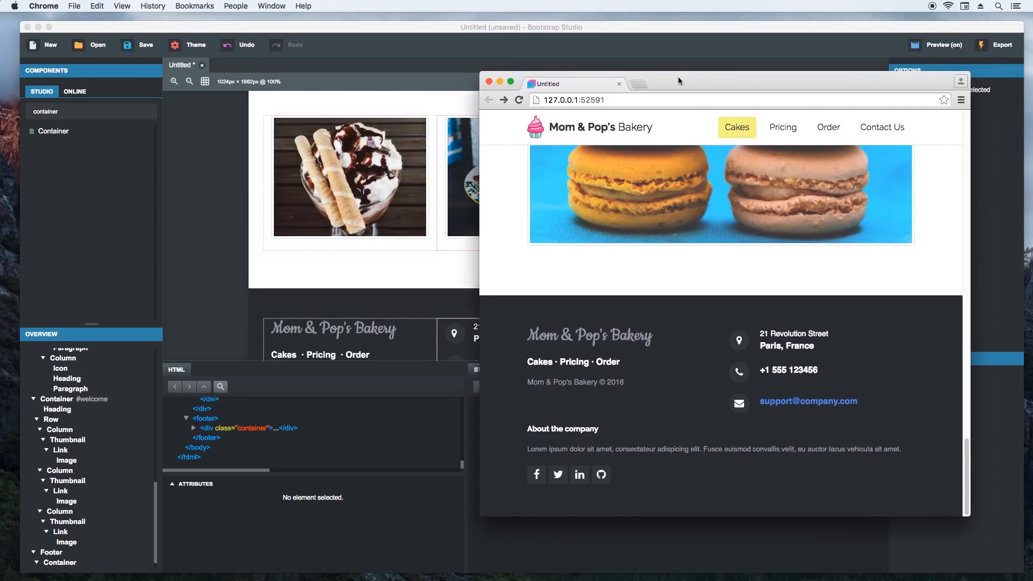
{"action": "left_click", "coordinate": [637, 82]}
{"action": "type", "text": "cd"}
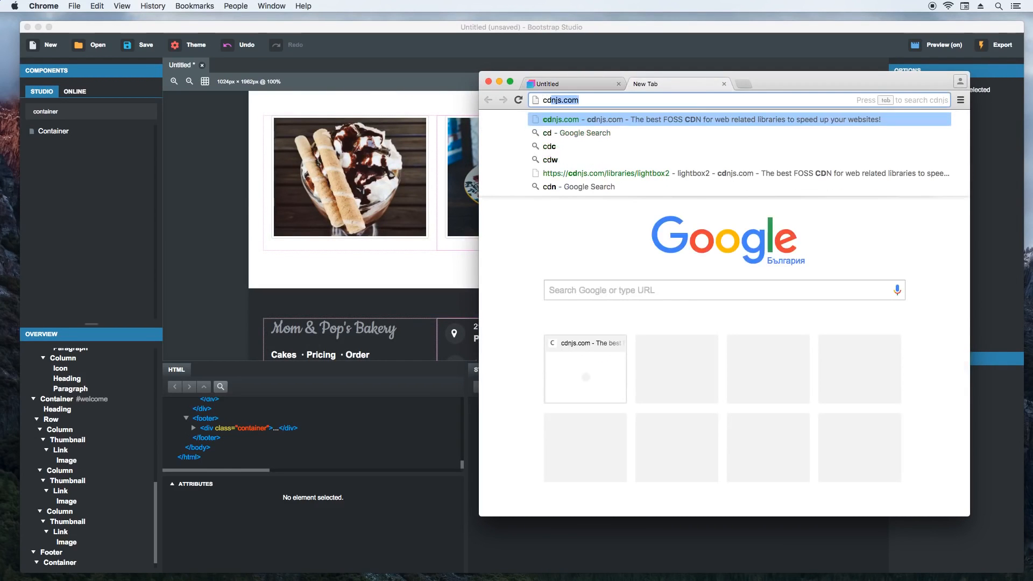
{"action": "type", "text": "njs.com"}
{"action": "key", "text": "Return"}
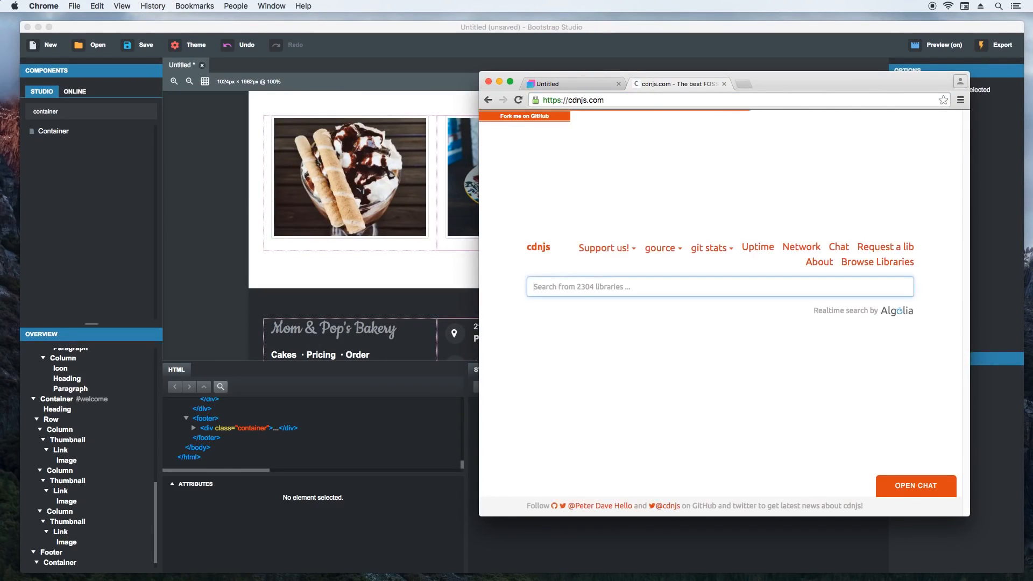
{"action": "type", "text": "lightbox"}
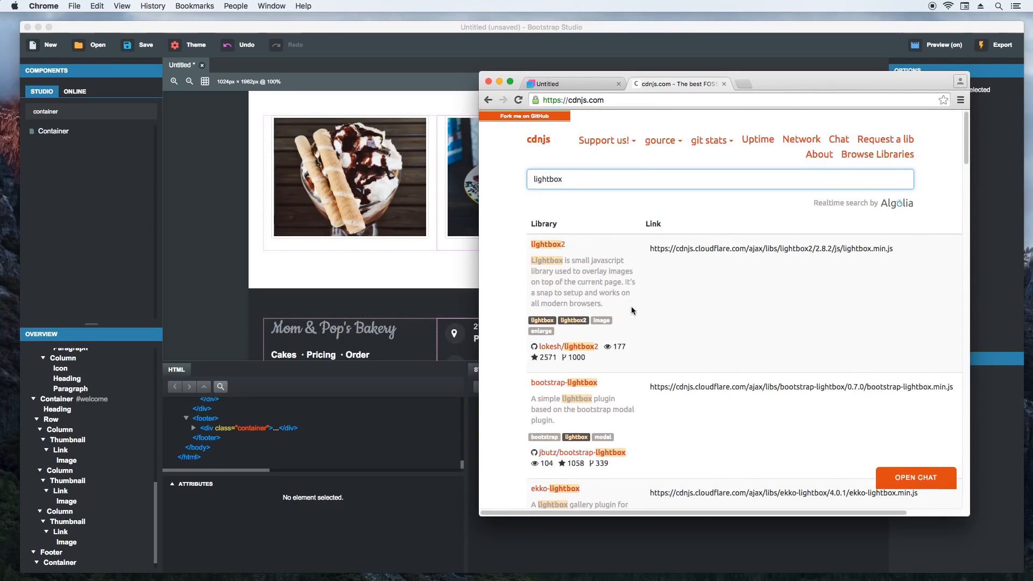
{"action": "left_click", "coordinate": [542, 245]}
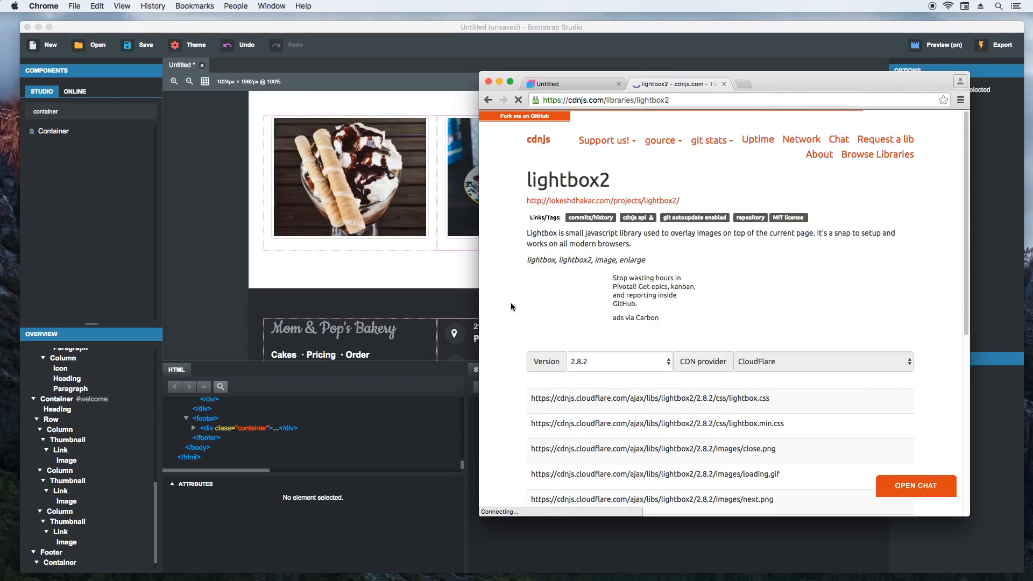
- Copy the lightbox2 2.8.2 lightbox.min.css URL from cdnjs and link it as an external CSS stylesheet in the Bootstrap Studio design
{"action": "scroll", "coordinate": [511, 307], "scroll_direction": "down", "scroll_amount": 5}
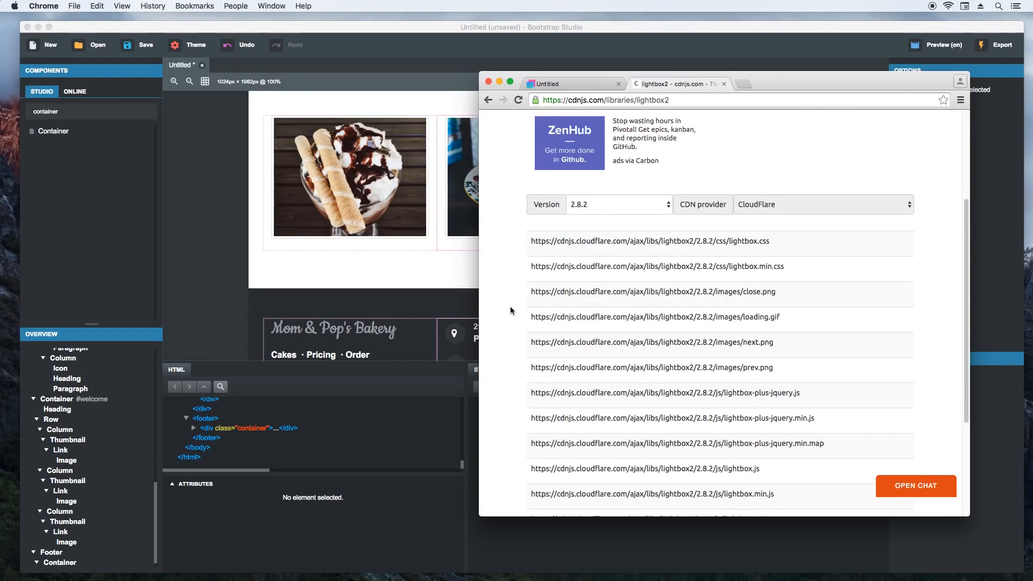
{"action": "left_click", "coordinate": [885, 267]}
{"action": "left_click_drag", "start_coordinate": [902, 82], "coordinate": [754, 105]}
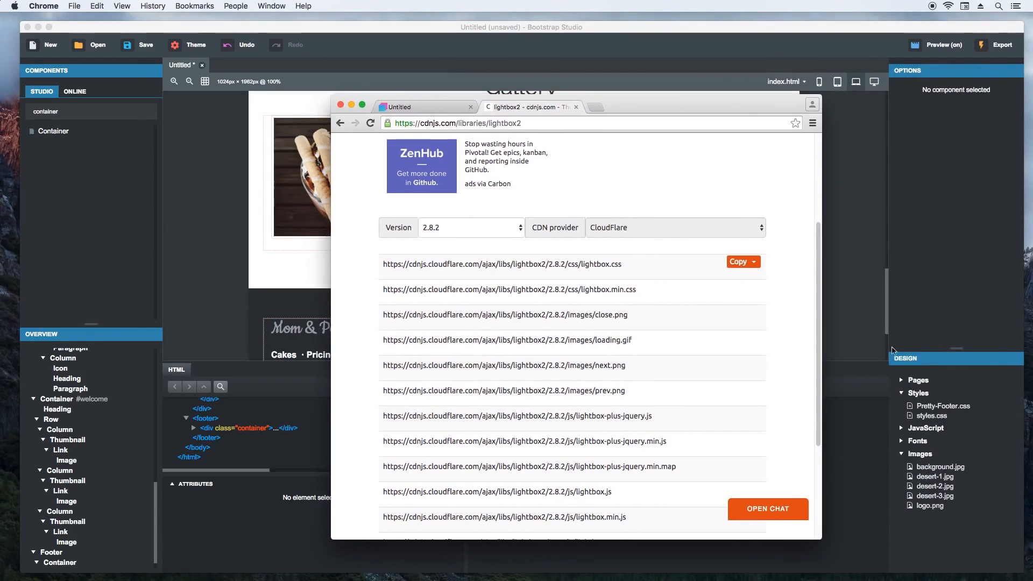
{"action": "right_click", "coordinate": [924, 398]}
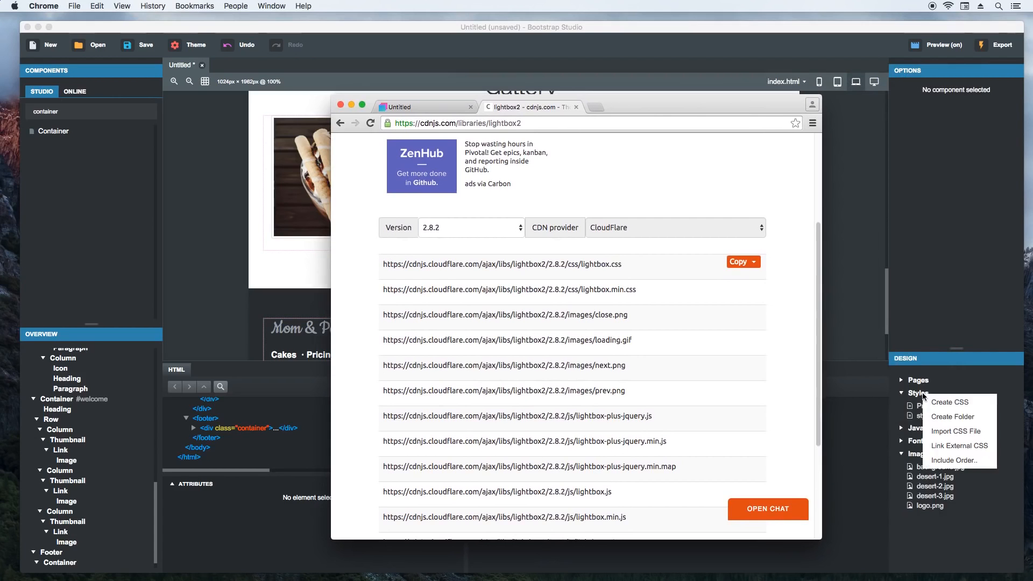
{"action": "left_click", "coordinate": [963, 446]}
{"action": "left_click", "coordinate": [482, 289]}
{"action": "key", "text": "super+v"}
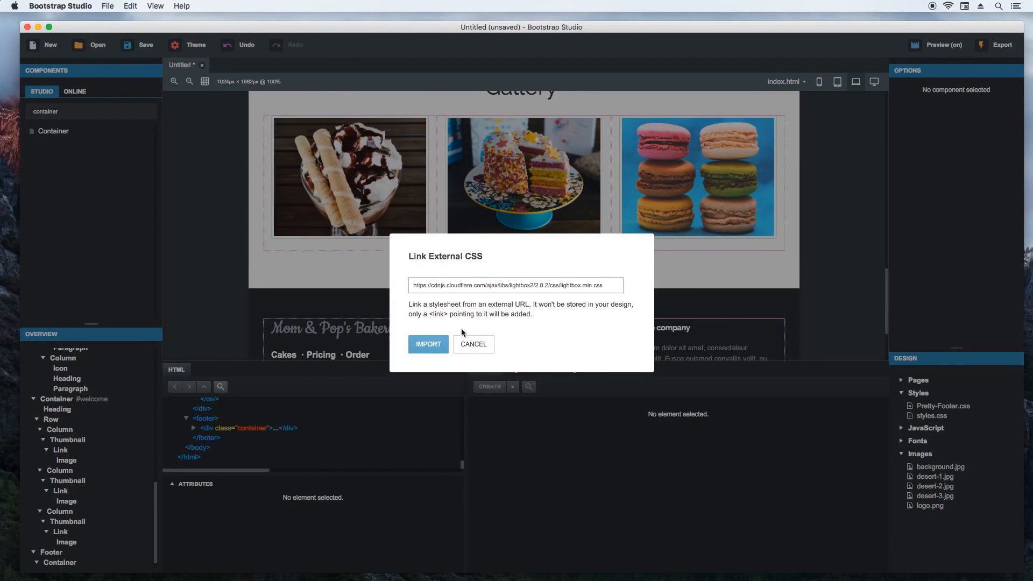
{"action": "left_click", "coordinate": [430, 345]}
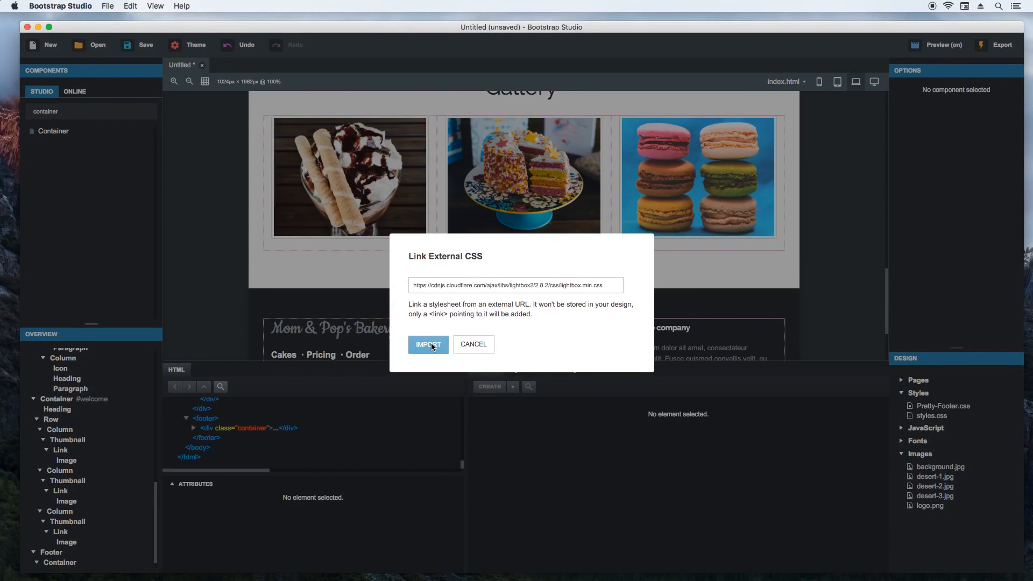
- Copy the lightbox2 2.8.2 lightbox-plus-jquery.min.js URL from cdnjs in Chrome and link it as external JavaScript in the Bootstrap Studio design
{"action": "key", "text": "super+Tab"}
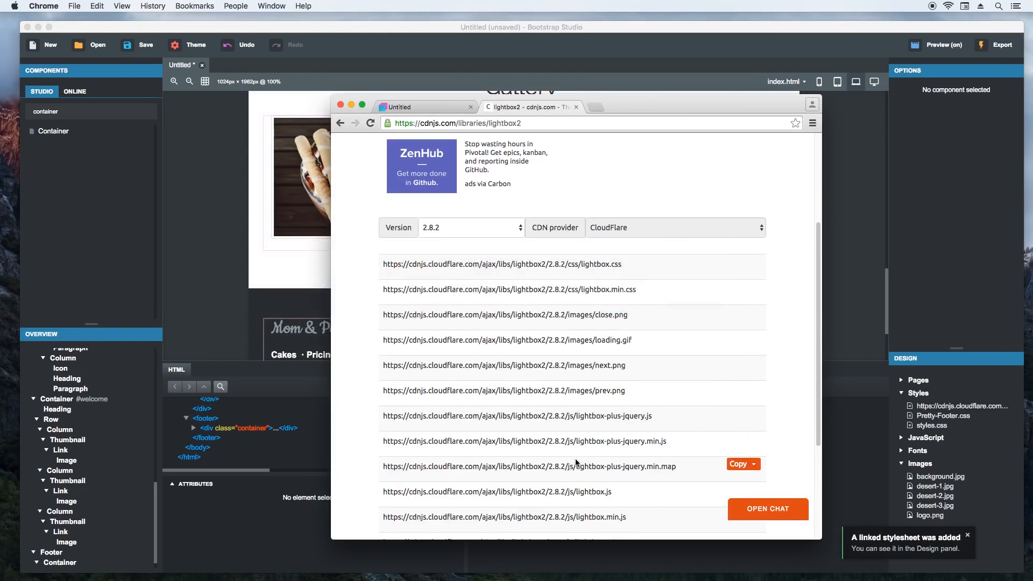
{"action": "left_click", "coordinate": [740, 440]}
{"action": "left_click", "coordinate": [954, 448]}
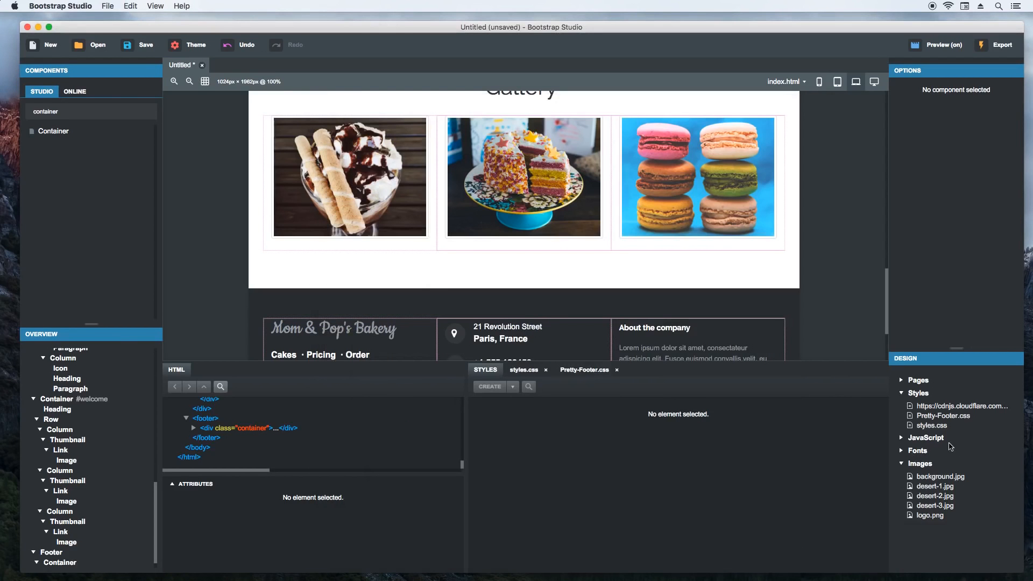
{"action": "left_click", "coordinate": [939, 442]}
{"action": "right_click", "coordinate": [935, 439]}
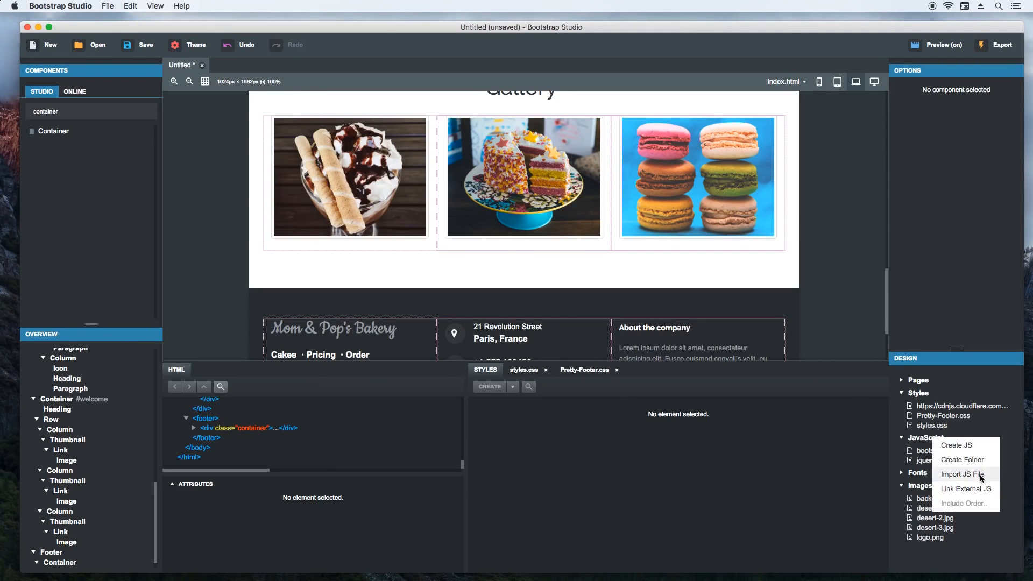
{"action": "left_click", "coordinate": [966, 489]}
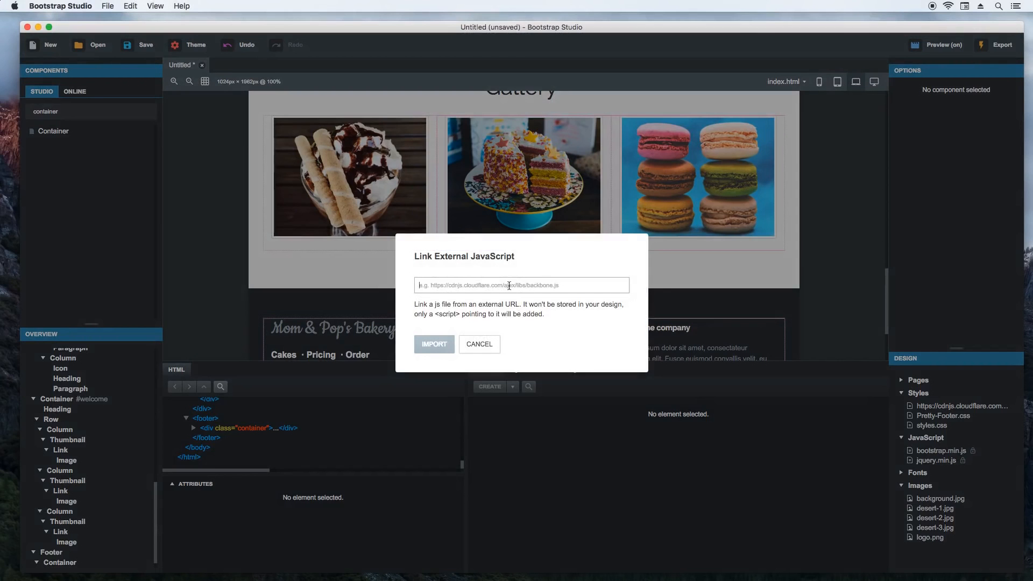
{"action": "key", "text": "super+v"}
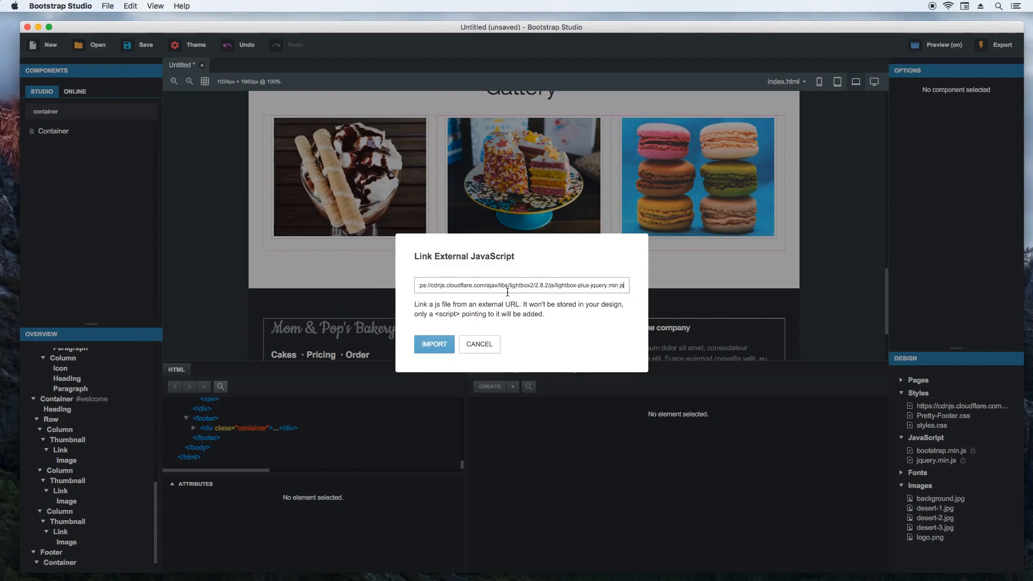
{"action": "left_click", "coordinate": [434, 345]}
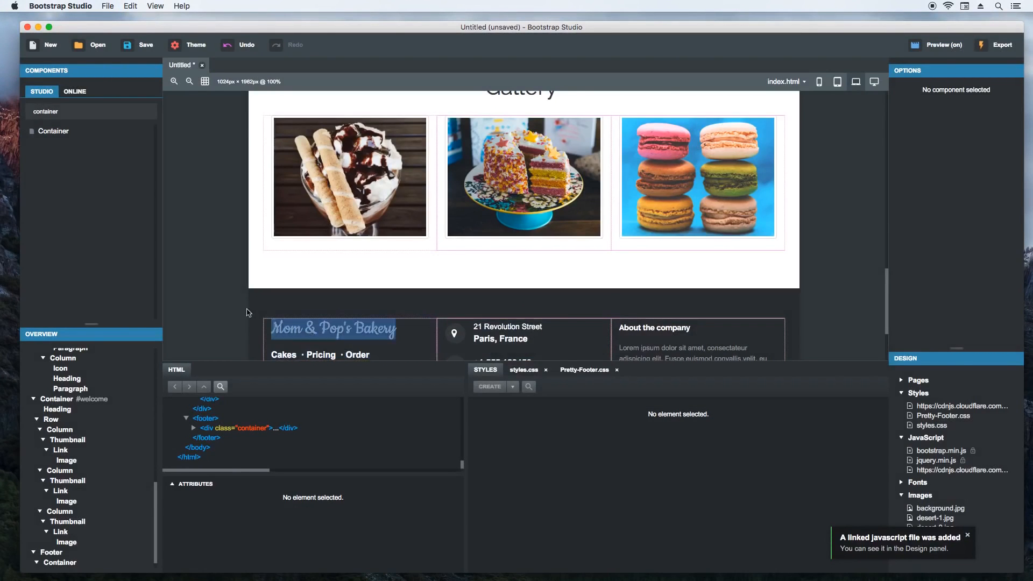
- Switch to Chrome, open the lightbox2 project website from cdnjs and copy the data-lightbox attribute name from the image set example
{"action": "key", "text": "super+Tab"}
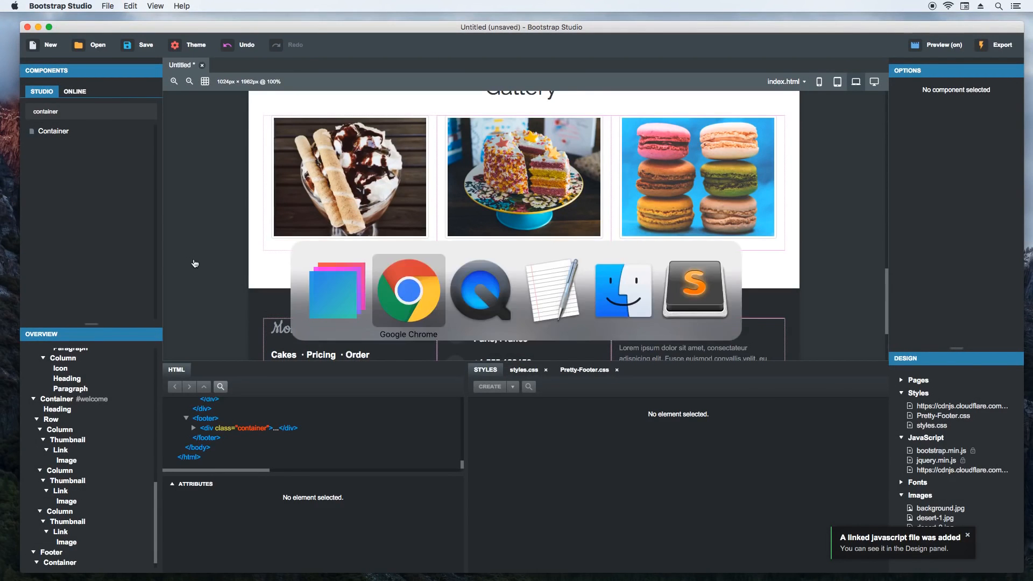
{"action": "scroll", "coordinate": [449, 242], "scroll_direction": "up", "scroll_amount": 5}
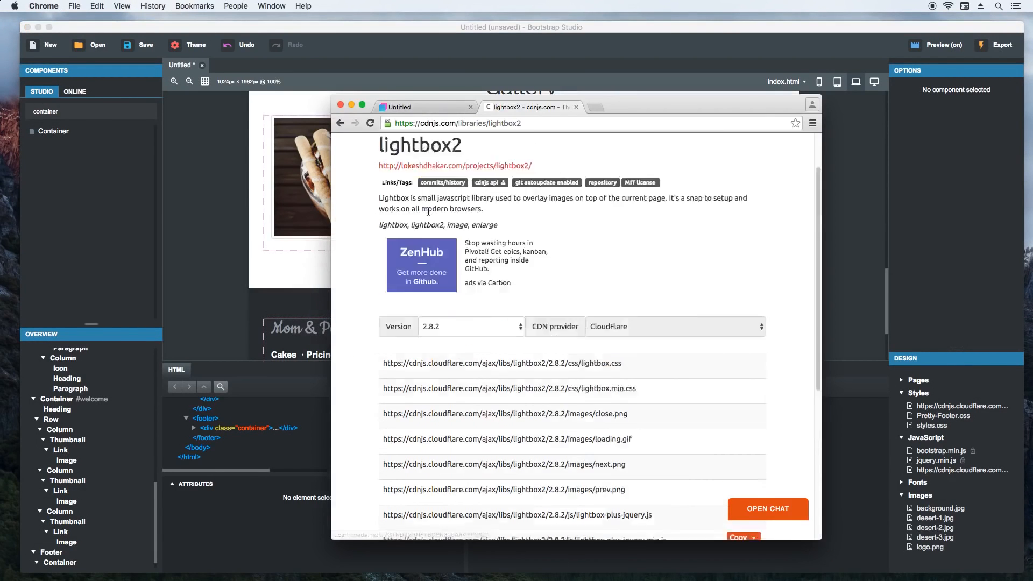
{"action": "left_click", "coordinate": [449, 230]}
{"action": "scroll", "coordinate": [449, 293], "scroll_direction": "down", "scroll_amount": 15}
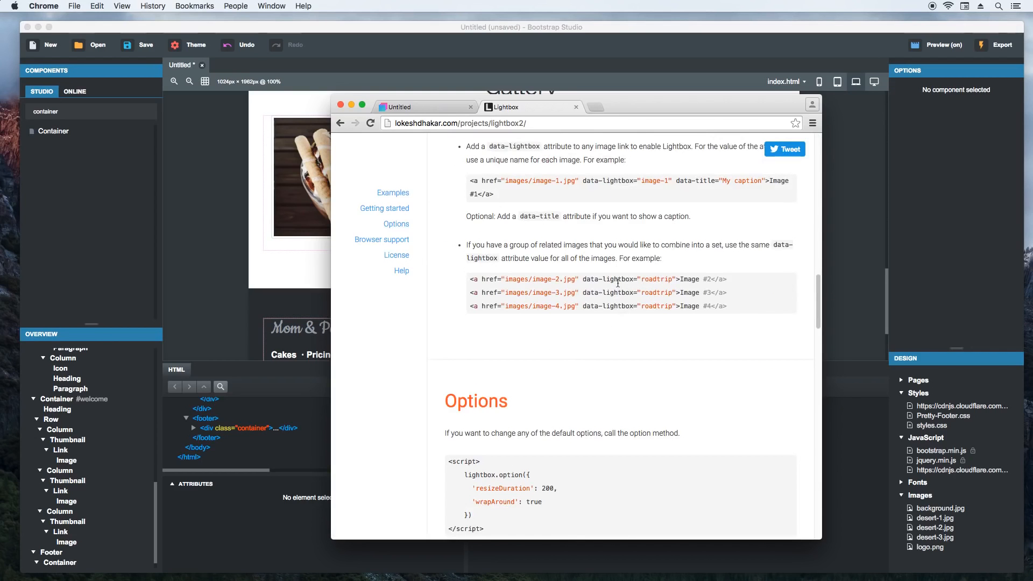
{"action": "left_click_drag", "start_coordinate": [633, 279], "coordinate": [584, 279]}
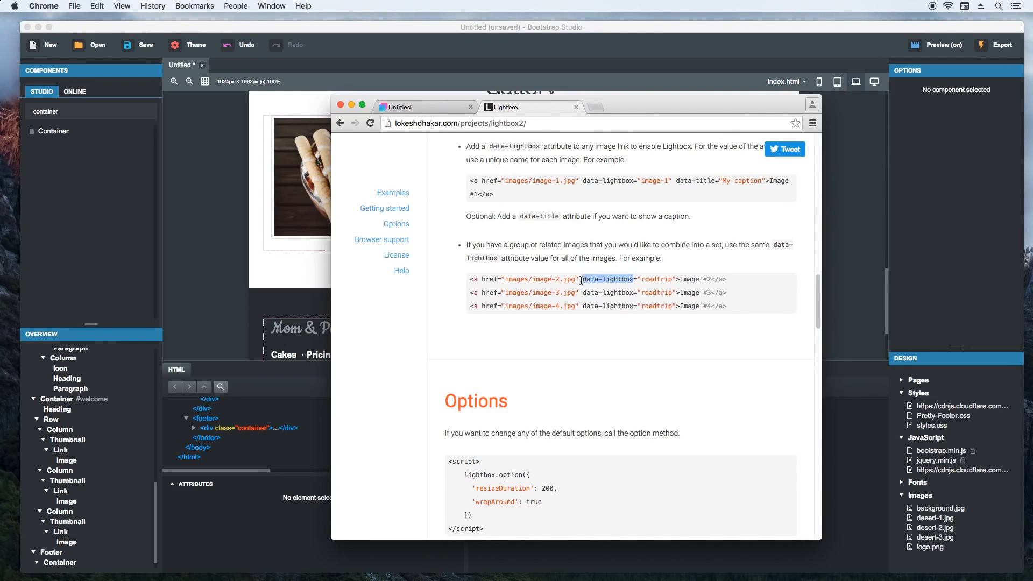
- Back in Bootstrap Studio, add a data-lightbox attribute with the value cakes to the link around the first Gallery image, desert-1.jpg
{"action": "left_click", "coordinate": [258, 513]}
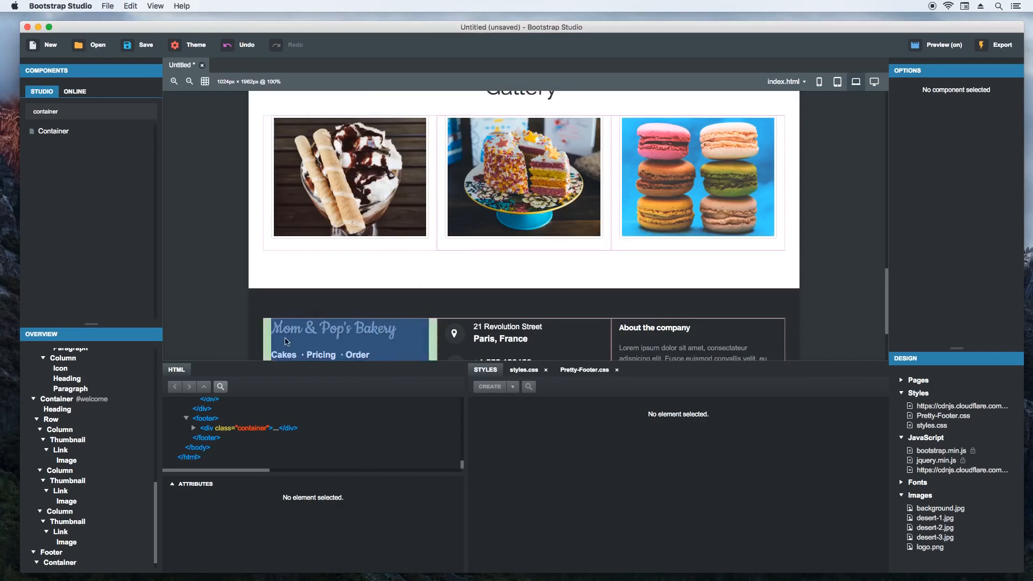
{"action": "left_click", "coordinate": [350, 178]}
{"action": "left_click", "coordinate": [243, 424]}
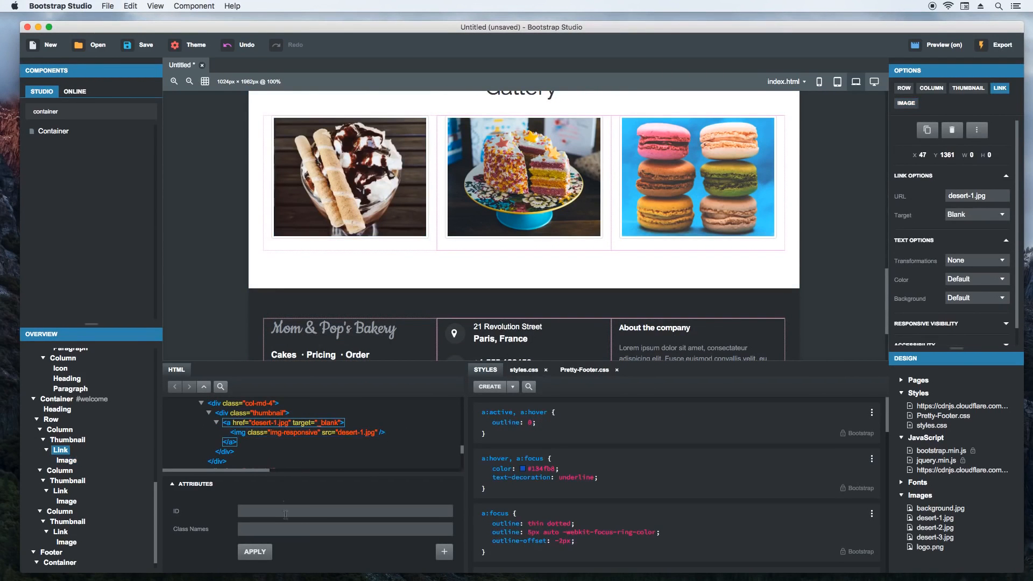
{"action": "left_click", "coordinate": [444, 551]}
{"action": "key", "text": "super+v"}
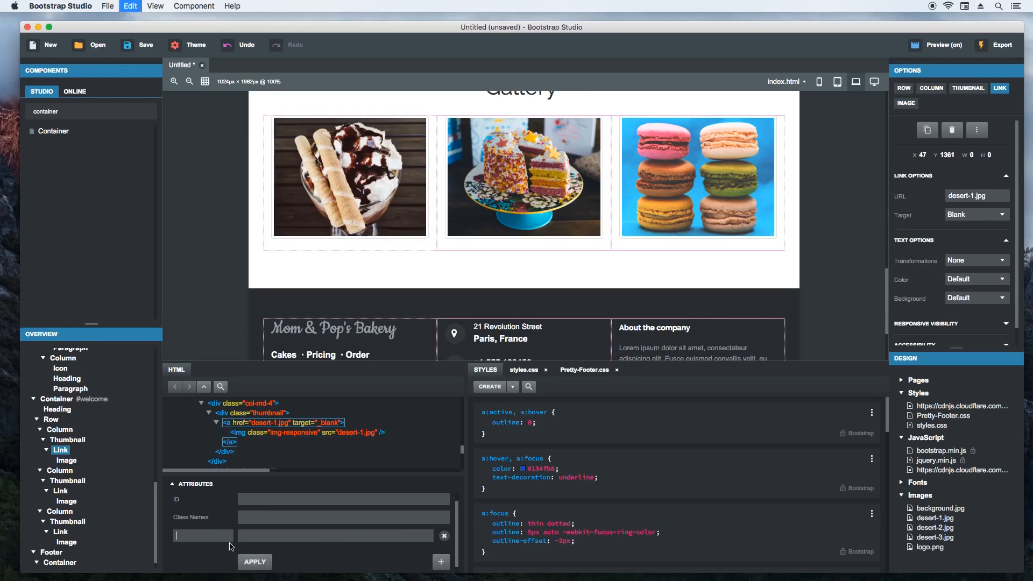
{"action": "left_click", "coordinate": [260, 536]}
{"action": "type", "text": "cakes"}
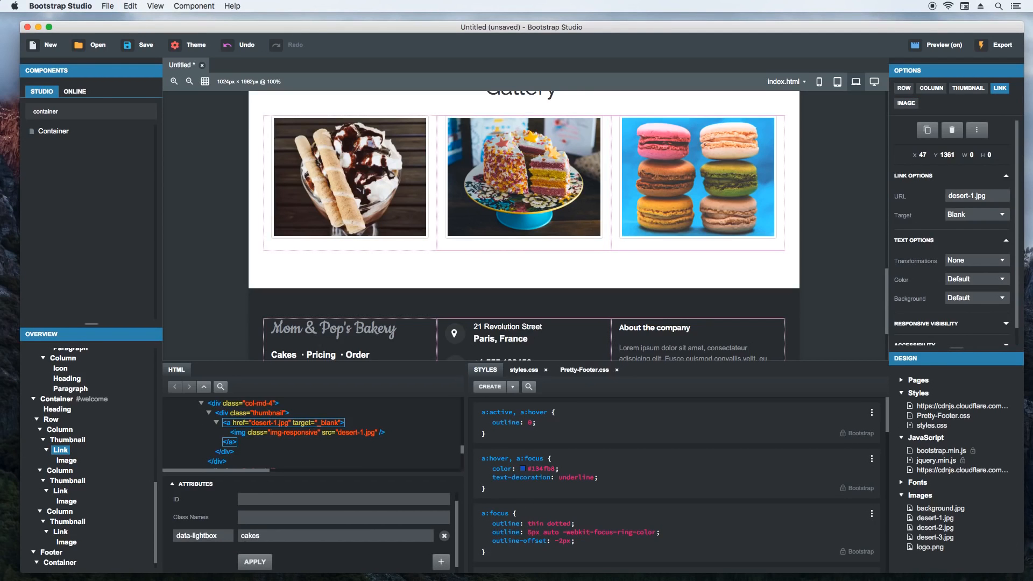
{"action": "key", "text": "Return"}
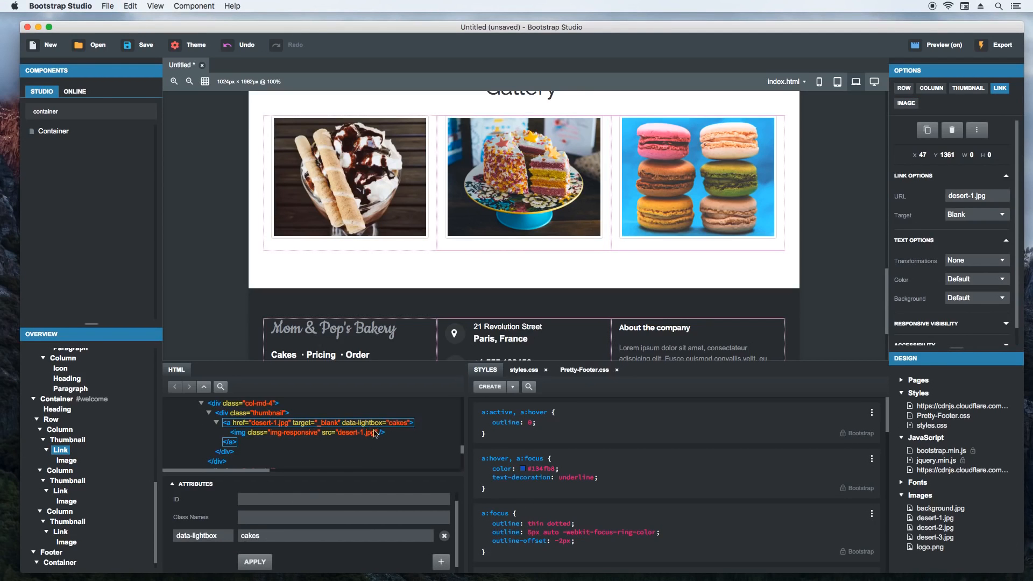
- Add a data-lightbox attribute with the value cakes to the link around the second Gallery image, desert-2.jpg
{"action": "left_click", "coordinate": [509, 232]}
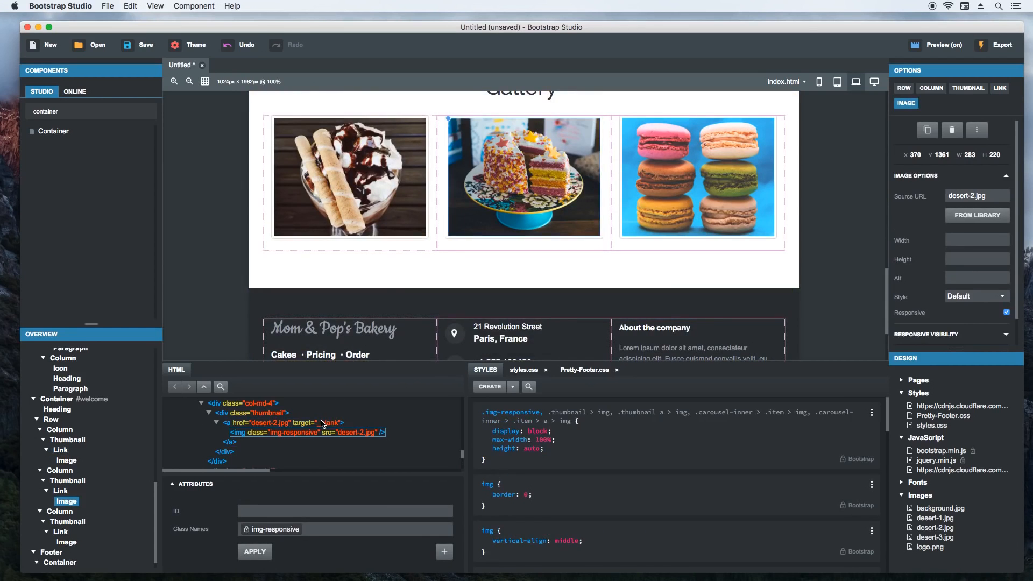
{"action": "left_click", "coordinate": [322, 424]}
{"action": "left_click", "coordinate": [442, 552]}
{"action": "key", "text": "super+v"}
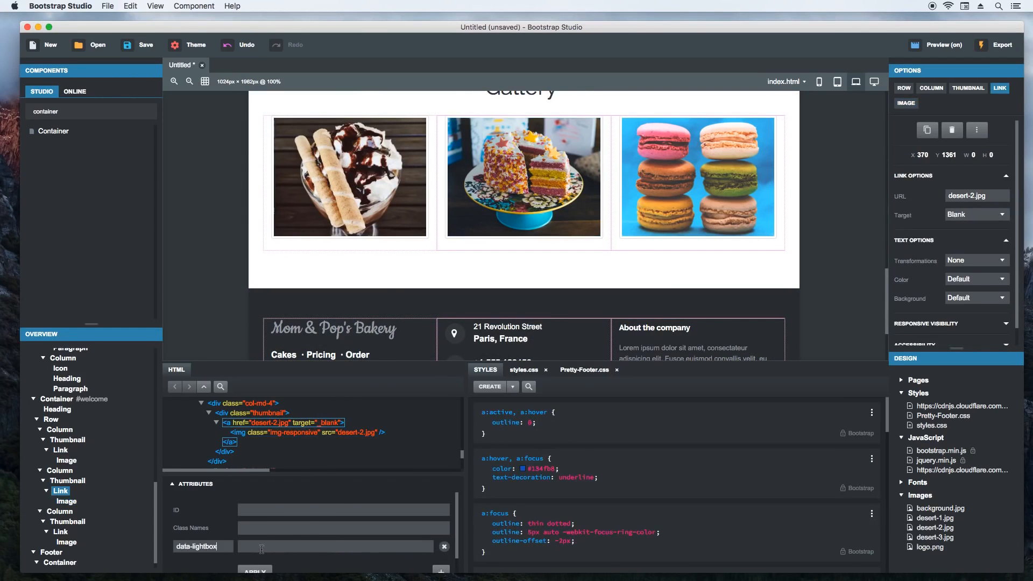
{"action": "type", "text": "cakes"}
{"action": "key", "text": "Return"}
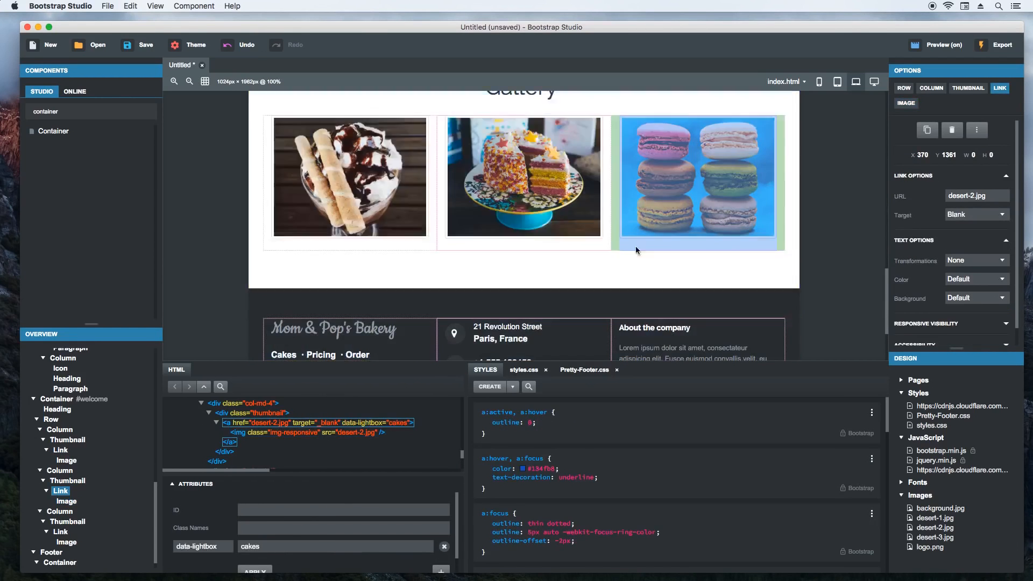
- Add a data-lightbox attribute with the value cakes to the link around the third Gallery image, desert-3.jpg, and deselect it
{"action": "left_click", "coordinate": [665, 216]}
{"action": "left_click", "coordinate": [296, 423]}
{"action": "left_click", "coordinate": [442, 553]}
{"action": "key", "text": "super+v"}
{"action": "scroll", "coordinate": [264, 558], "scroll_direction": "down", "scroll_amount": 1}
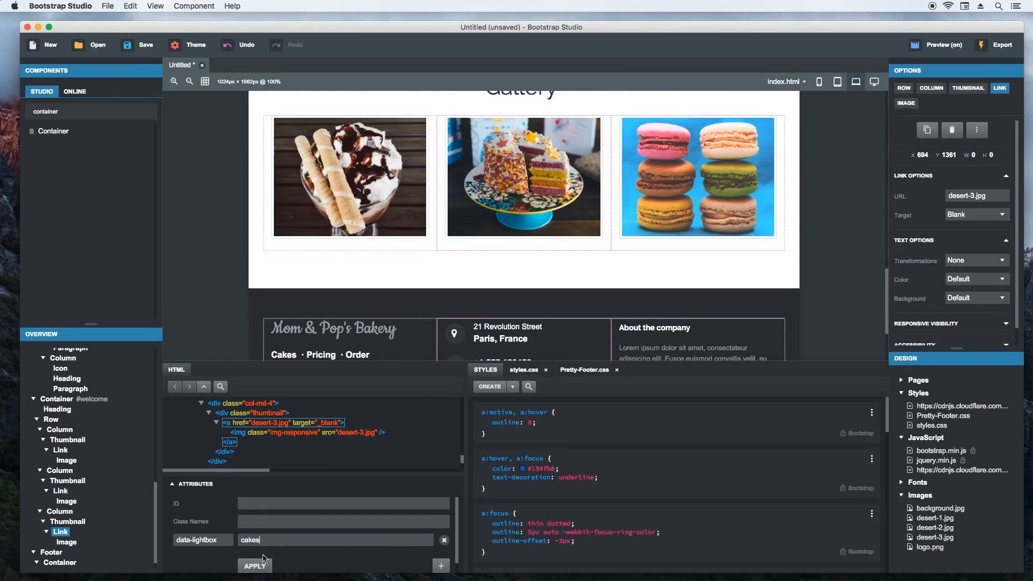
{"action": "left_click", "coordinate": [261, 567]}
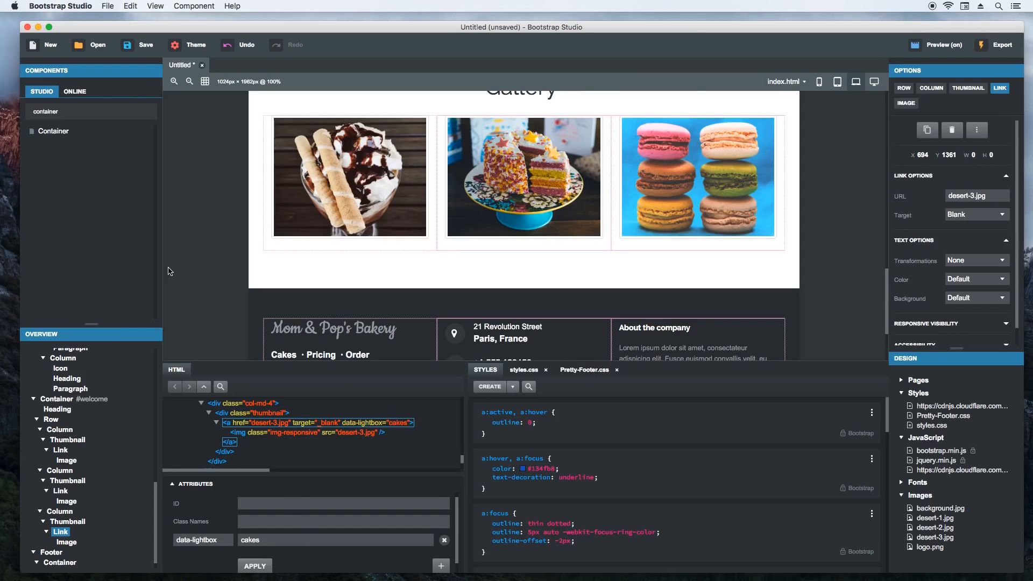
{"action": "left_click", "coordinate": [193, 249]}
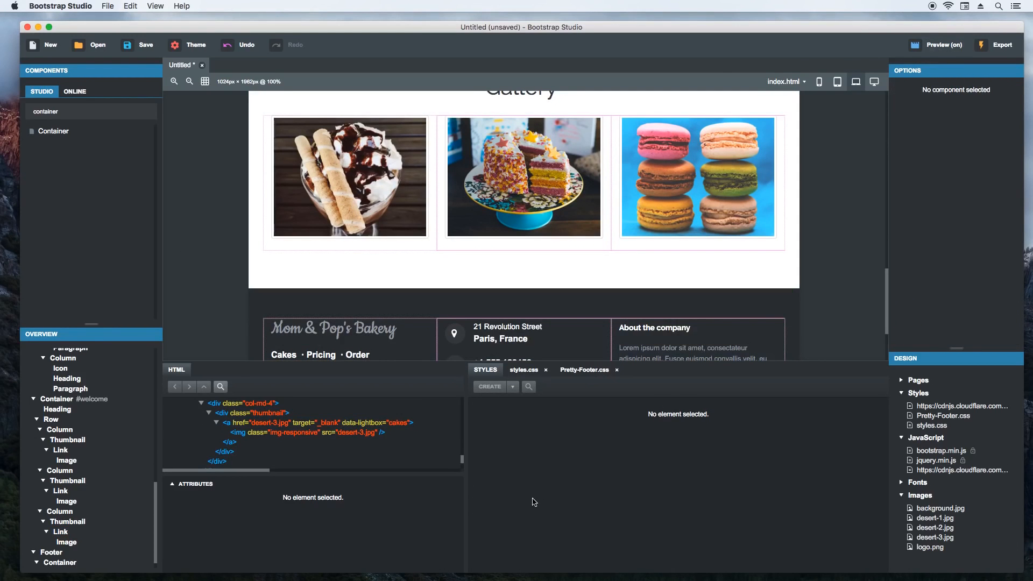
- Switch to the Chrome preview, widen its window, browse the Gallery images in the lightbox, close it and review the rest of the page
{"action": "key", "text": "super+Tab"}
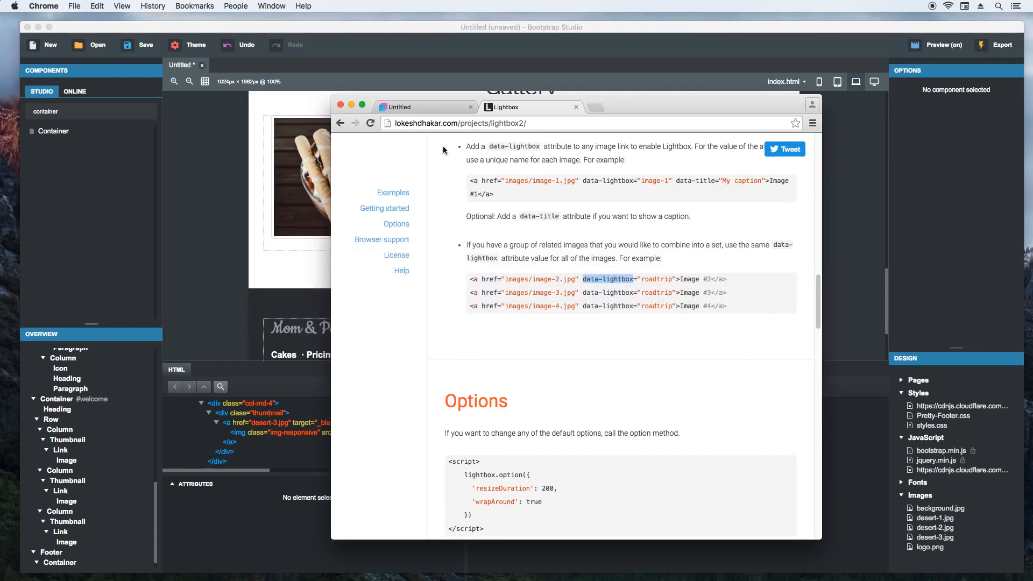
{"action": "left_click", "coordinate": [422, 108]}
{"action": "scroll", "coordinate": [397, 313], "scroll_direction": "down", "scroll_amount": 10}
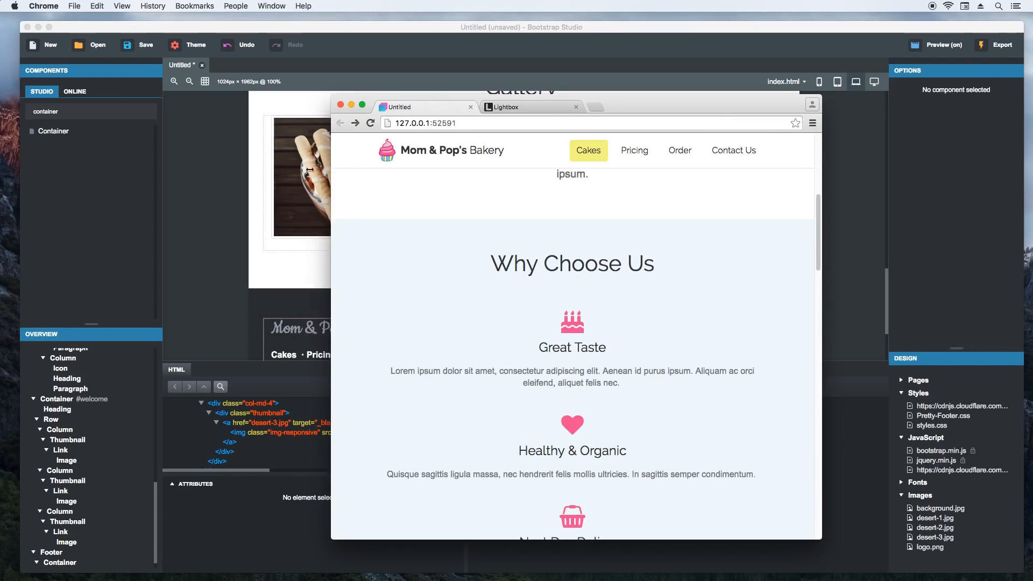
{"action": "left_click_drag", "start_coordinate": [321, 169], "coordinate": [159, 171]}
{"action": "scroll", "coordinate": [204, 275], "scroll_direction": "down", "scroll_amount": 5}
{"action": "left_click", "coordinate": [263, 318]}
{"action": "left_click", "coordinate": [684, 322]}
{"action": "left_click", "coordinate": [683, 324]}
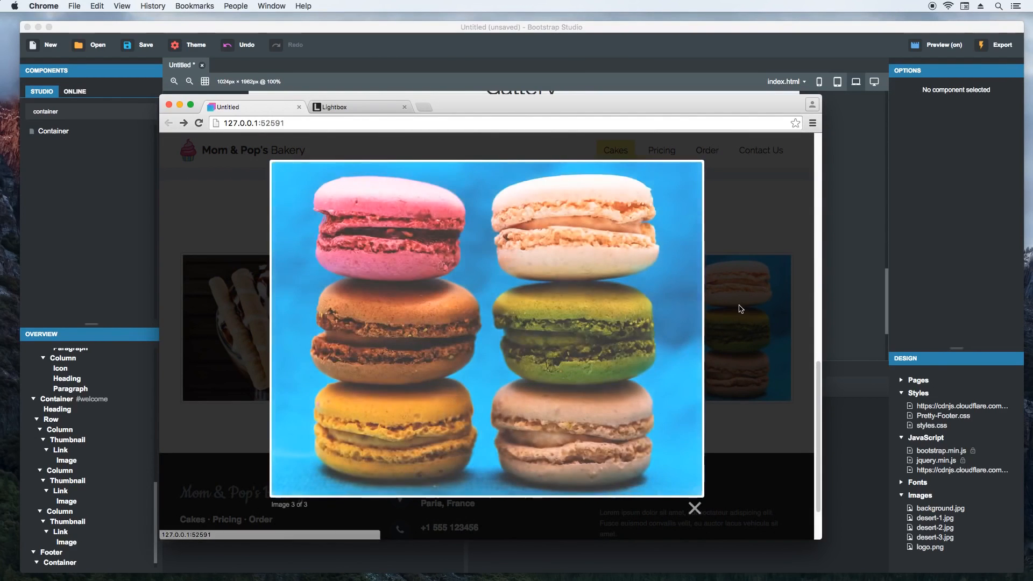
{"action": "left_click", "coordinate": [741, 280]}
{"action": "scroll", "coordinate": [566, 317], "scroll_direction": "up", "scroll_amount": 5}
{"action": "scroll", "coordinate": [566, 318], "scroll_direction": "up", "scroll_amount": 5}
{"action": "scroll", "coordinate": [565, 329], "scroll_direction": "down", "scroll_amount": 5}
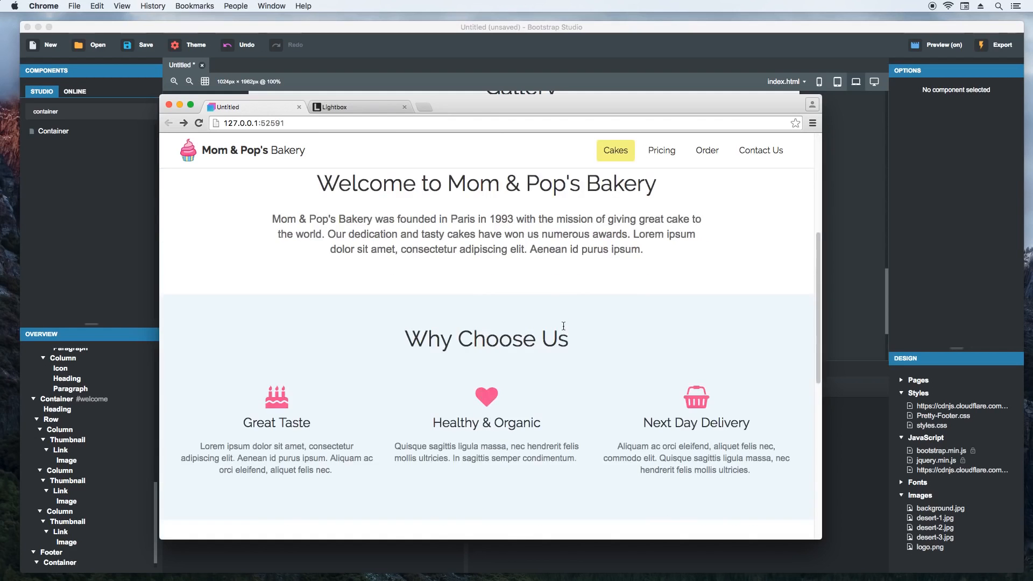
{"action": "scroll", "coordinate": [564, 327], "scroll_direction": "down", "scroll_amount": 5}
- Return to Bootstrap Studio and export the website into a new folder named Bakery on the Desktop
{"action": "left_click", "coordinate": [662, 80]}
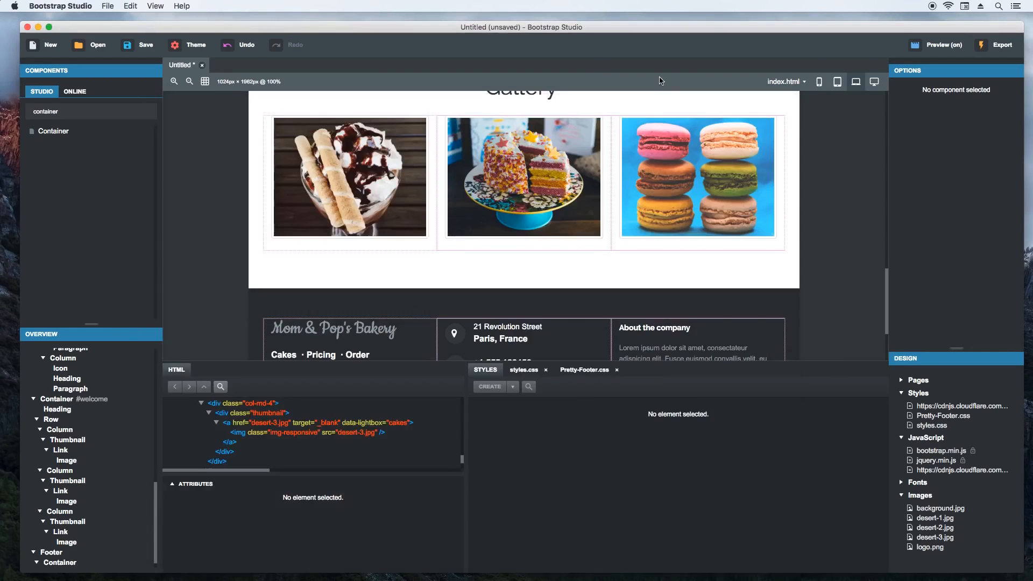
{"action": "left_click", "coordinate": [1002, 46]}
{"action": "left_click", "coordinate": [368, 328]}
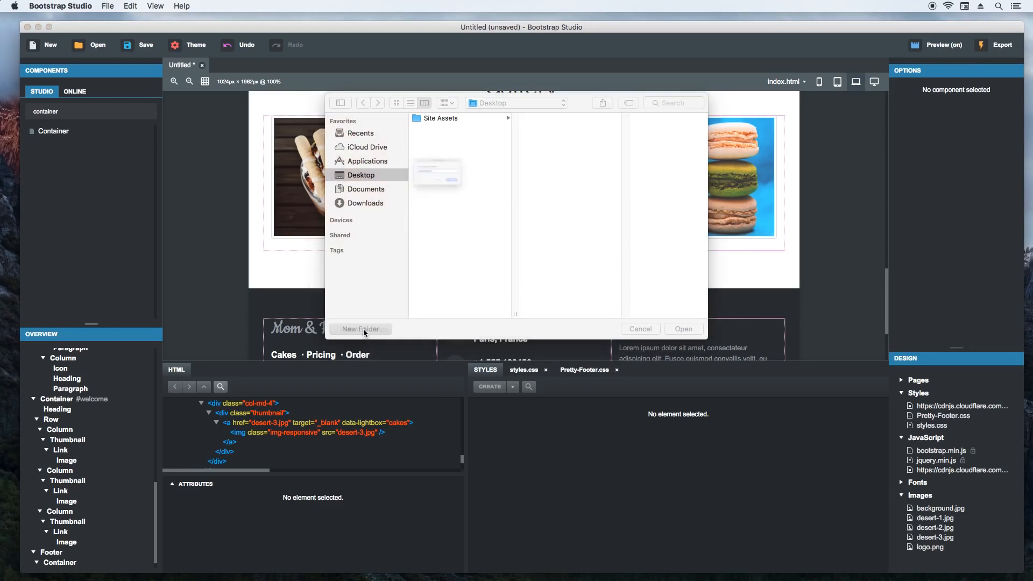
{"action": "type", "text": "Bakery"}
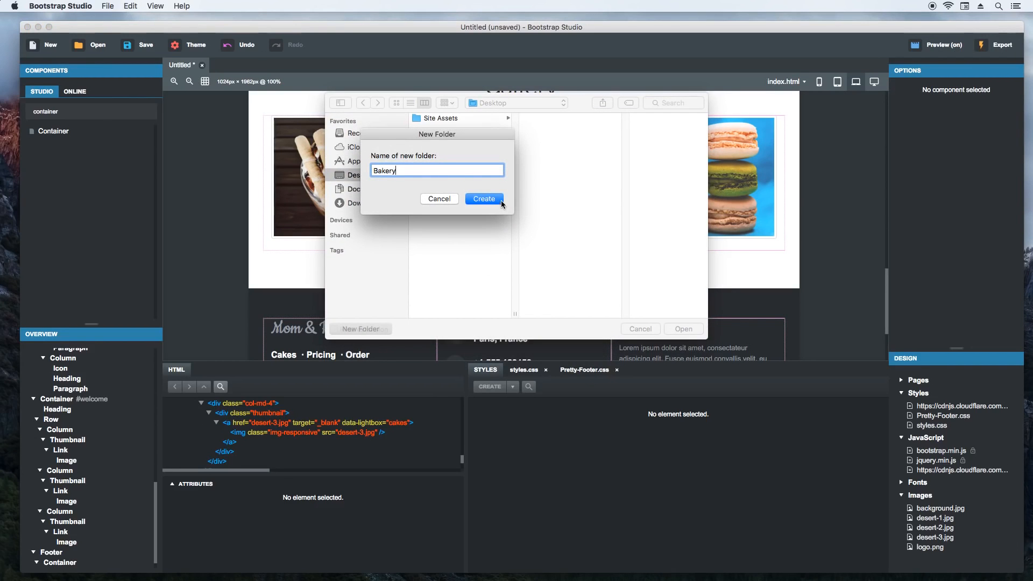
{"action": "left_click", "coordinate": [501, 202]}
{"action": "key", "text": "Return"}
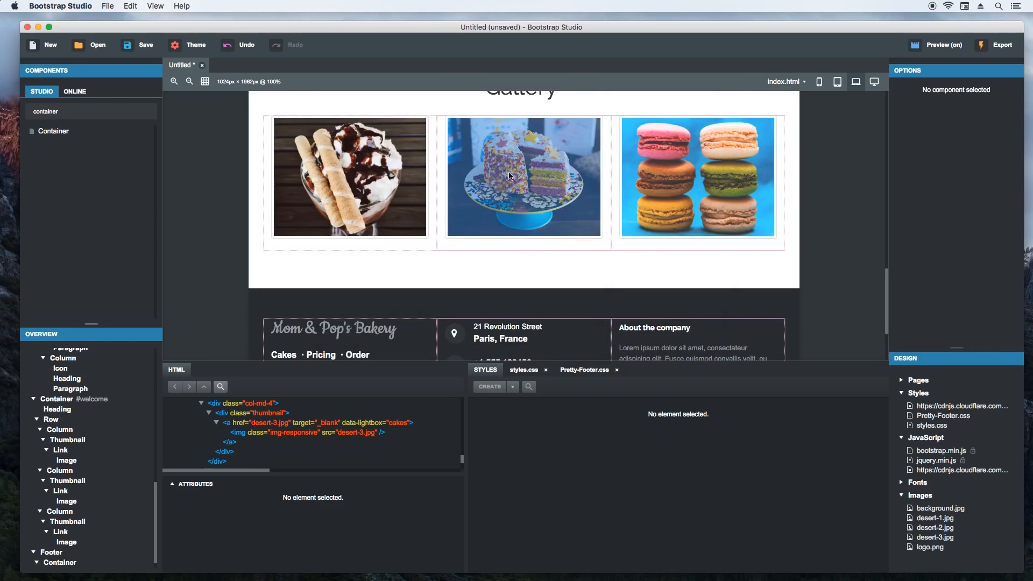
- Uncover the desktop, open the exported Bakery folder in Finder and inspect its assets folder before returning to the Bakery folder
{"action": "left_click_drag", "start_coordinate": [840, 25], "coordinate": [735, 104]}
{"action": "double_click", "coordinate": [999, 34]}
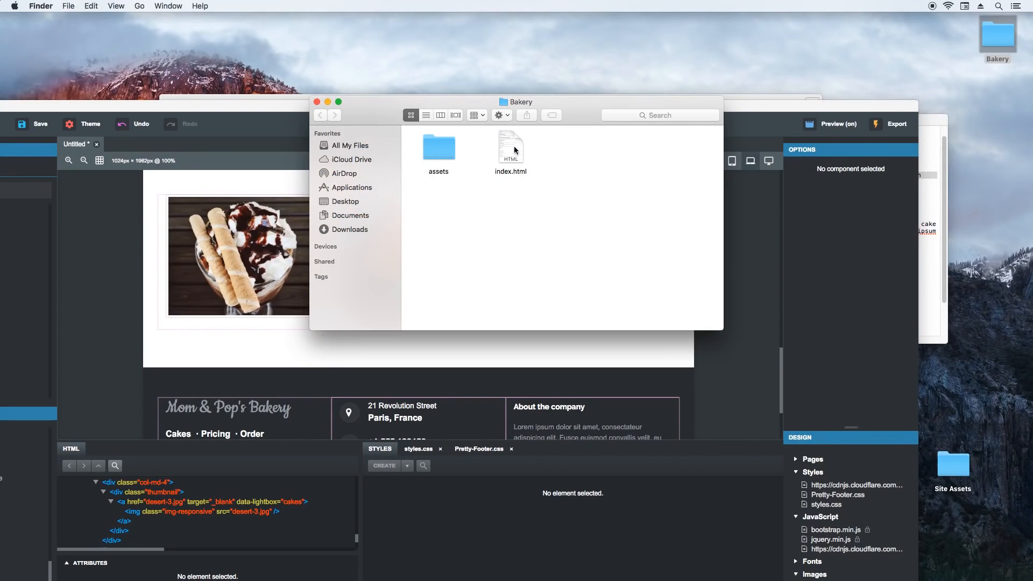
{"action": "left_click", "coordinate": [514, 146]}
{"action": "double_click", "coordinate": [441, 148]}
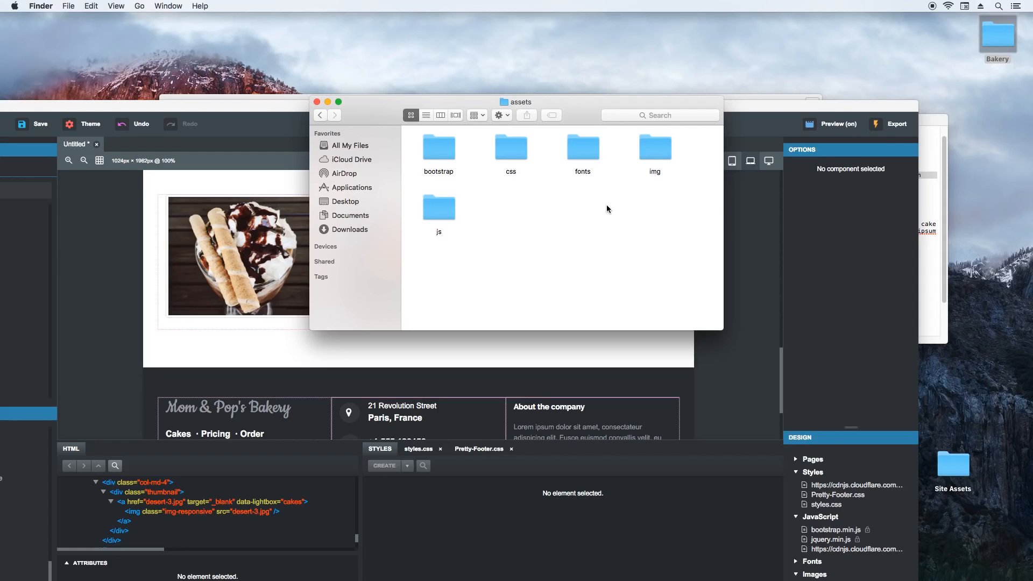
{"action": "left_click", "coordinate": [321, 115]}
- Open the exported index.html in Chrome and check the page's layout in a narrower window
{"action": "double_click", "coordinate": [511, 149]}
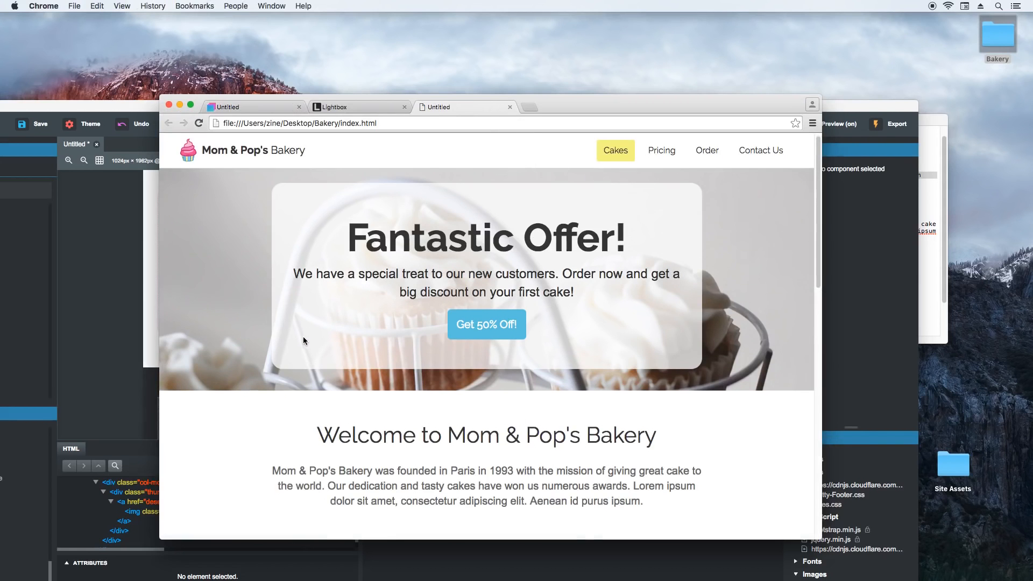
{"action": "scroll", "coordinate": [296, 336], "scroll_direction": "down", "scroll_amount": 10}
{"action": "left_click_drag", "start_coordinate": [822, 225], "coordinate": [768, 237]}
{"action": "scroll", "coordinate": [732, 241], "scroll_direction": "up", "scroll_amount": 10}
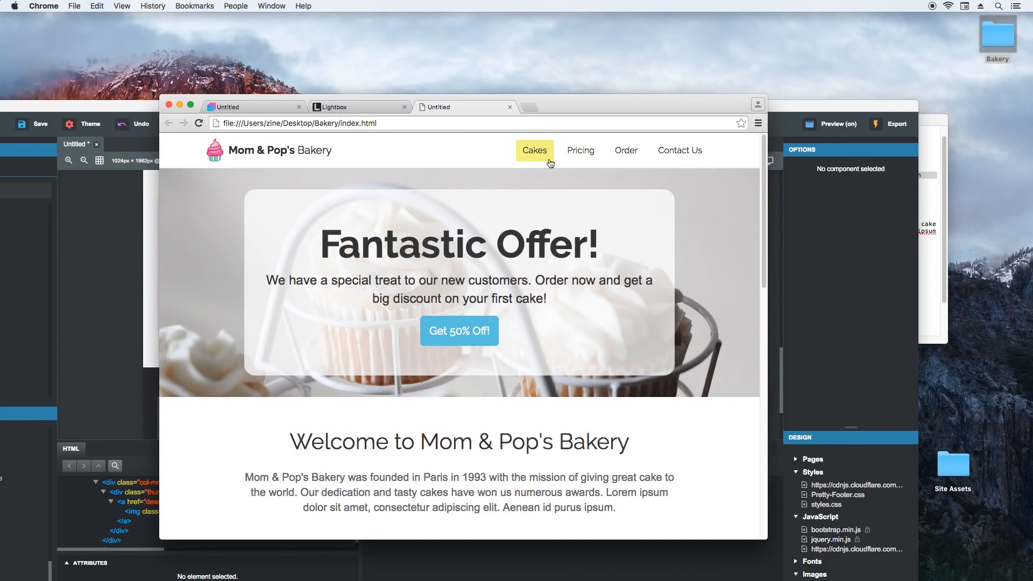
- Move the Chrome window aside, bring up the exported Bakery folder in Finder and open its index.html in Sublime Text
{"action": "left_click_drag", "start_coordinate": [613, 102], "coordinate": [759, 137]}
{"action": "left_click_drag", "start_coordinate": [431, 98], "coordinate": [386, 70]}
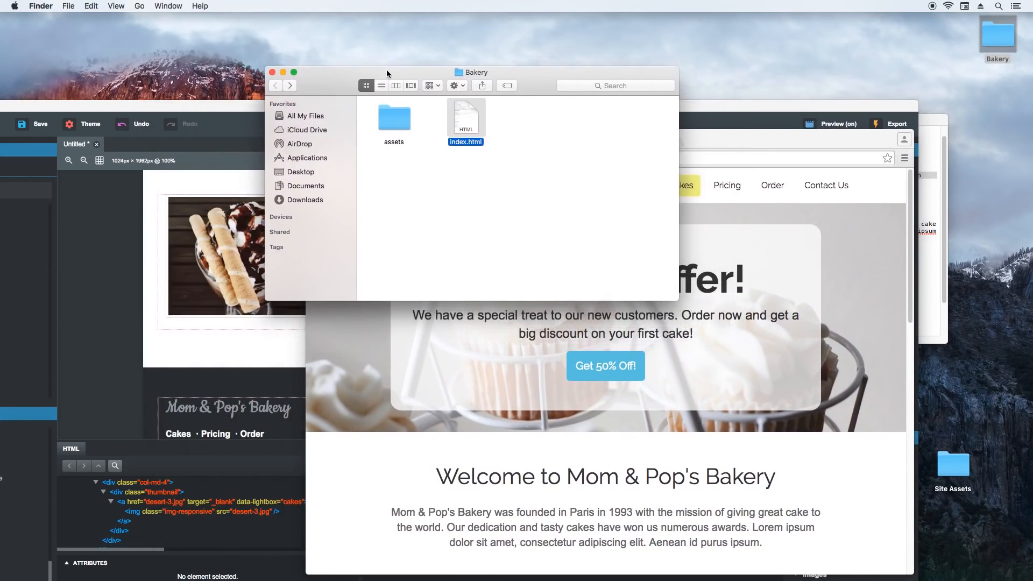
{"action": "right_click", "coordinate": [465, 115]}
{"action": "mouse_move", "coordinate": [538, 131]}
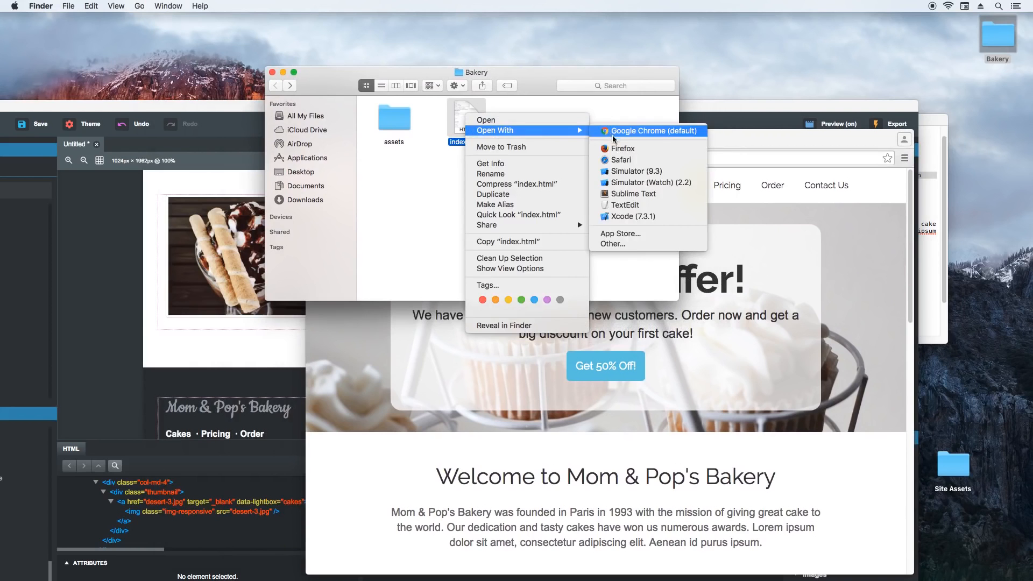
{"action": "left_click", "coordinate": [626, 194]}
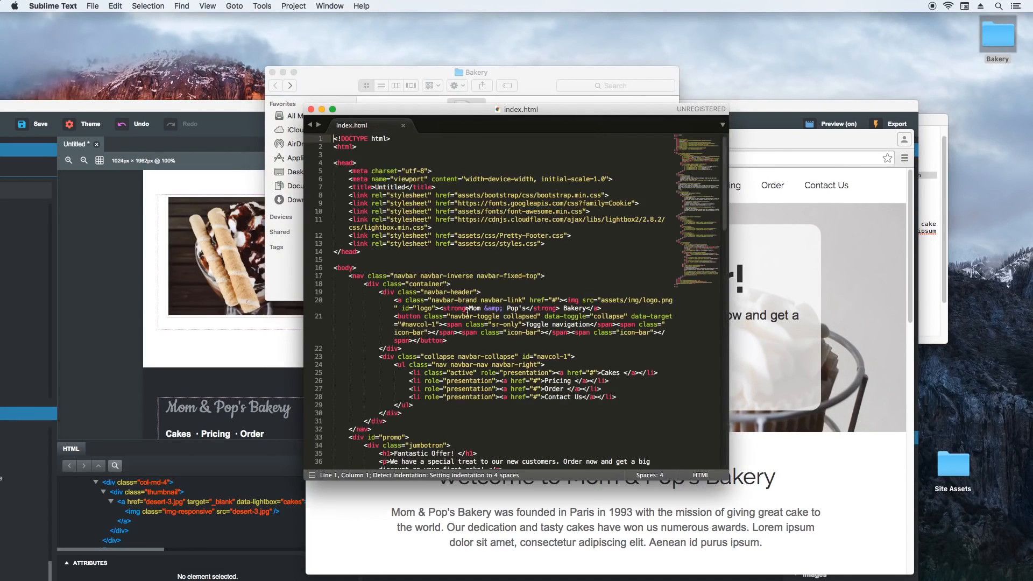
- Review the exported index.html code from the head through the Gallery and footer to the closing scripts, returning to the first line
{"action": "scroll", "coordinate": [466, 314], "scroll_direction": "down", "scroll_amount": 6}
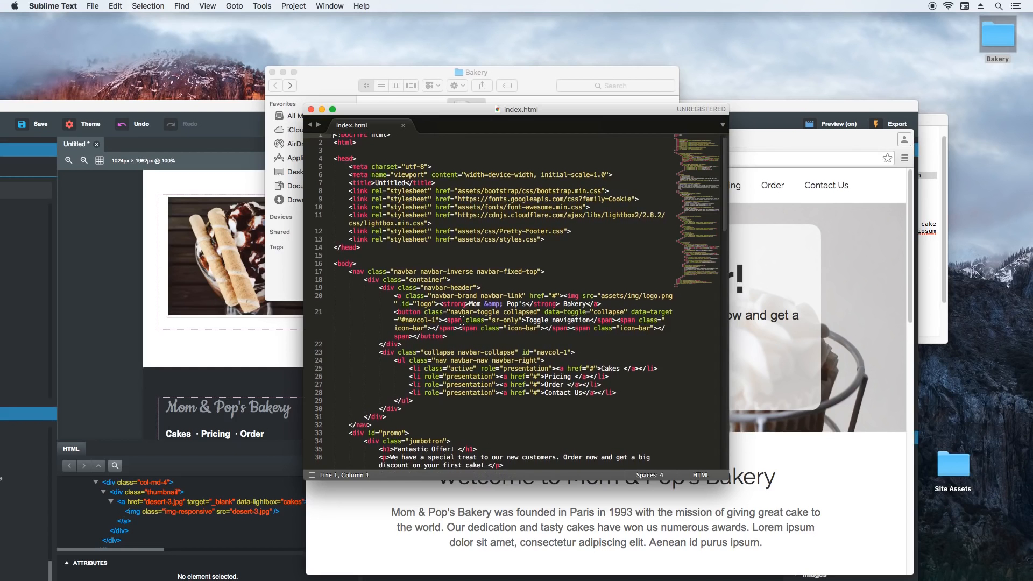
{"action": "scroll", "coordinate": [458, 322], "scroll_direction": "down", "scroll_amount": 14}
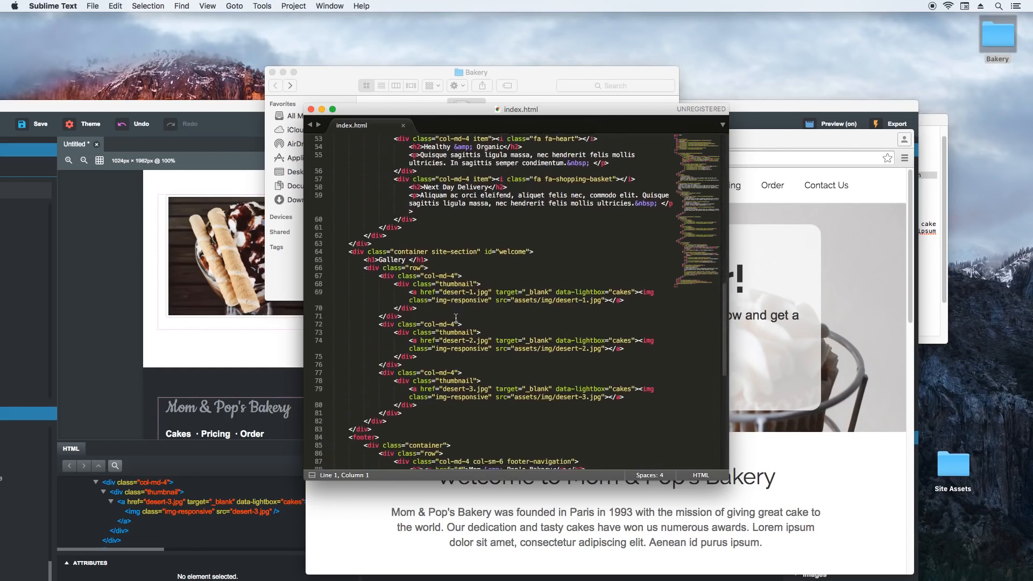
{"action": "scroll", "coordinate": [456, 318], "scroll_direction": "down", "scroll_amount": 8}
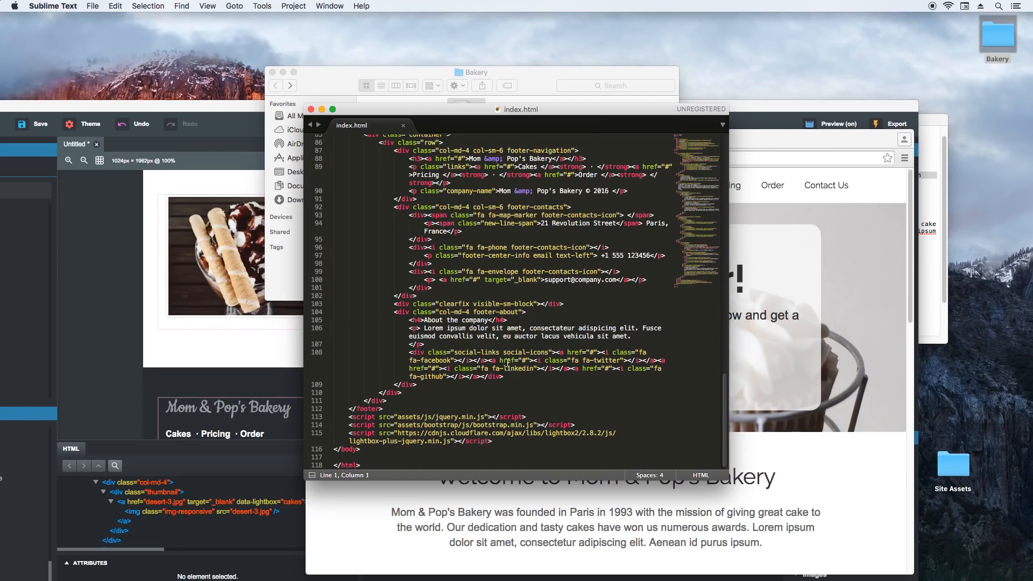
{"action": "scroll", "coordinate": [506, 362], "scroll_direction": "up", "scroll_amount": 10}
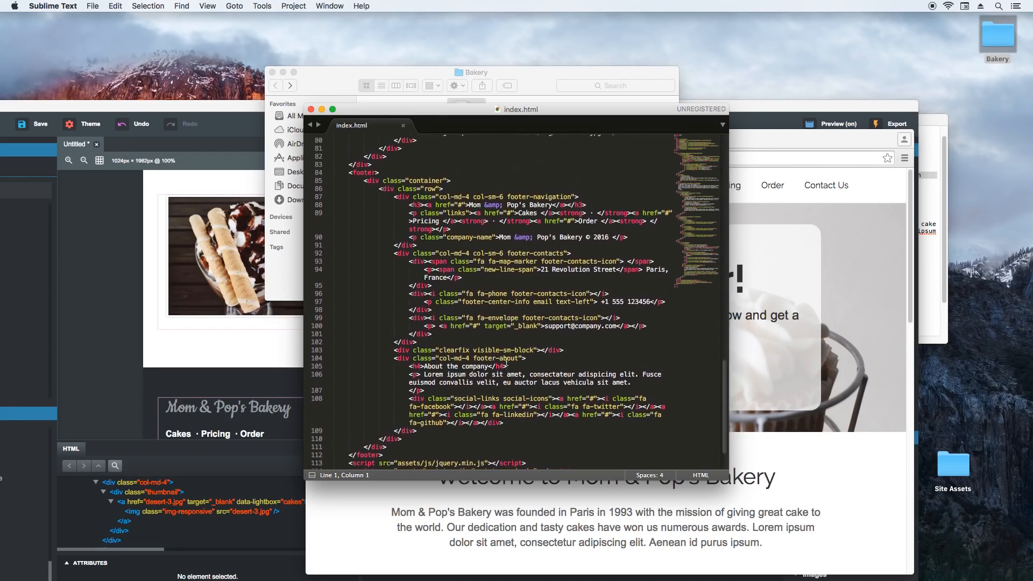
{"action": "scroll", "coordinate": [506, 362], "scroll_direction": "up", "scroll_amount": 15}
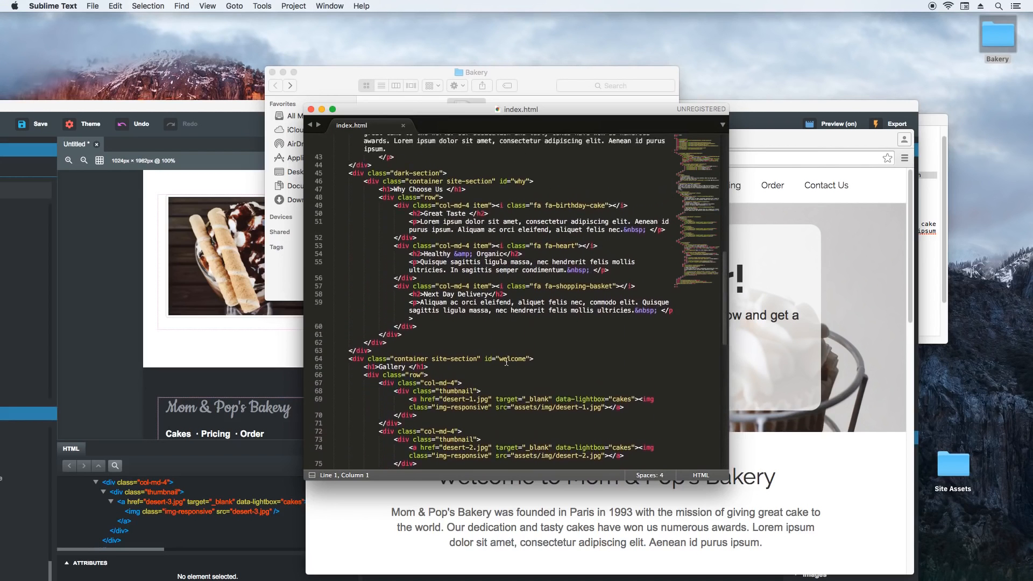
{"action": "scroll", "coordinate": [506, 362], "scroll_direction": "up", "scroll_amount": 2}
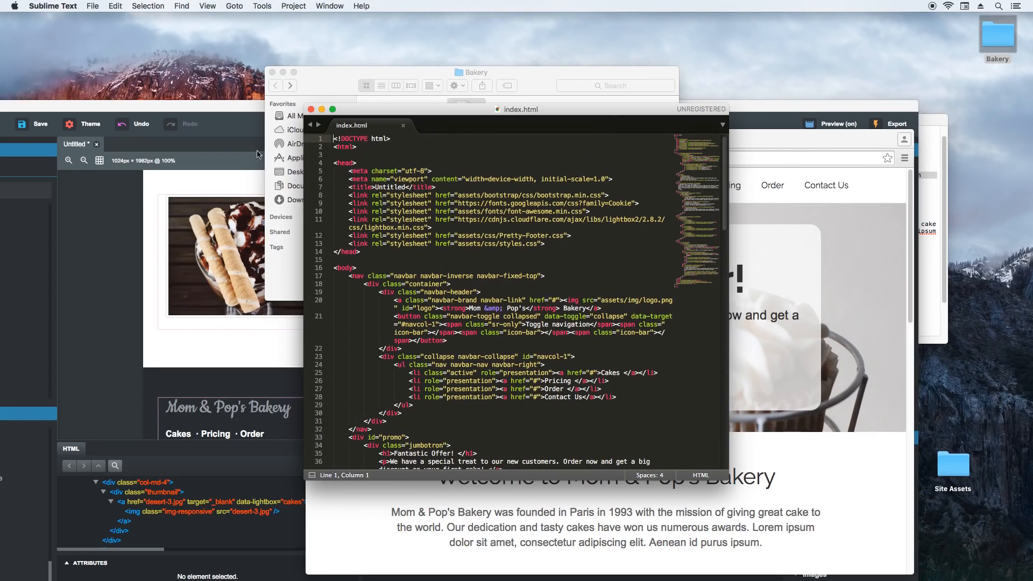
- Switch back to Bootstrap Studio and reposition its window so the whole workspace is on screen
{"action": "double_click", "coordinate": [220, 109]}
{"action": "left_click_drag", "start_coordinate": [316, 27], "coordinate": [318, 36]}
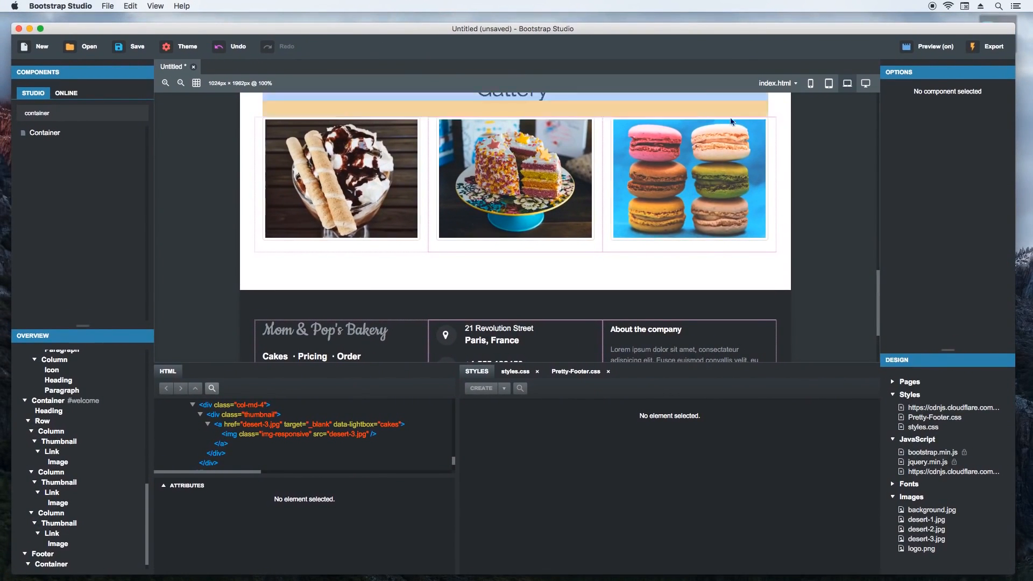